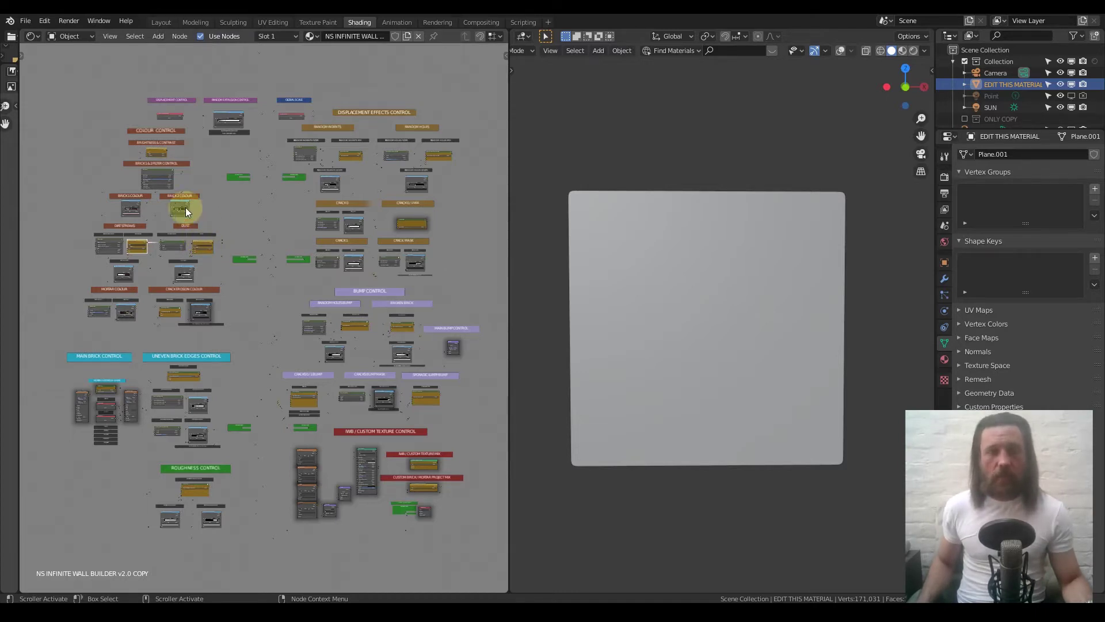
- Preview the EDIT THIS MATERIAL wall in rendered shading and examine the control groups in its material node tree
scroll(175, 191, up, 2)
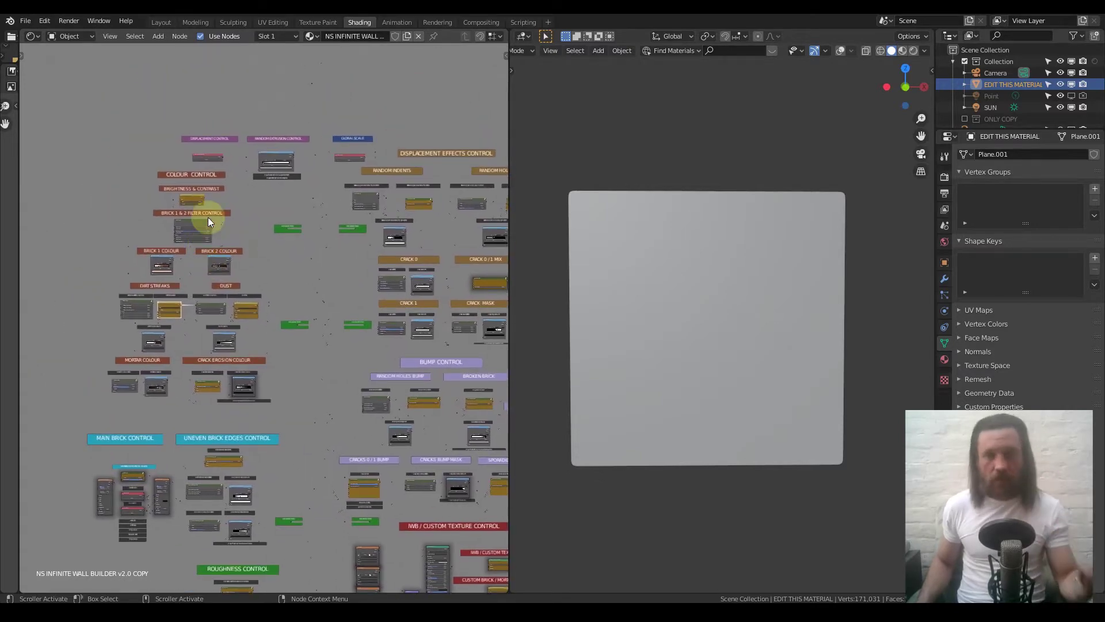
scroll(233, 208, up, 1)
scroll(426, 282, down, 3)
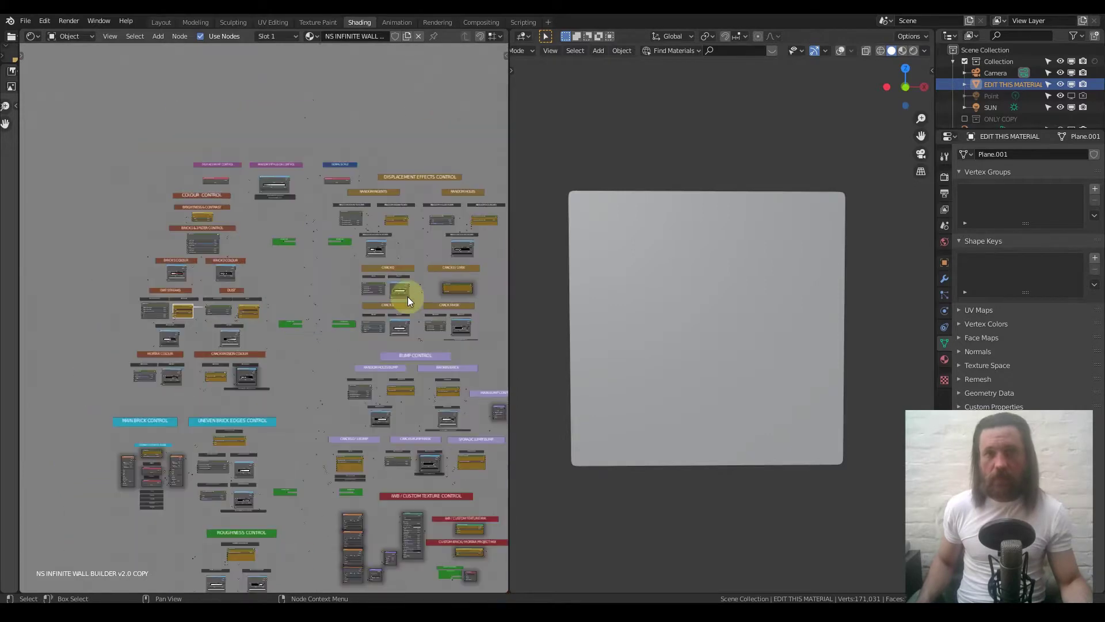
scroll(338, 251, up, 2)
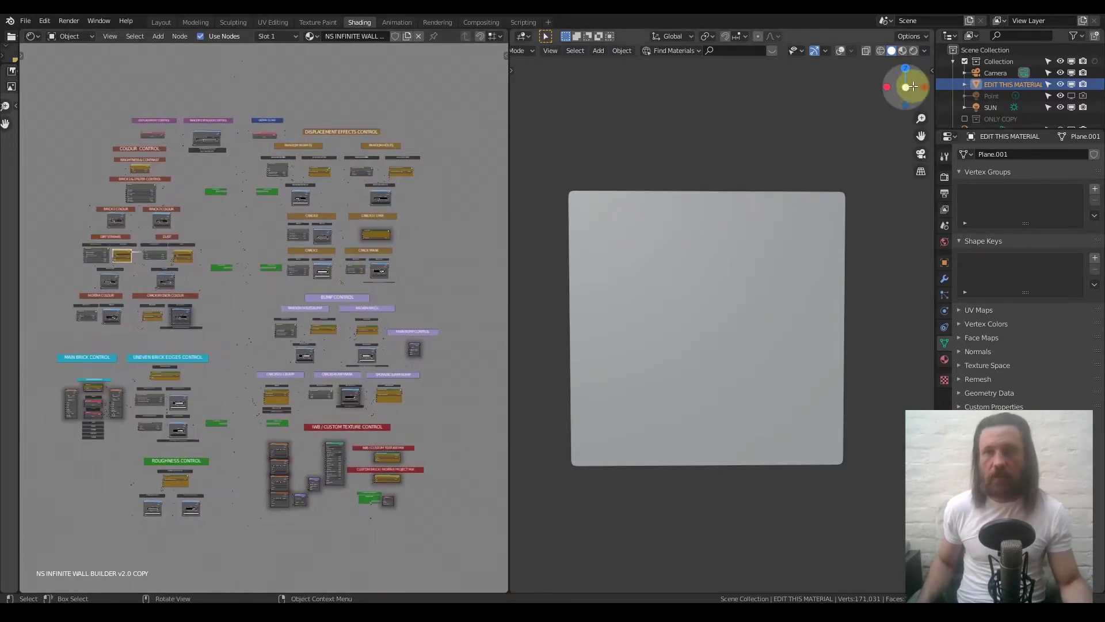
click(913, 52)
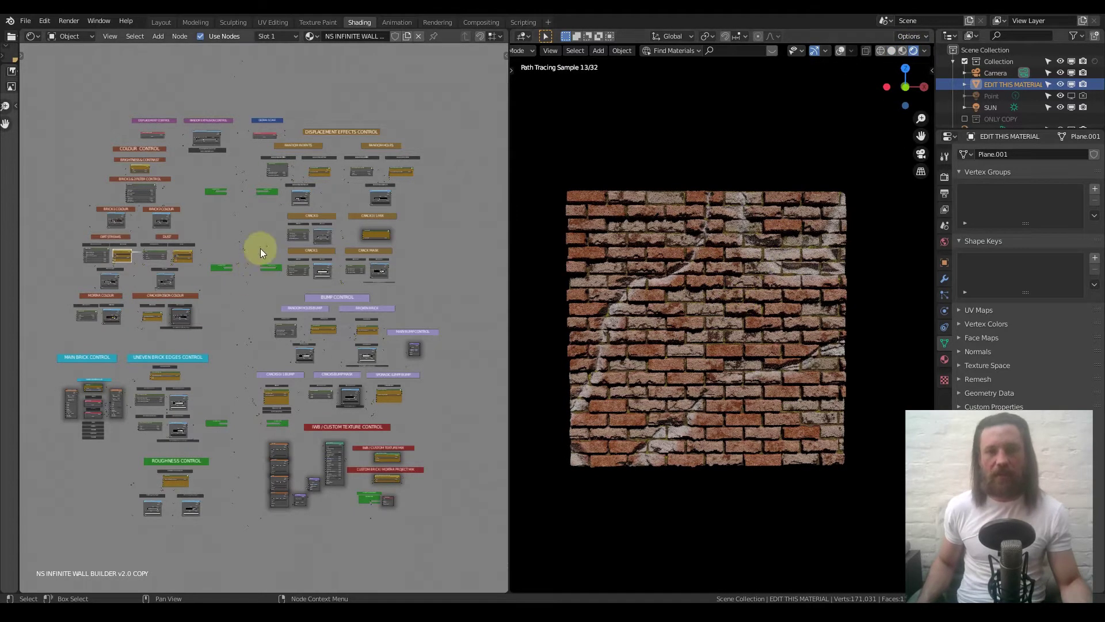
scroll(291, 178, up, 1)
middle_drag(250, 234, 264, 241)
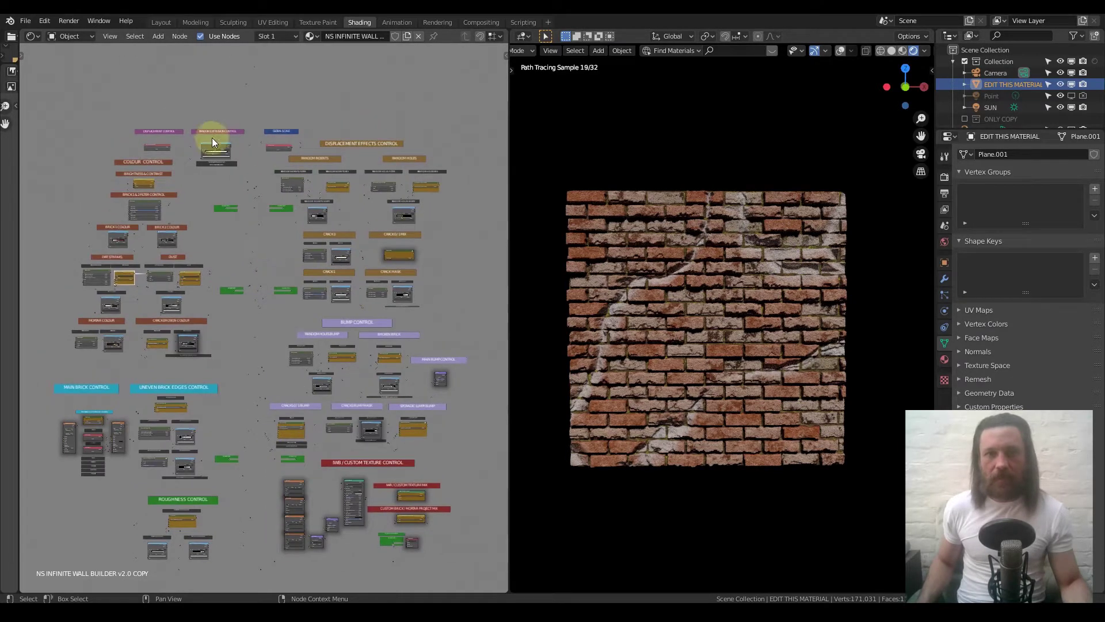
scroll(206, 239, up, 4)
middle_drag(176, 185, 266, 291)
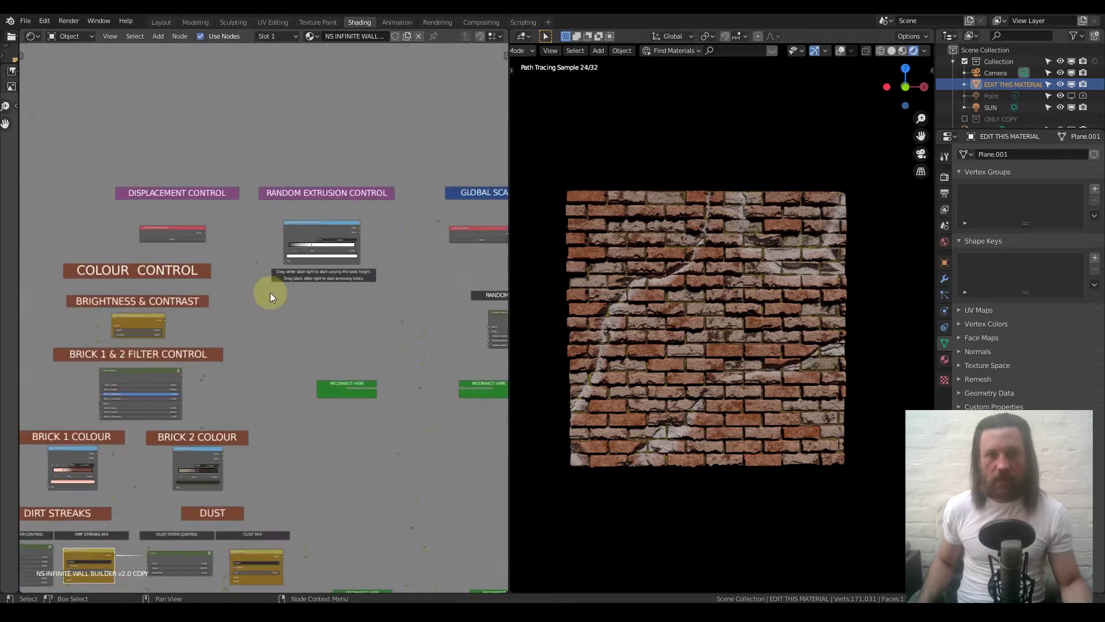
scroll(248, 271, up, 4)
scroll(239, 265, down, 8)
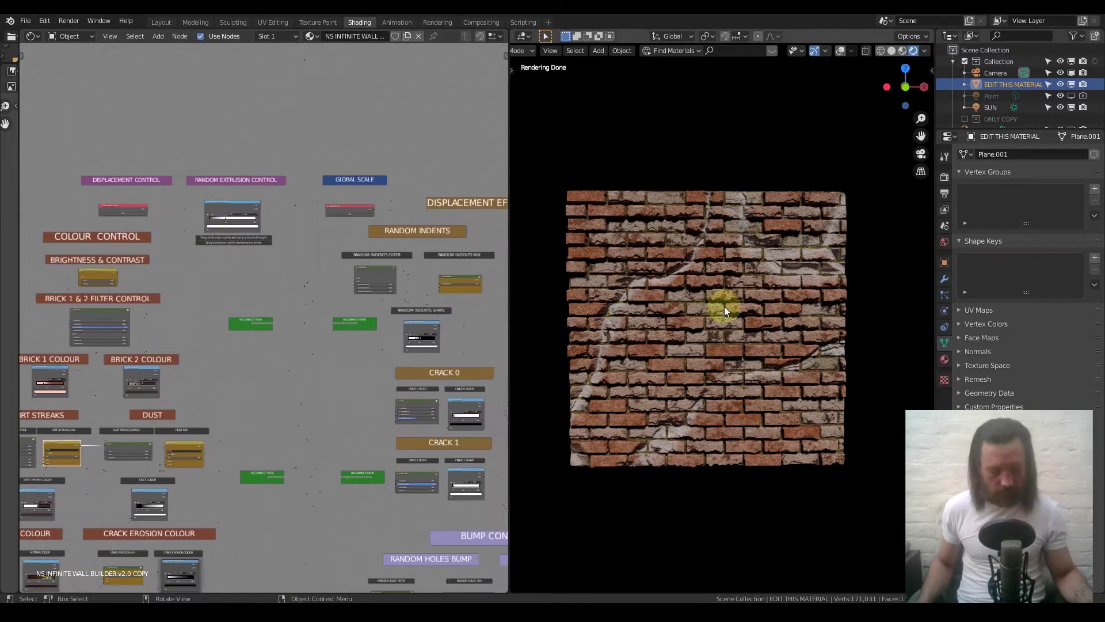
- Return the 3D view to solid shading and delete the EDIT THIS MATERIAL wall object
click(891, 50)
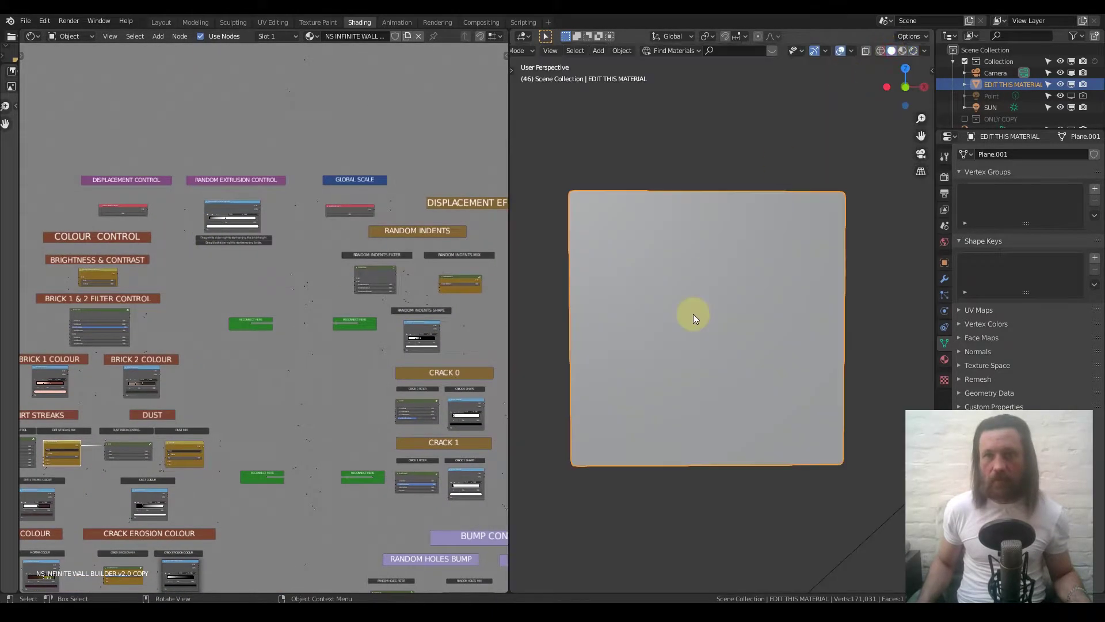
key(x)
click(683, 351)
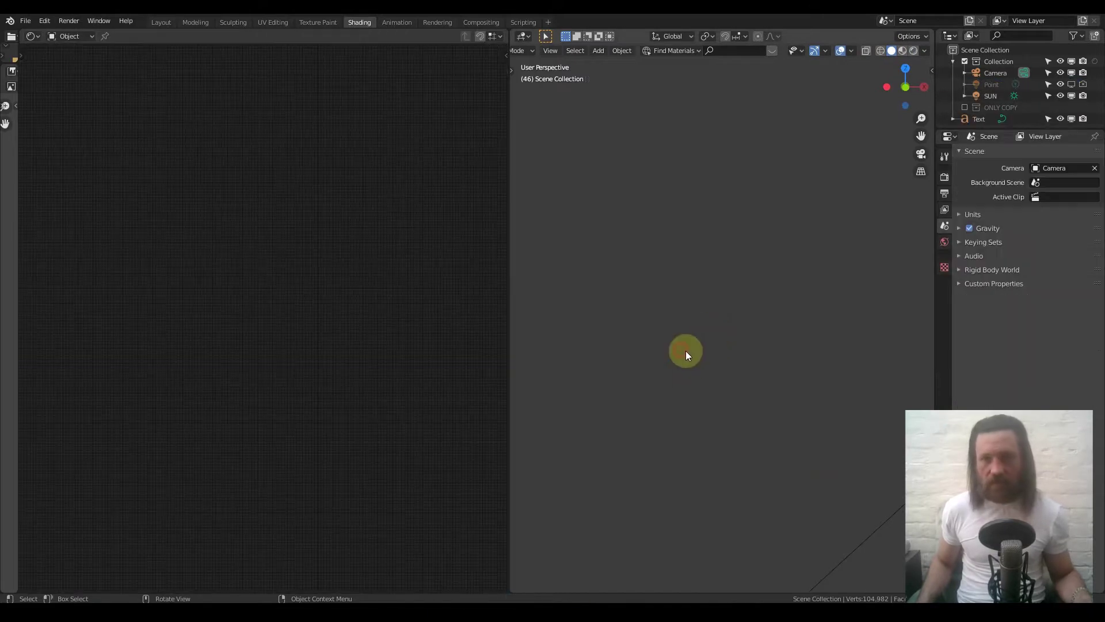
- Add a mesh plane, rotate it about the X axis so it stands upright, and frame it in the 3D view
key(shift+a)
mouse_move(706, 306)
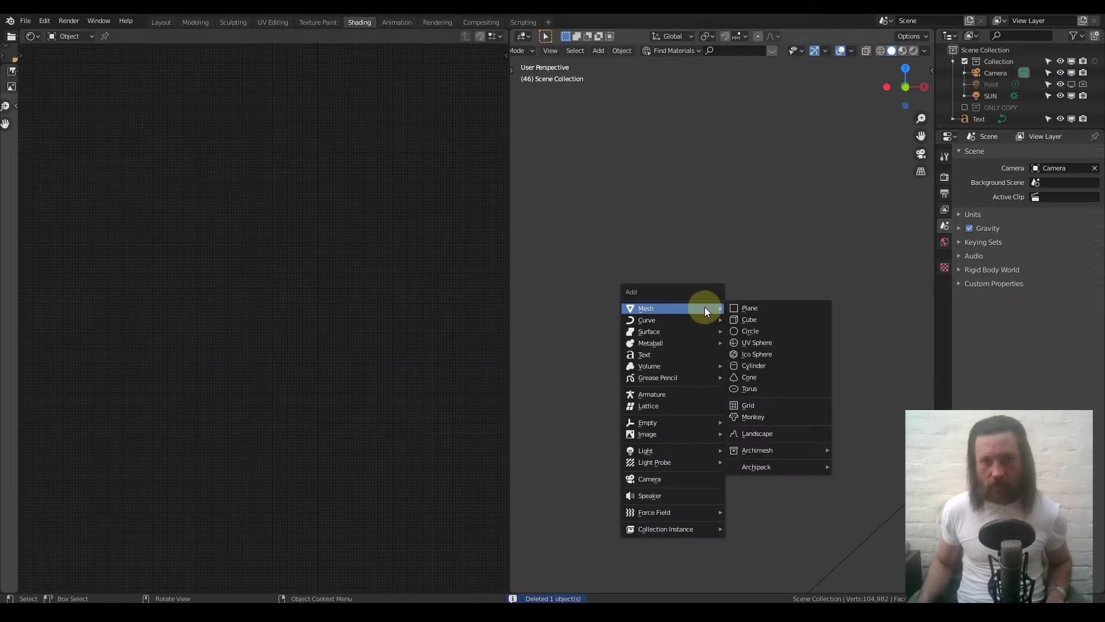
click(750, 308)
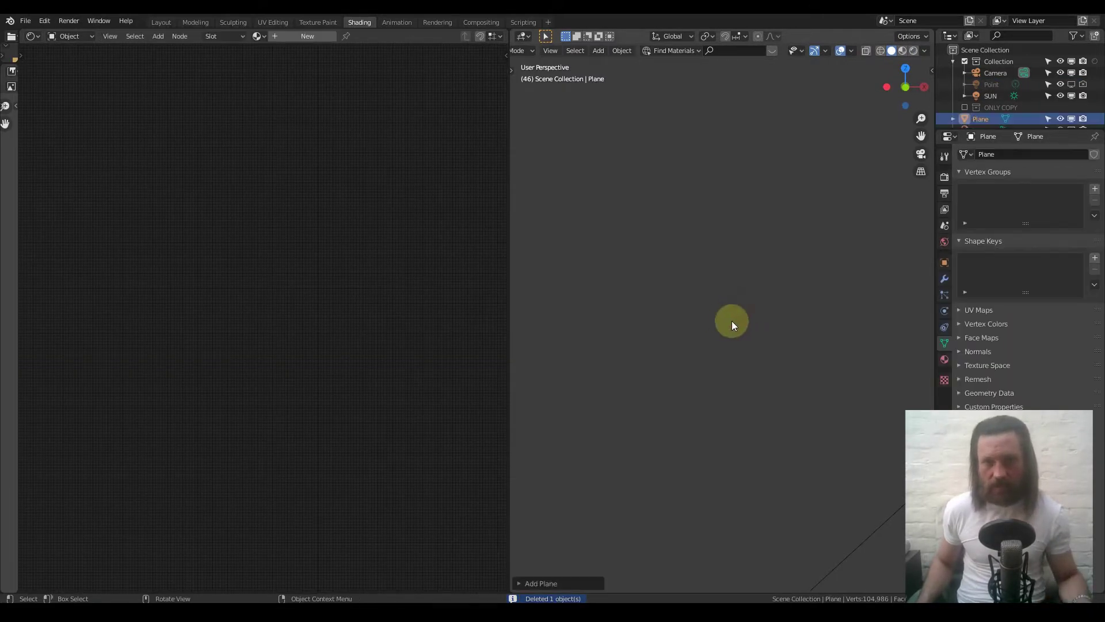
text(rx9)
key(Return)
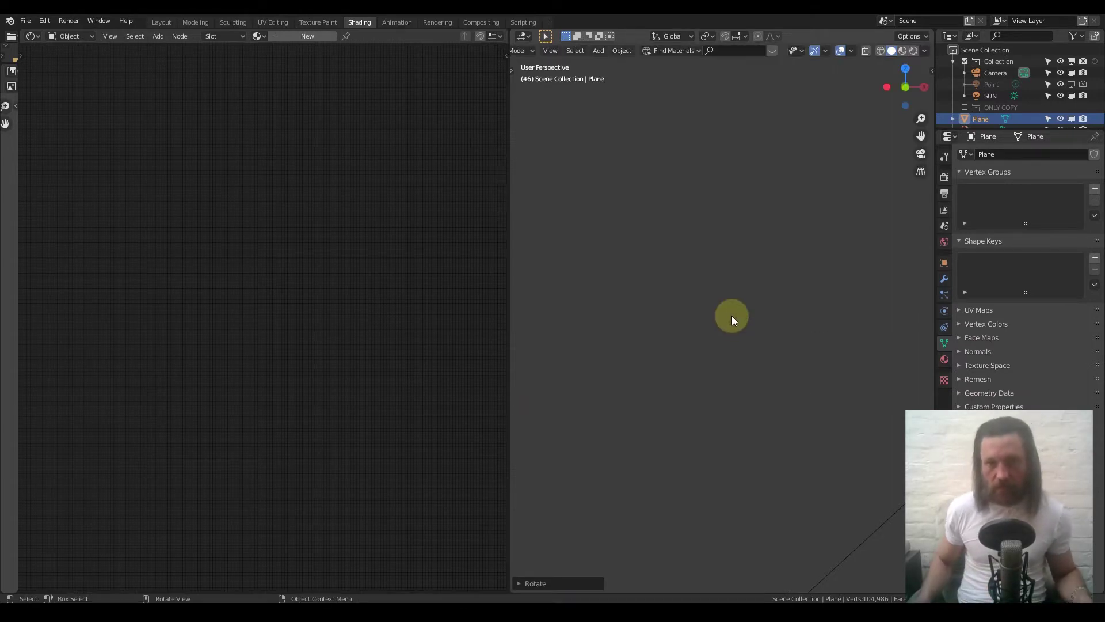
key(KP_Decimal)
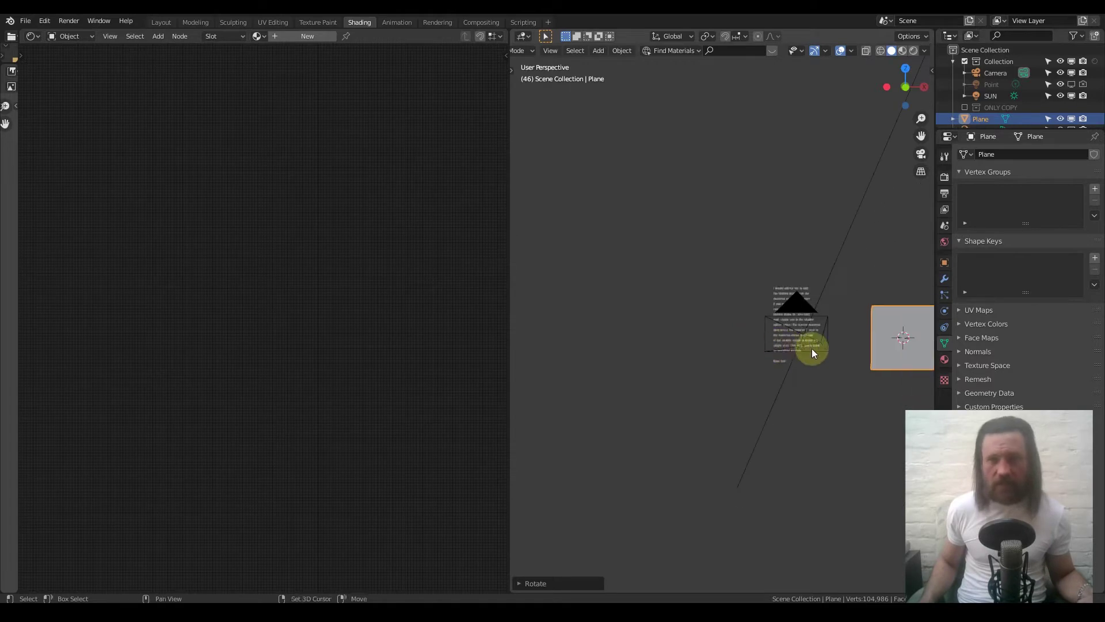
scroll(717, 372, up, 7)
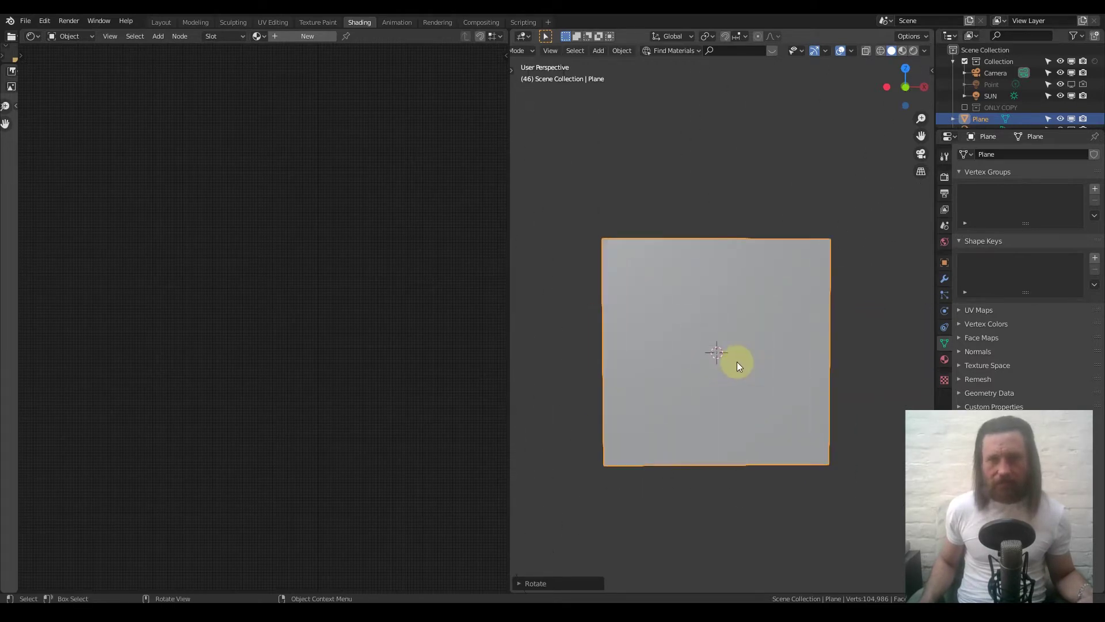
scroll(735, 361, down, 3)
scroll(737, 350, up, 2)
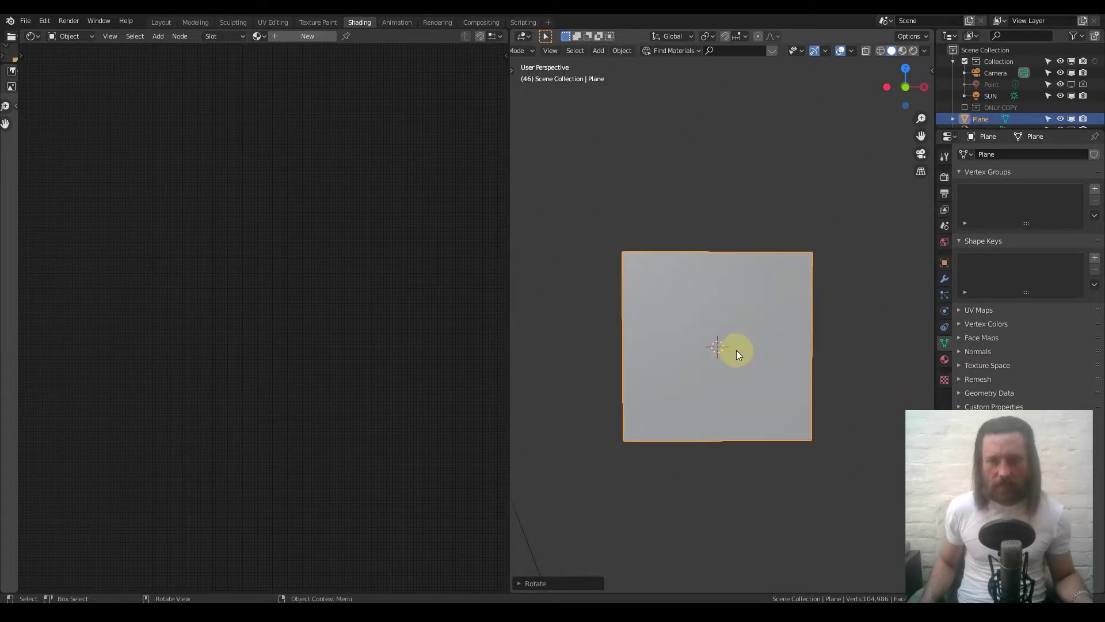
- Subdivide the whole plane mesh four times in Edit Mode and return to Object Mode
key(Tab)
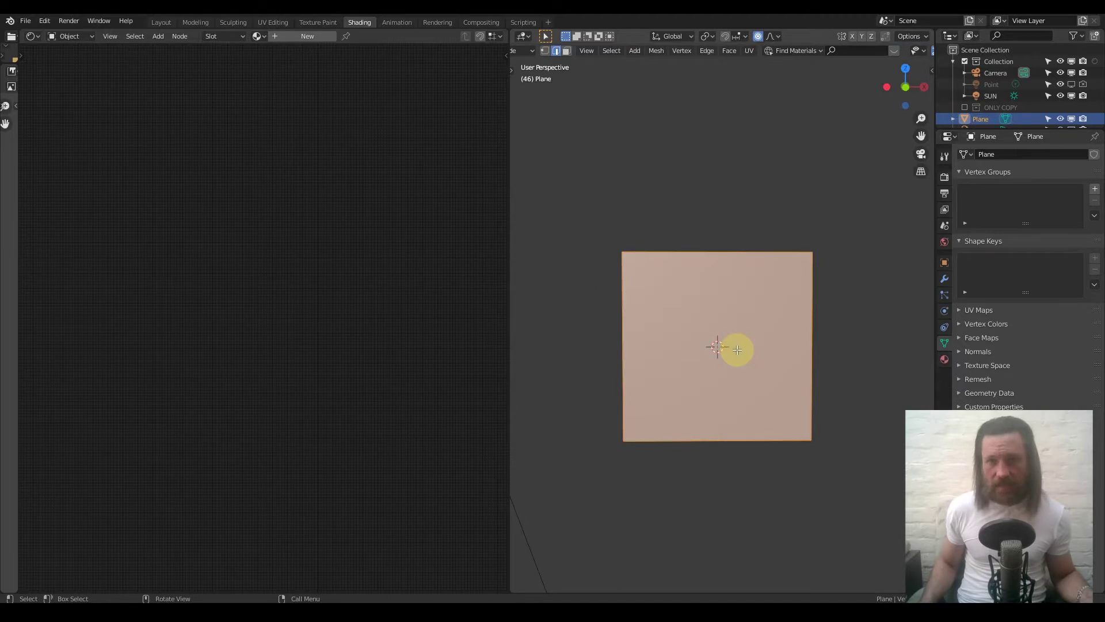
right_click(712, 281)
click(705, 250)
right_click(714, 260)
click(716, 249)
right_click(716, 263)
click(717, 250)
right_click(716, 252)
click(716, 247)
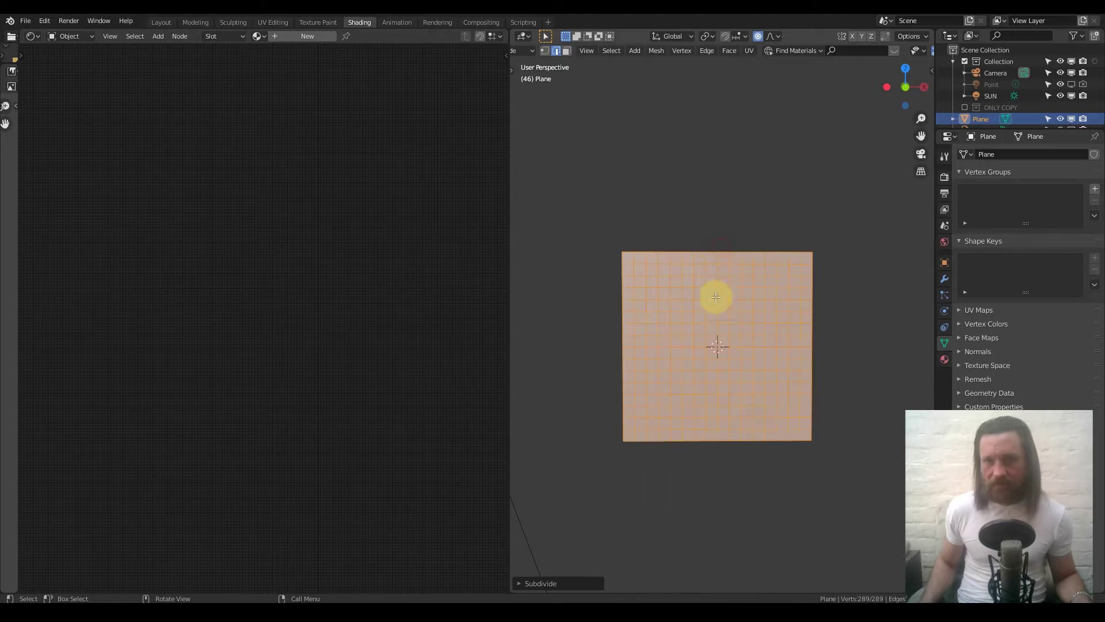
scroll(716, 322, up, 2)
scroll(717, 331, up, 2)
scroll(717, 331, down, 2)
key(Tab)
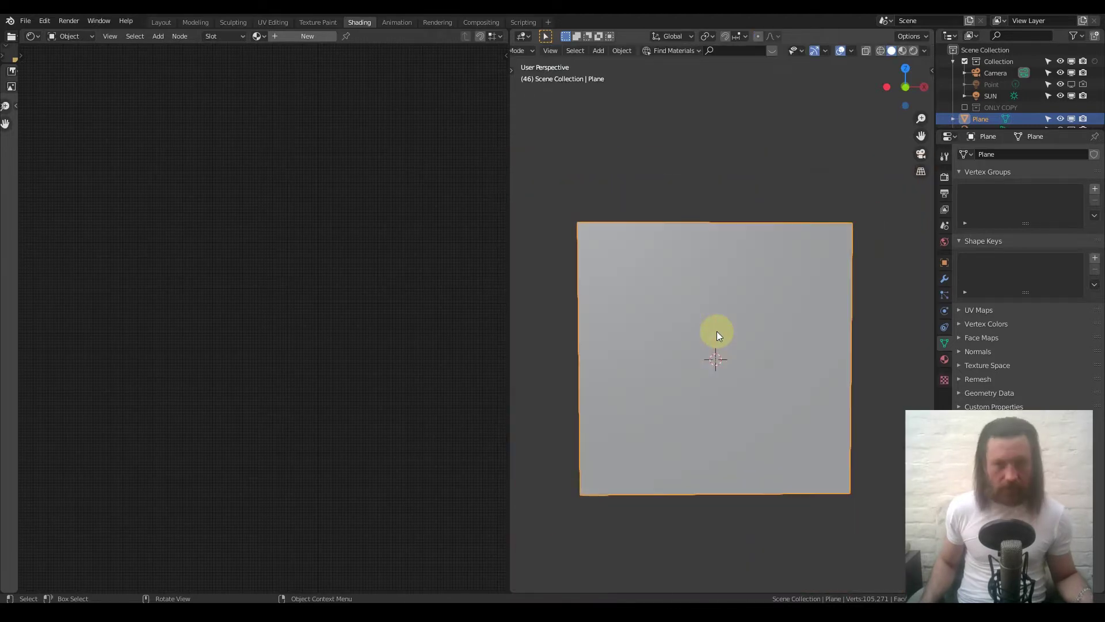
scroll(716, 331, down, 1)
- Add a Subdivision Surface modifier to the plane with its viewport subdivisions set to 4
click(944, 278)
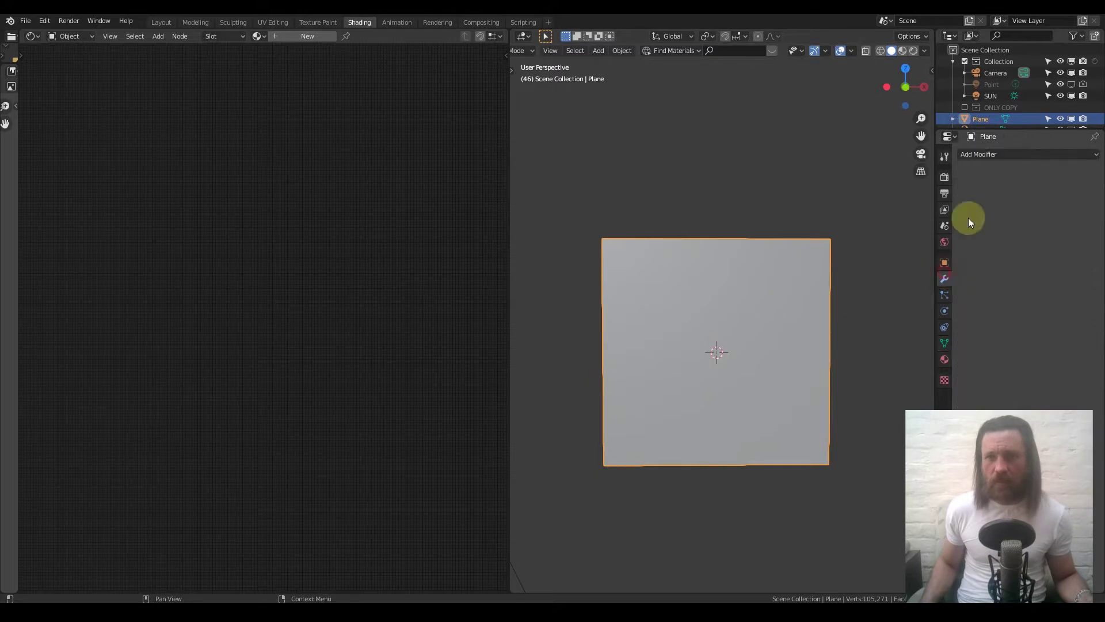
click(989, 154)
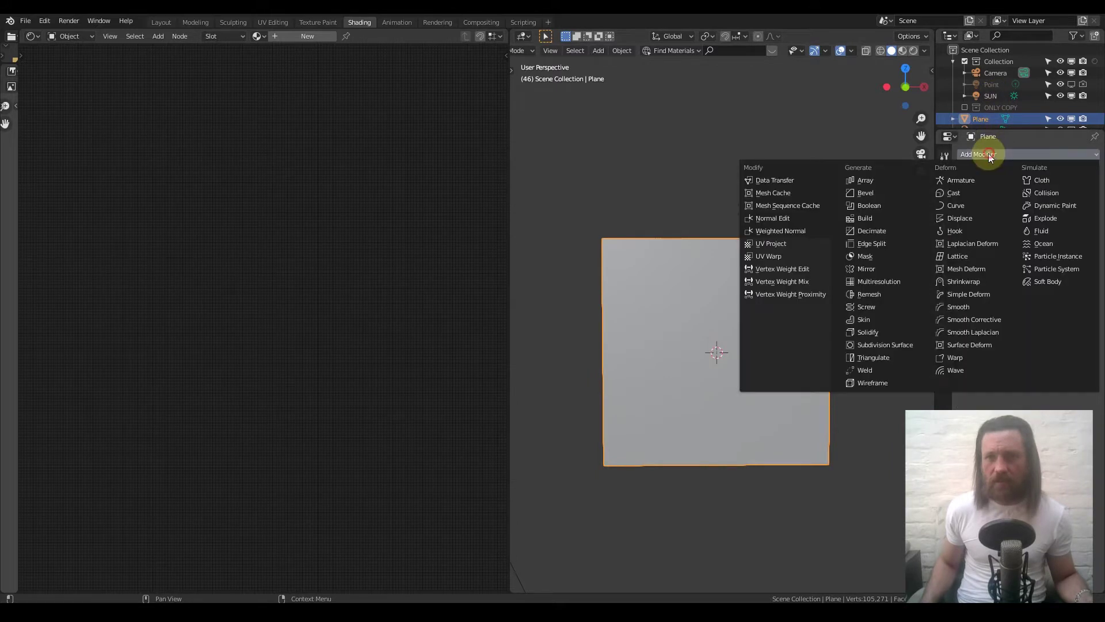
click(885, 344)
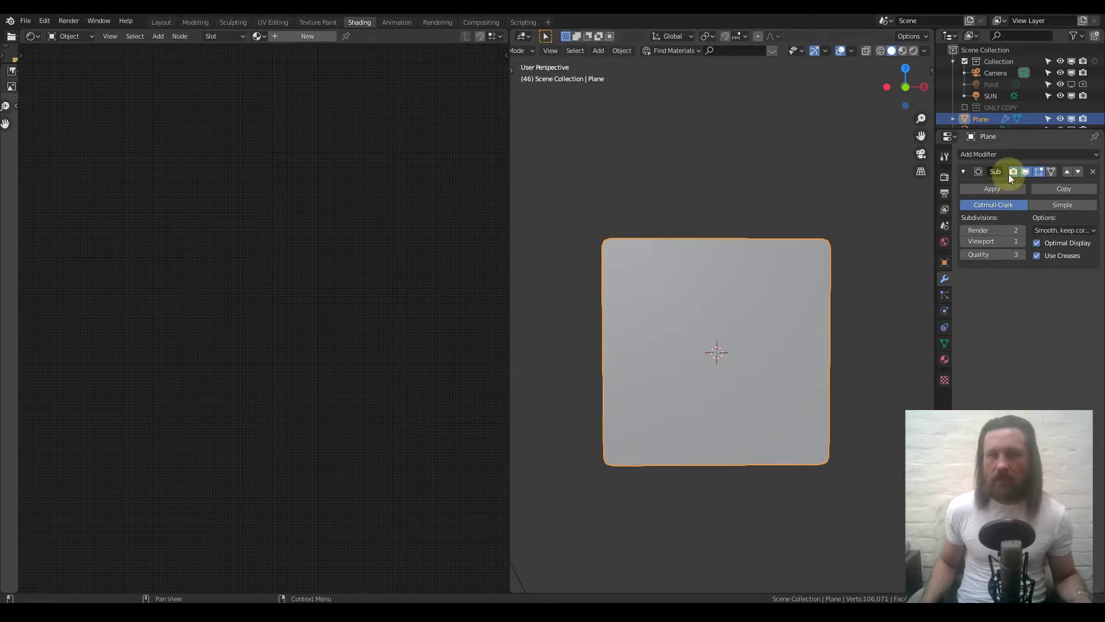
click(1023, 243)
click(1023, 242)
click(1023, 242)
click(1023, 242)
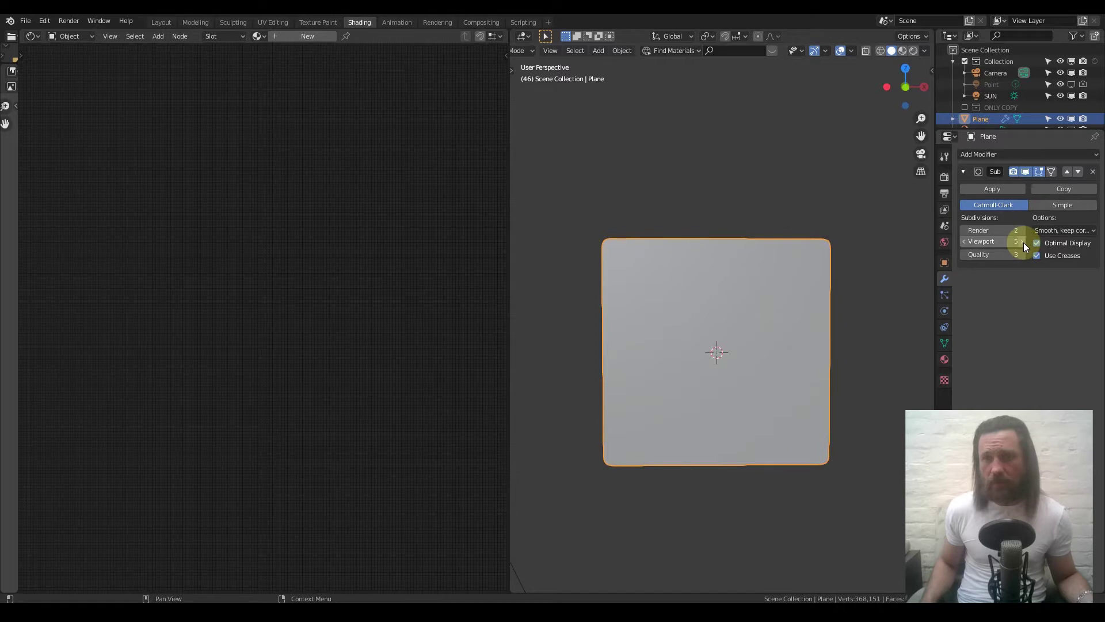
click(966, 242)
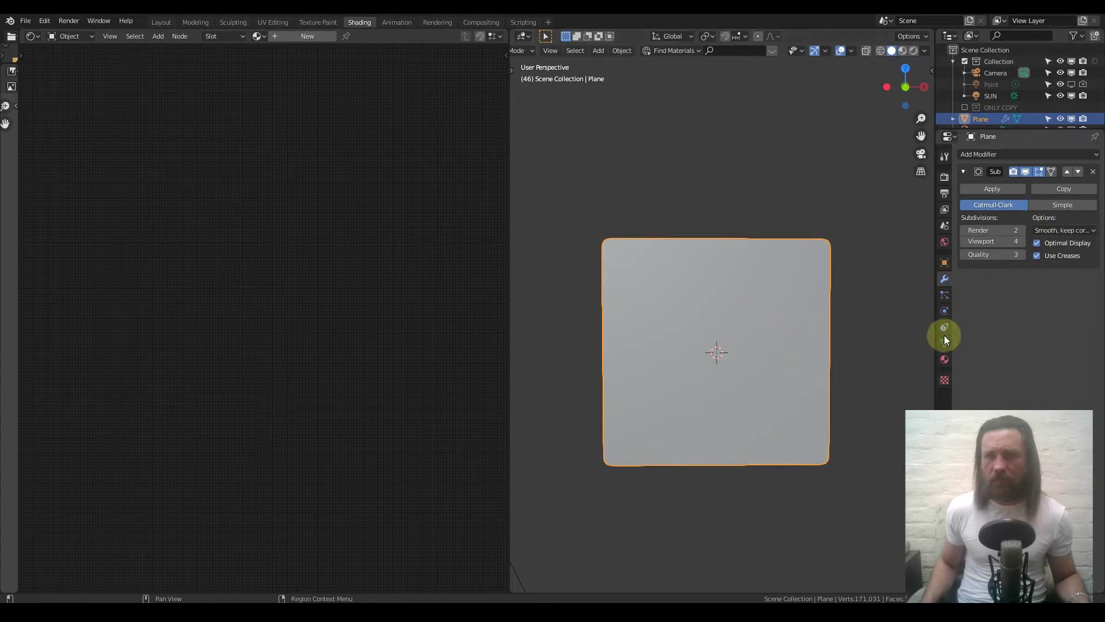
- Assign the NS INFINITE WALL BUILDER v2.0 MASTER material to the plane and display it in rendered shading
click(943, 358)
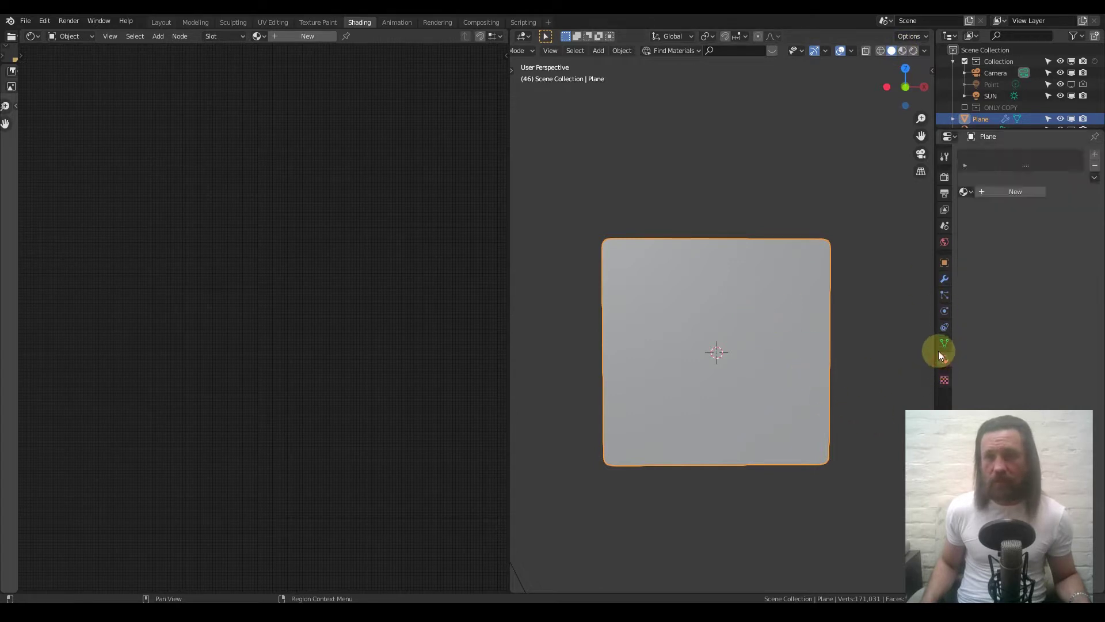
click(965, 192)
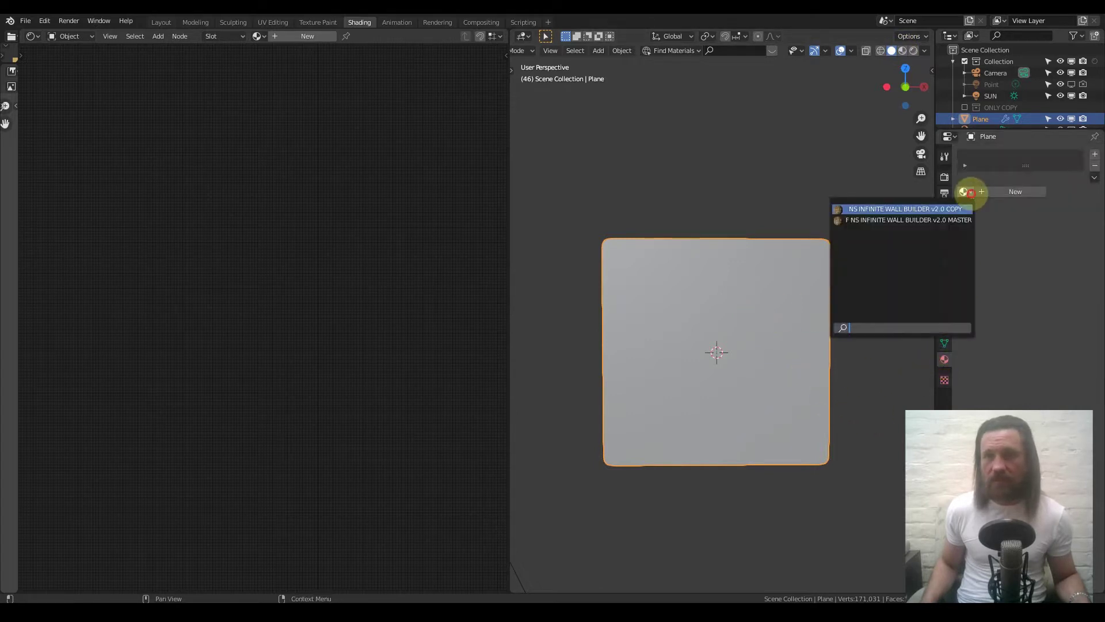
click(928, 221)
scroll(242, 259, down, 3)
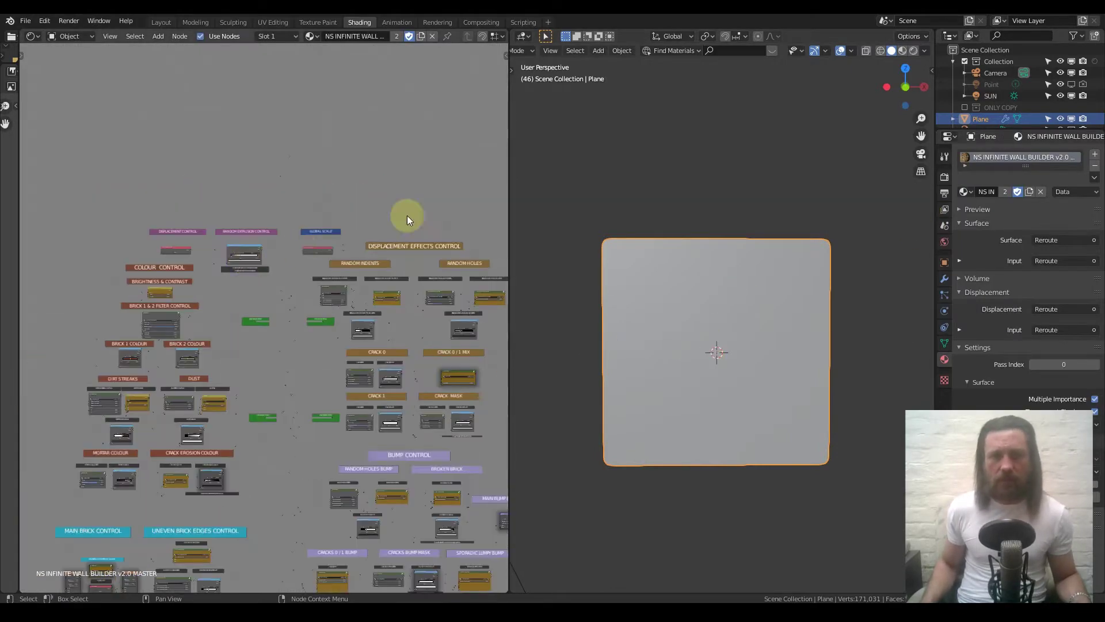
click(914, 51)
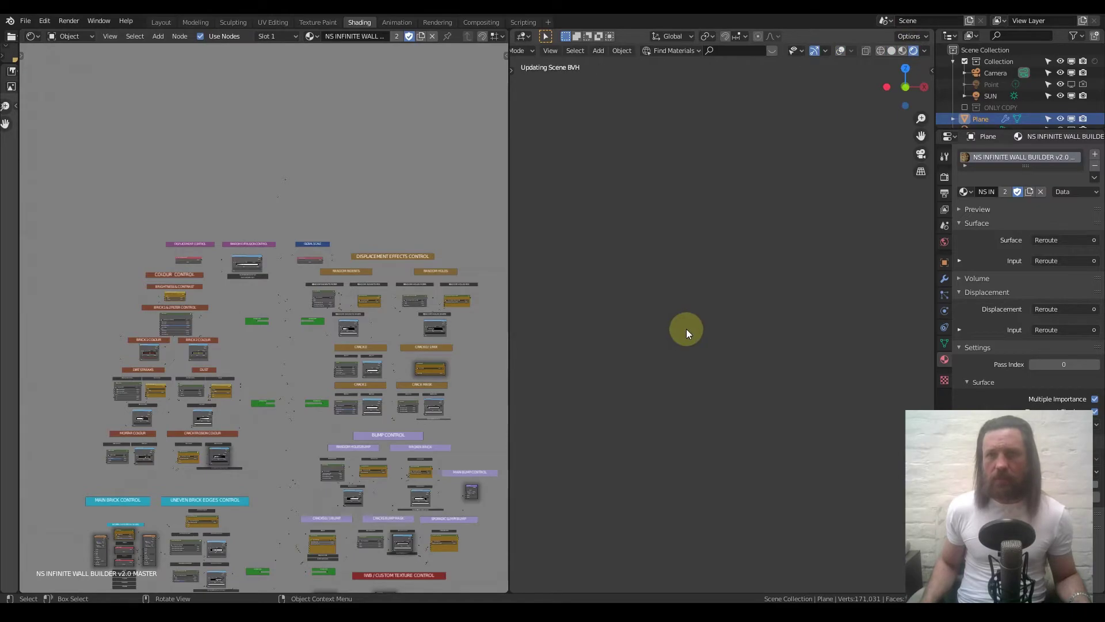
scroll(686, 328, up, 3)
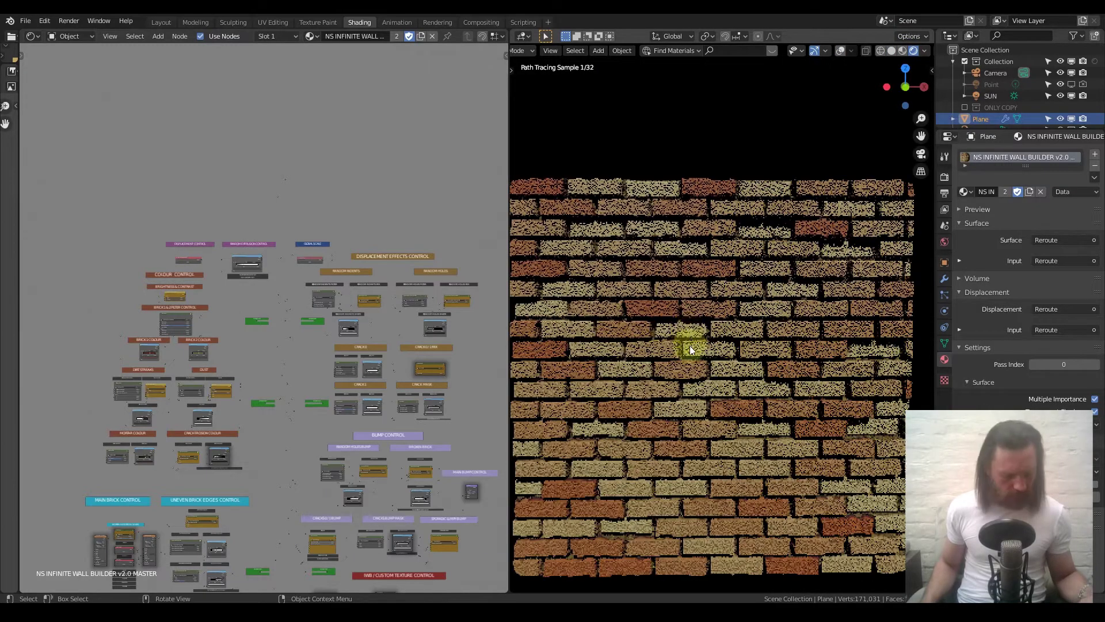
scroll(724, 328, down, 3)
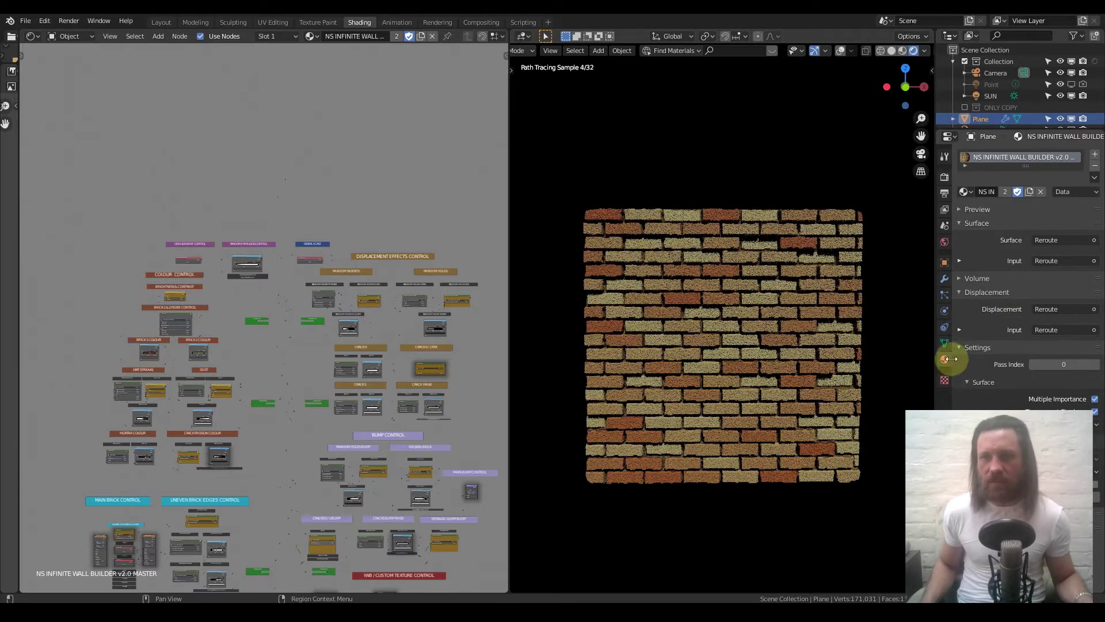
- Switch the plane's material to NS INFINITE WALL BUILDER v2.0 COPY and inspect the bricks up close
click(976, 187)
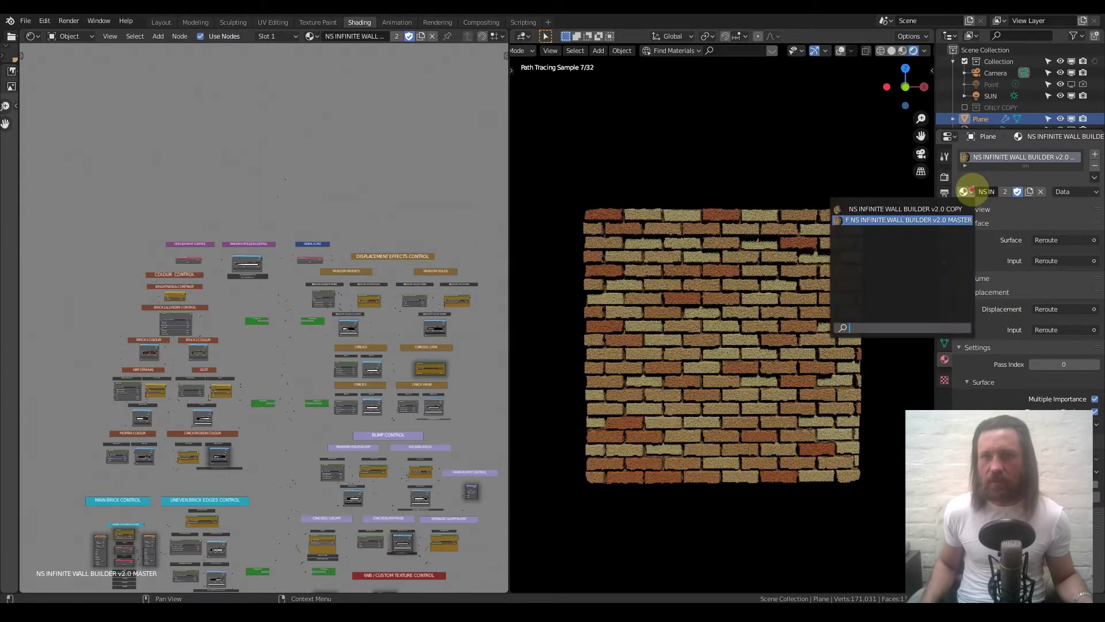
click(938, 215)
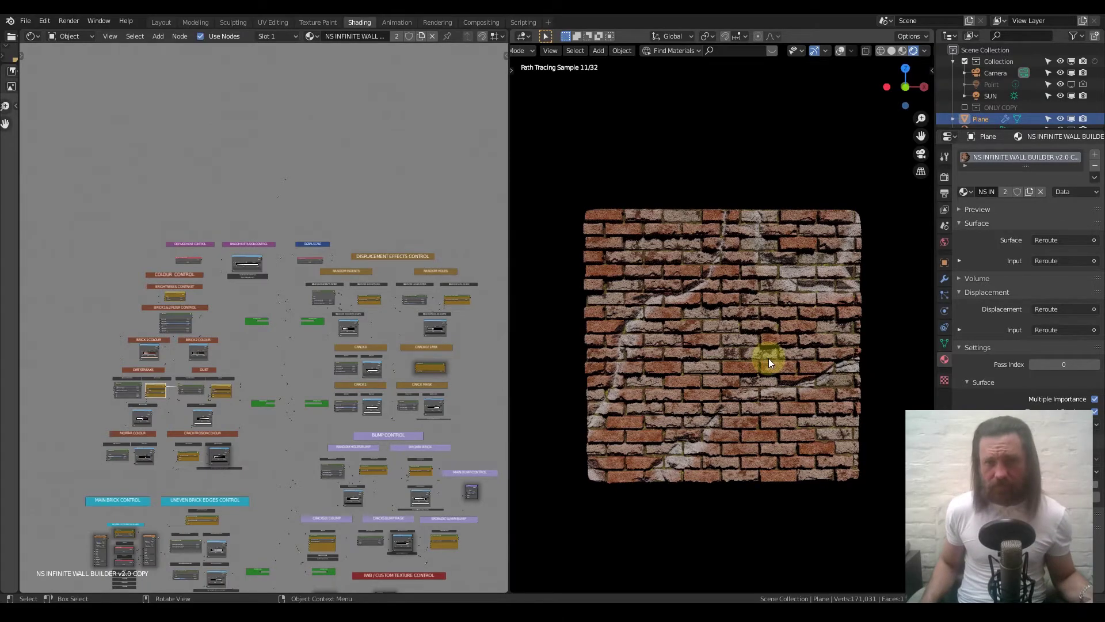
scroll(768, 358, up, 1)
scroll(769, 359, up, 6)
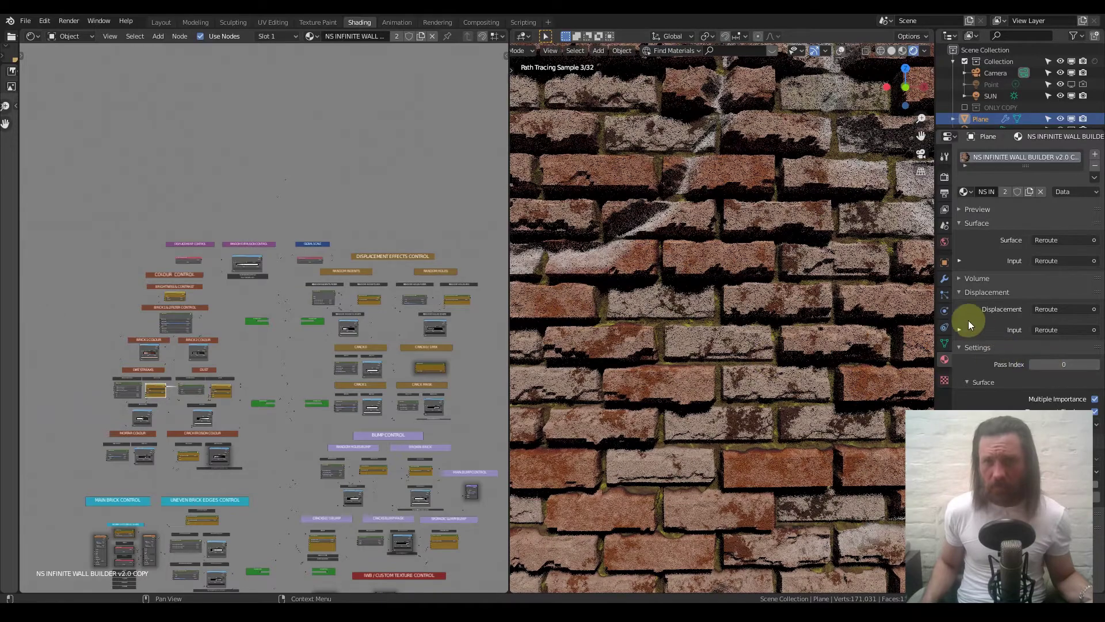
- Raise the plane's Subdivision Surface viewport subdivisions to 6 while viewing the wall at an angle
mouse_move(737, 390)
middle_down()
mouse_move(765, 397)
mouse_move(738, 391)
middle_up()
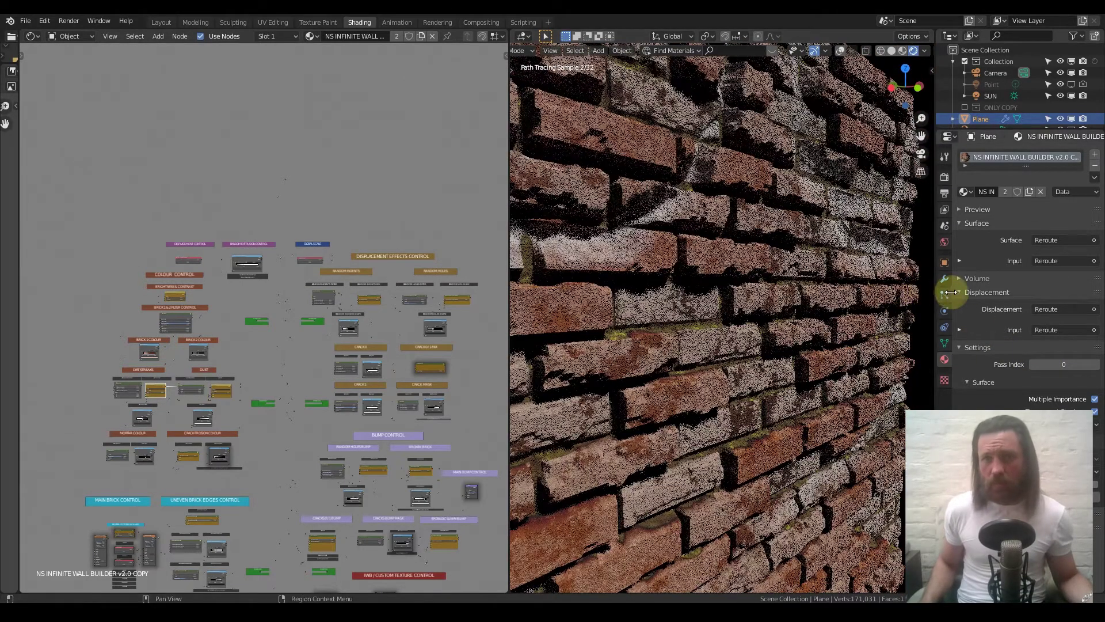
click(946, 278)
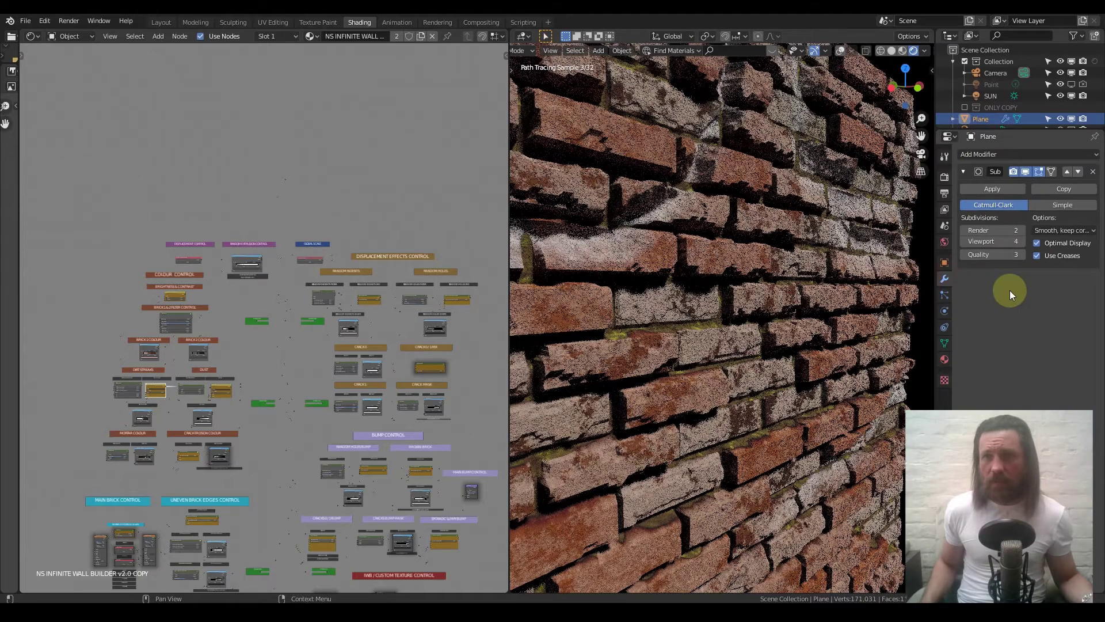
click(1020, 243)
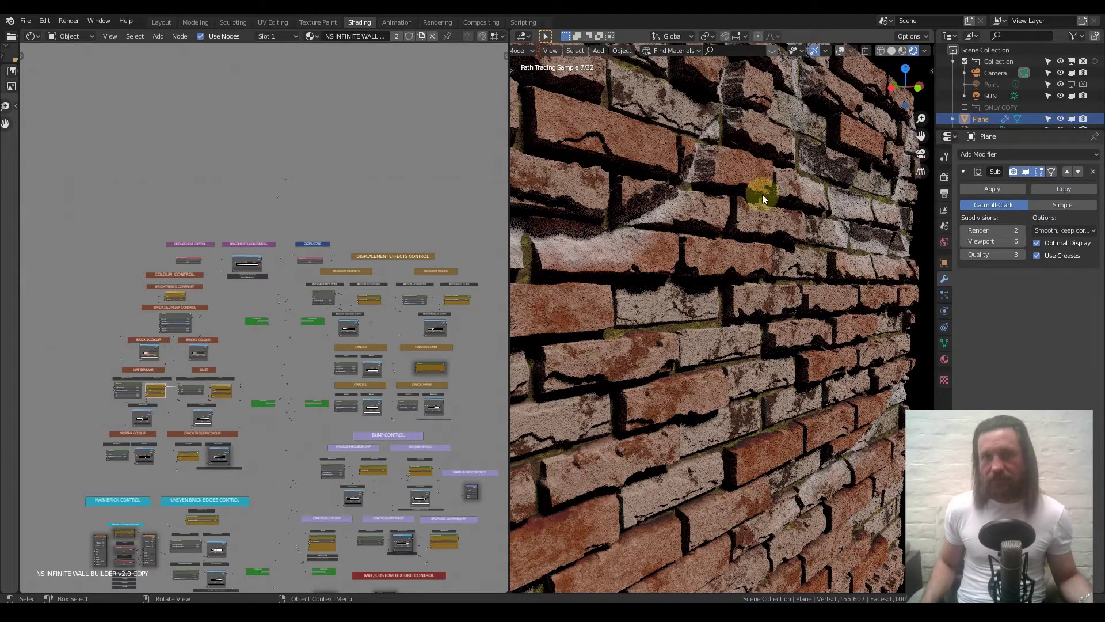
- Set the plane's Subdivision Surface viewport subdivisions to 4 with the whole wall in view
scroll(759, 256, down, 5)
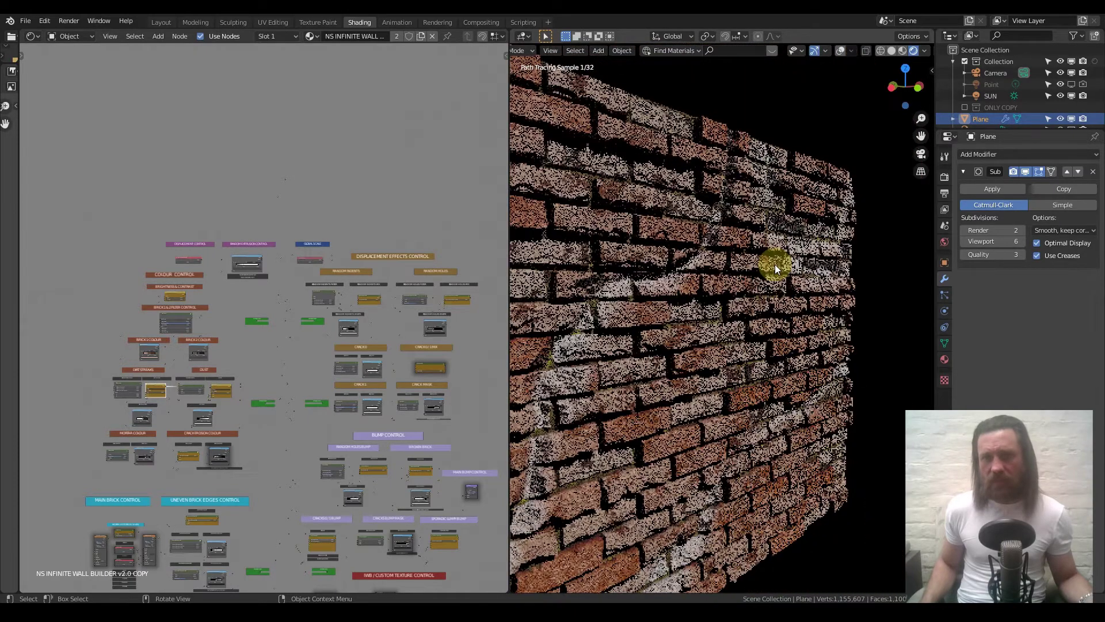
middle_drag(768, 281, 704, 290)
scroll(703, 291, down, 2)
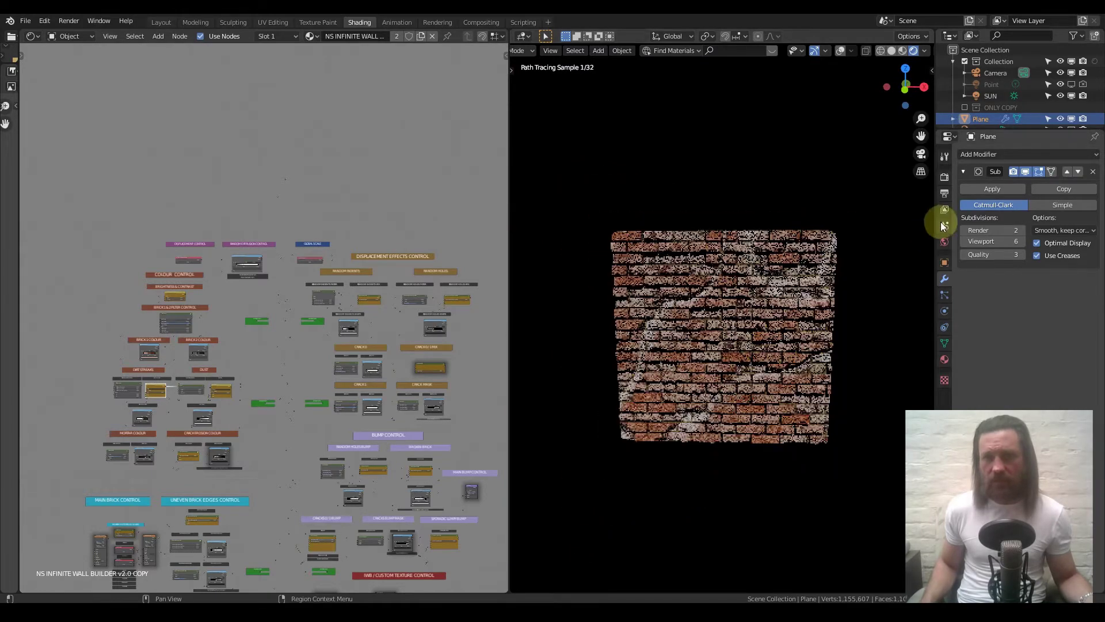
click(990, 240)
text(4)
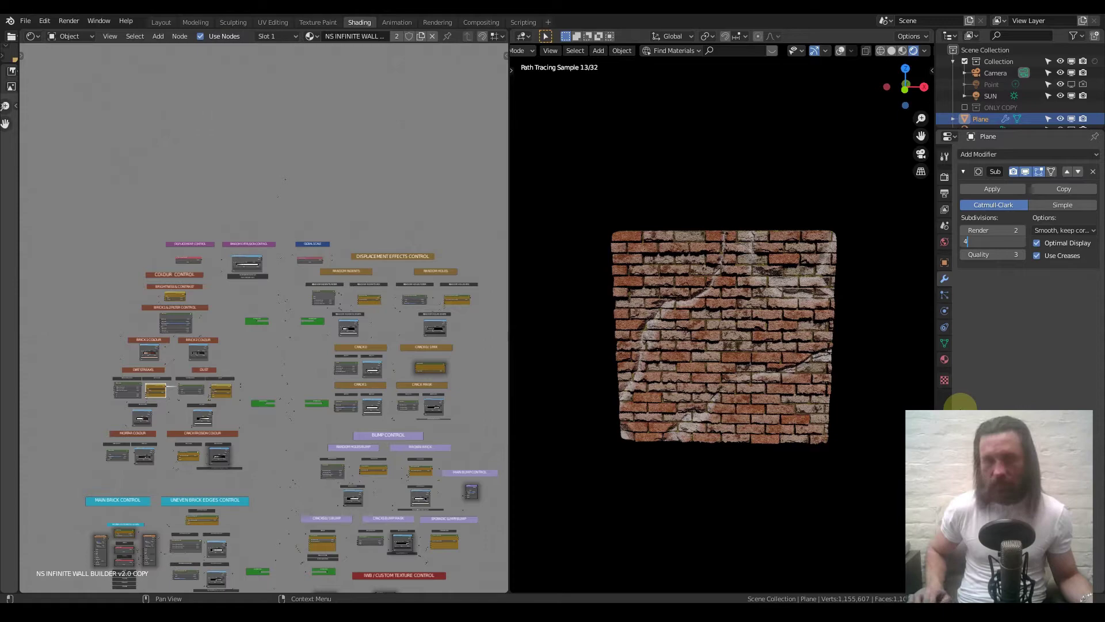
key(Return)
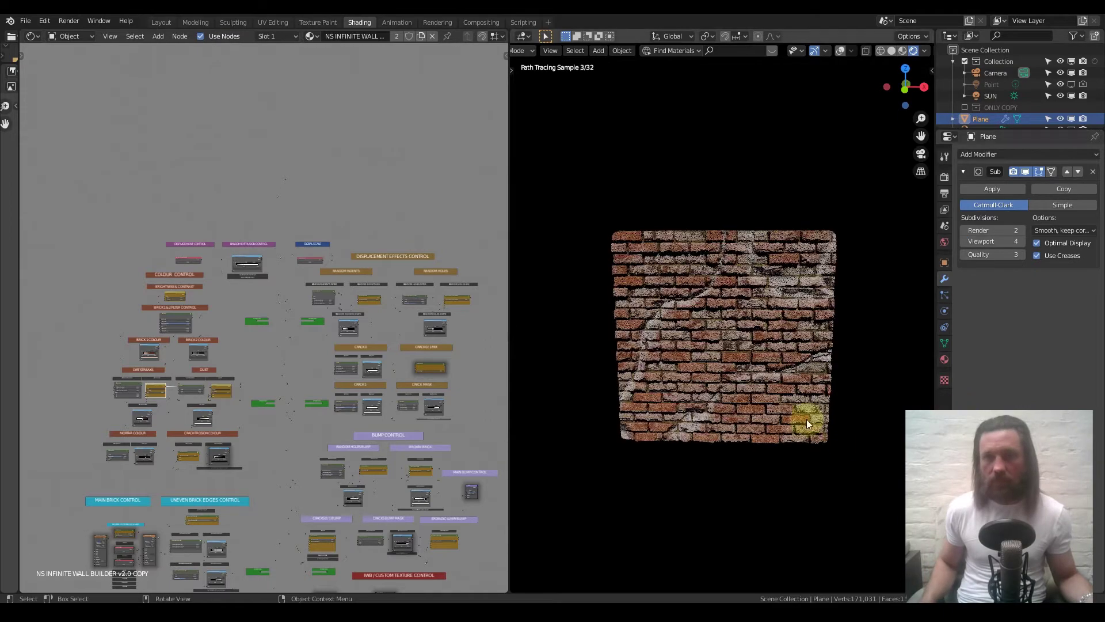
scroll(751, 361, up, 3)
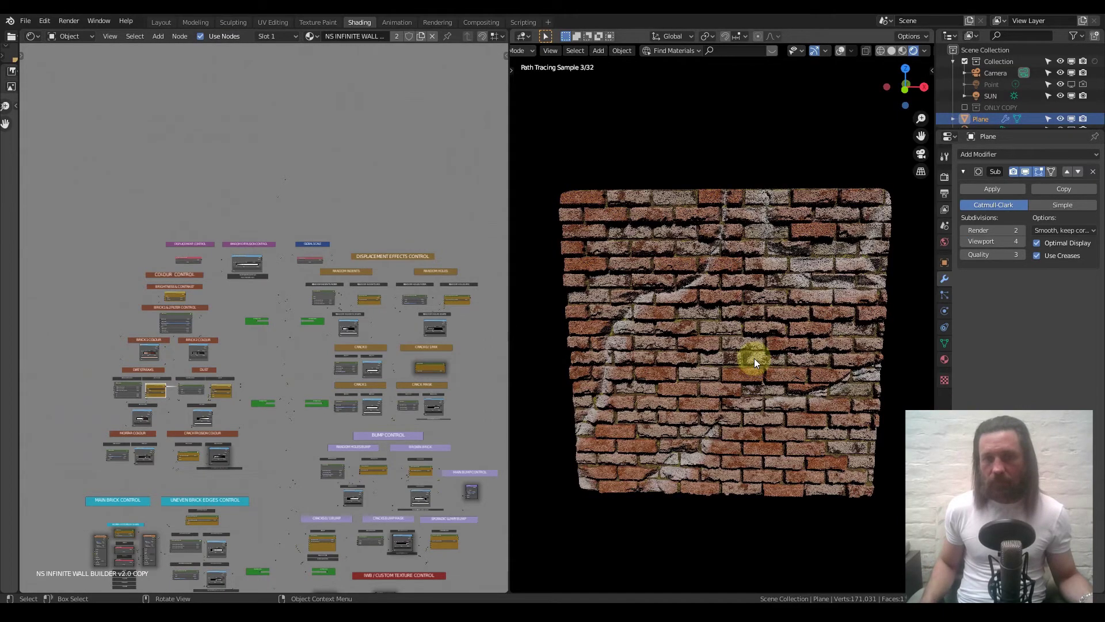
scroll(757, 354, down, 2)
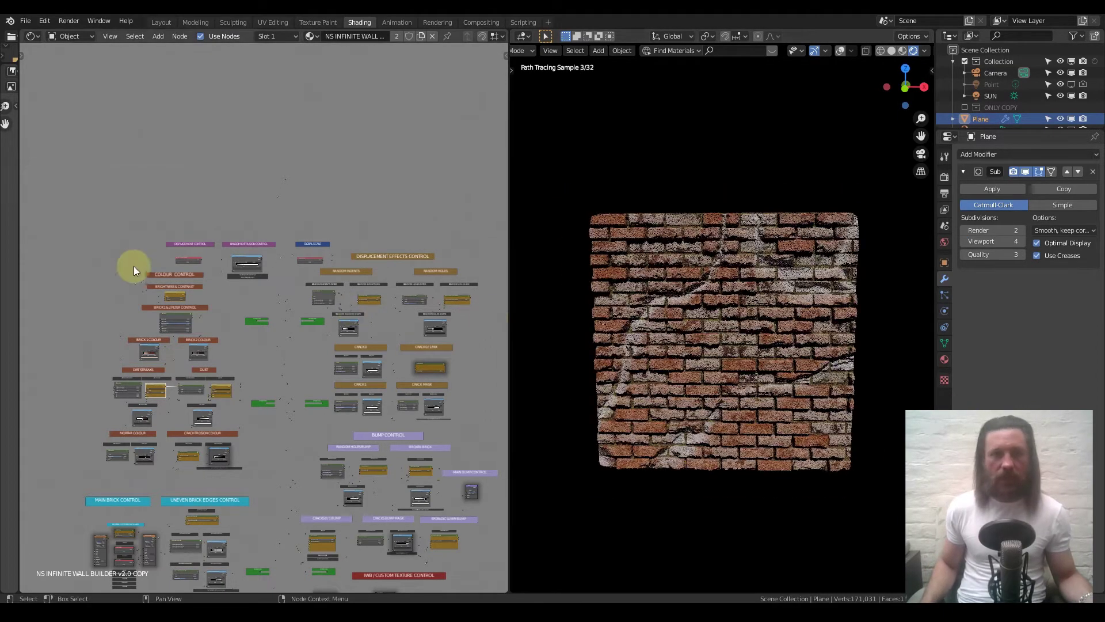
- Apply a Cube Projection UV mapping to all of the plane's faces and display the wall in rendered shading
scroll(216, 285, up, 2)
scroll(216, 285, up, 2)
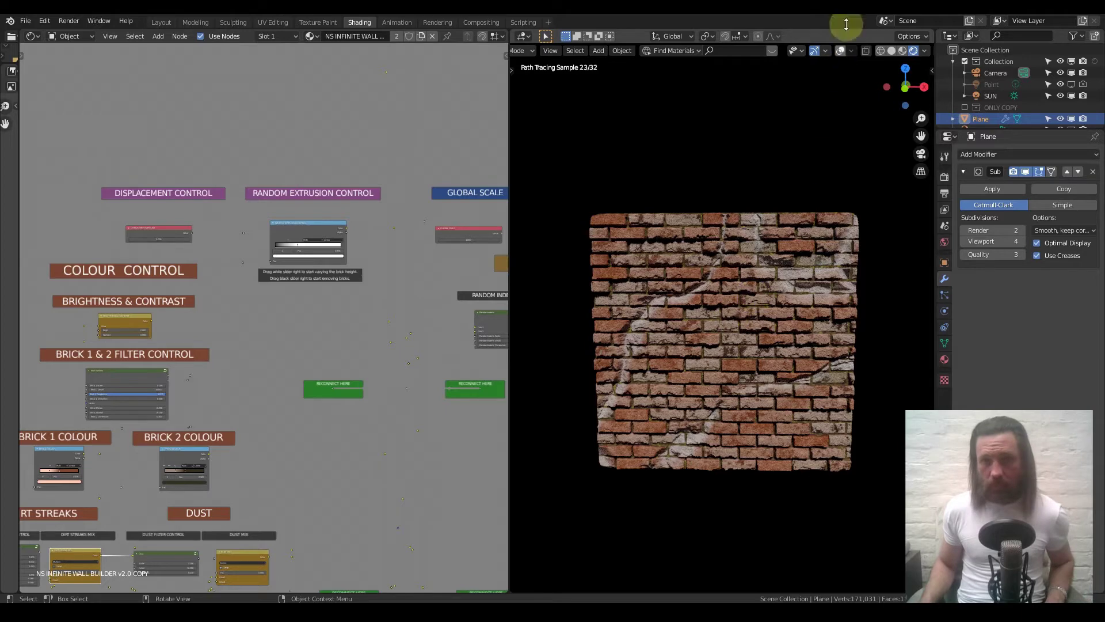
click(891, 52)
key(Tab)
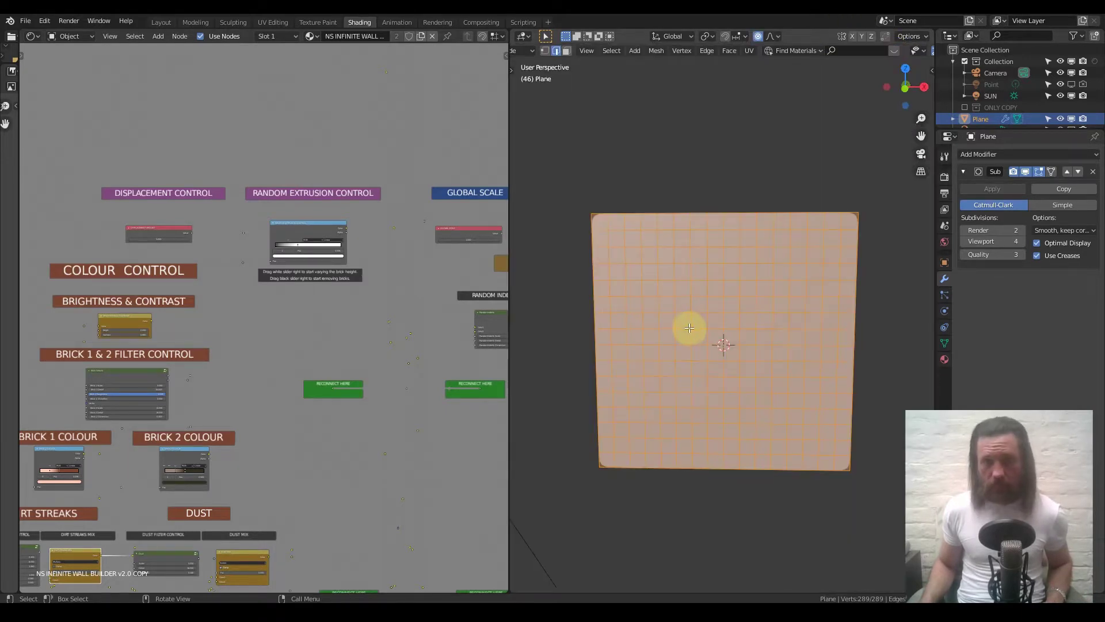
click(567, 51)
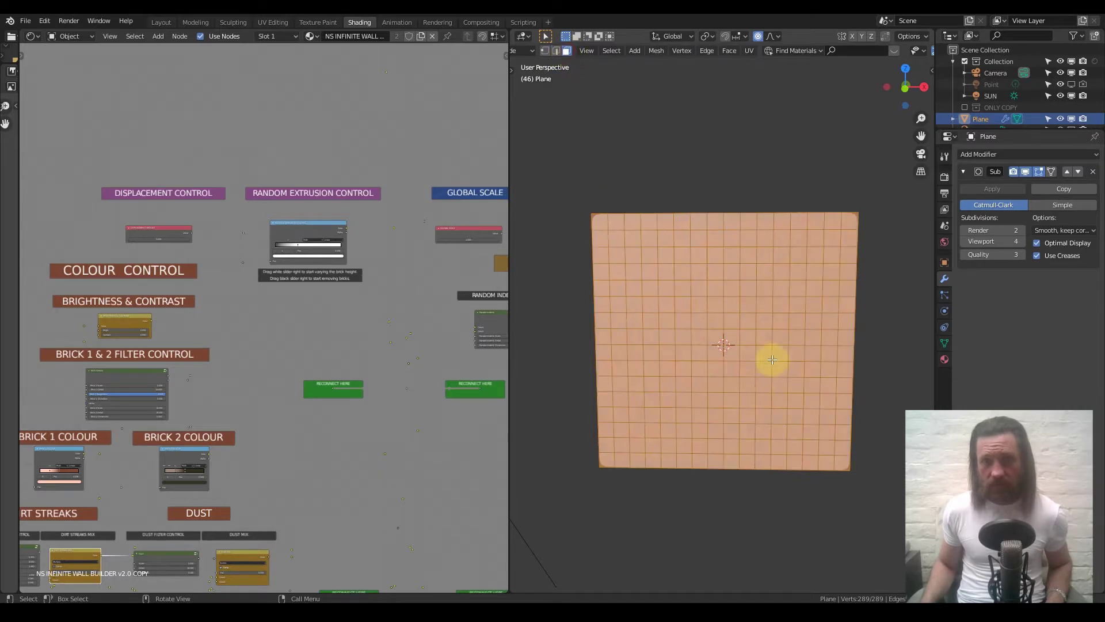
key(u)
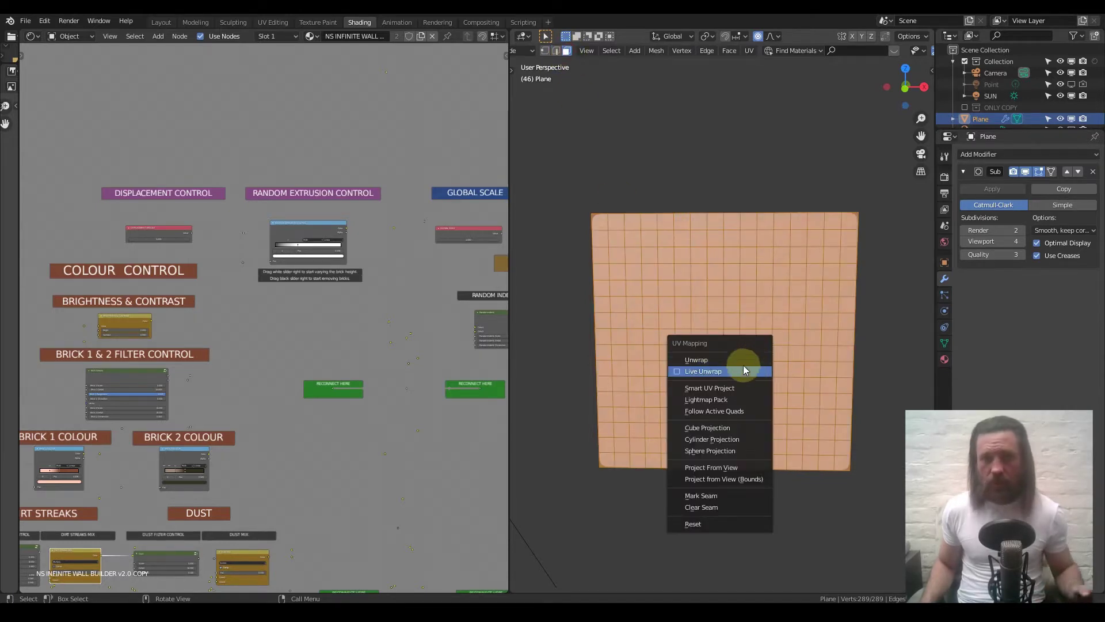
click(728, 427)
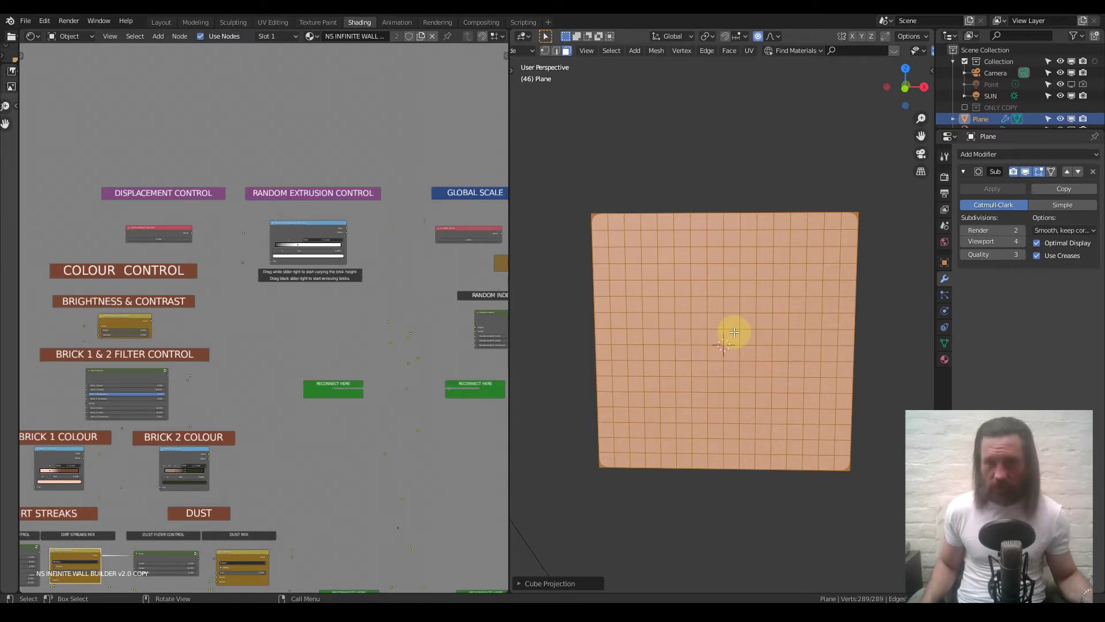
key(Tab)
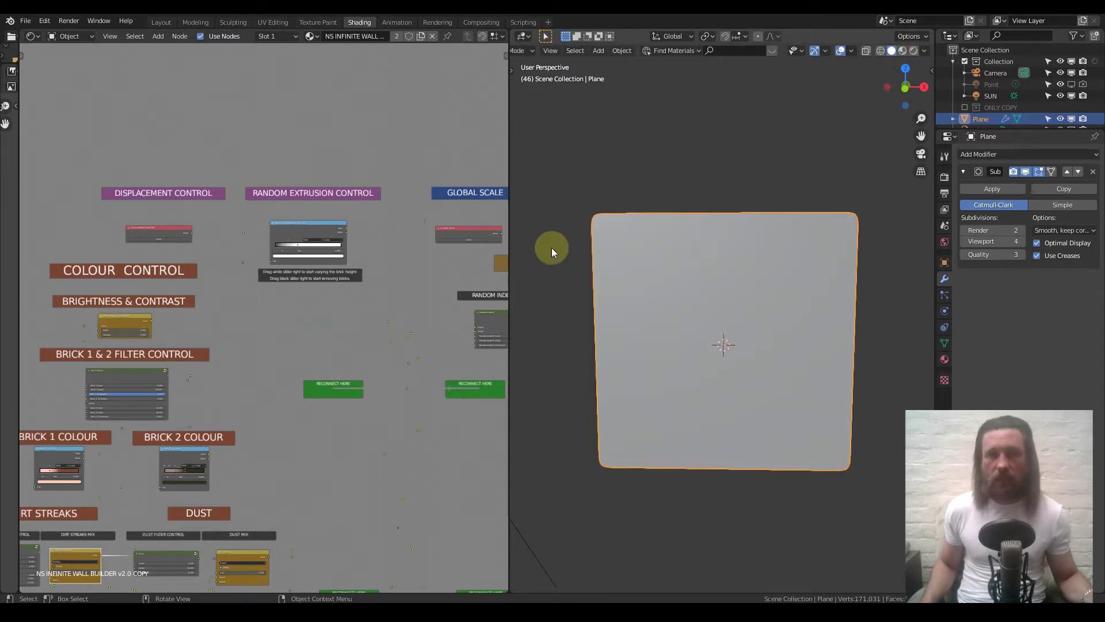
click(914, 50)
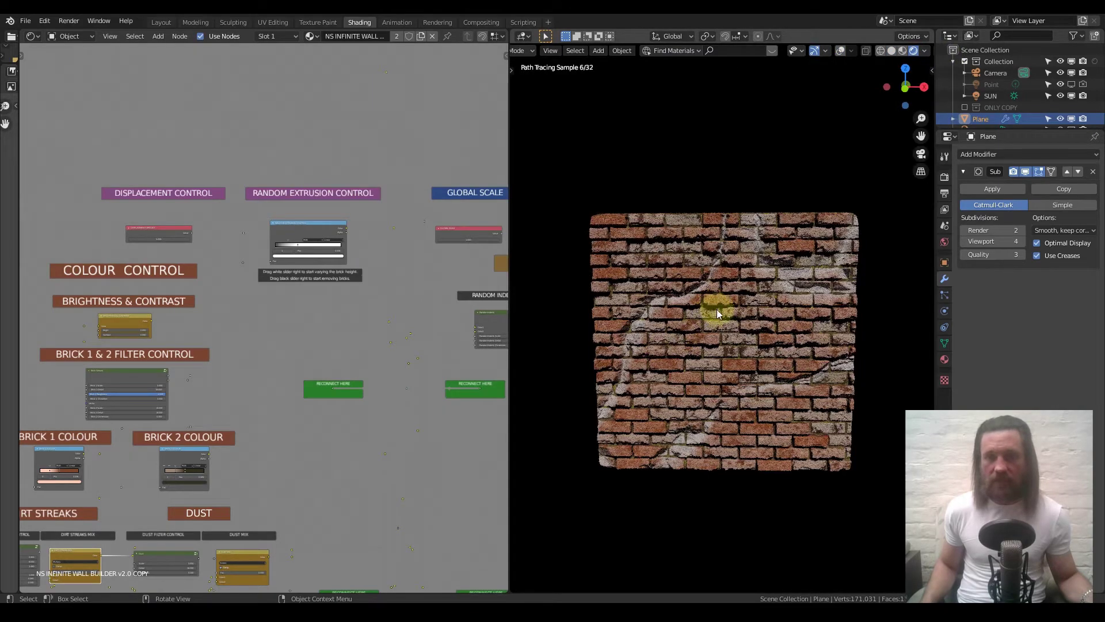
middle_drag(718, 309, 682, 316)
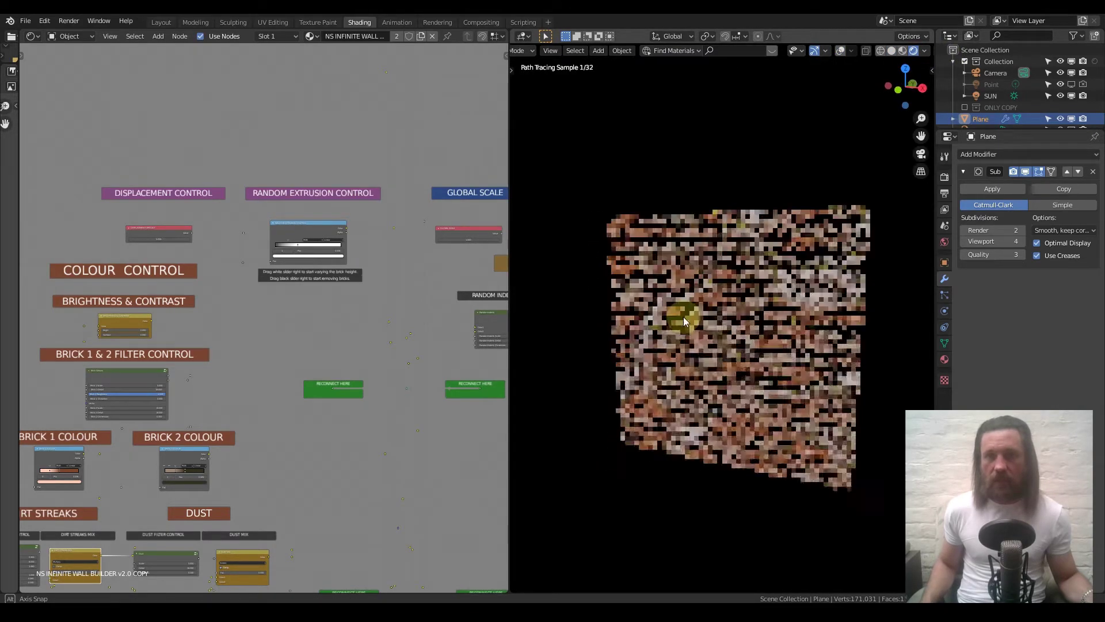
- In solid shading, select the plane's vertical border edge on the +X side and extrude it about 1.99 m along global Y
click(892, 51)
middle_drag(826, 295, 789, 313)
key(Tab)
key(alt+a)
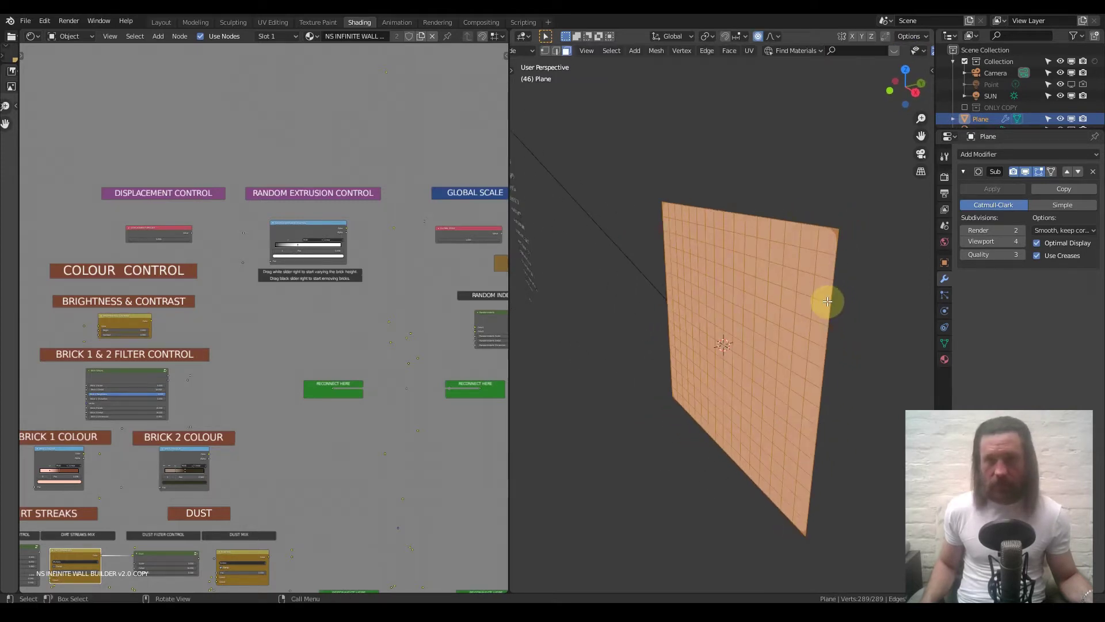
click(556, 50)
alt+click(837, 269)
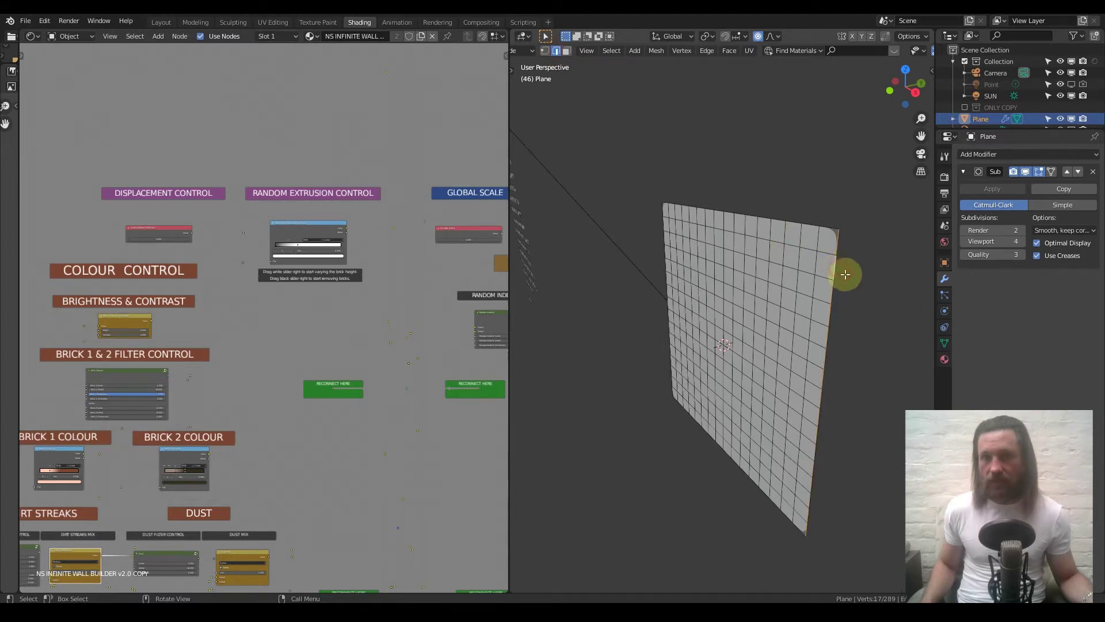
middle_drag(811, 316, 671, 331)
mouse_move(733, 365)
middle_down()
mouse_move(686, 353)
mouse_move(723, 320)
mouse_move(720, 377)
mouse_move(702, 388)
mouse_move(720, 381)
middle_up()
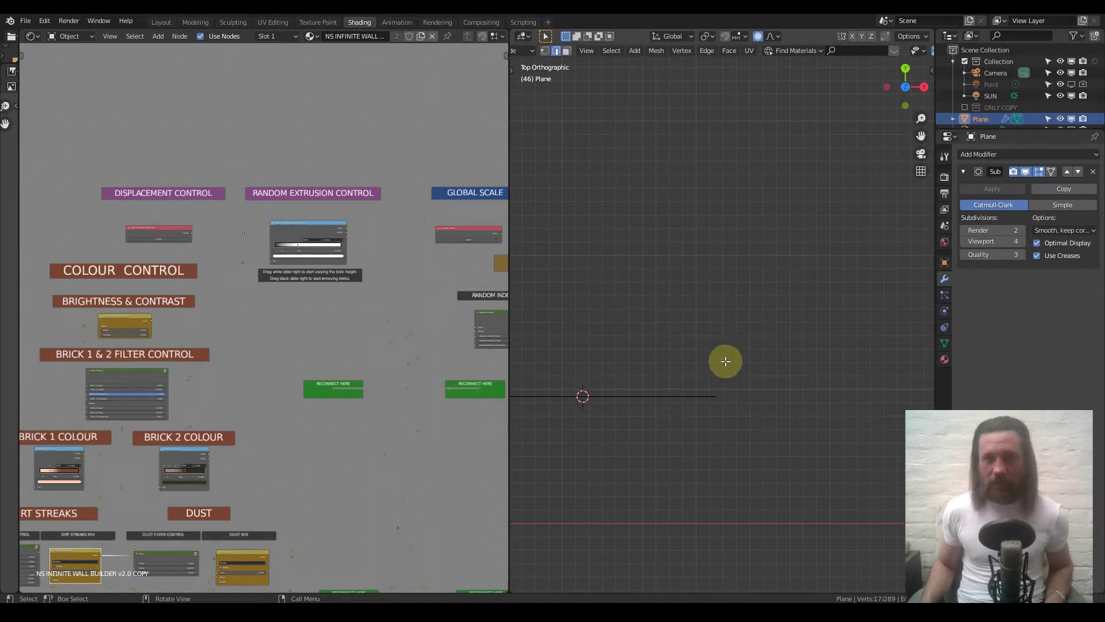
key(e)
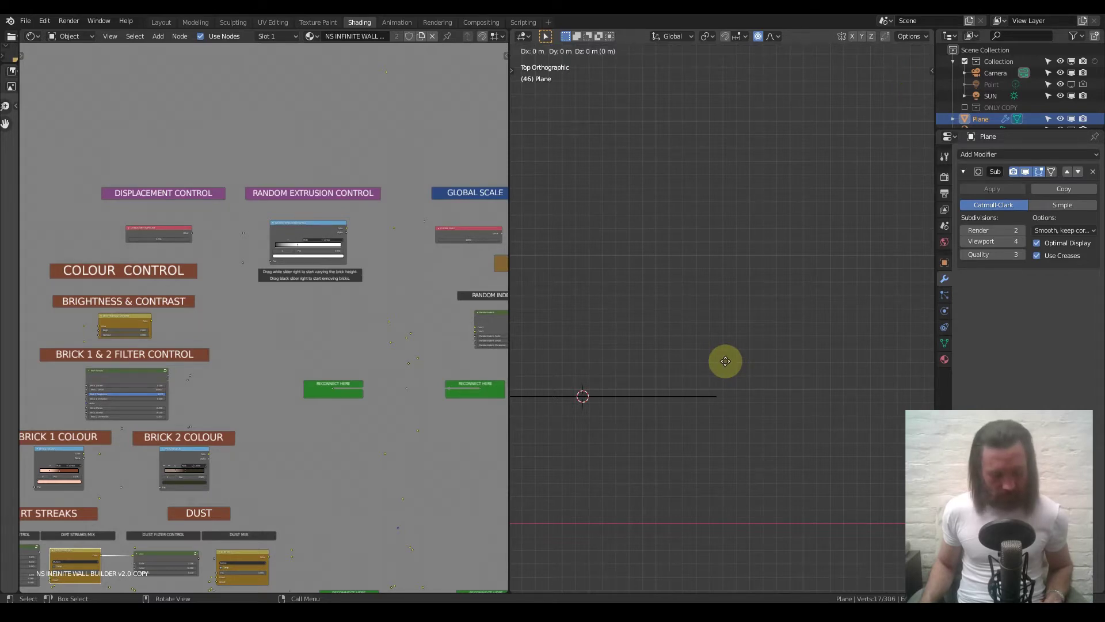
key(y)
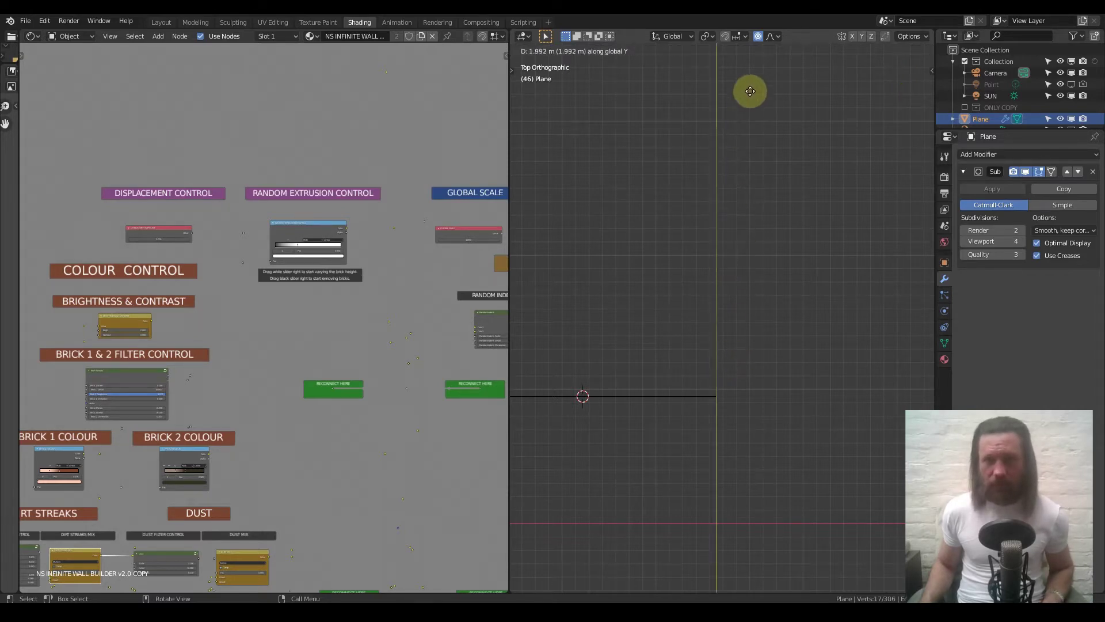
click(751, 91)
- Try subdividing the newly extruded wall side with 13 evenly spaced vertical loop cuts
middle_drag(715, 230, 710, 202)
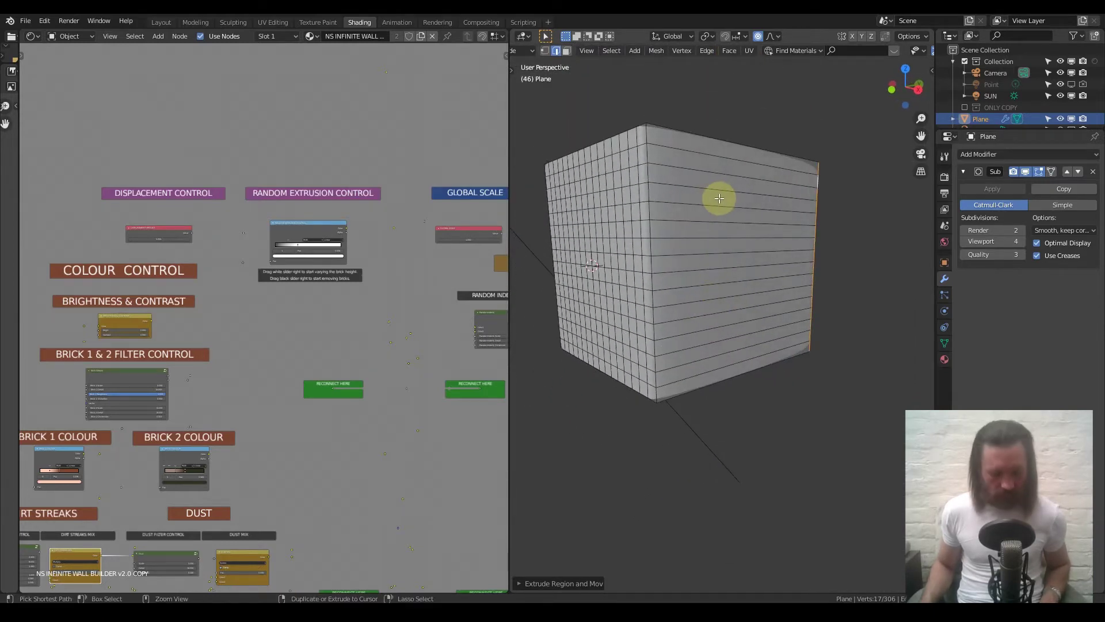
key(ctrl+r)
scroll(711, 199, up, 12)
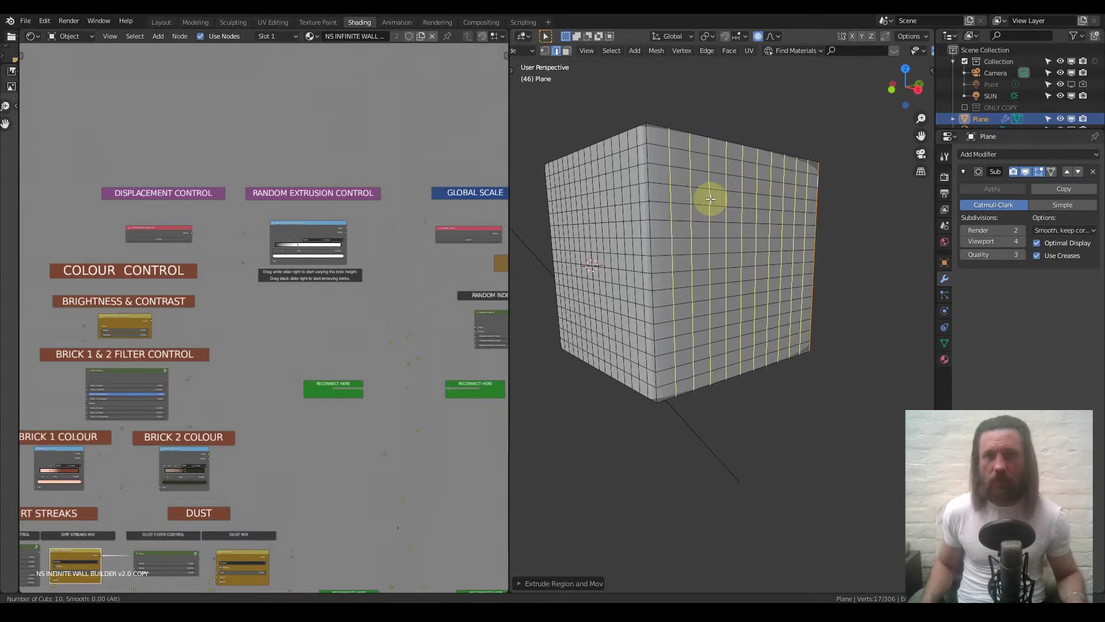
click(710, 199)
right_click(720, 213)
middle_drag(727, 230, 740, 247)
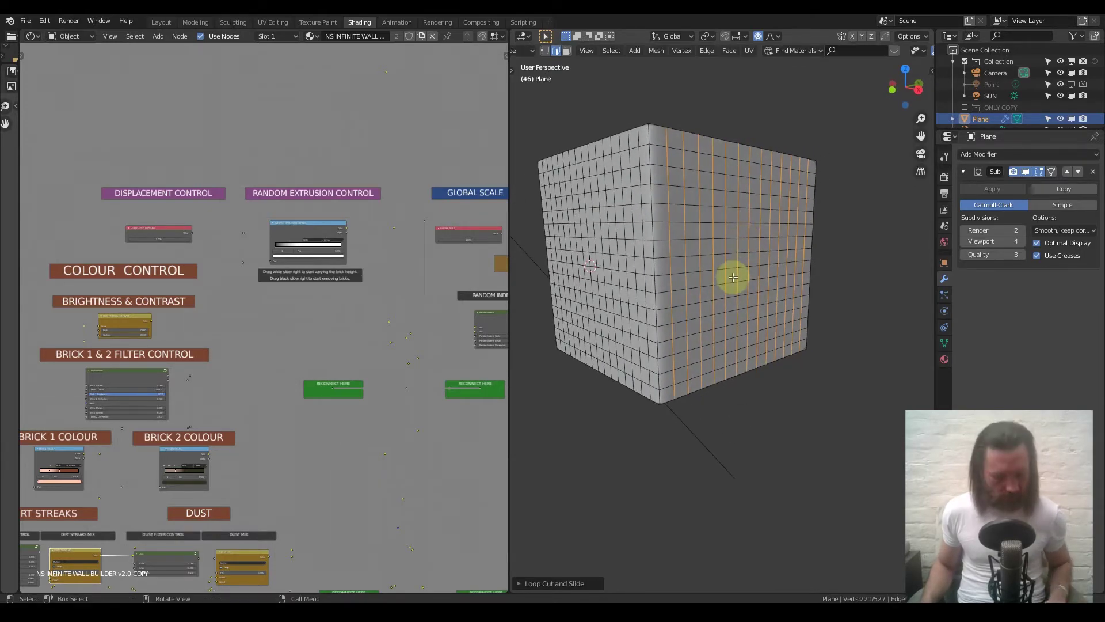
- Try a Cube Projection UV mapping on the whole corner mesh and check both walls' bricks in rendered shading
key(a)
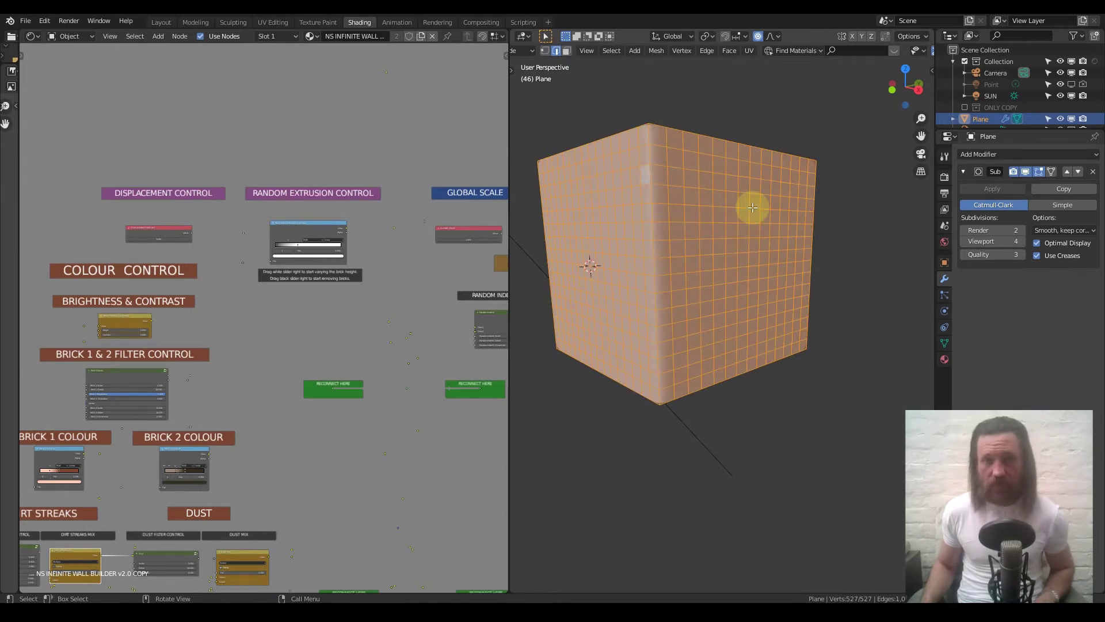
key(u)
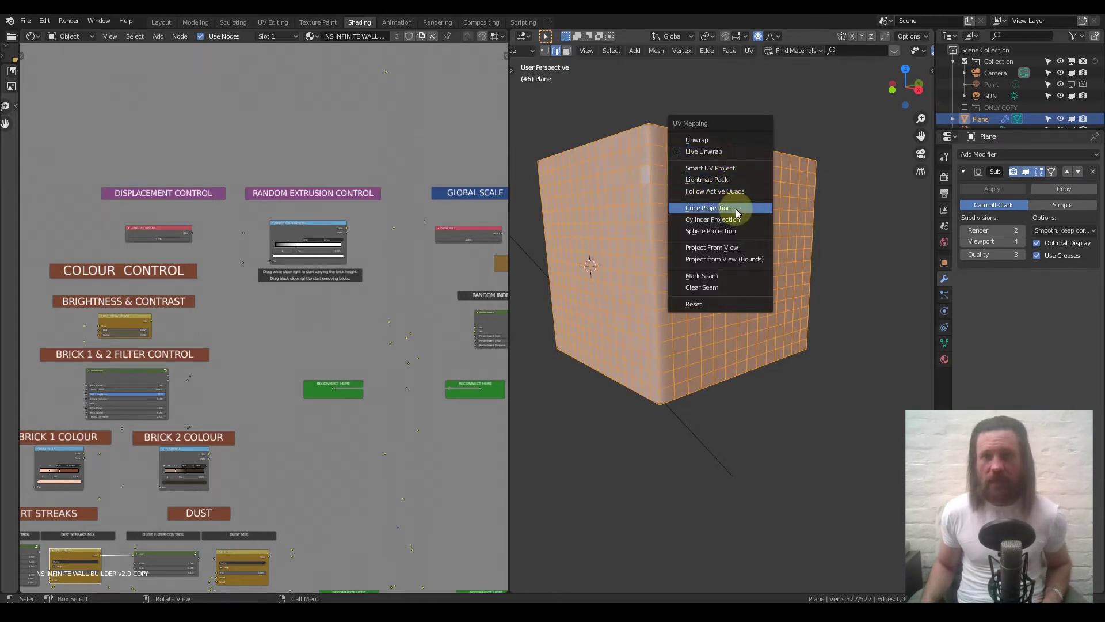
click(737, 207)
key(Tab)
middle_drag(715, 209, 731, 240)
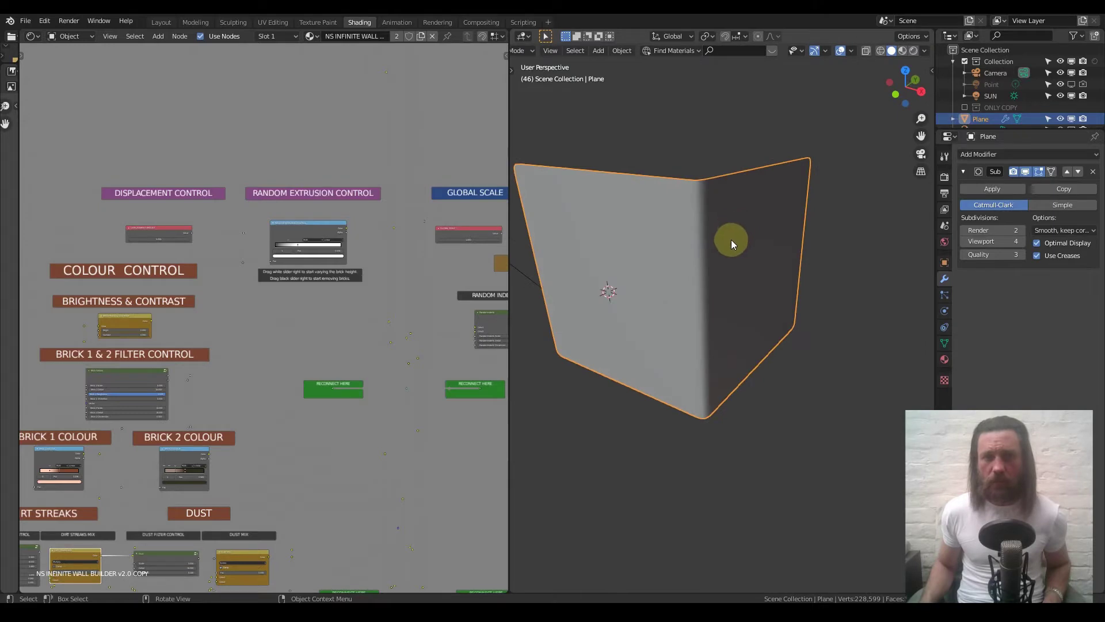
click(914, 51)
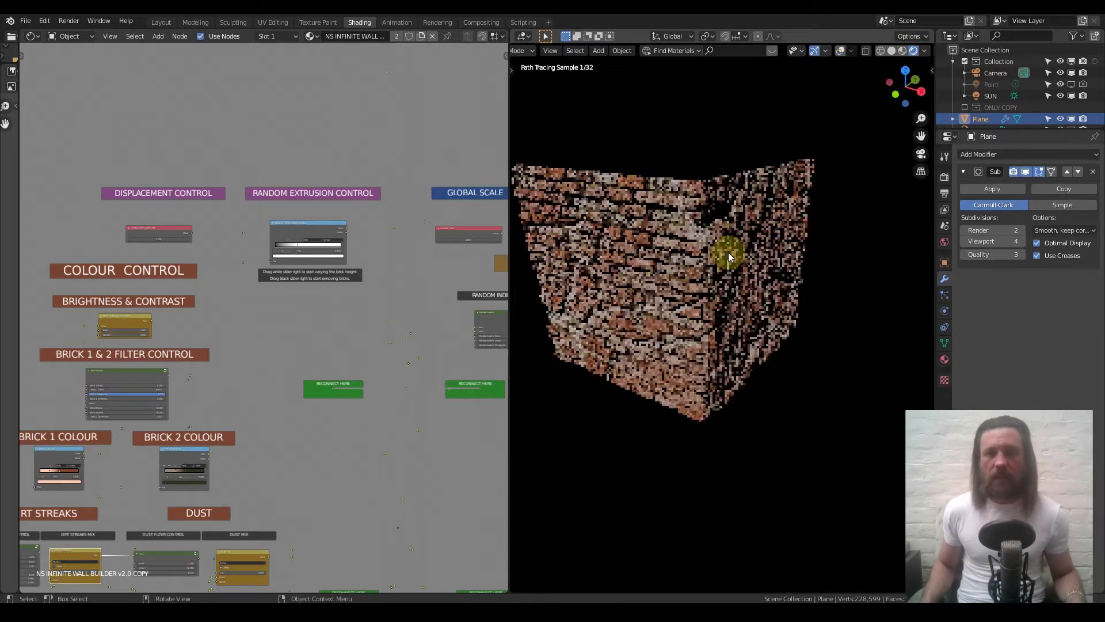
mouse_move(716, 239)
middle_down()
mouse_move(688, 219)
mouse_move(709, 241)
middle_up()
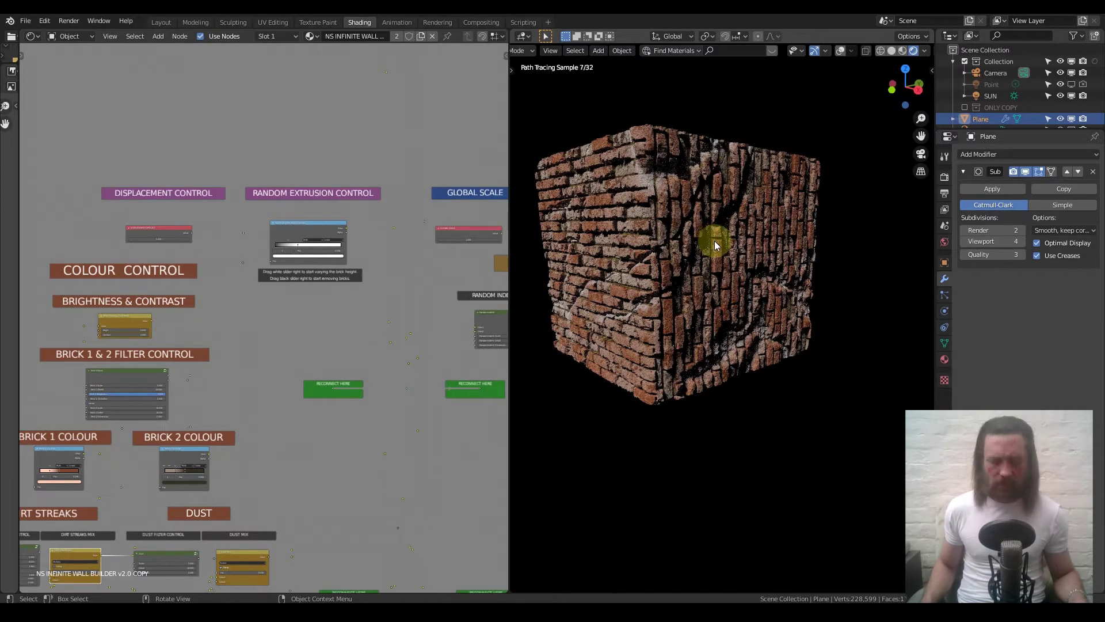
- Return to solid shading and undo the cube projection and the loop cuts on the extruded side
click(892, 50)
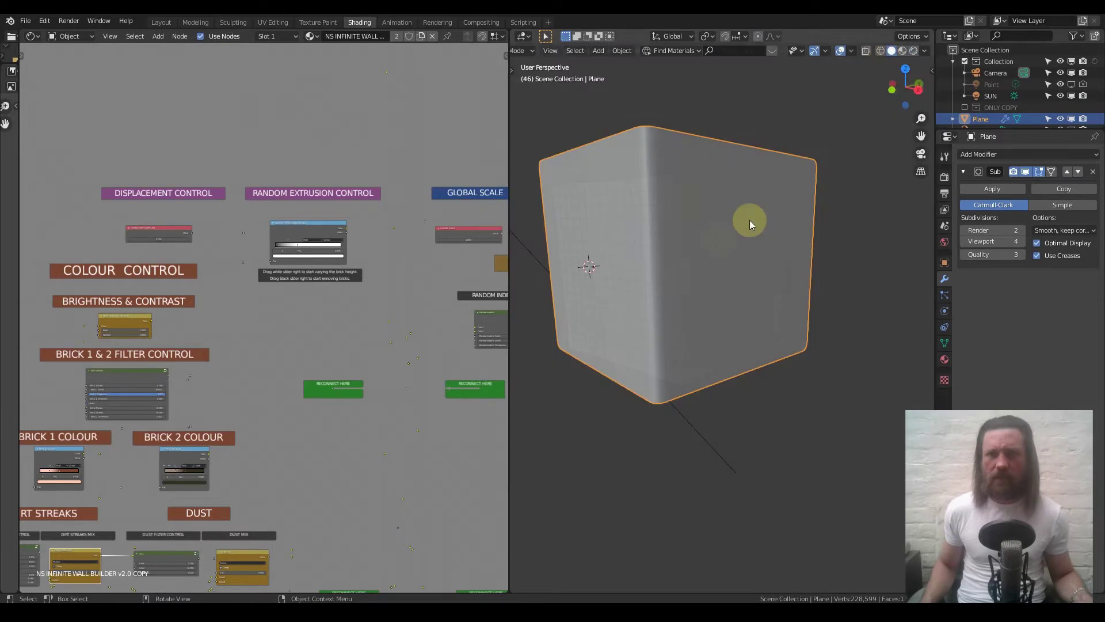
key(Tab)
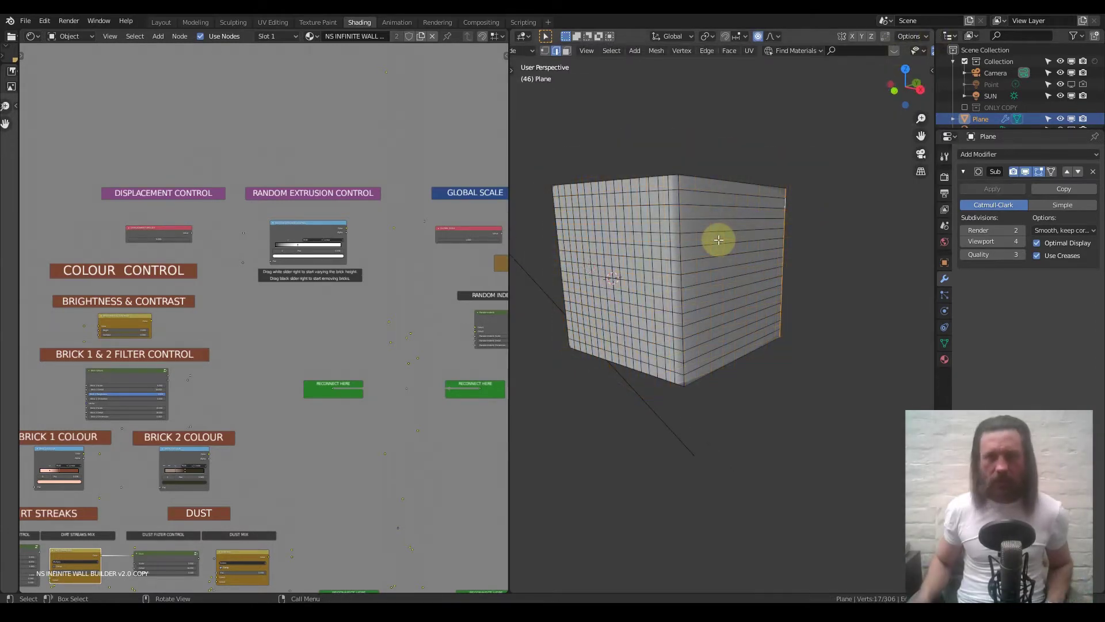
middle_drag(718, 239, 723, 281)
scroll(699, 254, up, 2)
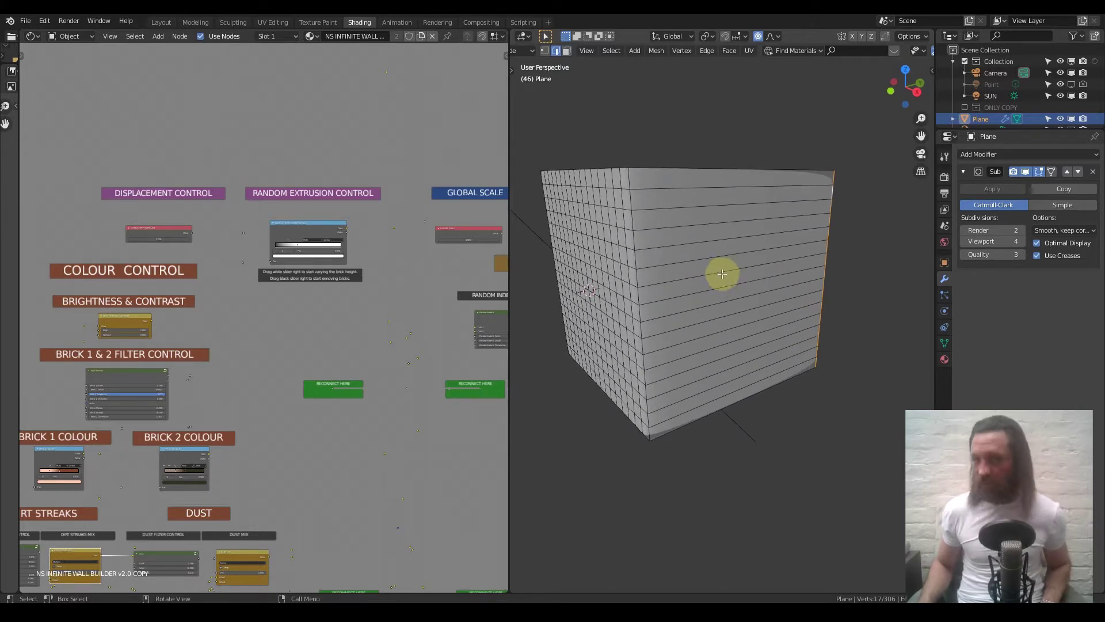
- Add 13 evenly spaced vertical loop cuts across the extruded wall side and return to Object Mode
key(ctrl+r)
scroll(670, 226, up, 5)
scroll(670, 226, up, 7)
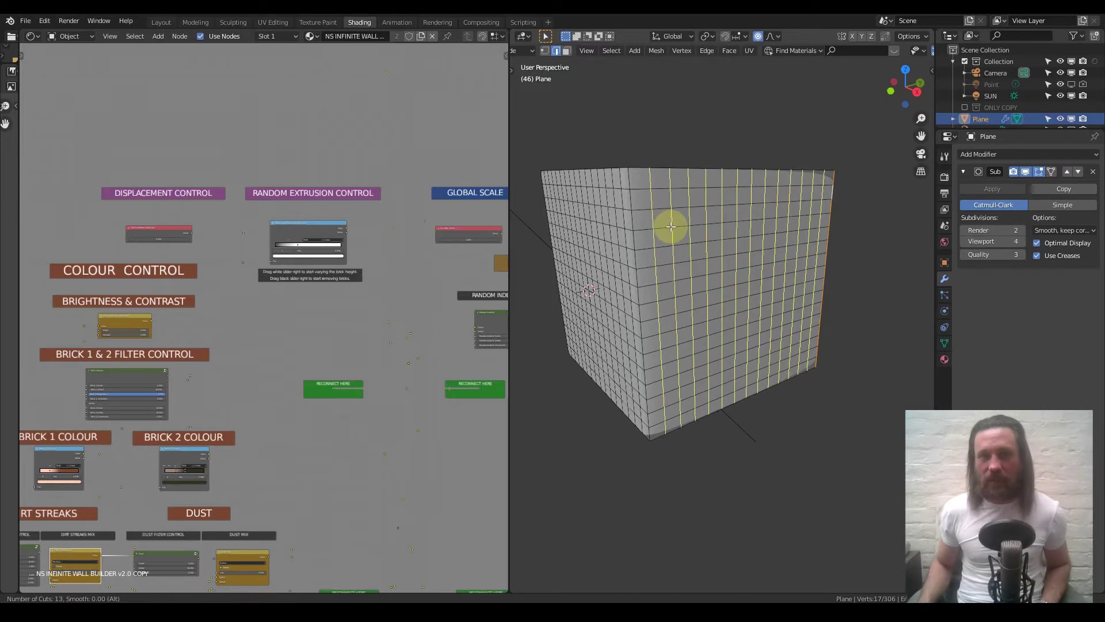
click(671, 226)
right_click(656, 242)
middle_drag(654, 247, 686, 263)
scroll(680, 234, down, 2)
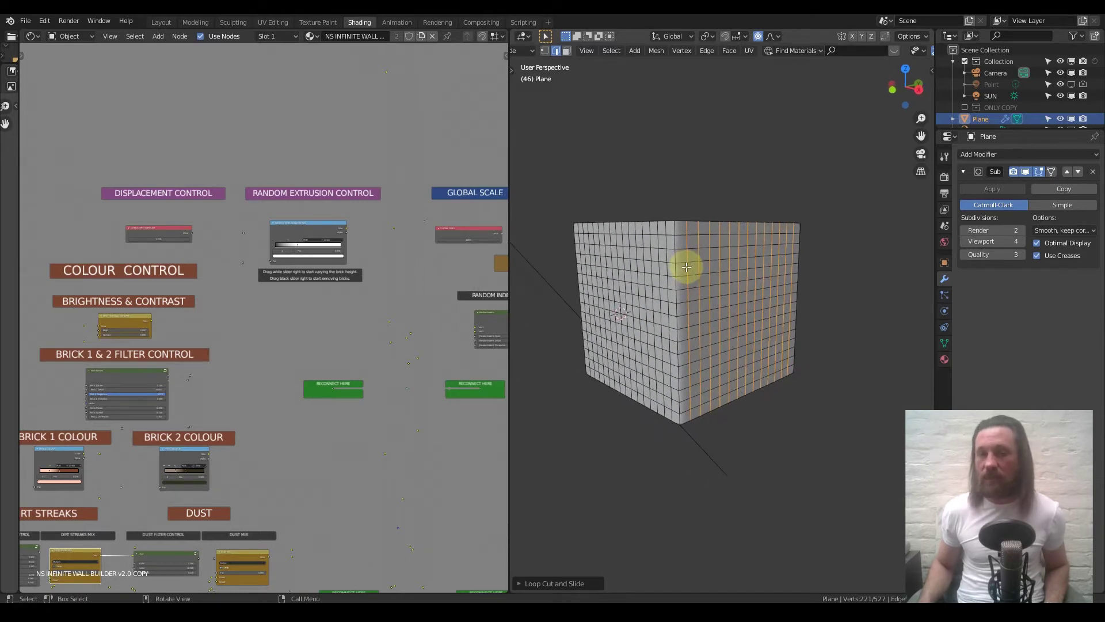
key(Tab)
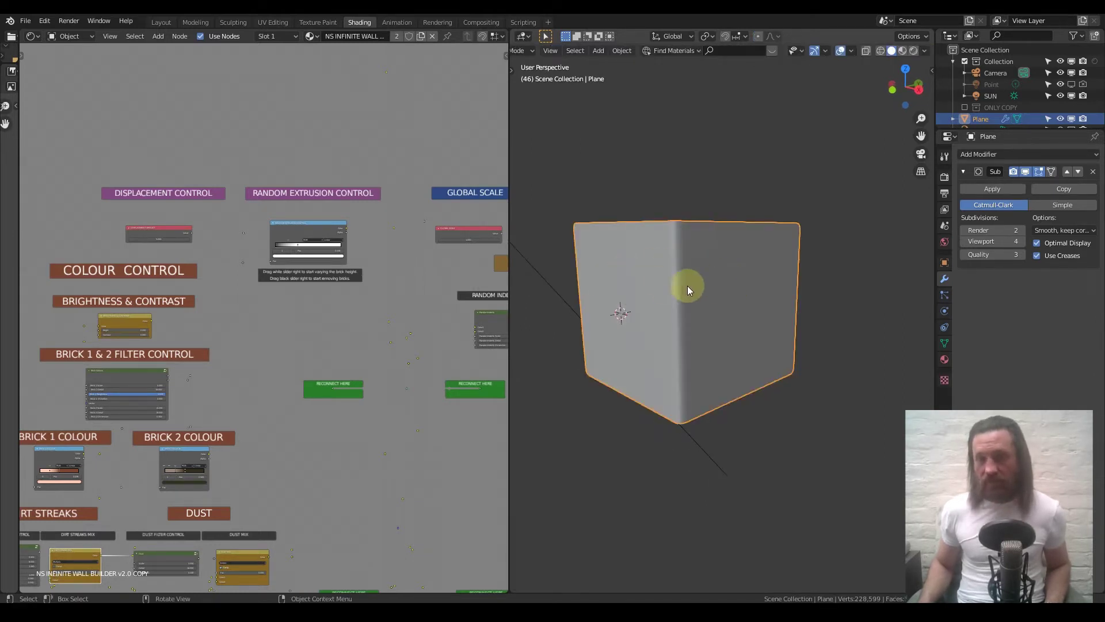
middle_drag(701, 275, 707, 343)
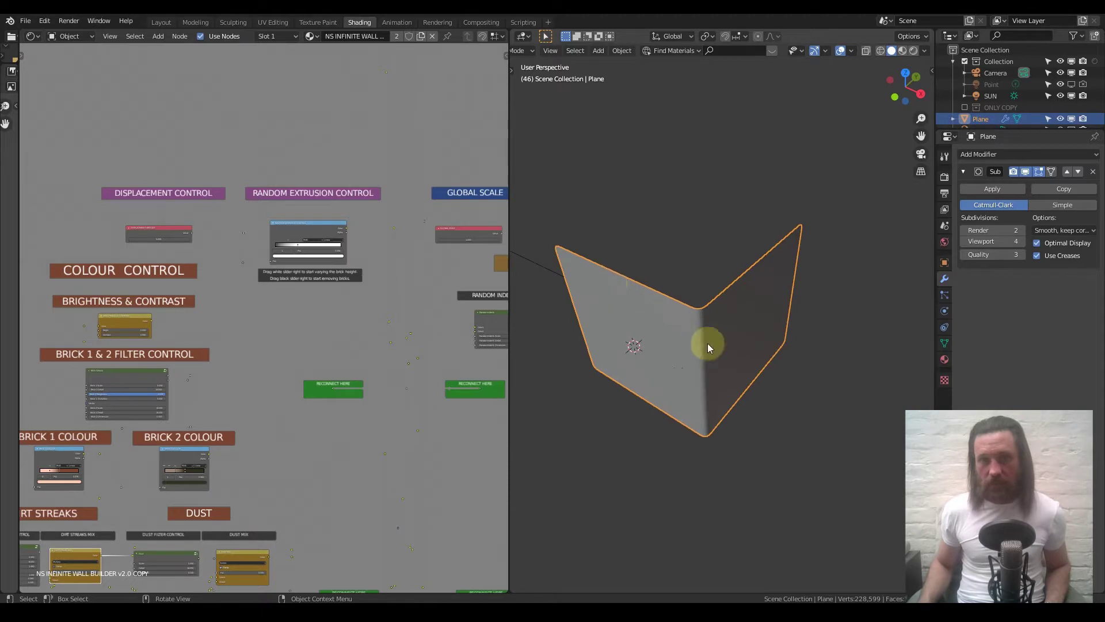
middle_drag(781, 281, 721, 311)
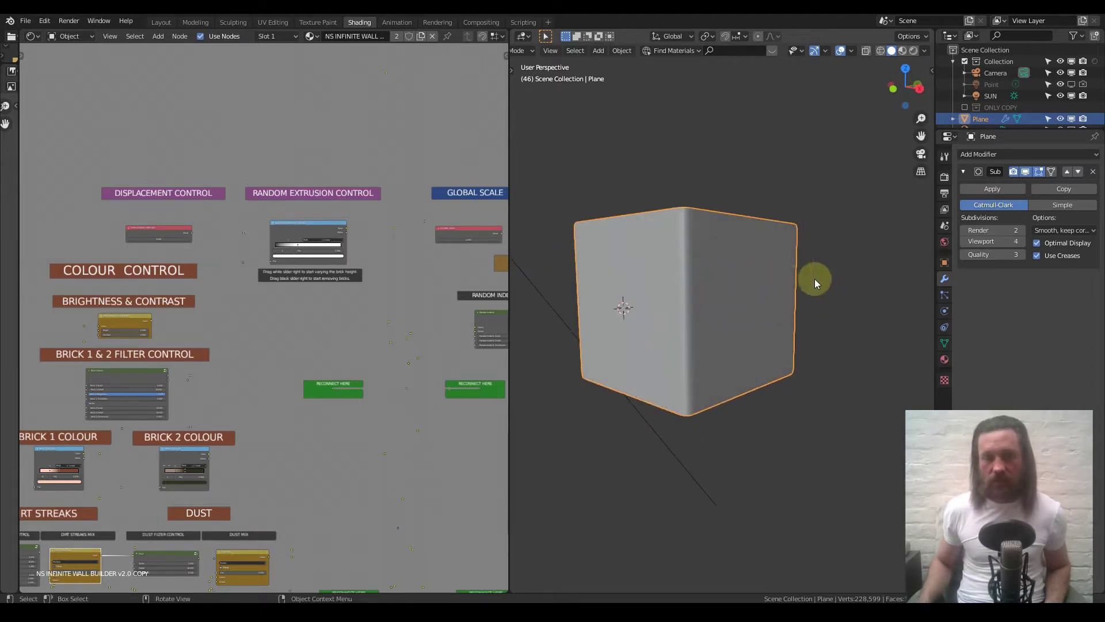
- Apply the scale transform to the corner wall object
middle_drag(721, 278, 724, 288)
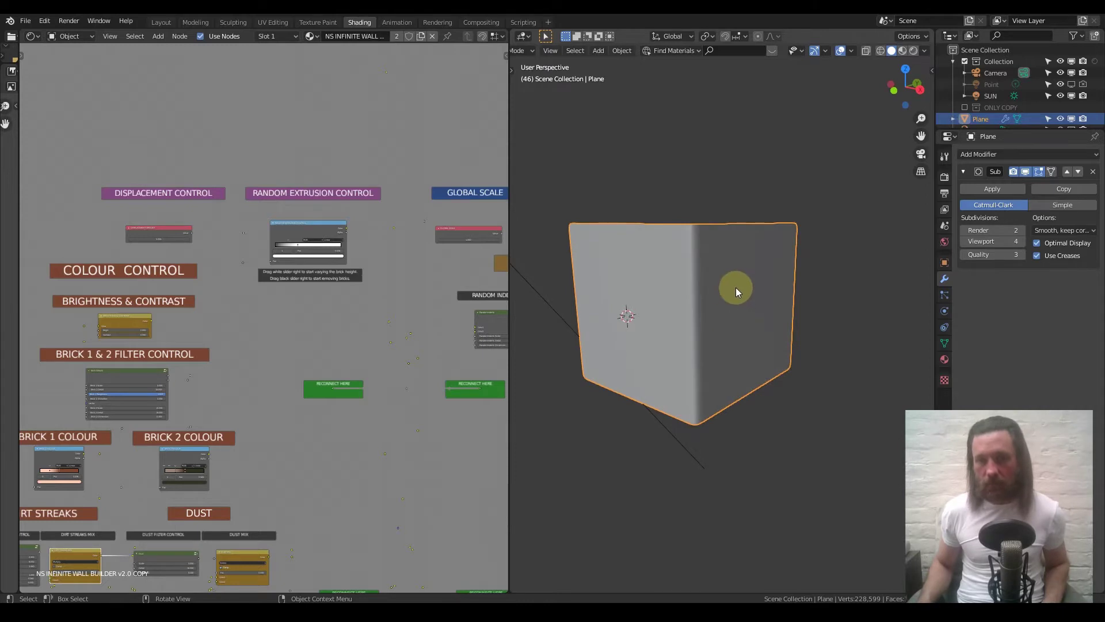
key(ctrl+a)
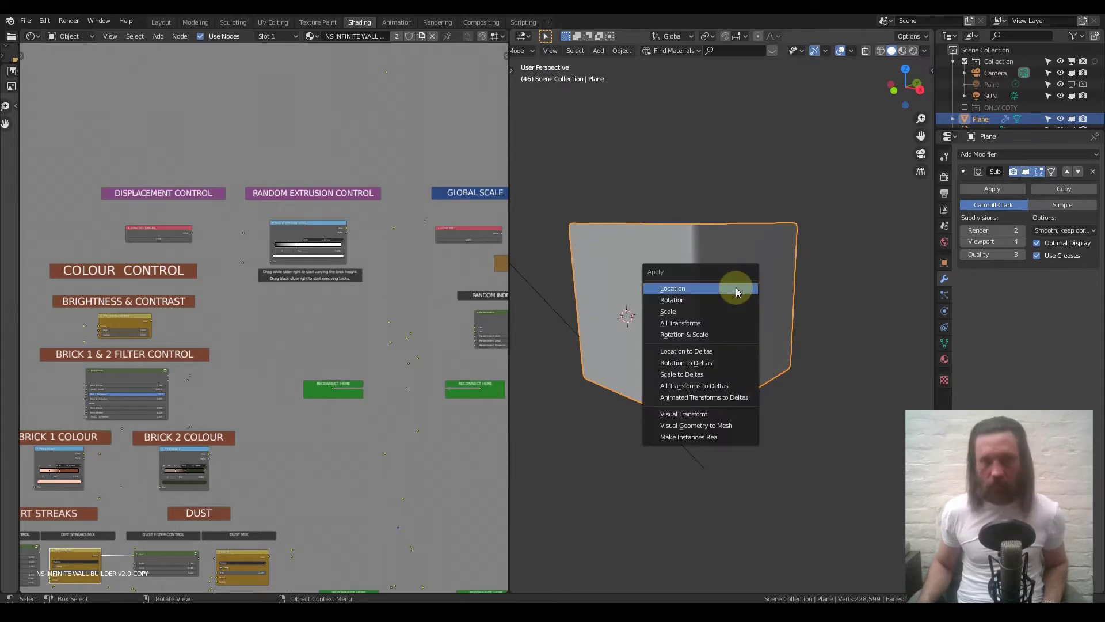
click(695, 316)
- UV map the whole corner mesh with Cube Projection and check the bricks on both sides in rendered shading
key(Tab)
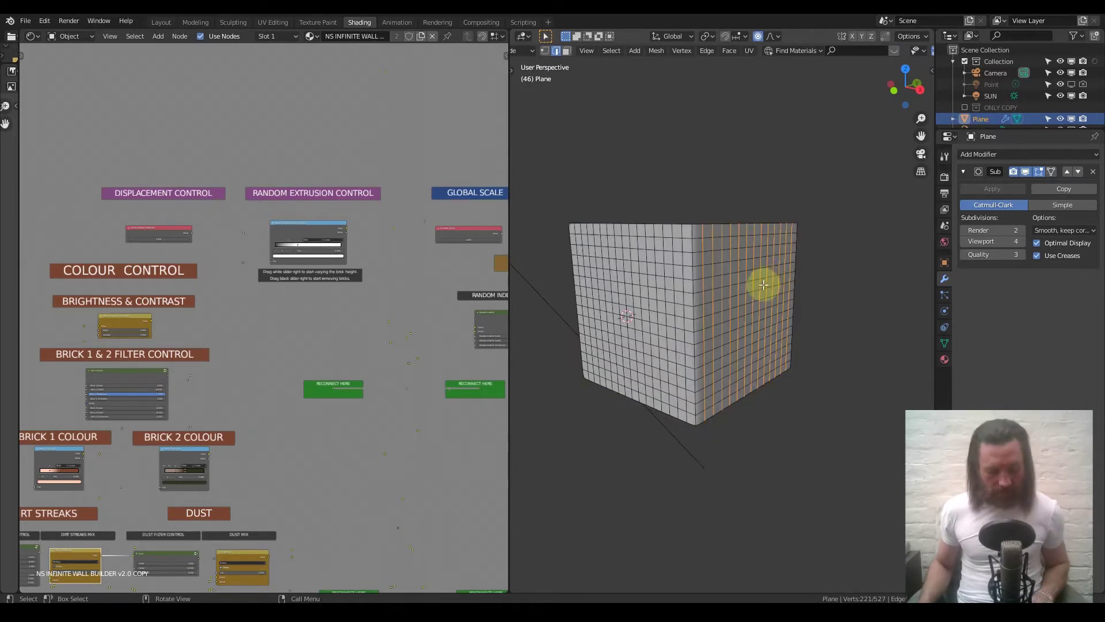
right_click(770, 282)
key(a)
key(u)
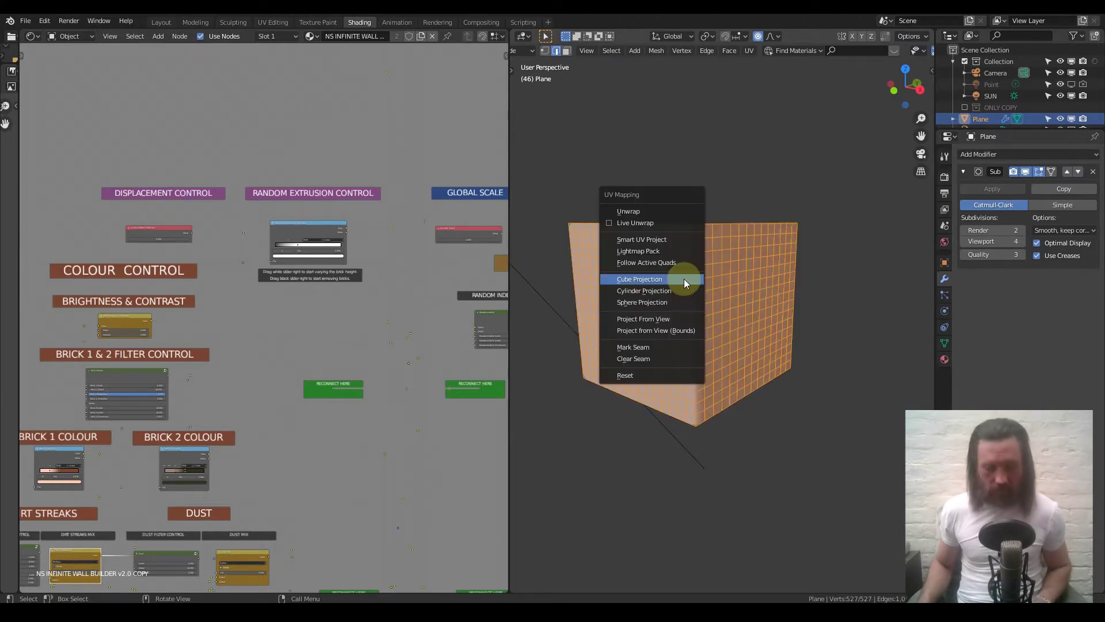
click(659, 282)
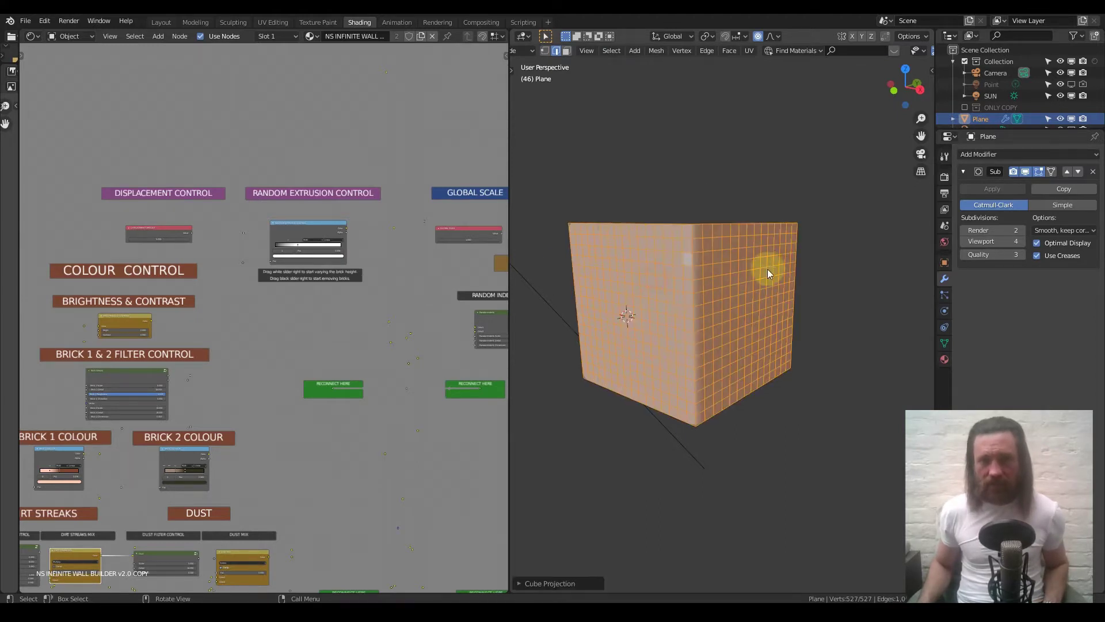
key(Tab)
click(914, 50)
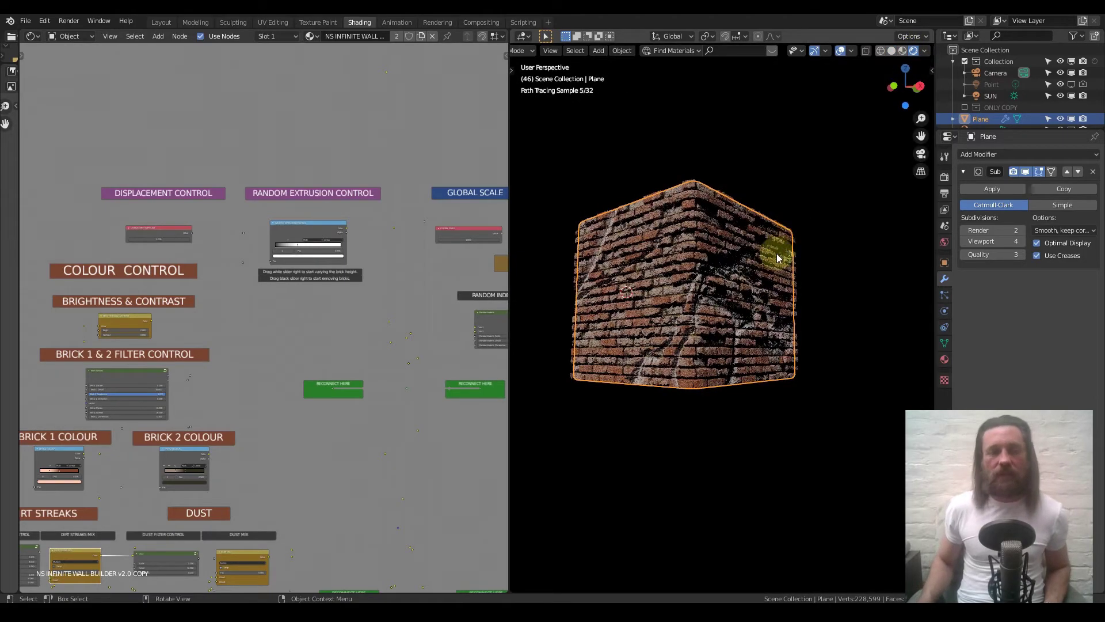
mouse_move(753, 276)
middle_down()
mouse_move(746, 313)
mouse_move(688, 316)
mouse_move(728, 330)
mouse_move(717, 322)
mouse_move(743, 312)
mouse_move(703, 320)
middle_up()
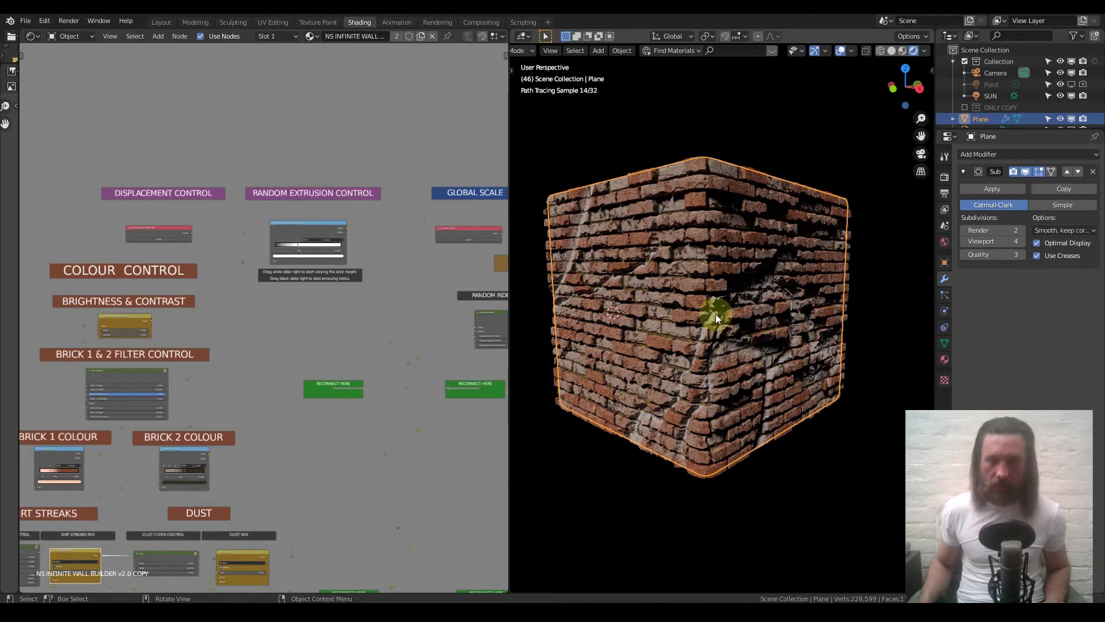
mouse_move(707, 295)
middle_down()
mouse_move(732, 300)
mouse_move(729, 285)
middle_up()
- Try a Displacement Amount of 15 on the brick material and undo it
middle_drag(214, 259, 255, 246)
scroll(254, 246, up, 7)
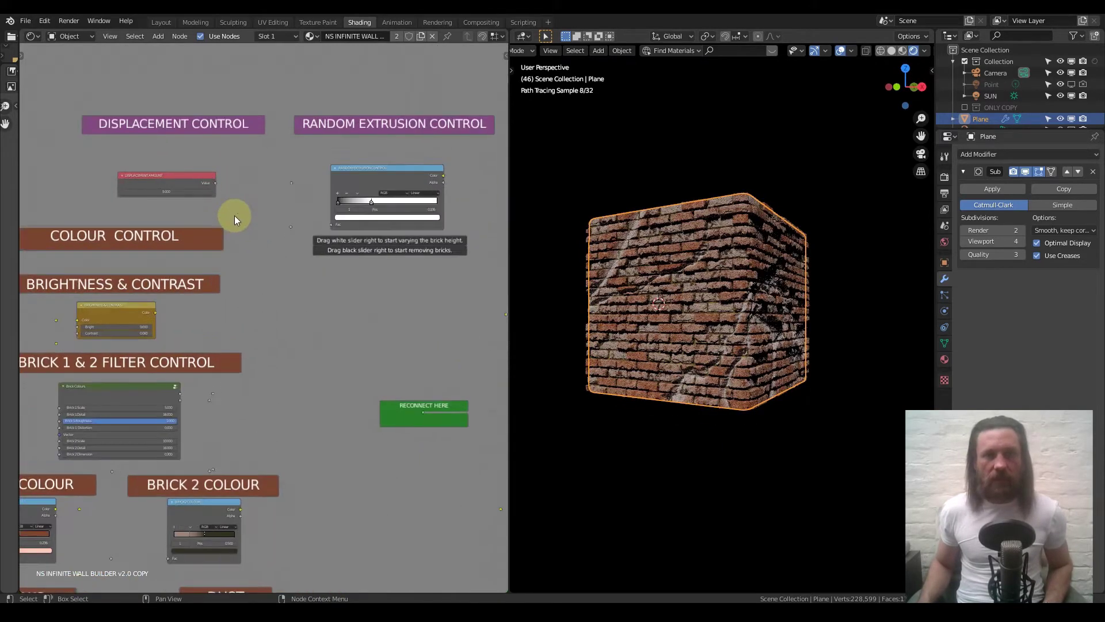
scroll(301, 309, up, 4)
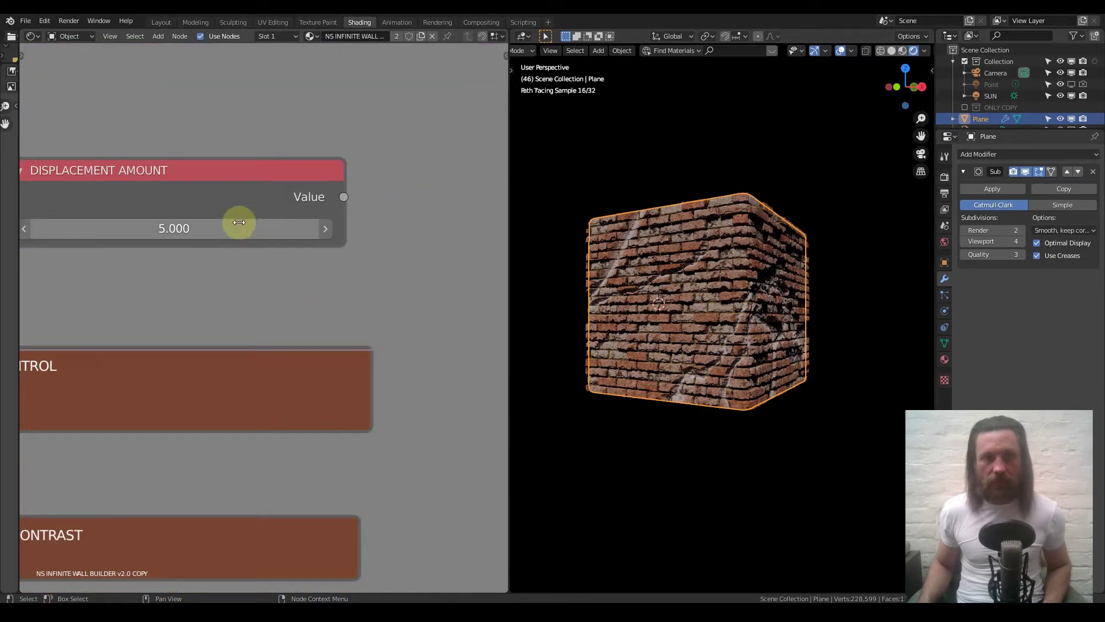
mouse_move(723, 323)
middle_down()
mouse_move(783, 320)
mouse_move(740, 326)
middle_up()
double_click(248, 254)
text(15)
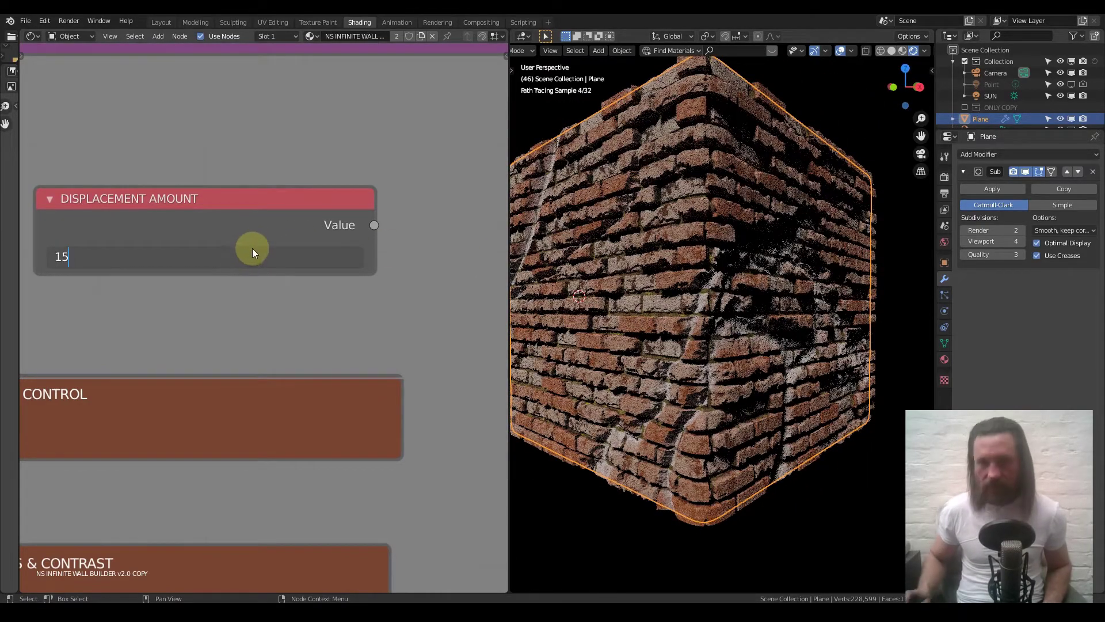
key(Return)
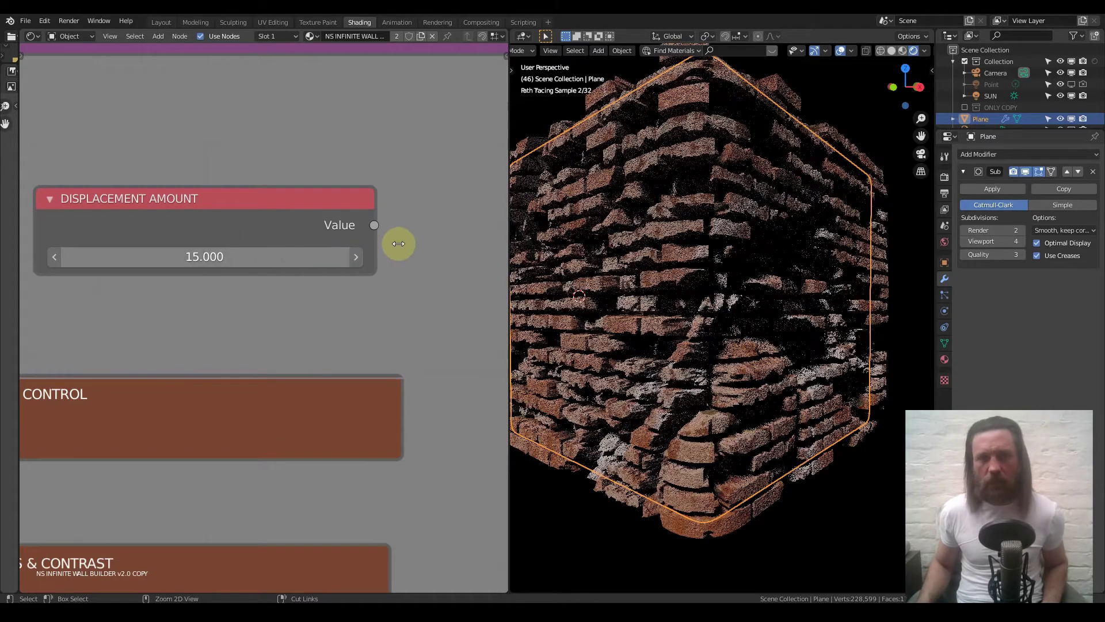
key(ctrl+z)
- Examine the brick displacement along the wall's corner up close in the rendered view
mouse_move(442, 242)
middle_down()
mouse_move(120, 232)
mouse_move(450, 237)
middle_up()
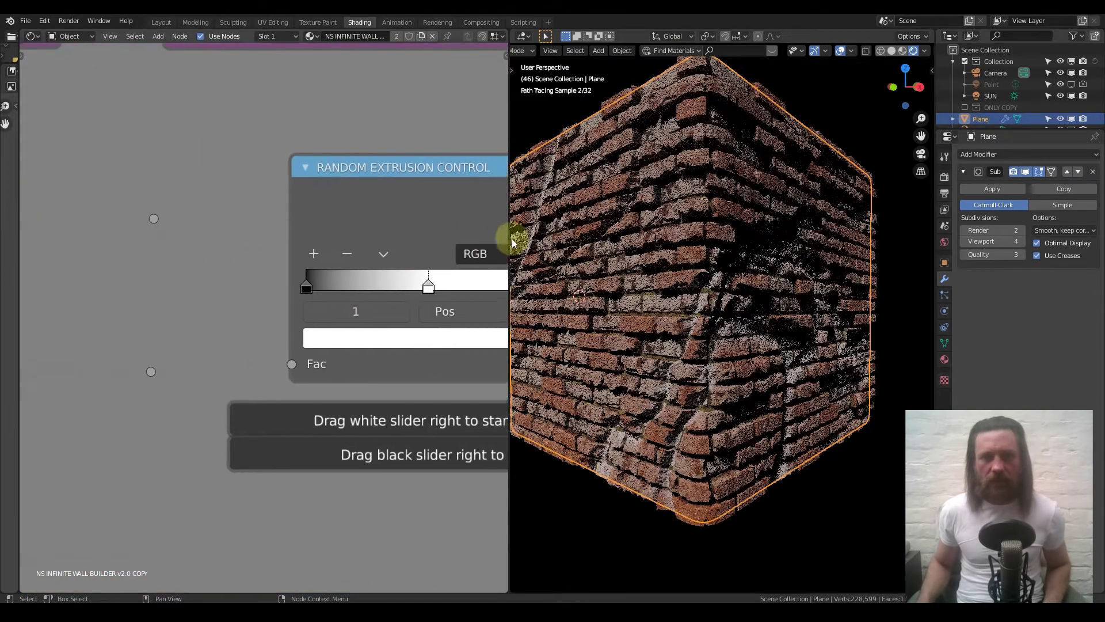
middle_drag(668, 258, 614, 240)
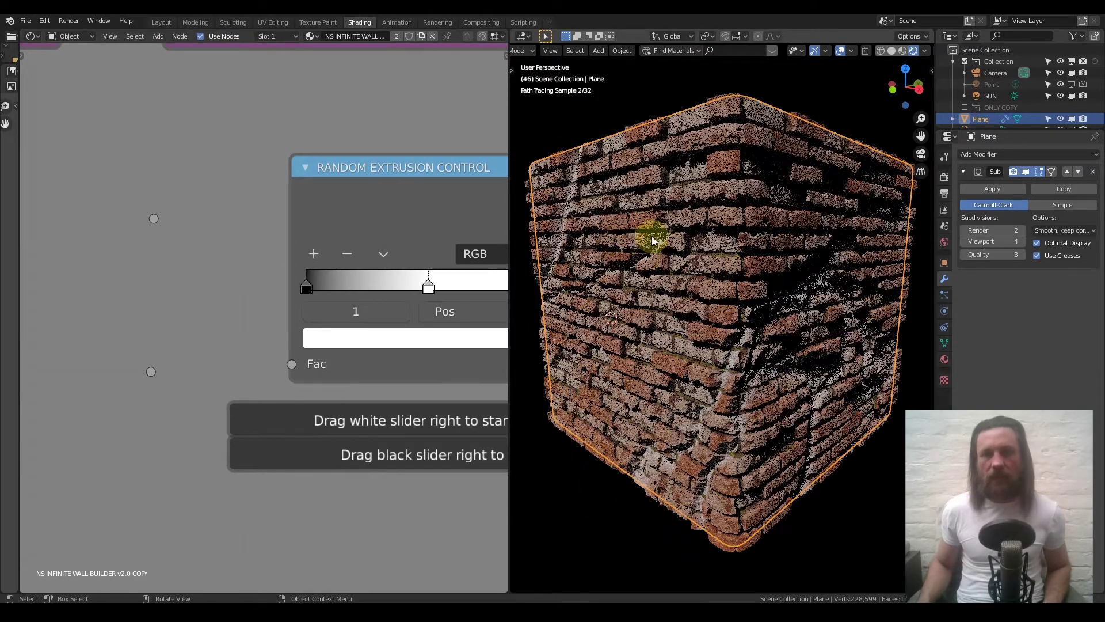
scroll(666, 283, up, 5)
scroll(664, 281, down, 4)
scroll(696, 295, up, 3)
scroll(696, 295, down, 4)
scroll(712, 217, up, 2)
- Test the white stop of the Random Extrusion Control ramp at 1.000 and bring it back to 0.353
middle_drag(389, 216, 188, 180)
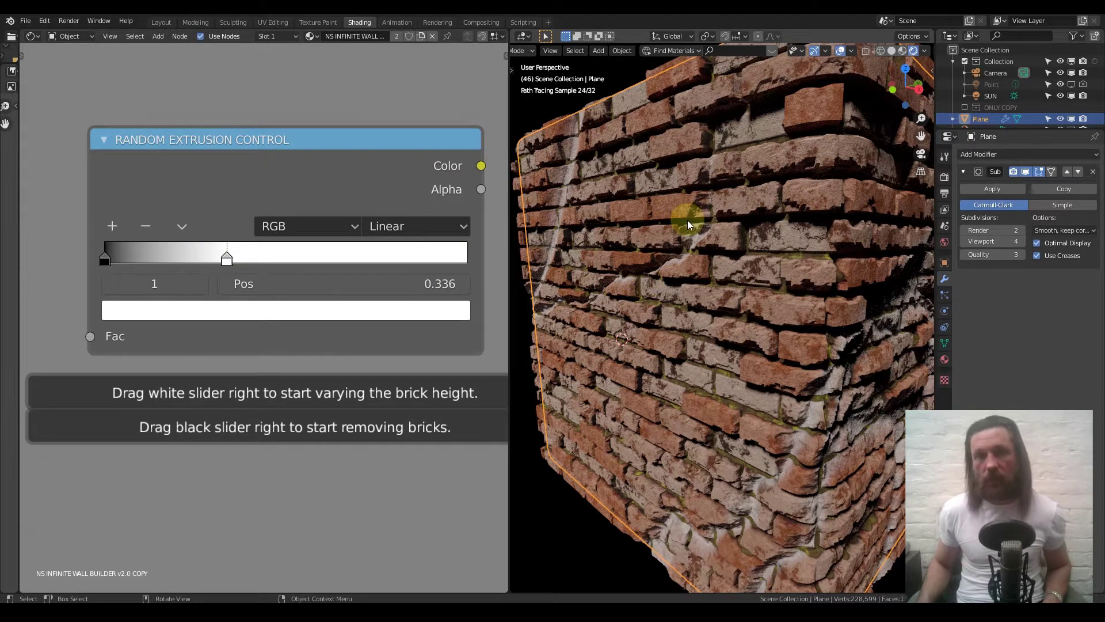
scroll(237, 244, down, 2)
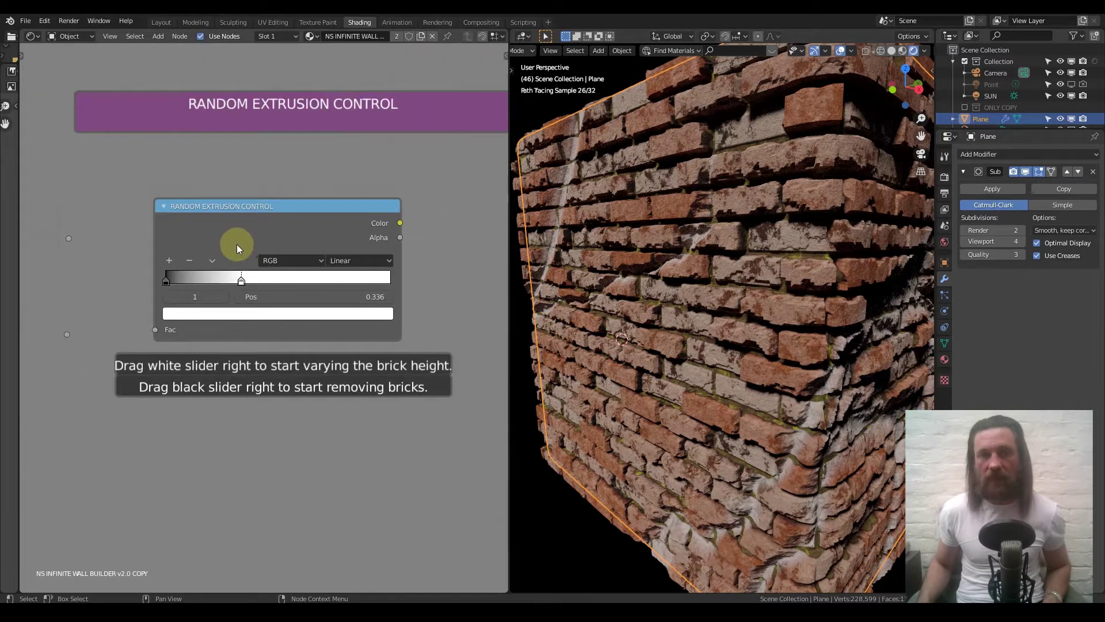
scroll(50, 247, down, 3)
scroll(247, 227, up, 2)
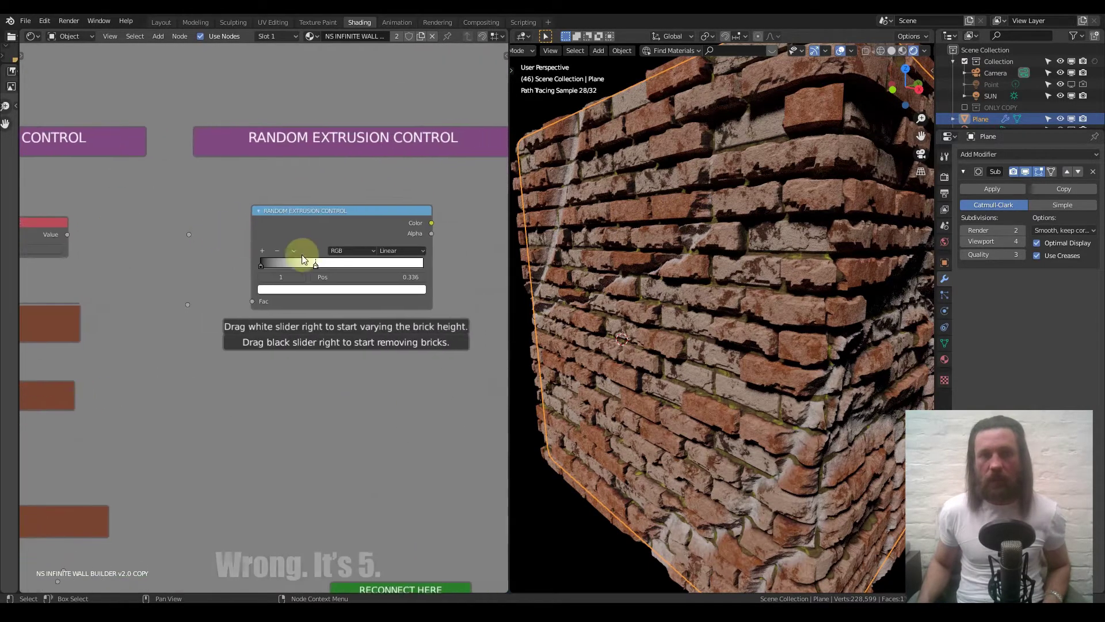
scroll(275, 247, up, 2)
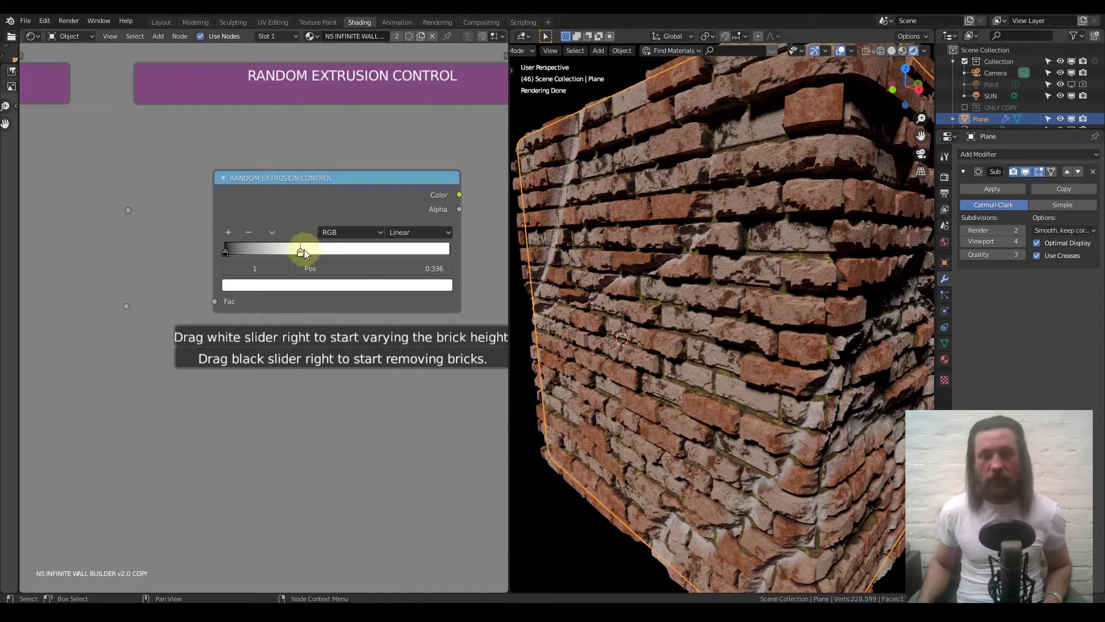
drag(300, 251, 471, 256)
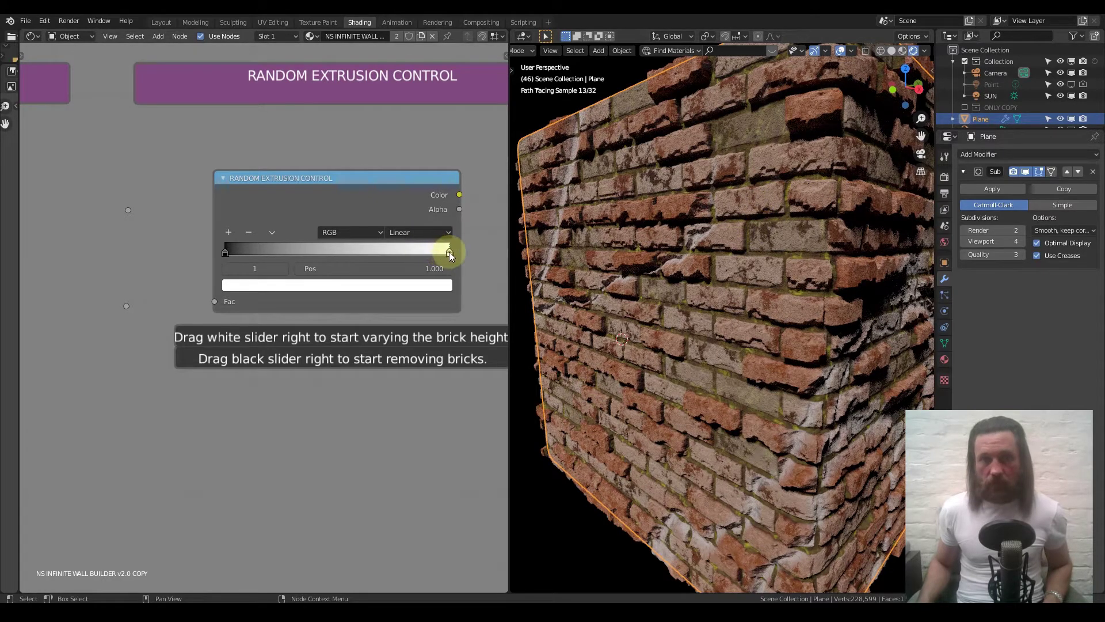
click(293, 252)
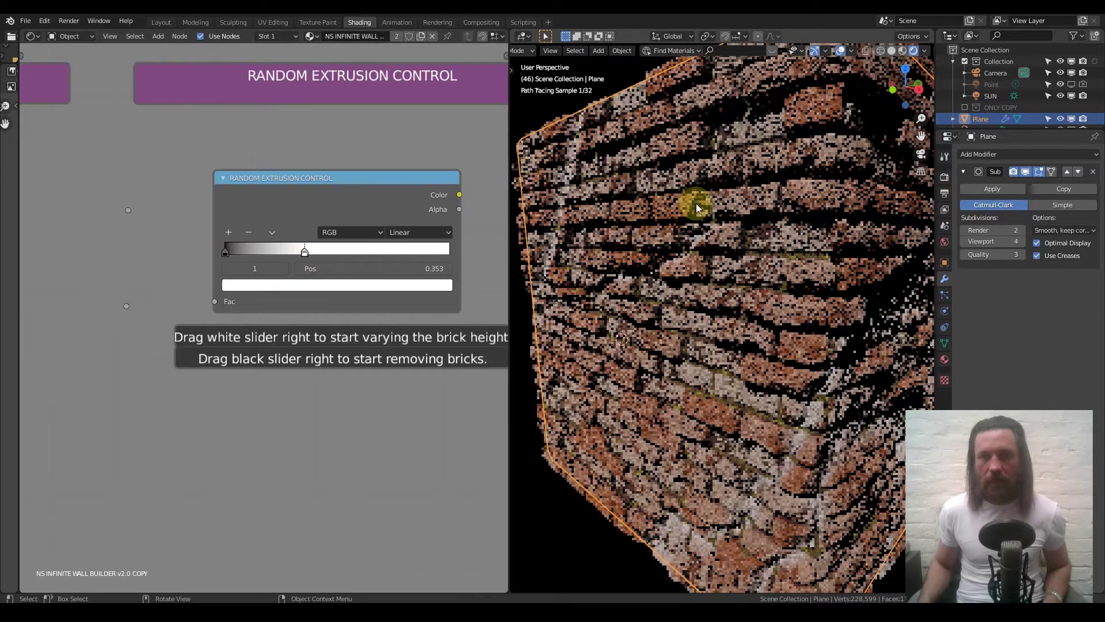
- Try removing bricks by moving the Random Extrusion Control's black stop to 0.157 and 0.285, and return it to 0.000
click(224, 252)
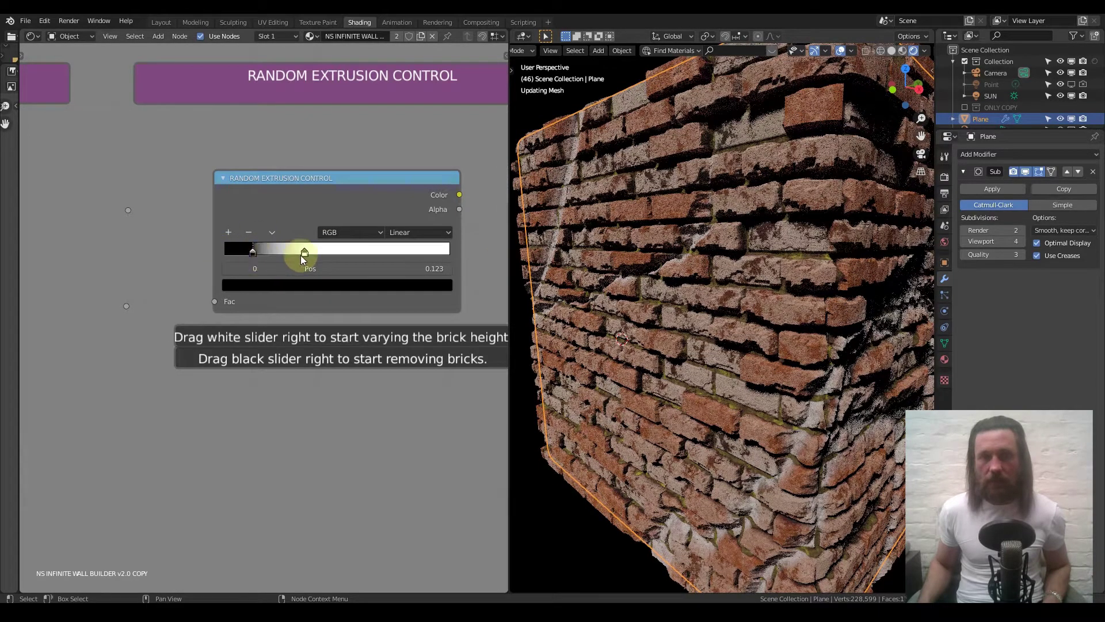
drag(270, 259, 738, 260)
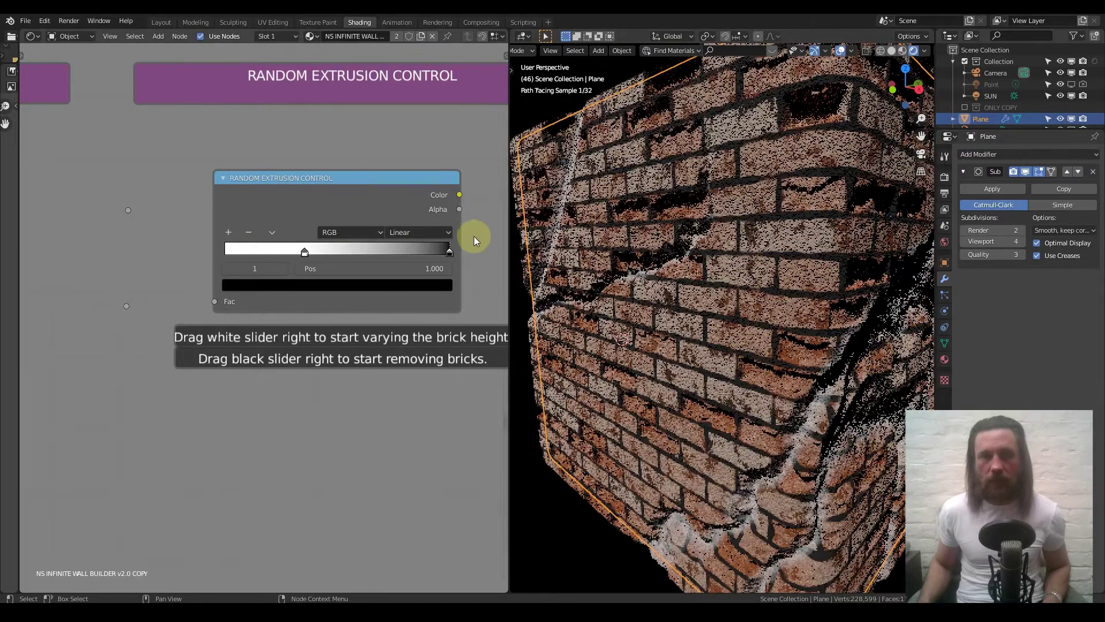
drag(451, 253, 259, 263)
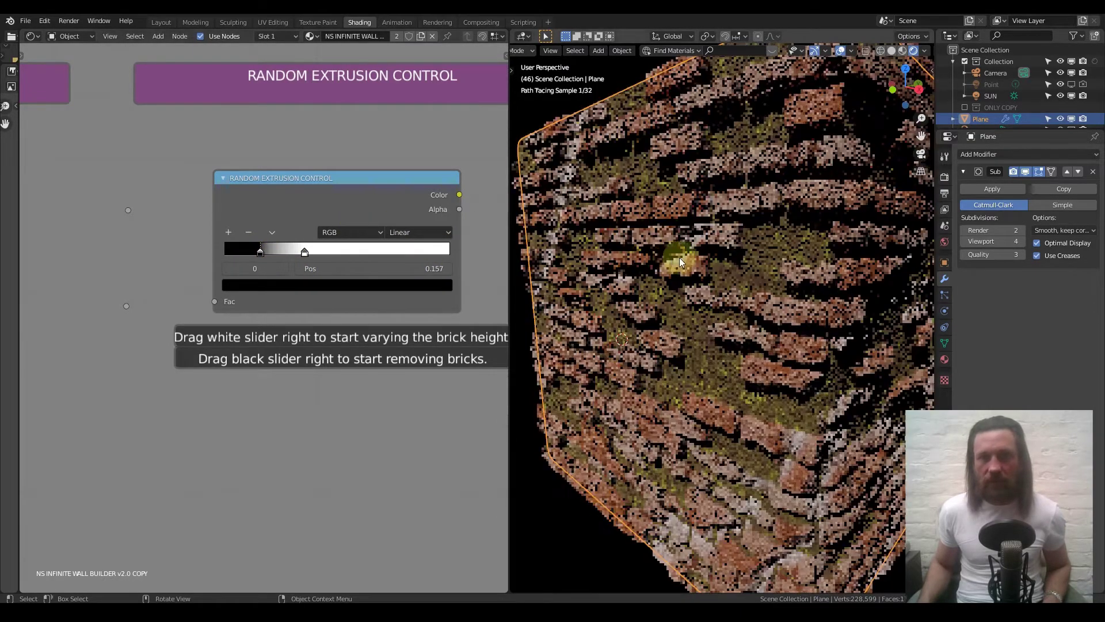
middle_drag(723, 286, 759, 246)
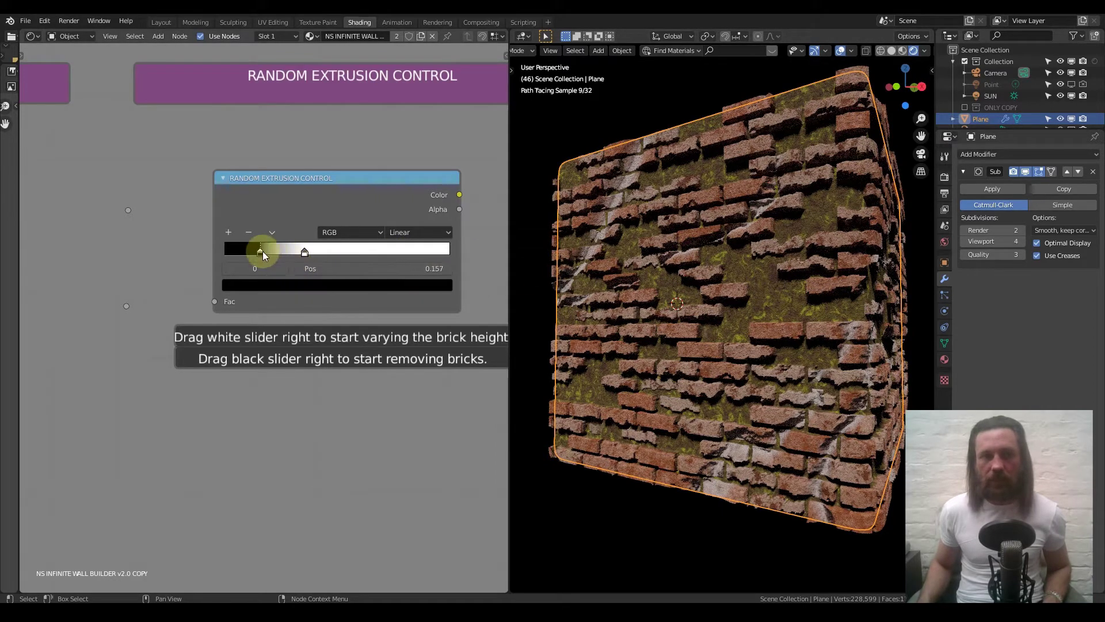
drag(292, 253, 295, 253)
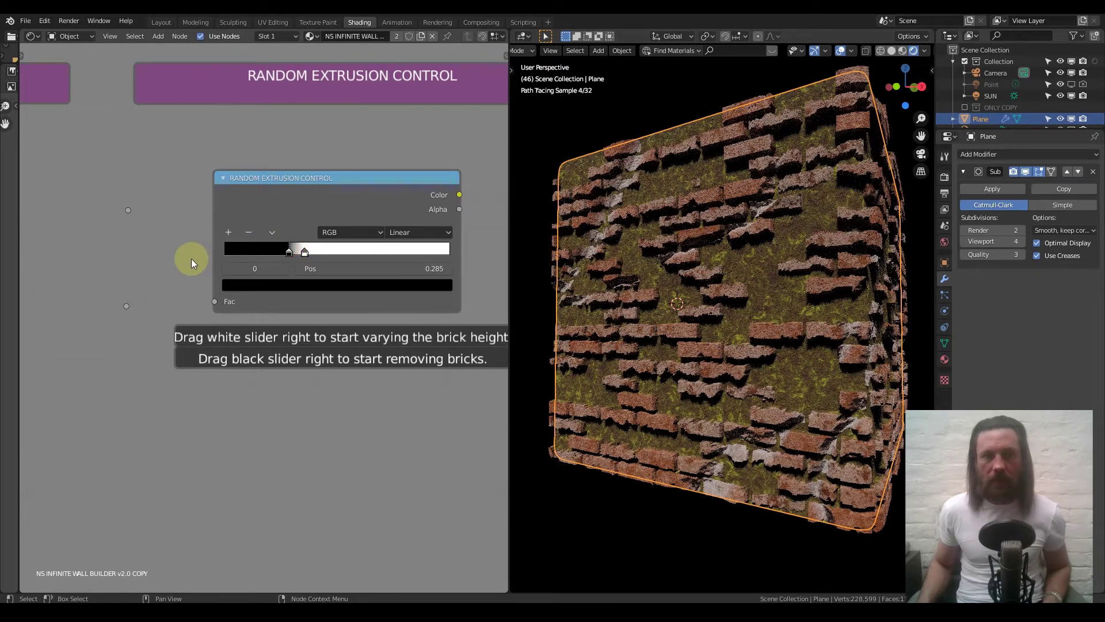
drag(289, 252, 196, 260)
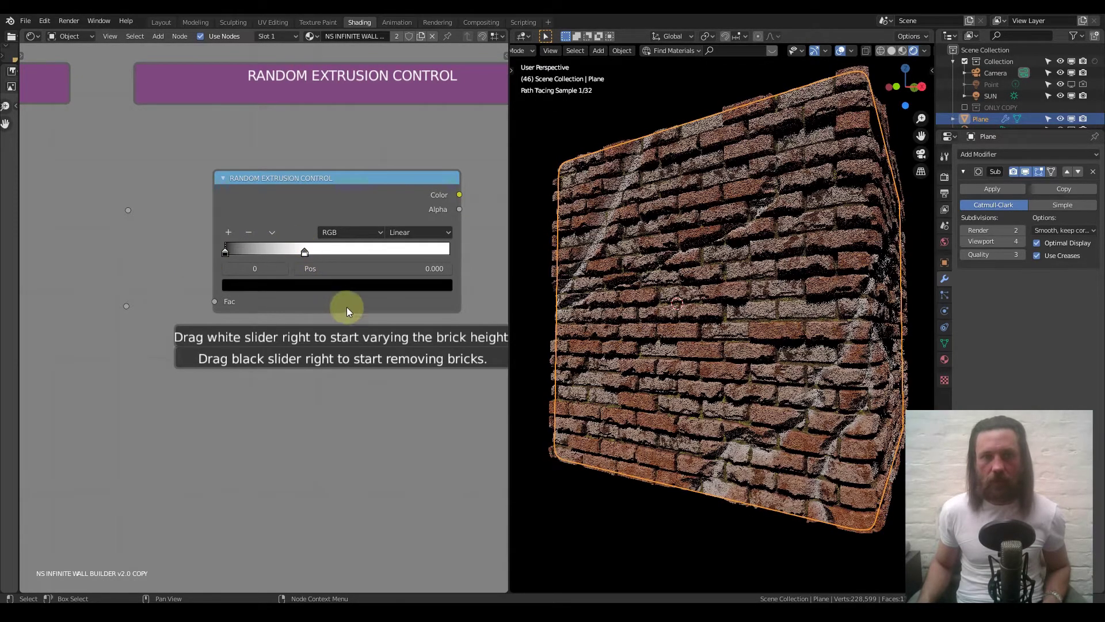
- Try a Global Scale of 5 on the brick material
scroll(350, 309, down, 2)
middle_drag(421, 283, 157, 294)
middle_drag(291, 284, 163, 290)
scroll(229, 285, up, 10)
middle_drag(248, 310, 284, 294)
click(287, 299)
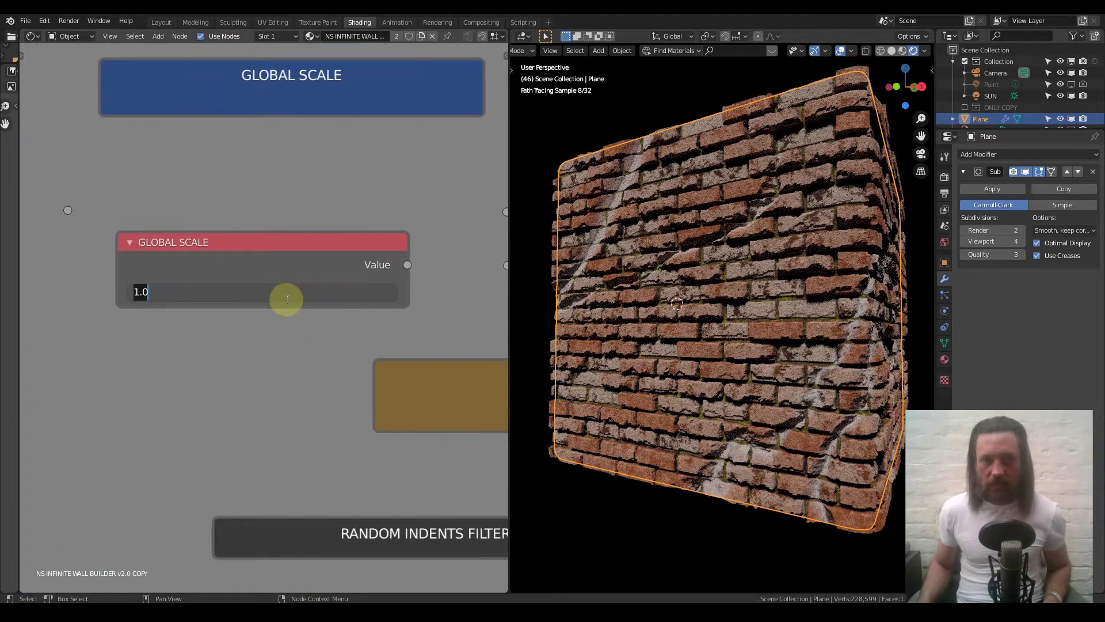
text(5)
key(Return)
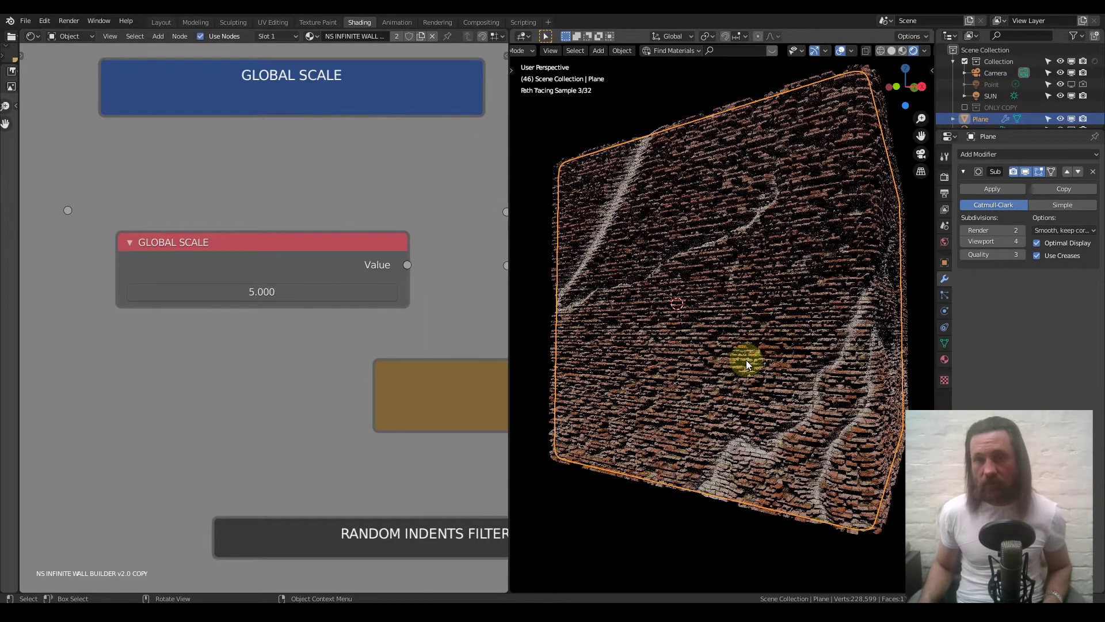
- Try a Global Scale of 2 and return the value to 1
click(264, 291)
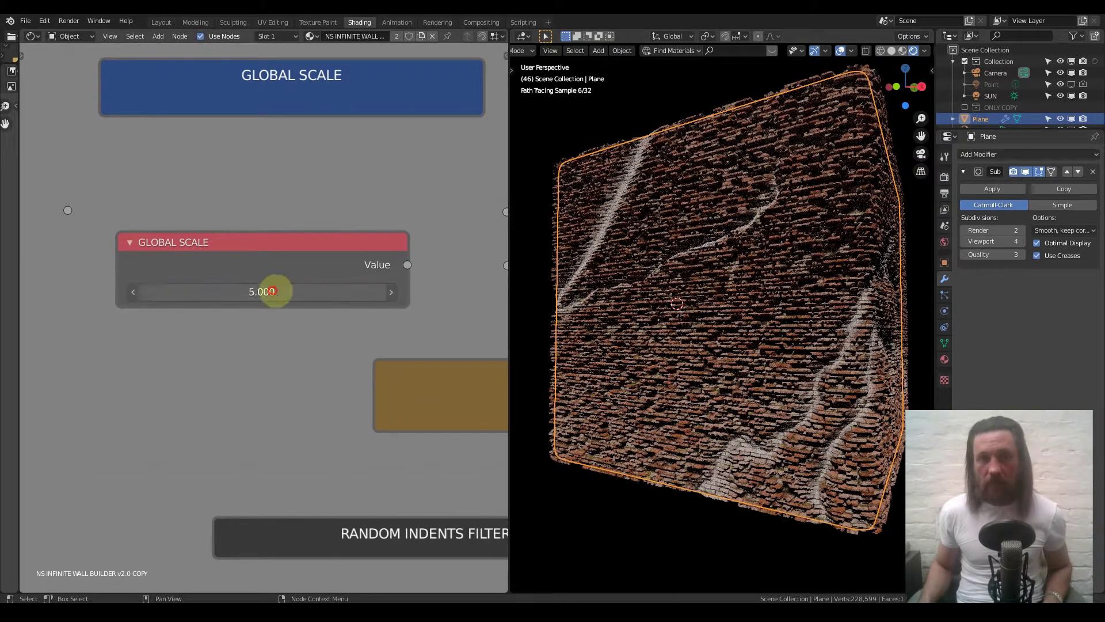
text(2)
key(Return)
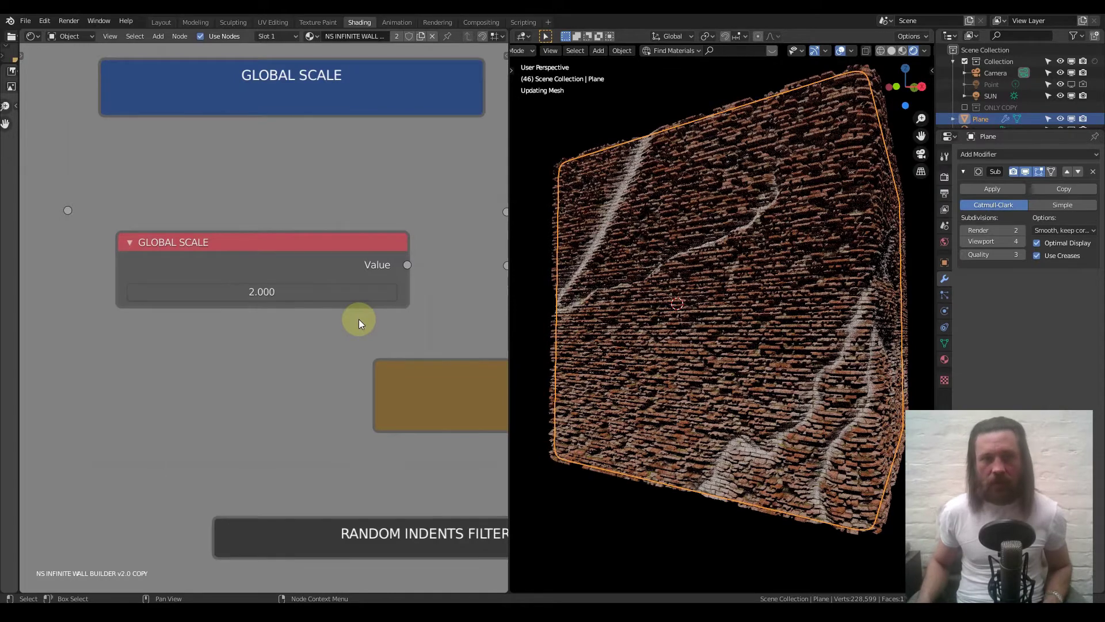
click(306, 296)
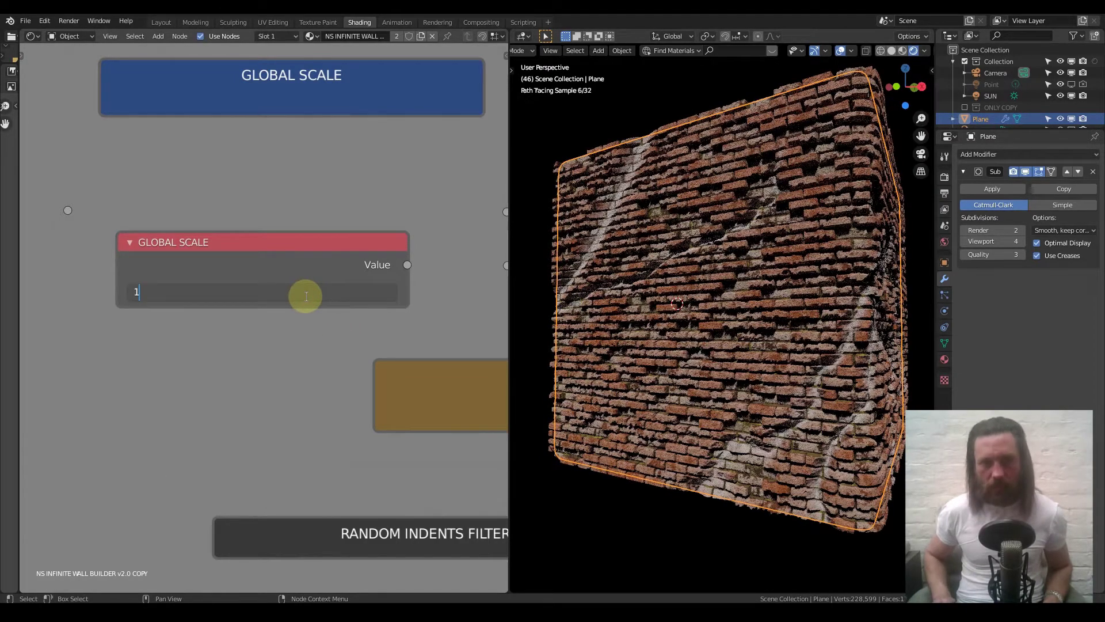
key(Return)
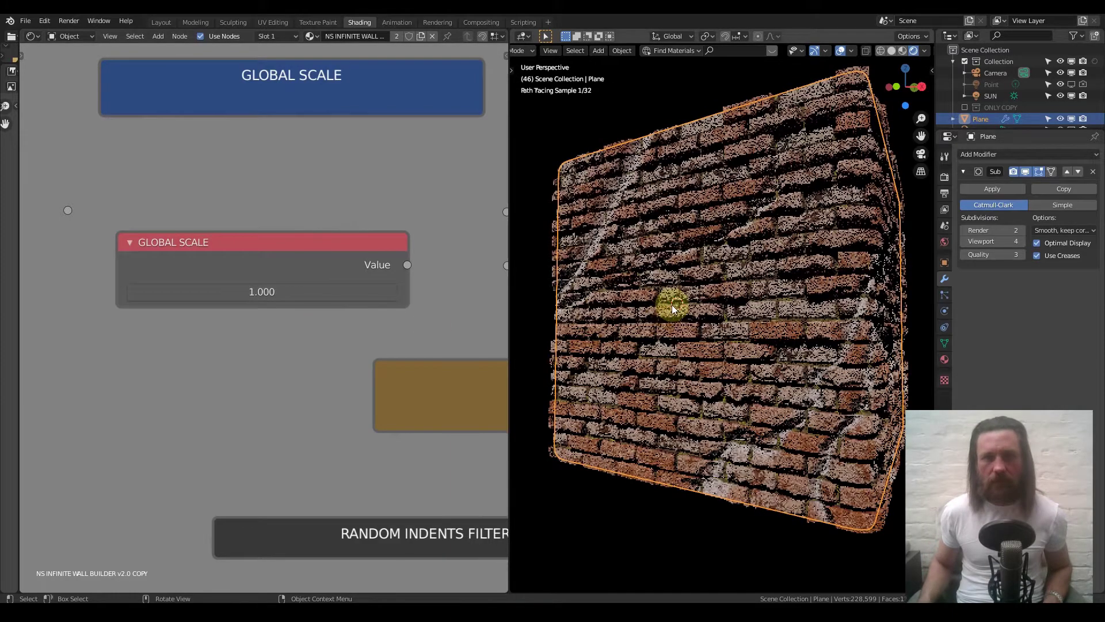
scroll(672, 305, down, 5)
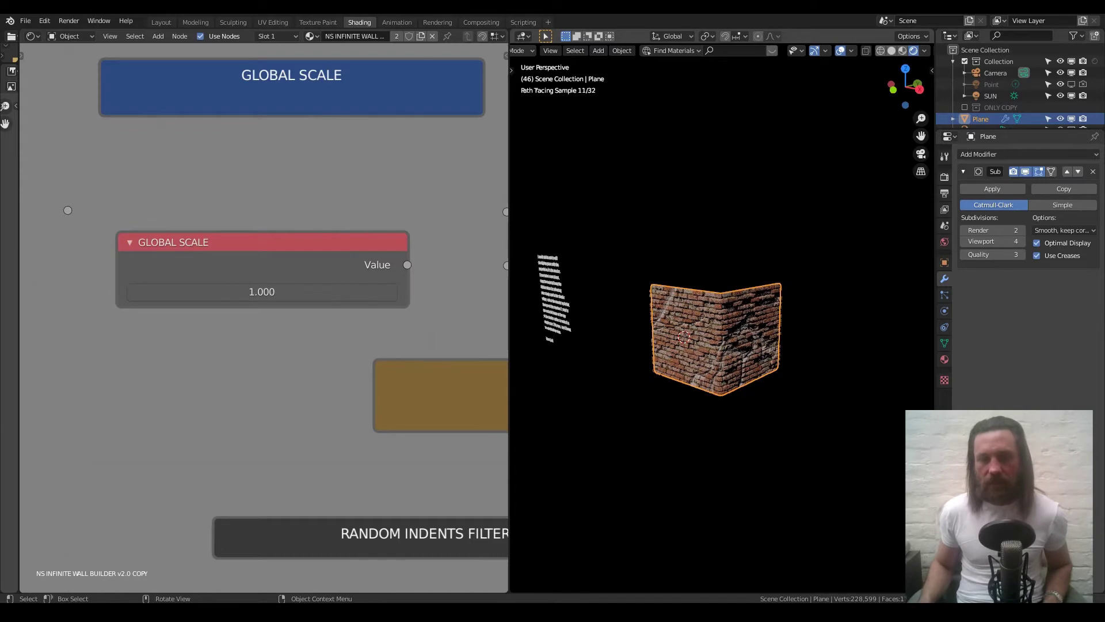
key(s)
click(526, 365)
click(661, 343)
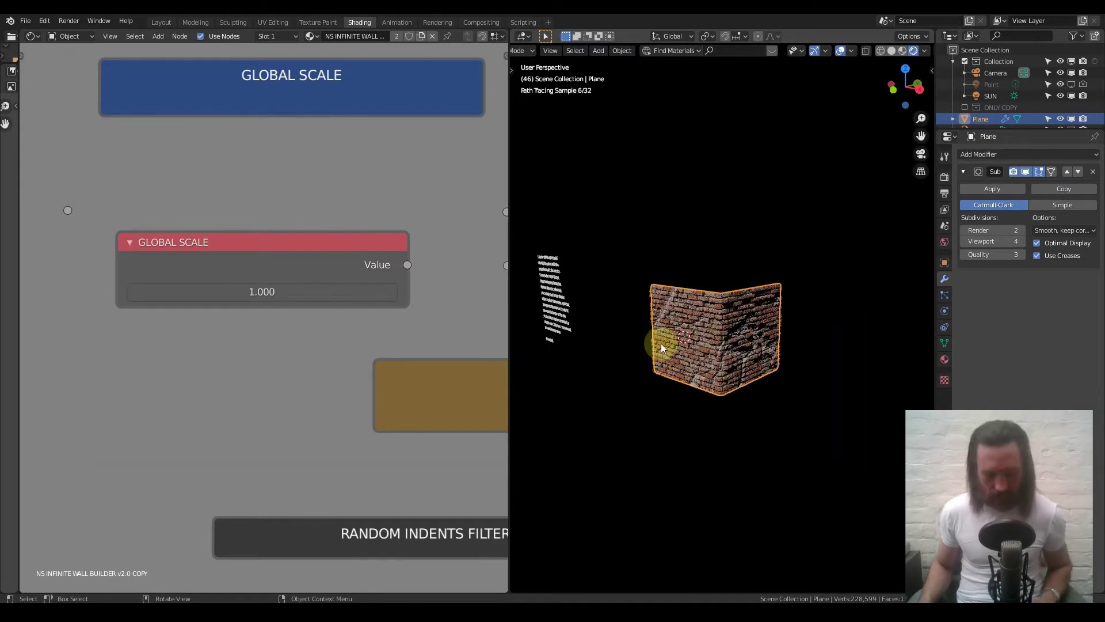
- Set the corner wall's origin to its geometry
key(q)
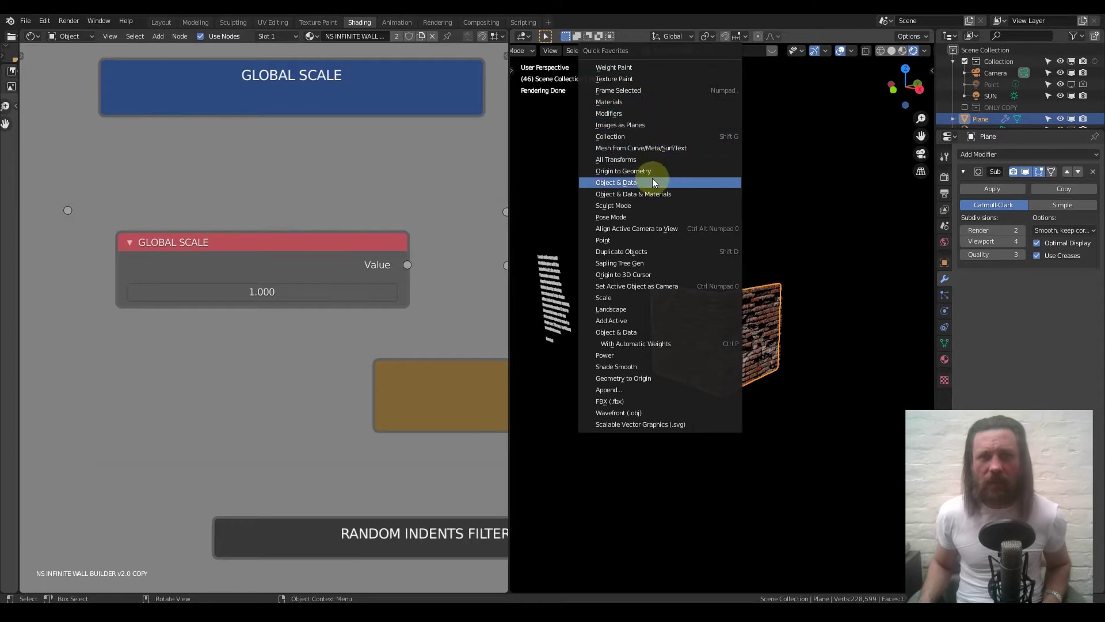
key(Return)
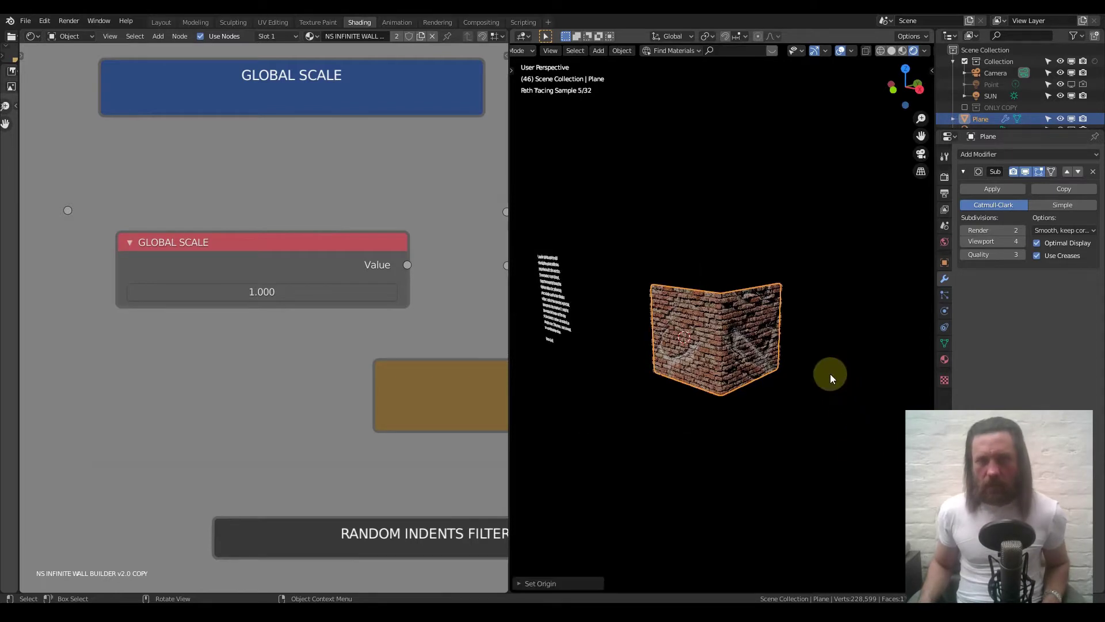
- Scale the corner wall up twice, then scale it back down to roughly its starting size
key(period)
click(711, 375)
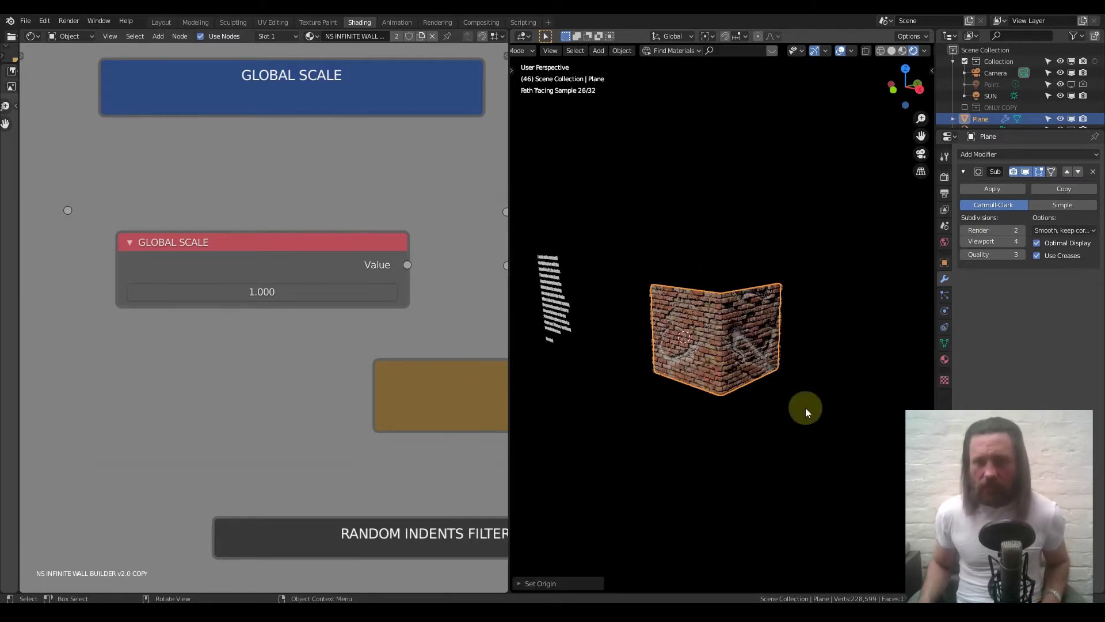
key(s)
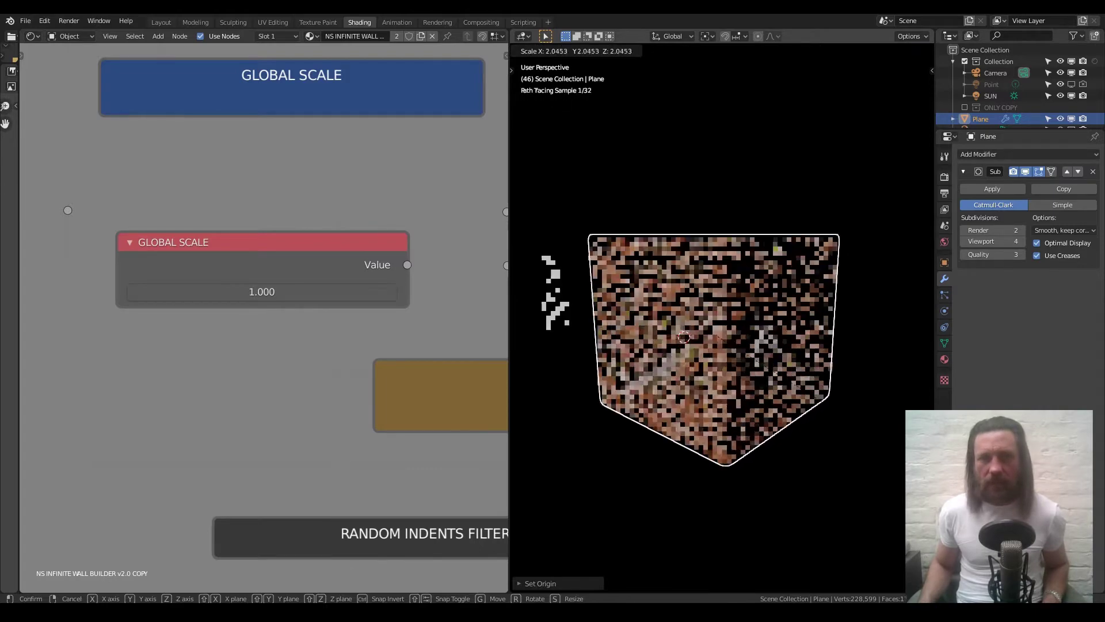
click(545, 487)
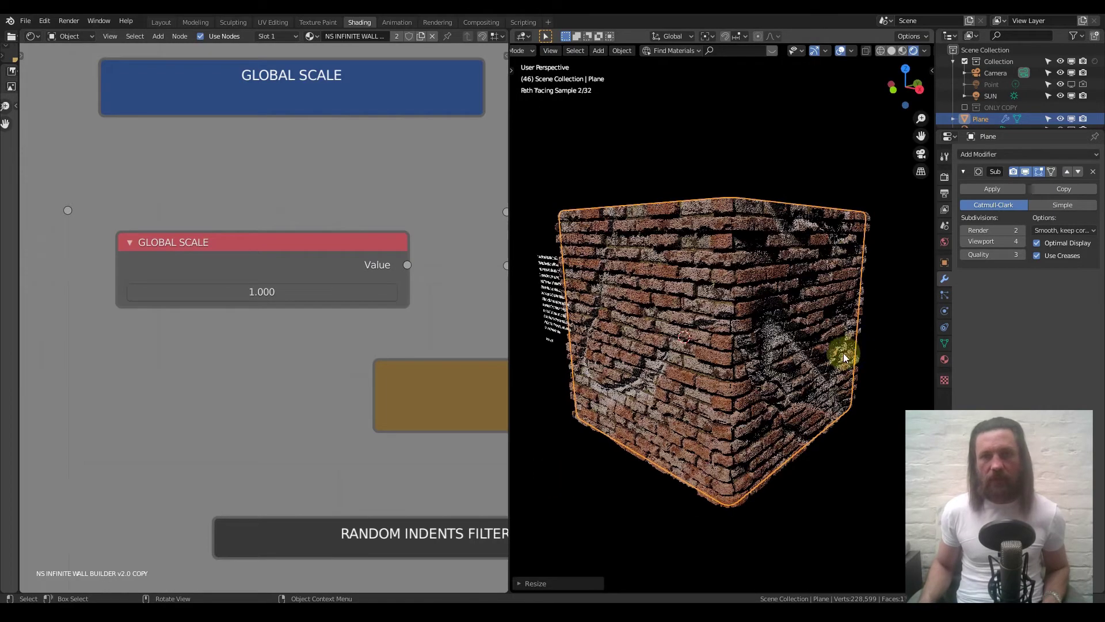
key(s)
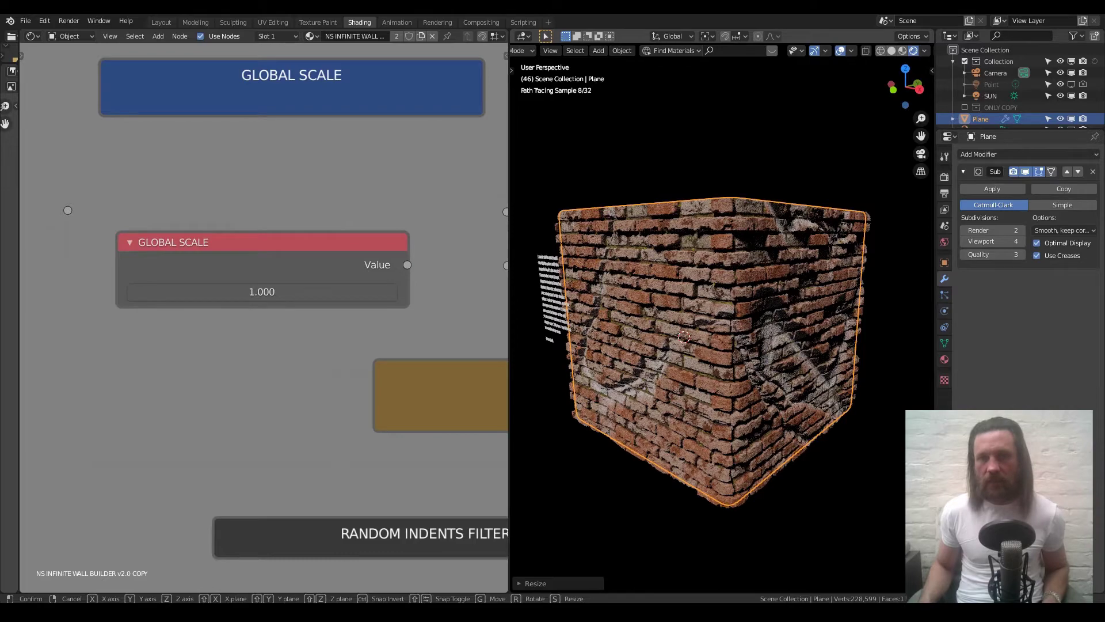
click(541, 492)
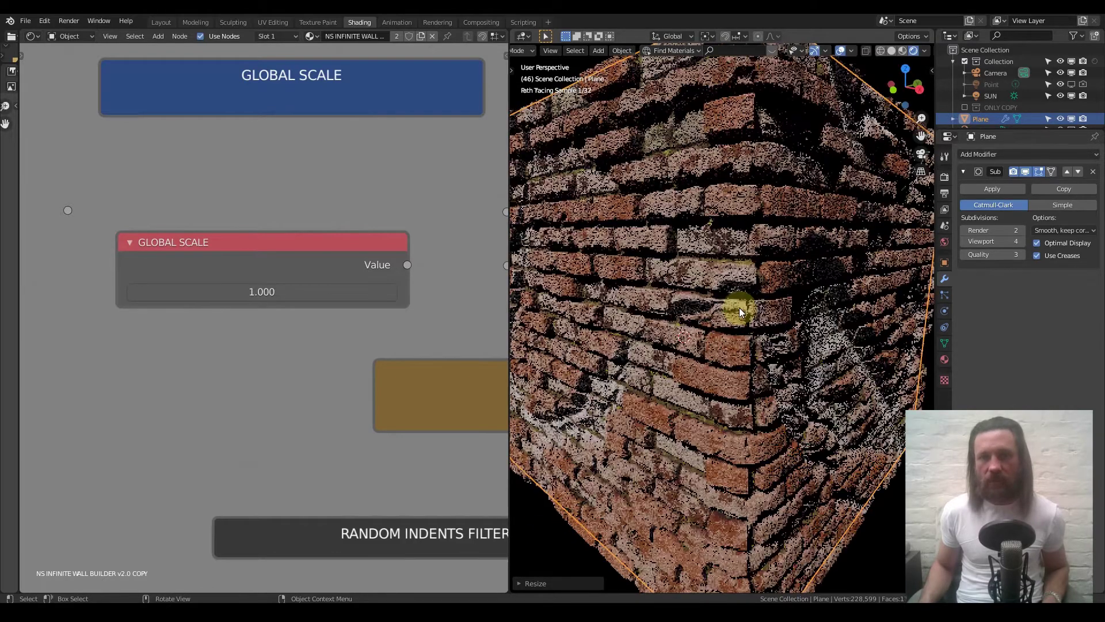
key(s)
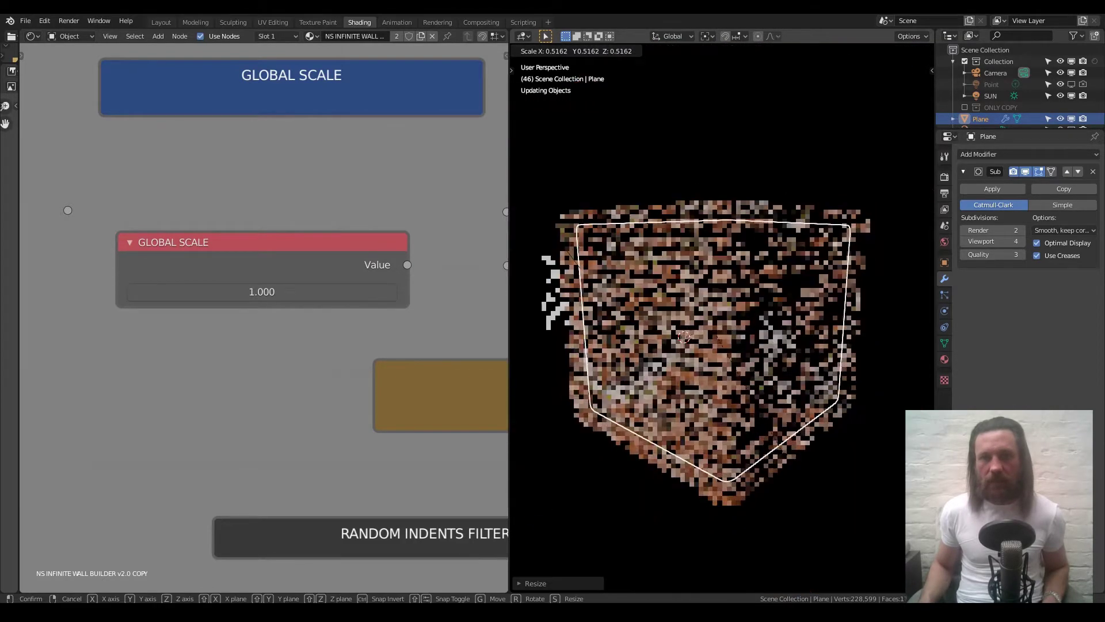
click(728, 405)
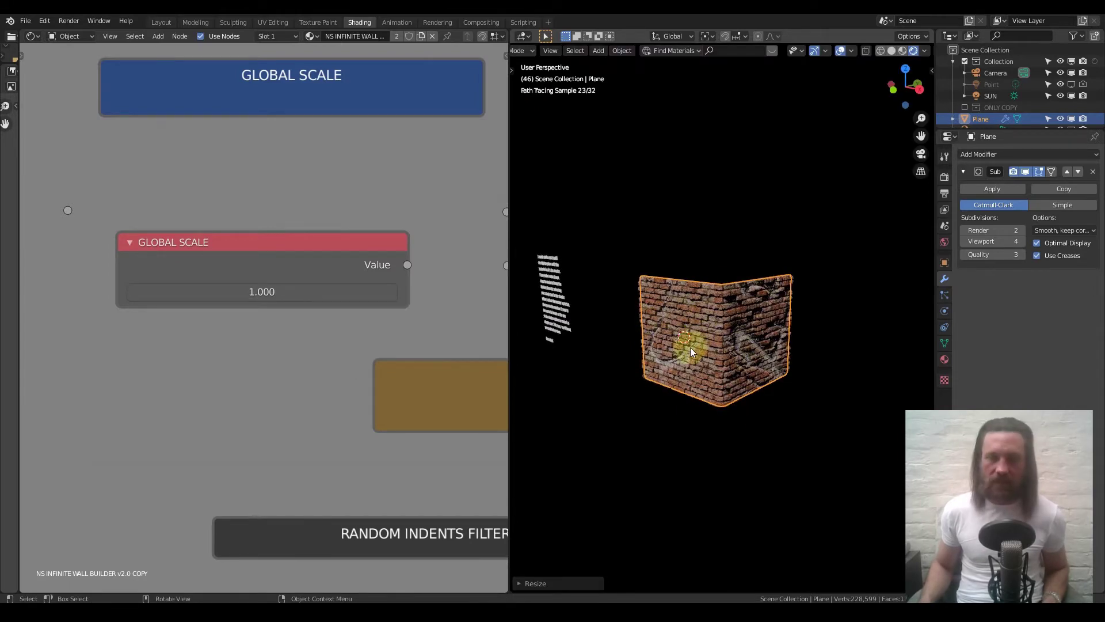
- Examine the Colour Control section, covering the Brightness & Contrast node and the Brick 1 & 2 Filter Control settings
scroll(682, 353, up, 3)
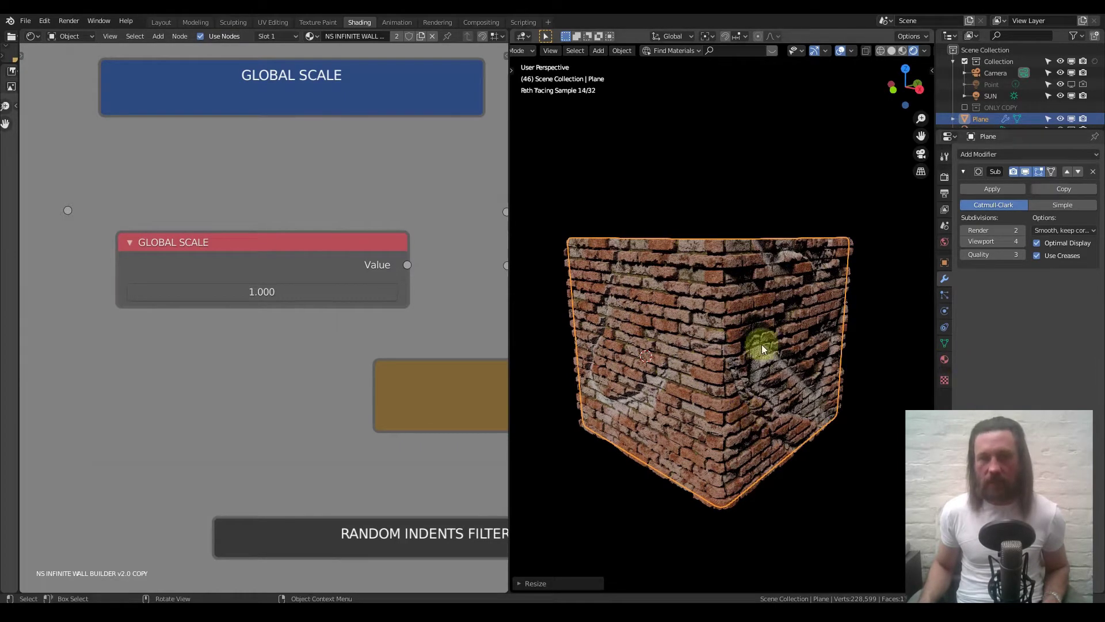
scroll(321, 342, down, 2)
scroll(241, 243, down, 2)
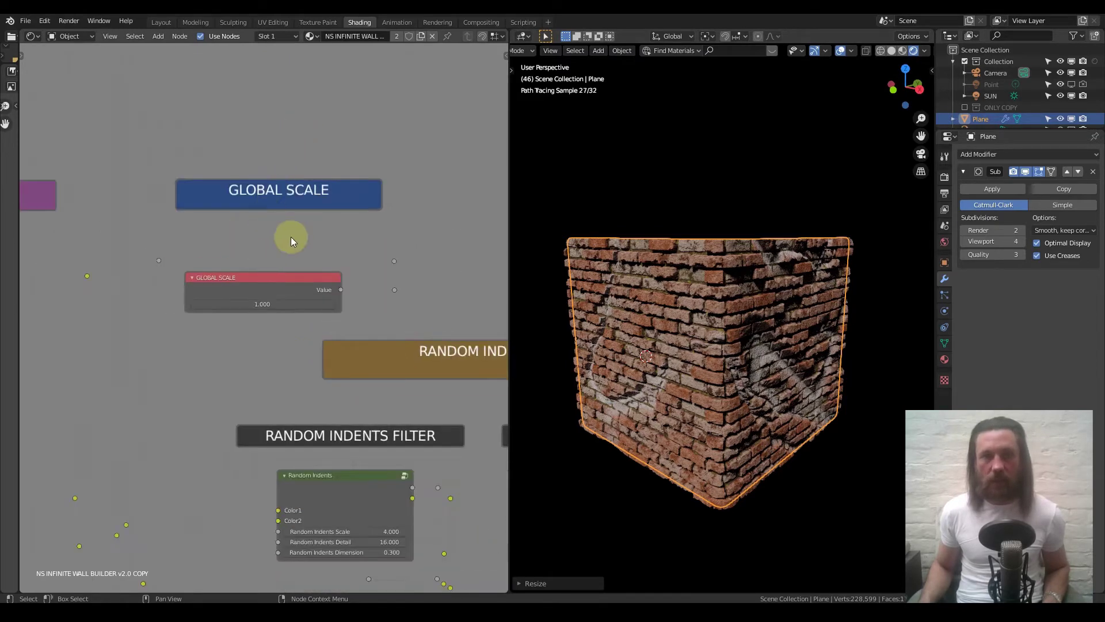
scroll(269, 335, down, 3)
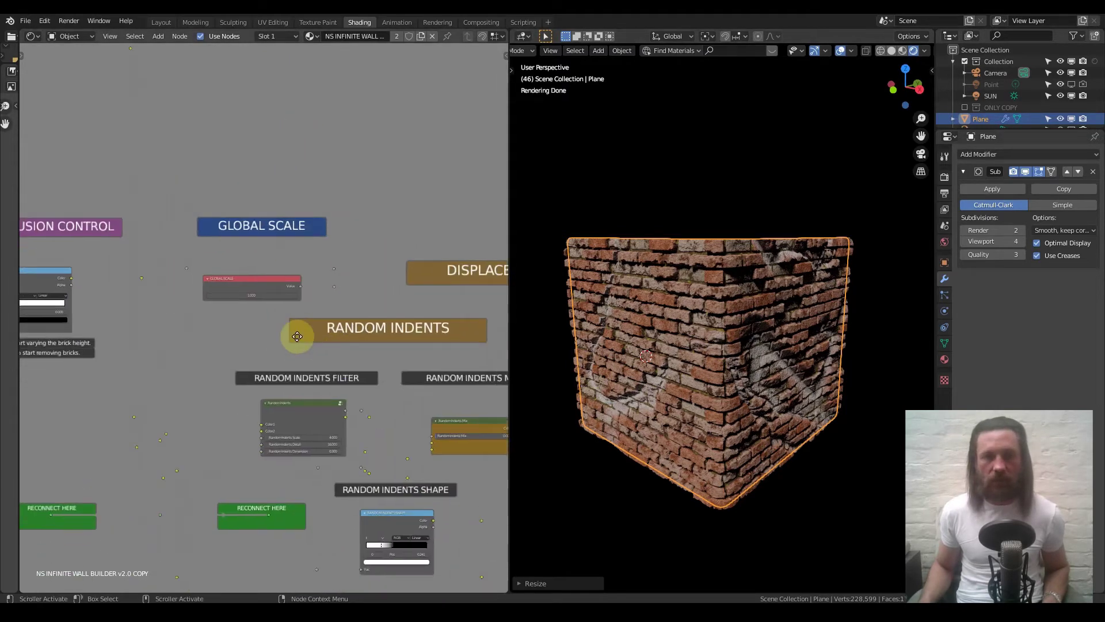
scroll(269, 319, down, 1)
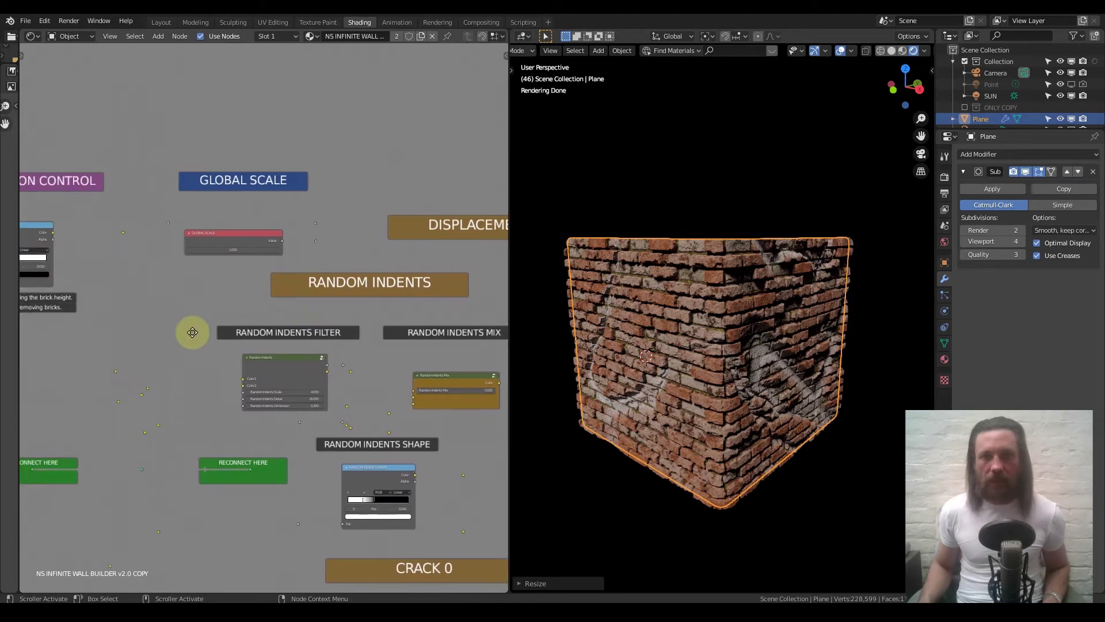
scroll(158, 328, up, 3)
scroll(169, 336, left, 5)
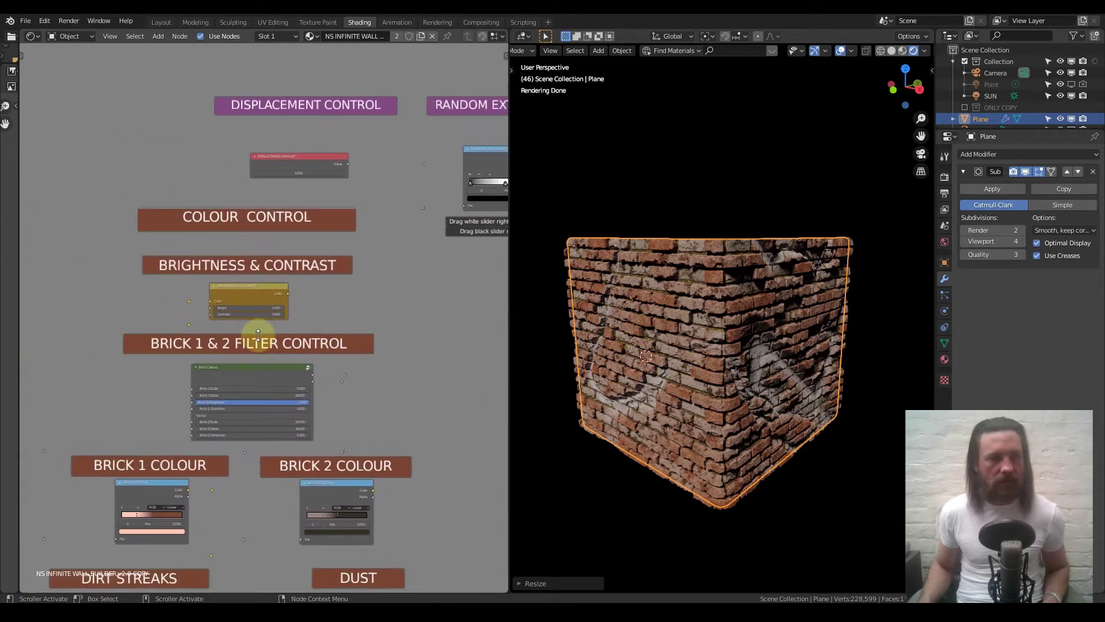
scroll(265, 345, up, 3)
scroll(278, 285, up, 1)
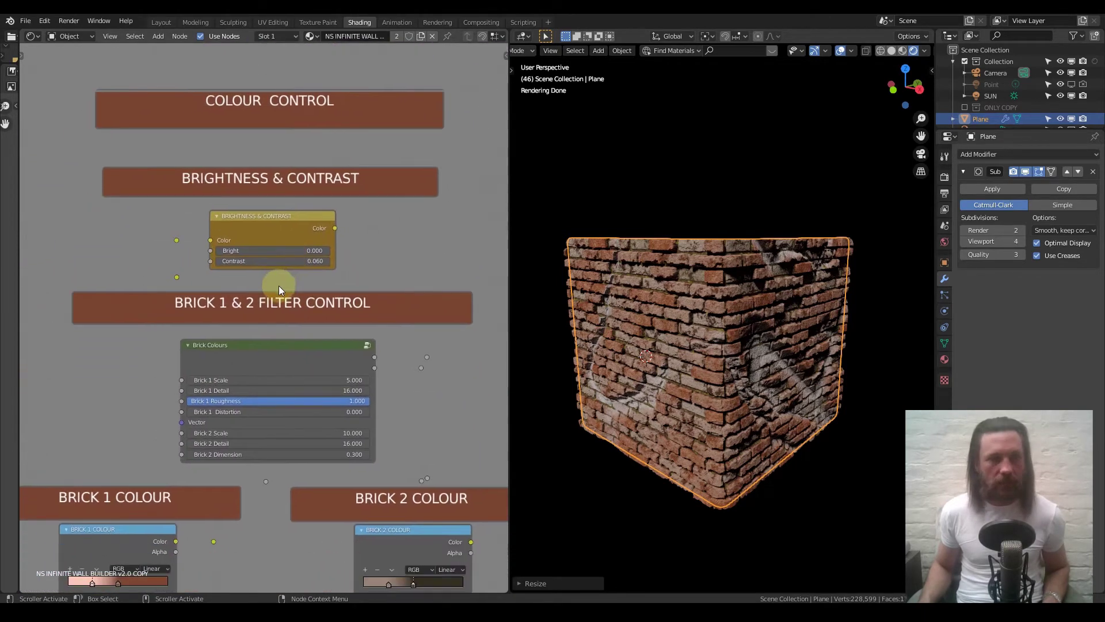
scroll(279, 284, up, 1)
scroll(278, 285, up, 1)
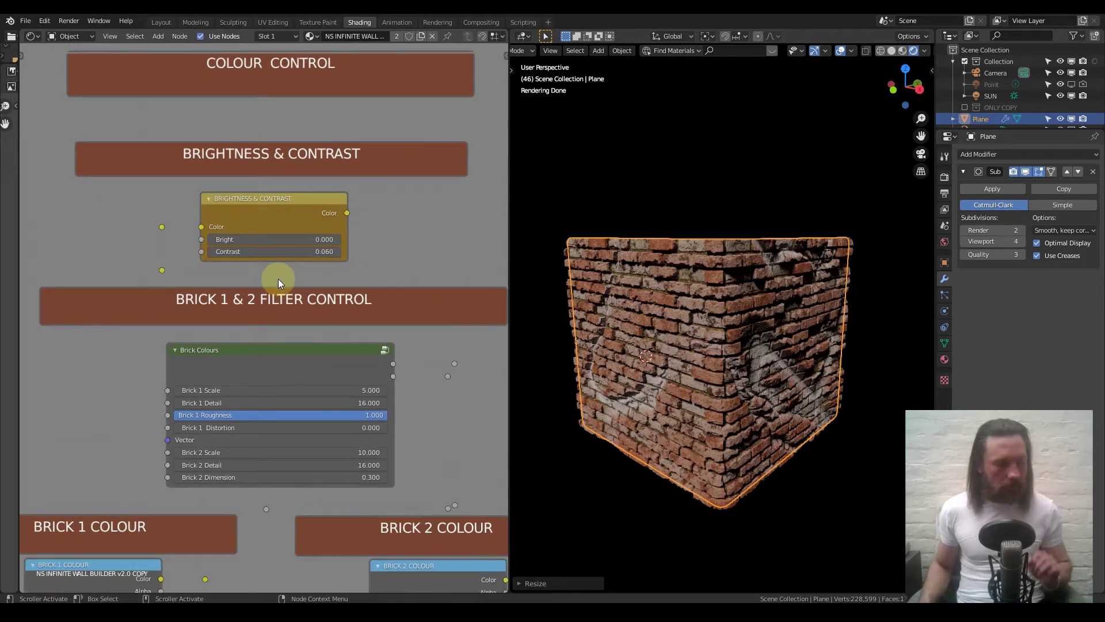
scroll(286, 204, up, 1)
scroll(270, 202, up, 1)
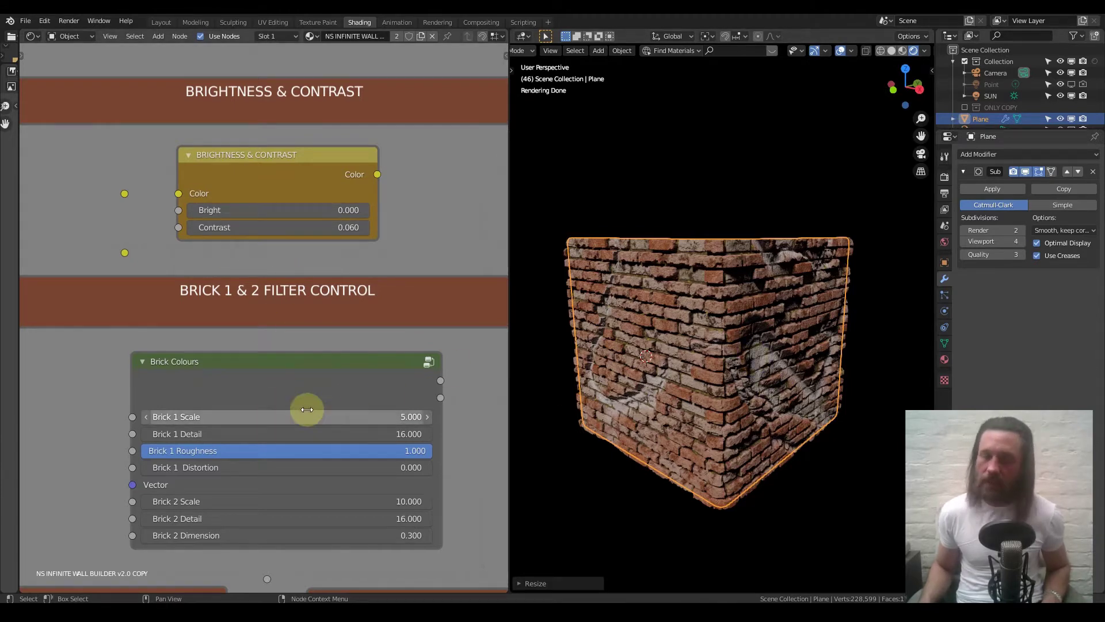
- Examine the Brick 1 Colour and Brick 2 Colour ramps and compare them with a close-up of the wall's bricks
scroll(307, 410, down, 5)
middle_drag(306, 403, 329, 228)
scroll(306, 345, down, 1)
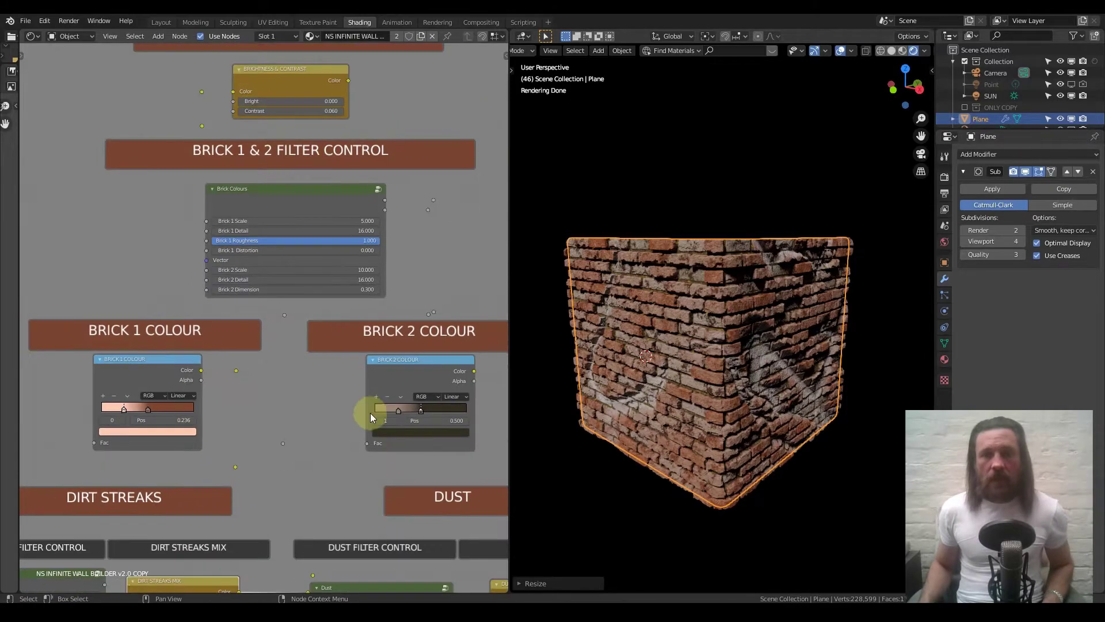
scroll(631, 323, up, 3)
shift+middle_drag(610, 324, 741, 330)
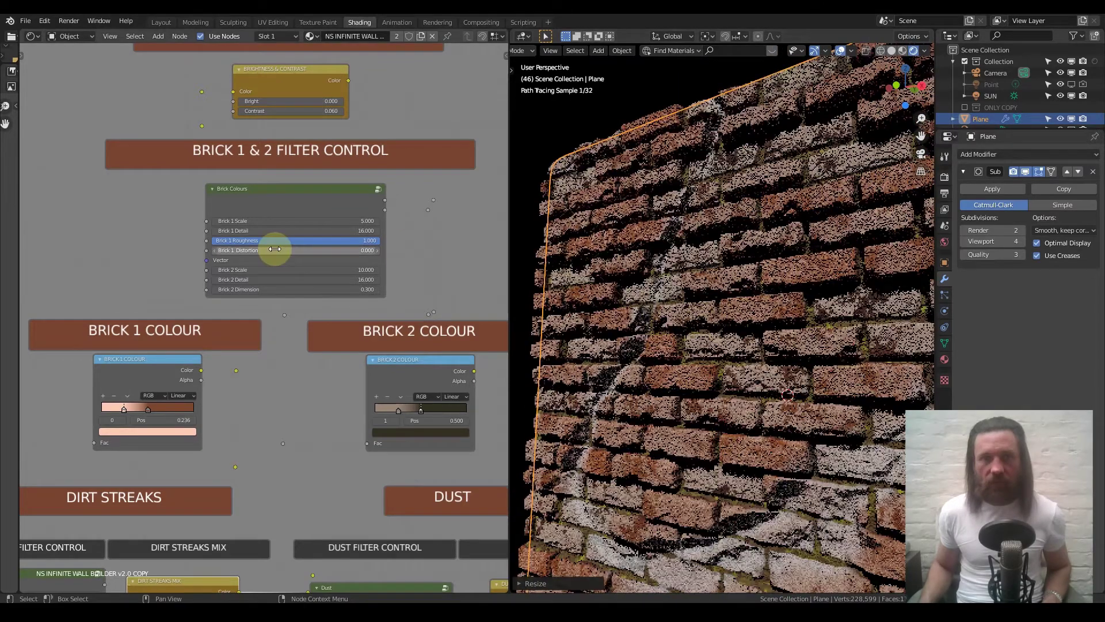
scroll(234, 429, up, 2)
scroll(235, 429, up, 1)
middle_drag(234, 430, 395, 280)
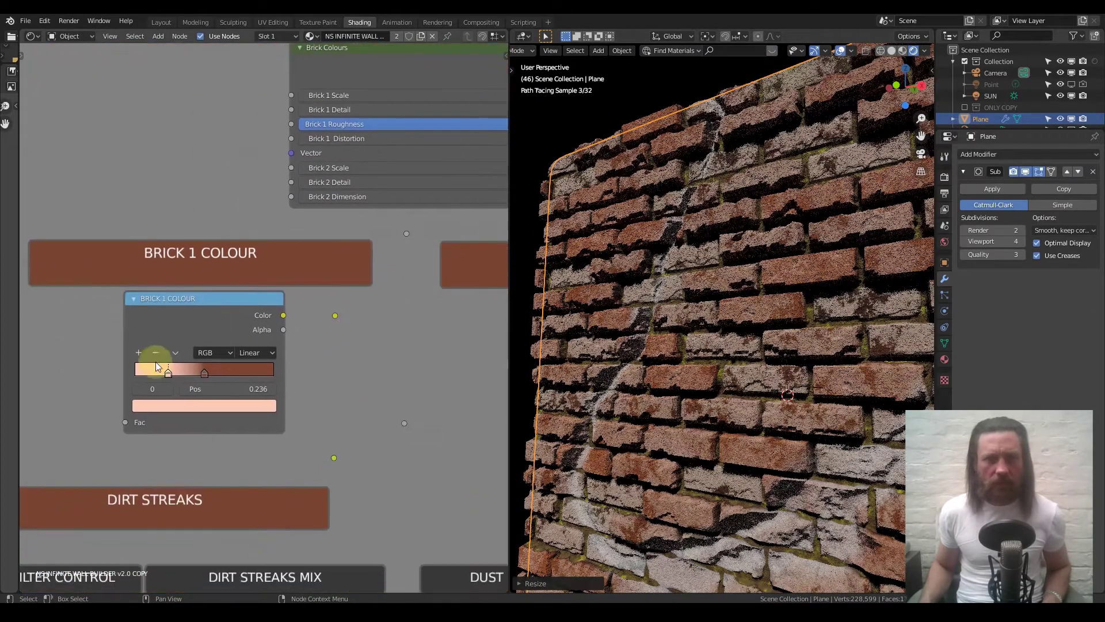
scroll(426, 314, down, 2)
scroll(385, 343, down, 1)
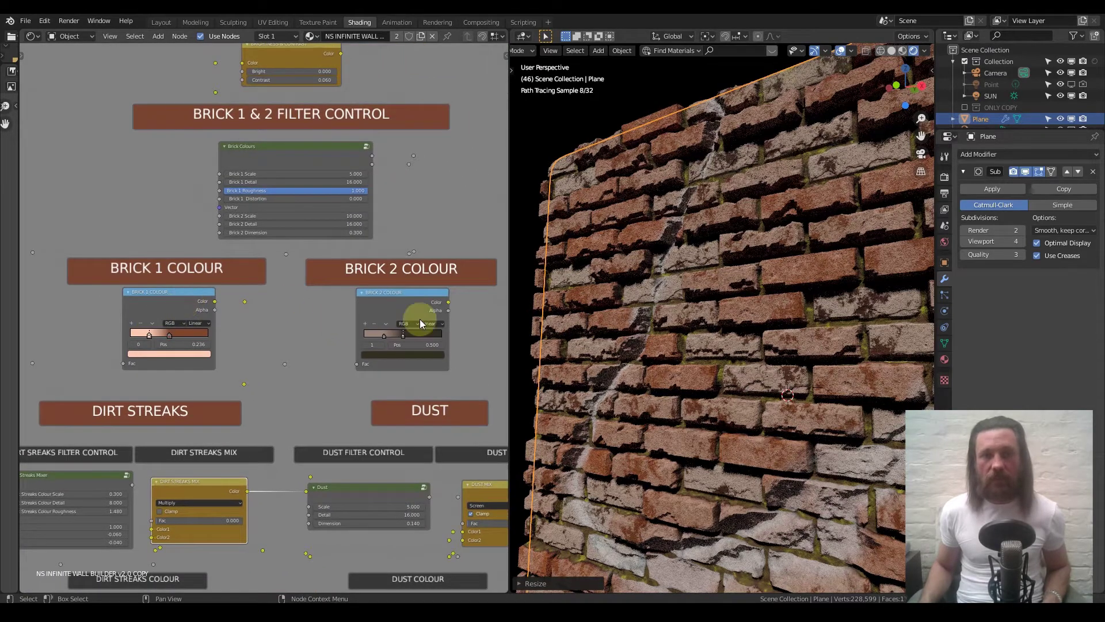
- Examine the Brick Colour node's Color1 and Color2 inputs under Main Brick Control, and the Mortar Colour section above it
scroll(320, 322, down, 2)
scroll(293, 334, down, 1)
middle_drag(313, 322, 340, 46)
scroll(277, 438, up, 6)
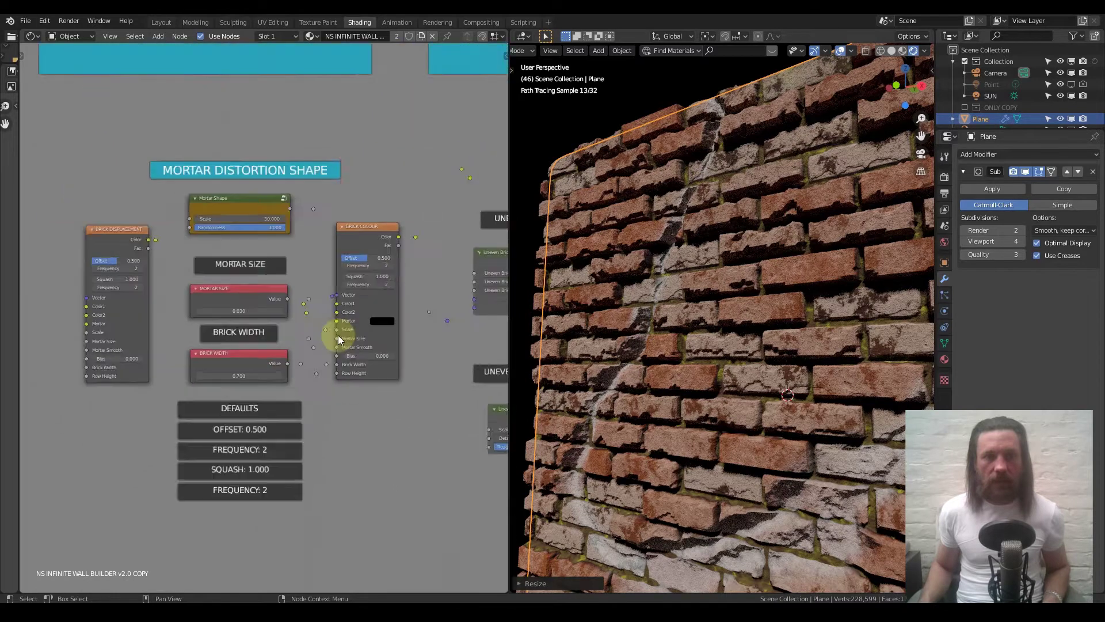
scroll(278, 305, up, 1)
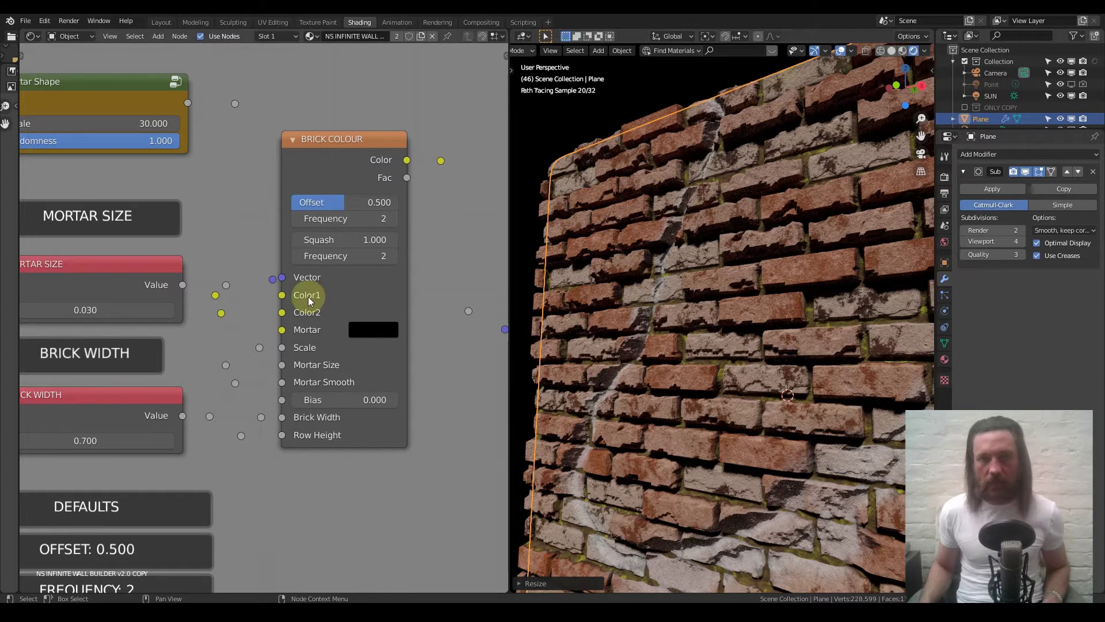
scroll(363, 285, down, 5)
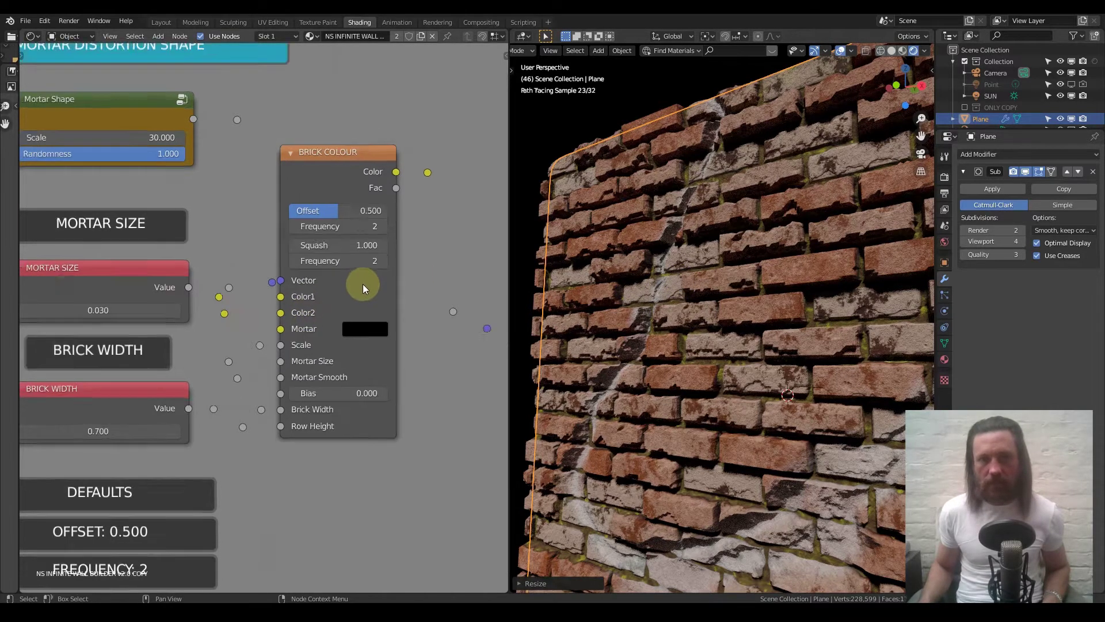
middle_drag(333, 199, 337, 362)
middle_drag(435, 252, 433, 380)
middle_drag(363, 260, 367, 317)
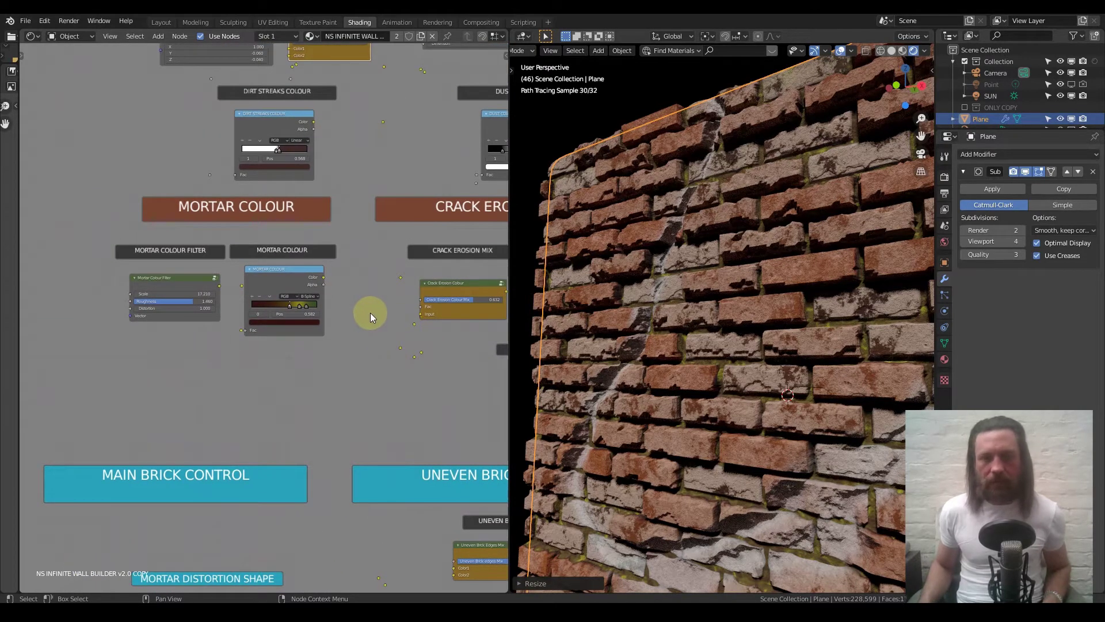
middle_drag(385, 265, 386, 293)
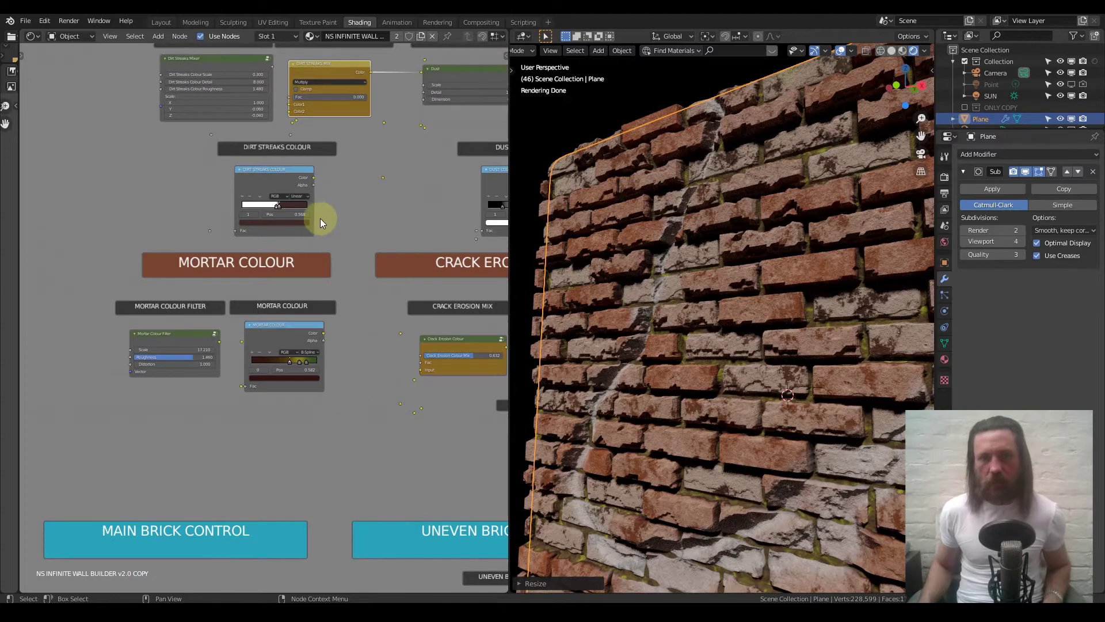
- Delete the pale stop at 0.236 from the Brick 1 Colour ramp and the dark stop at 0.500 from the Brick 2 Colour ramp
scroll(321, 148, up, 3)
mouse_move(320, 148)
middle_down()
mouse_move(338, 190)
mouse_move(329, 313)
mouse_move(375, 207)
mouse_move(286, 301)
mouse_move(308, 288)
mouse_move(294, 352)
mouse_move(359, 227)
middle_up()
scroll(321, 275, up, 4)
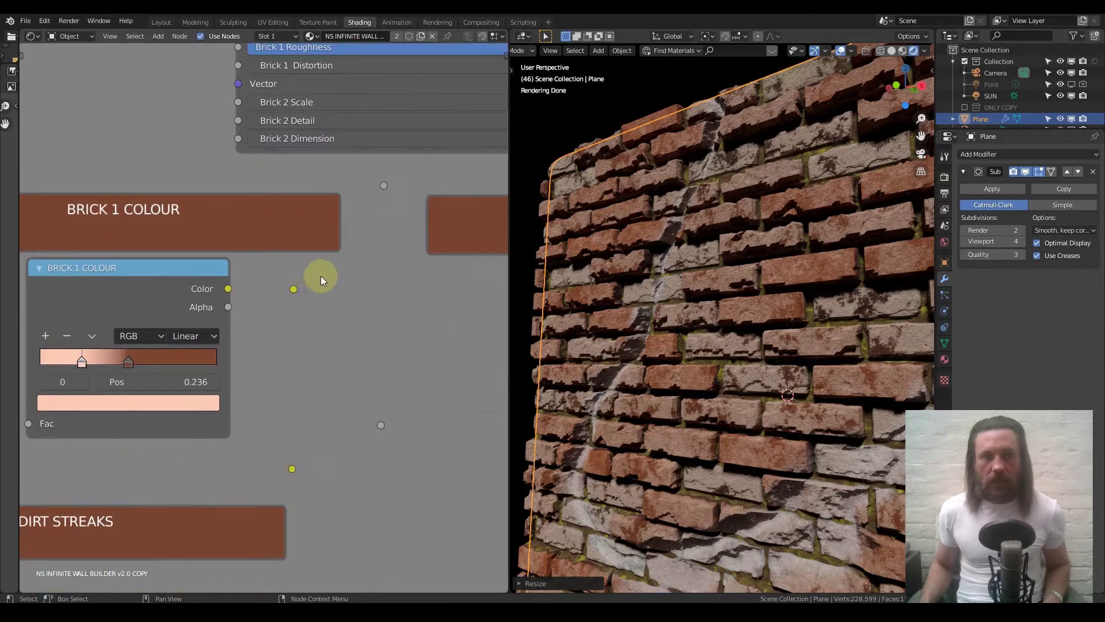
click(67, 341)
middle_drag(437, 363, 161, 343)
scroll(161, 343, down, 1)
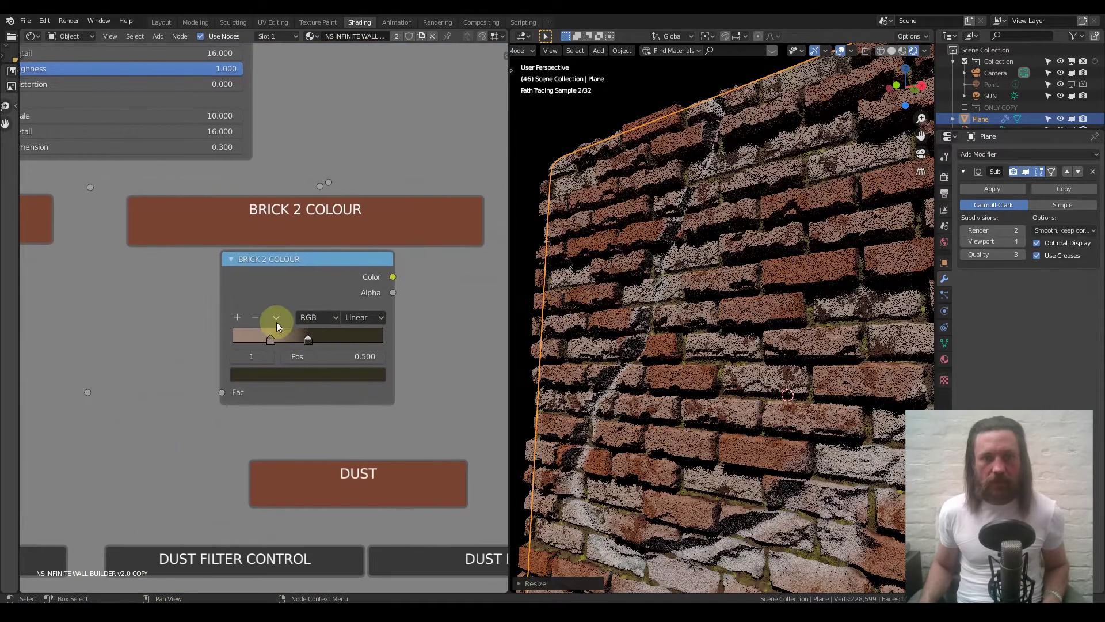
click(253, 318)
middle_drag(177, 315, 254, 313)
middle_drag(120, 362, 215, 336)
middle_drag(72, 322, 205, 315)
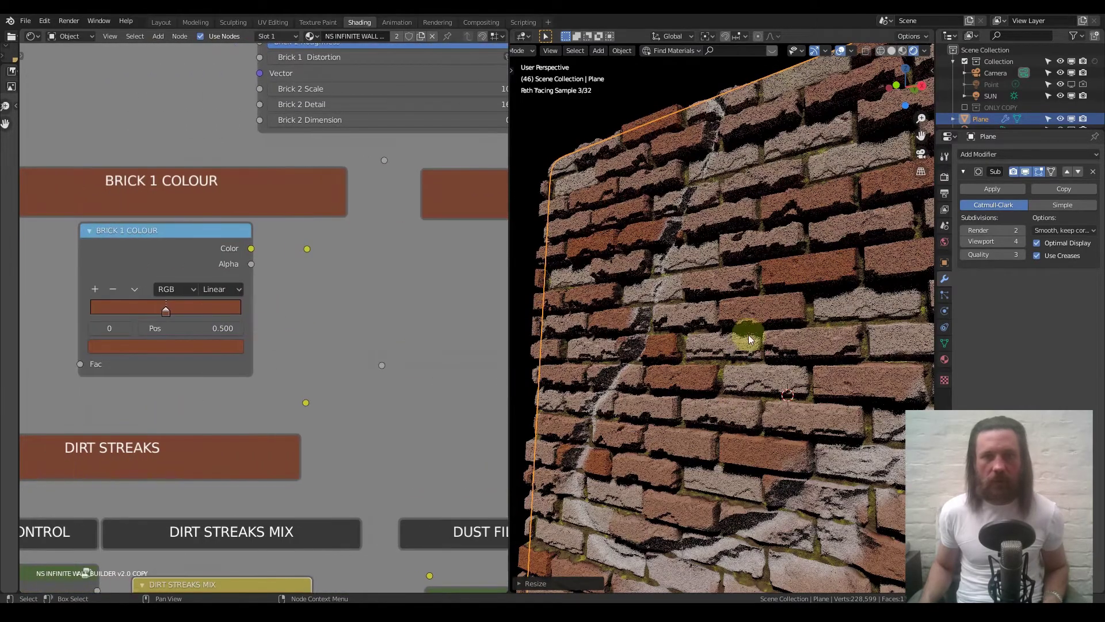
mouse_move(703, 301)
middle_down()
mouse_move(737, 309)
mouse_move(709, 299)
middle_up()
middle_drag(606, 270, 779, 316)
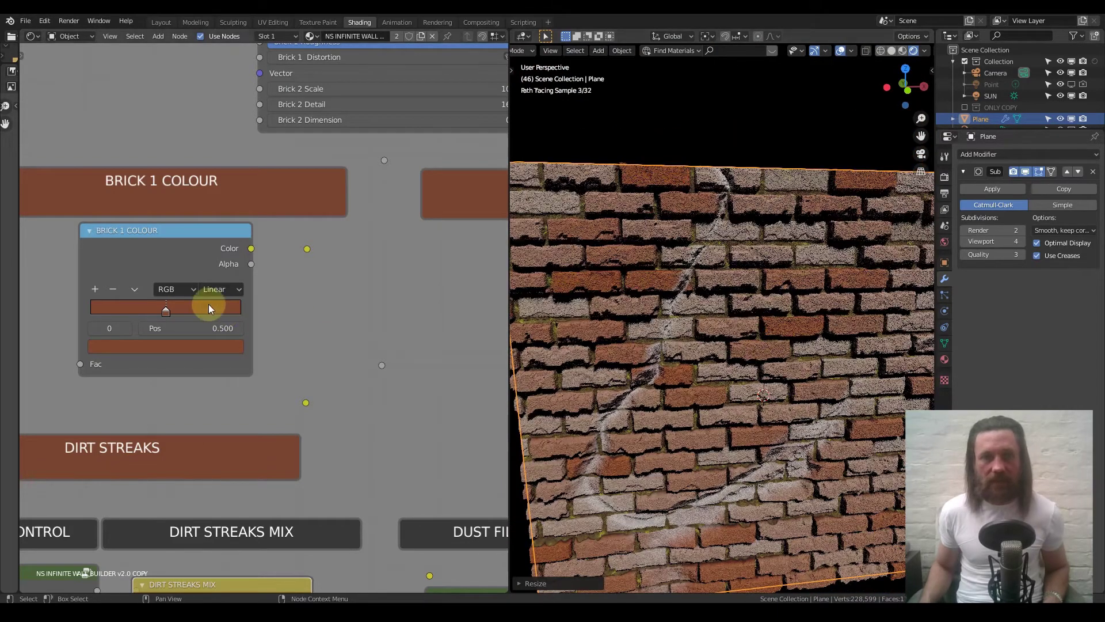
- Change the remaining Brick 1 Colour stop to blue, with hue 0.693 and saturation 0.794
scroll(263, 299, down, 1)
middle_drag(407, 309, 275, 283)
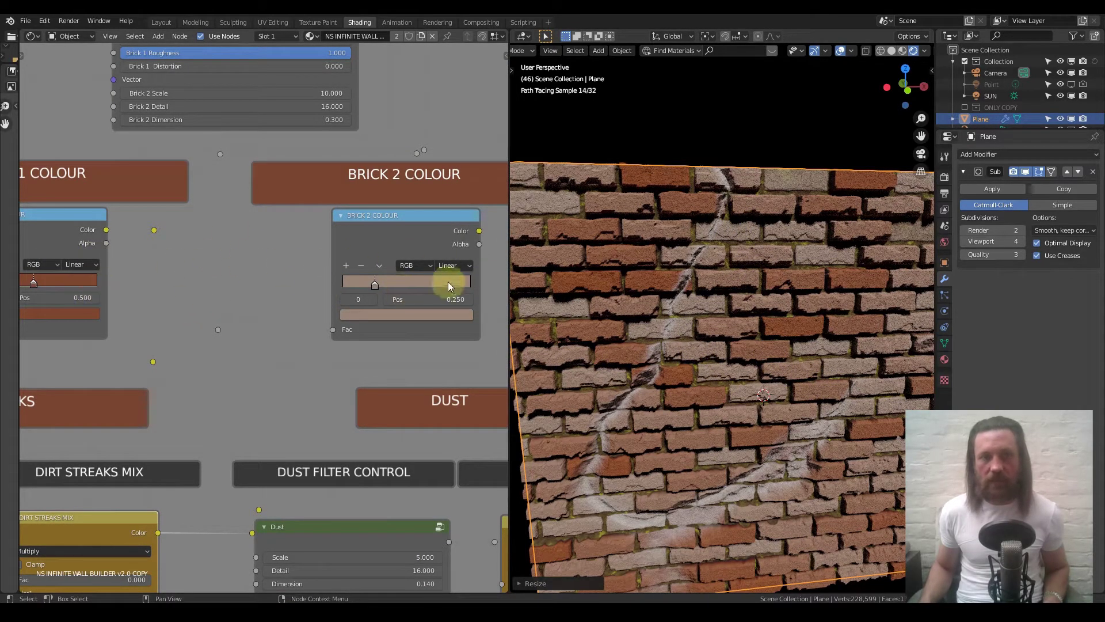
middle_drag(187, 290, 314, 304)
scroll(172, 304, up, 3)
scroll(254, 306, up, 1)
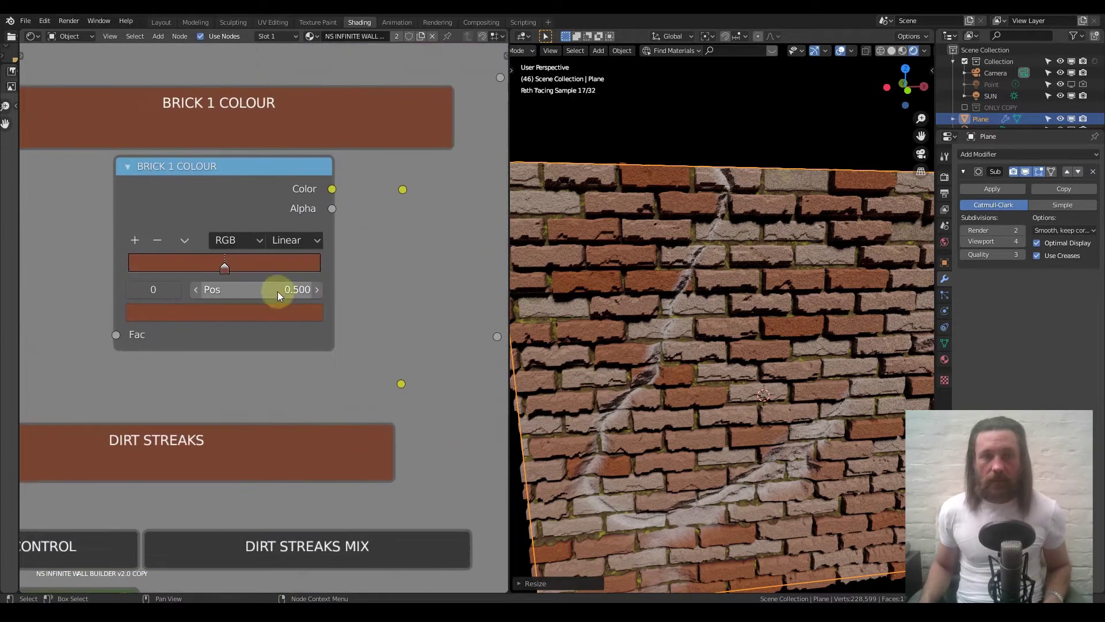
click(199, 312)
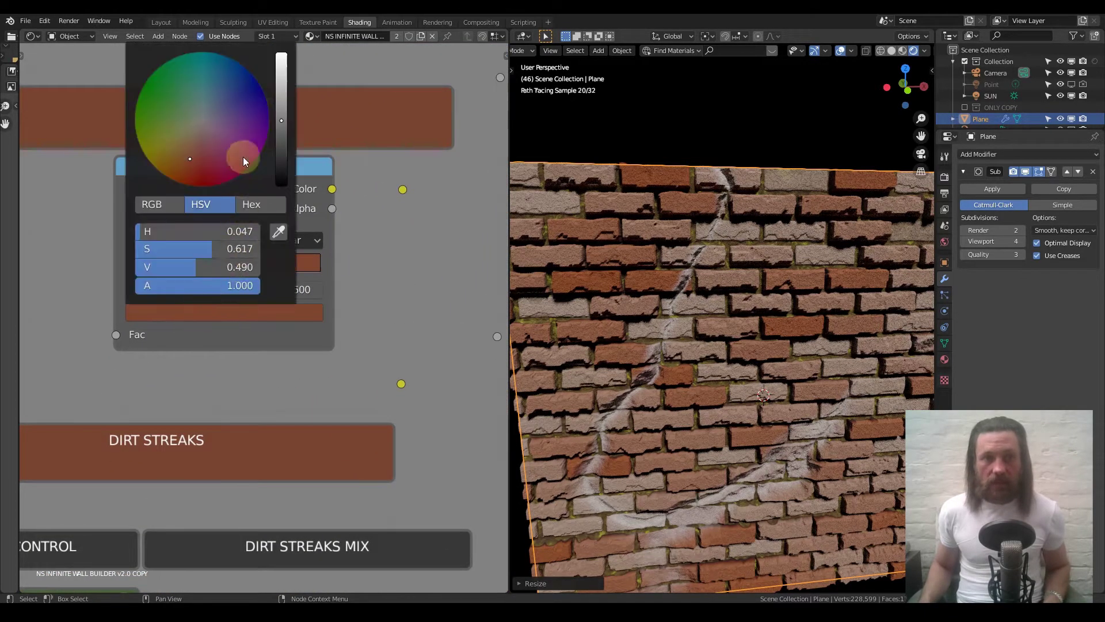
click(253, 100)
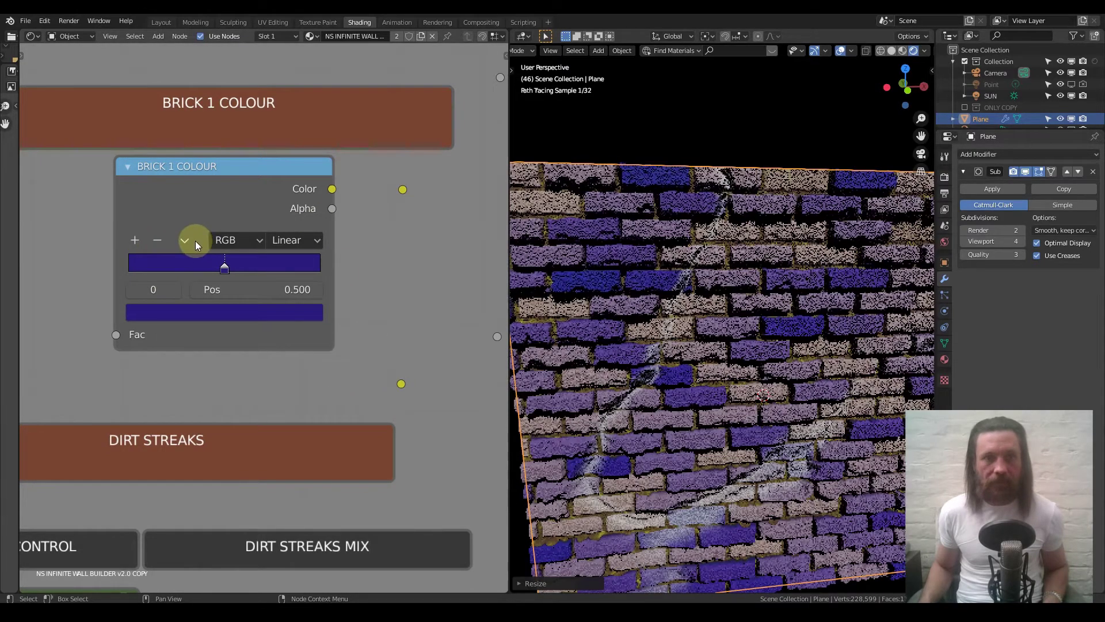
- Add a stop at 0.309 to the Brick 1 Colour ramp and recolour the stop at 0.500 red
ctrl+click(188, 268)
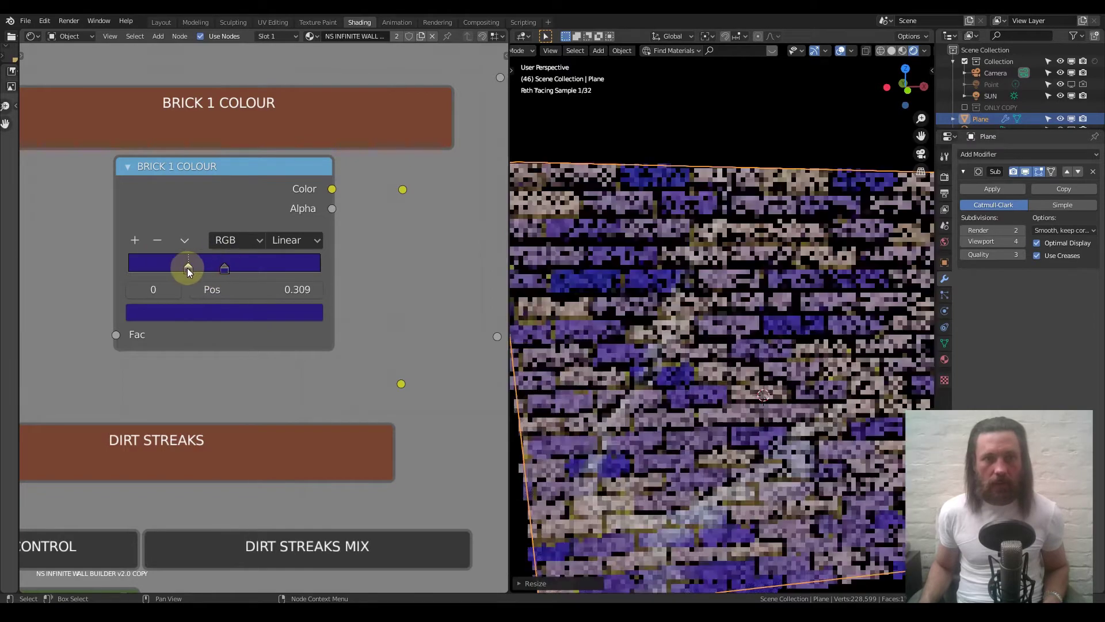
click(220, 269)
click(222, 312)
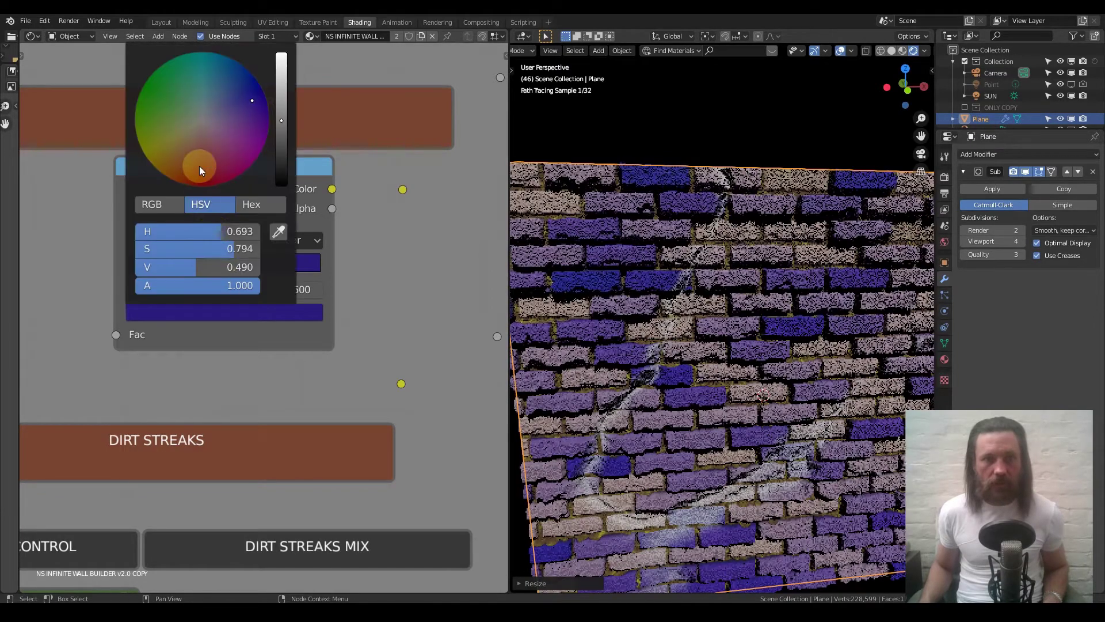
click(199, 166)
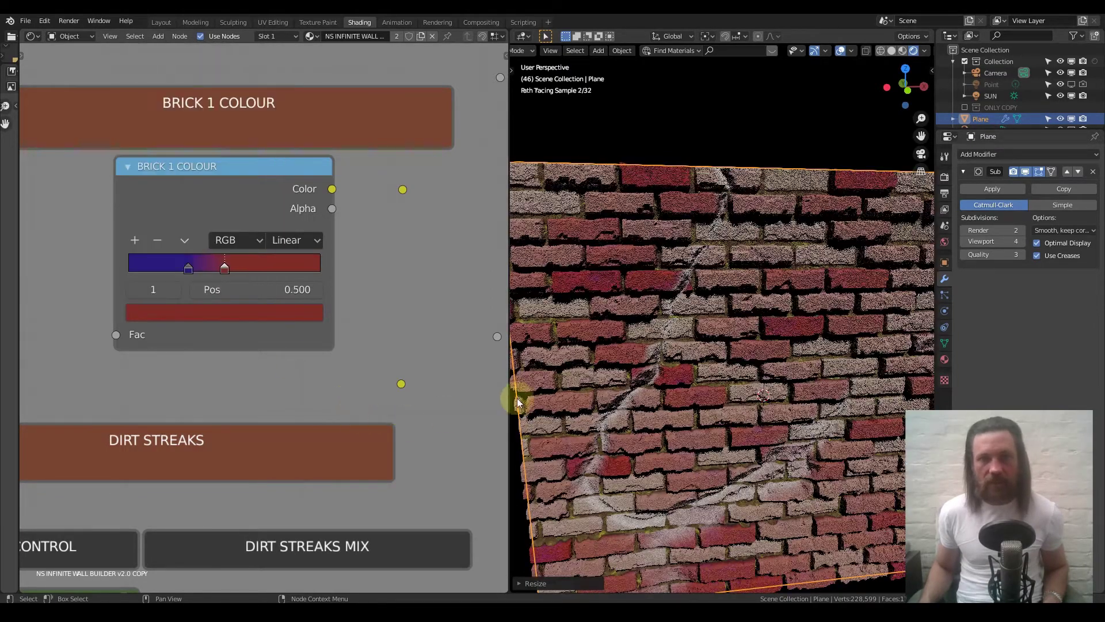
- Brighten the red stop at 0.500 in the Brick 1 Colour ramp to a vivid light red
scroll(272, 297, down, 2)
mouse_move(400, 294)
middle_down()
mouse_move(218, 283)
mouse_move(252, 257)
mouse_move(330, 259)
middle_up()
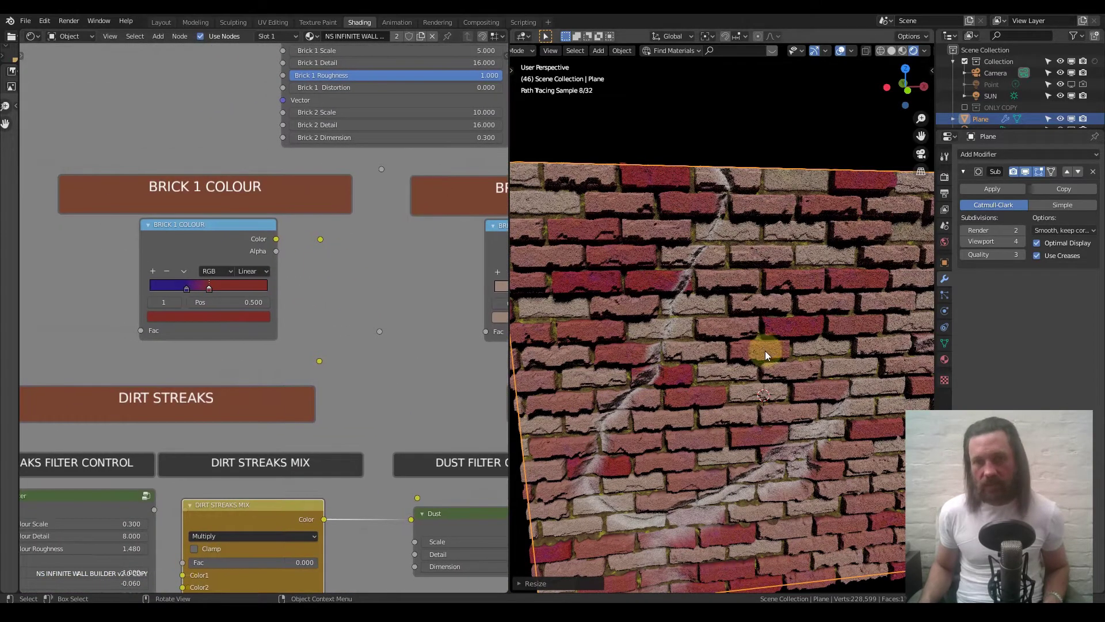
middle_drag(340, 247, 294, 275)
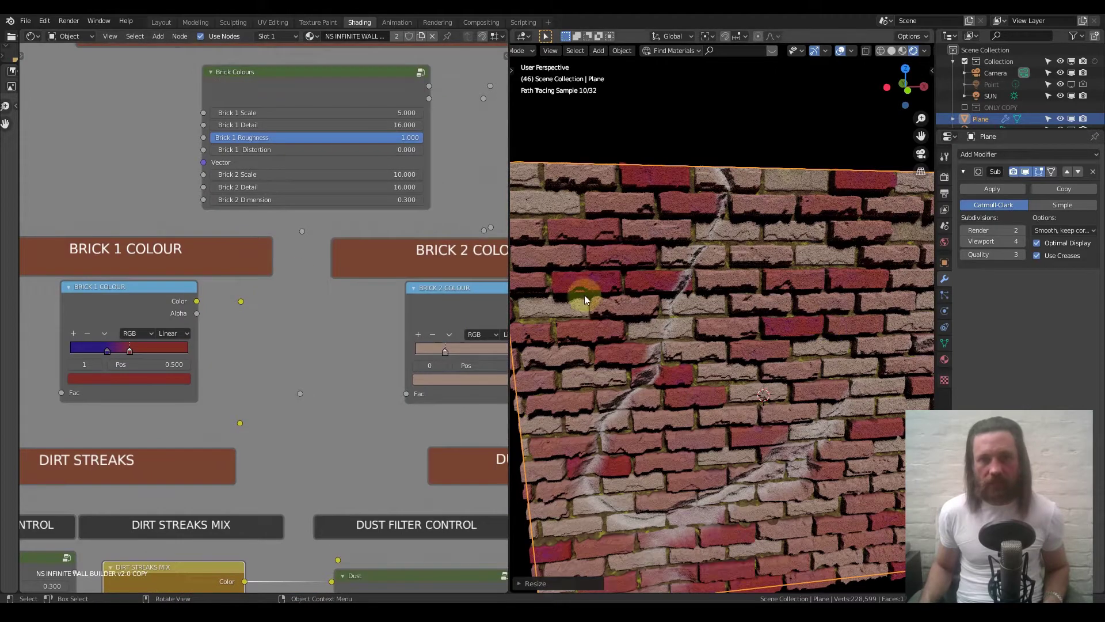
click(159, 379)
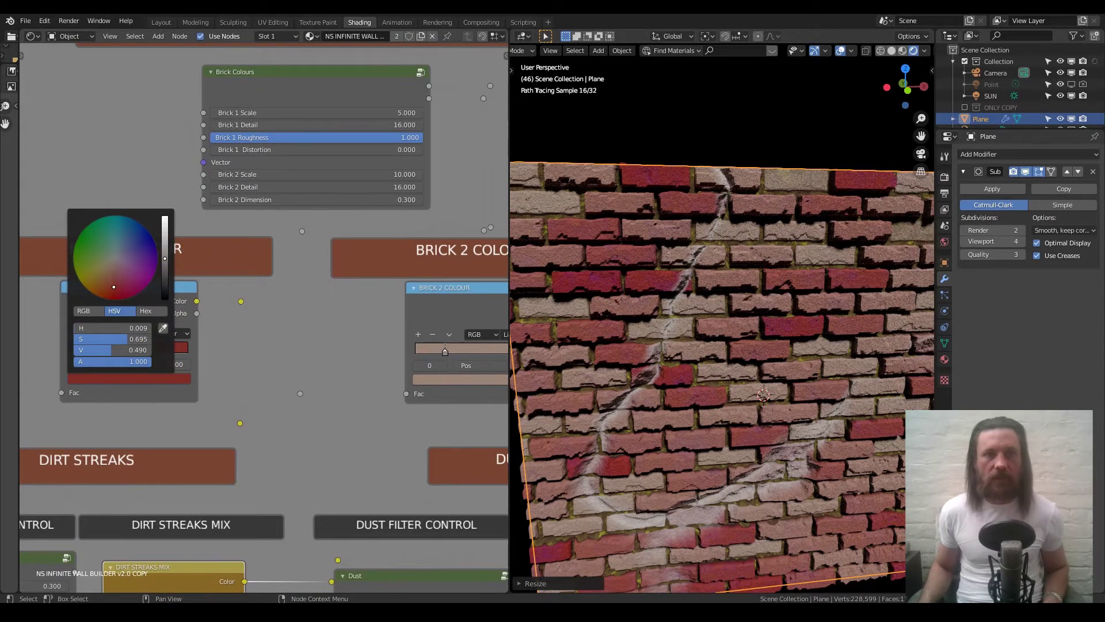
drag(165, 258, 165, 218)
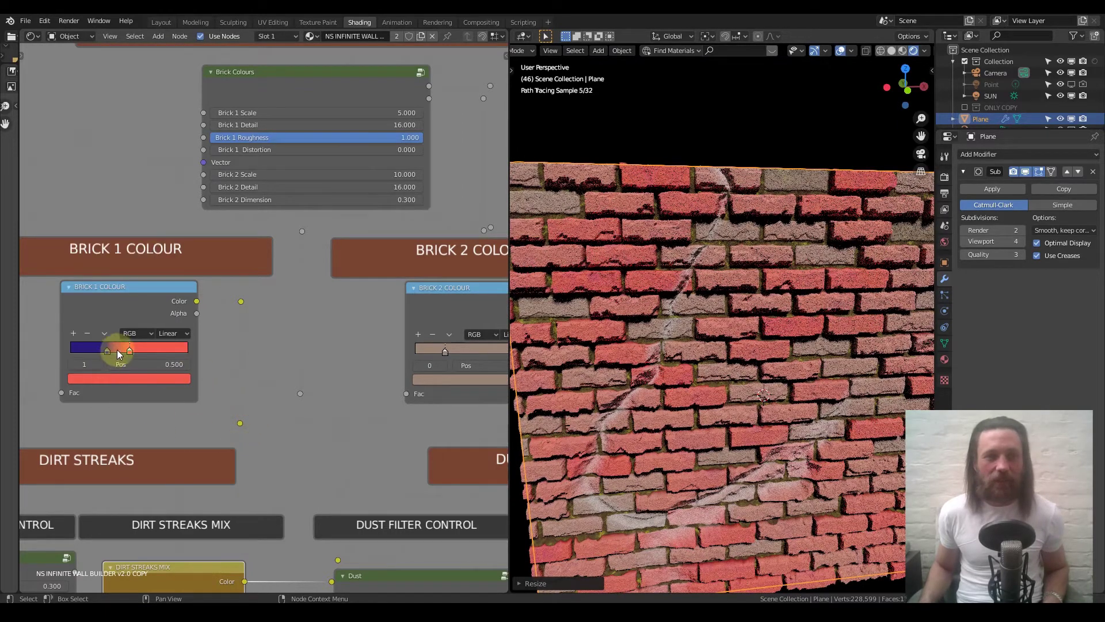
- Move the blue stop of the Brick 1 Colour ramp to 0.418 and inspect the bricks up close
mouse_move(146, 350)
mouse_down()
mouse_move(120, 347)
mouse_move(143, 350)
mouse_move(129, 350)
mouse_up()
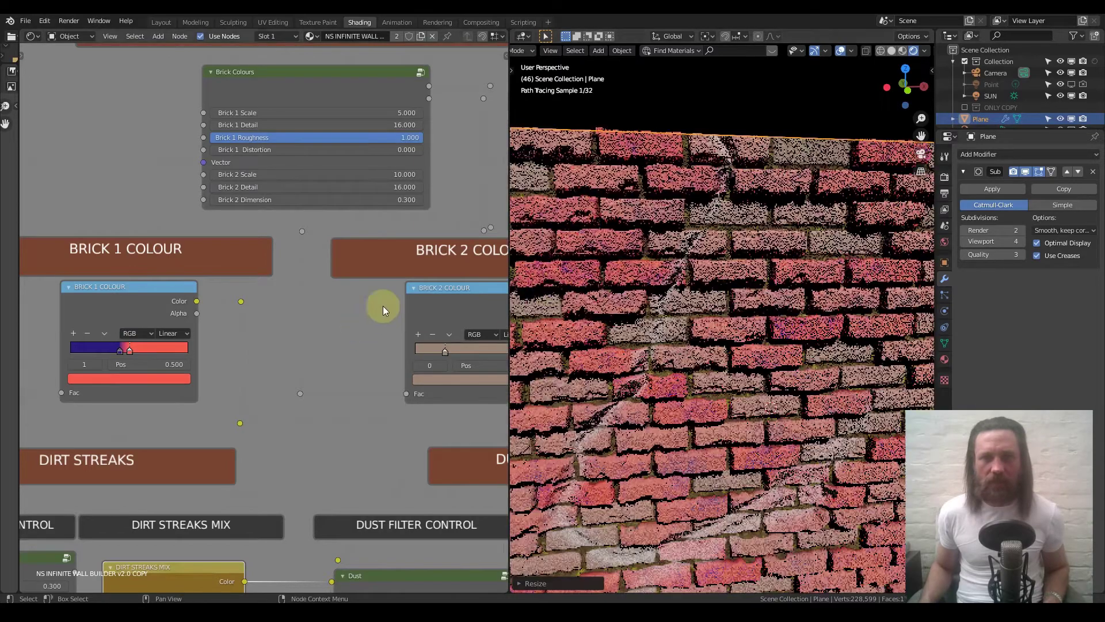
scroll(604, 293, up, 4)
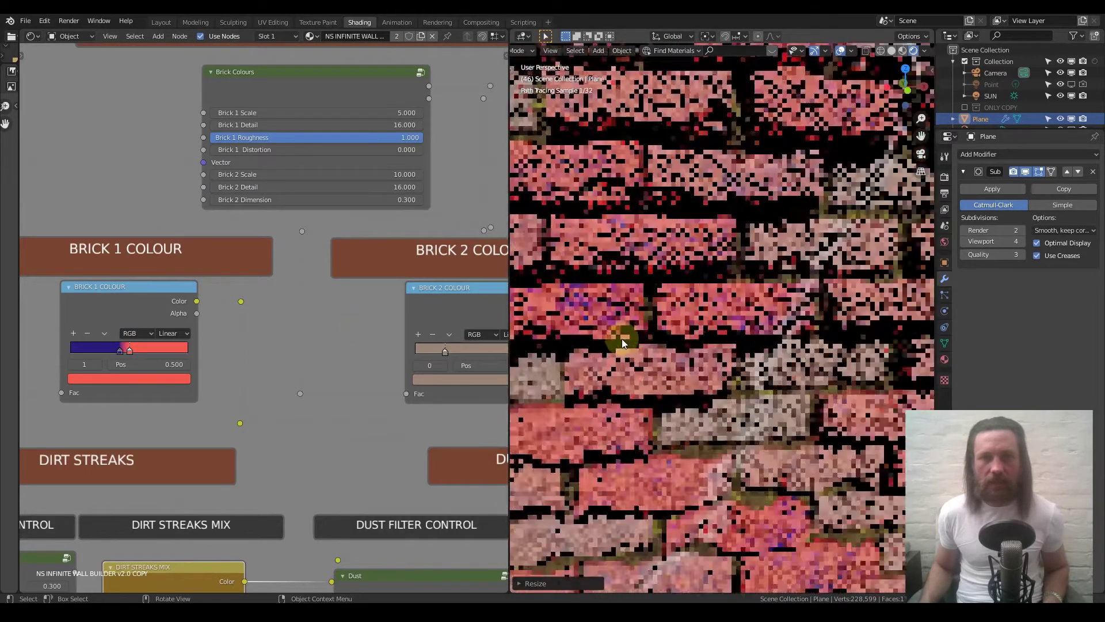
scroll(787, 321, up, 3)
scroll(789, 318, down, 3)
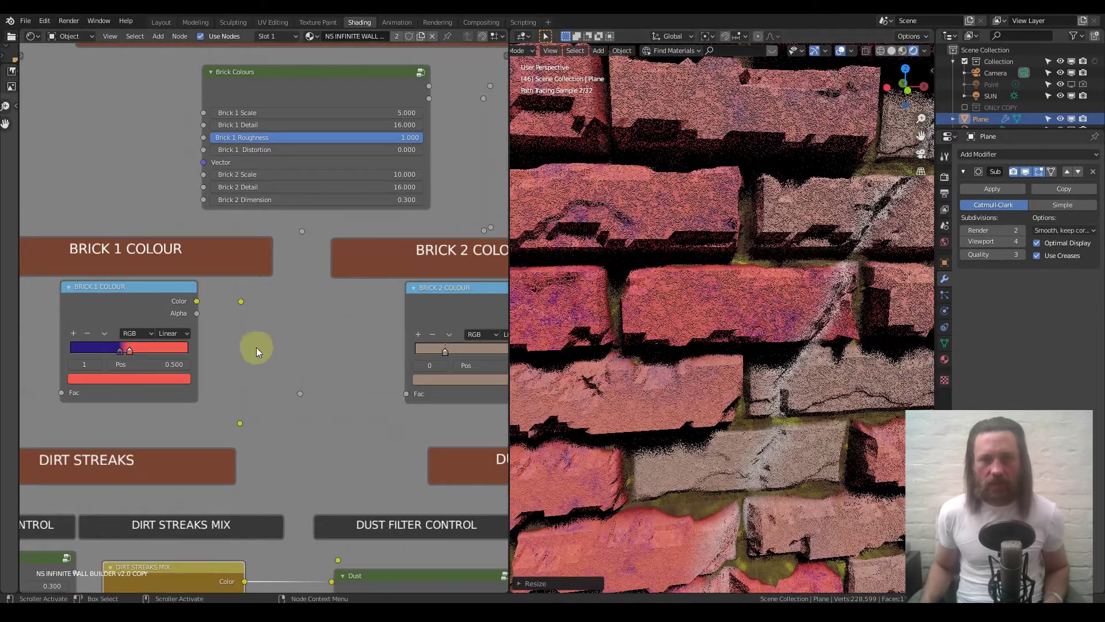
- Set Brick 1 Scale to 1 in the Brick Colours node and check the colour pattern across the wall
middle_drag(311, 159, 257, 302)
scroll(258, 303, up, 2)
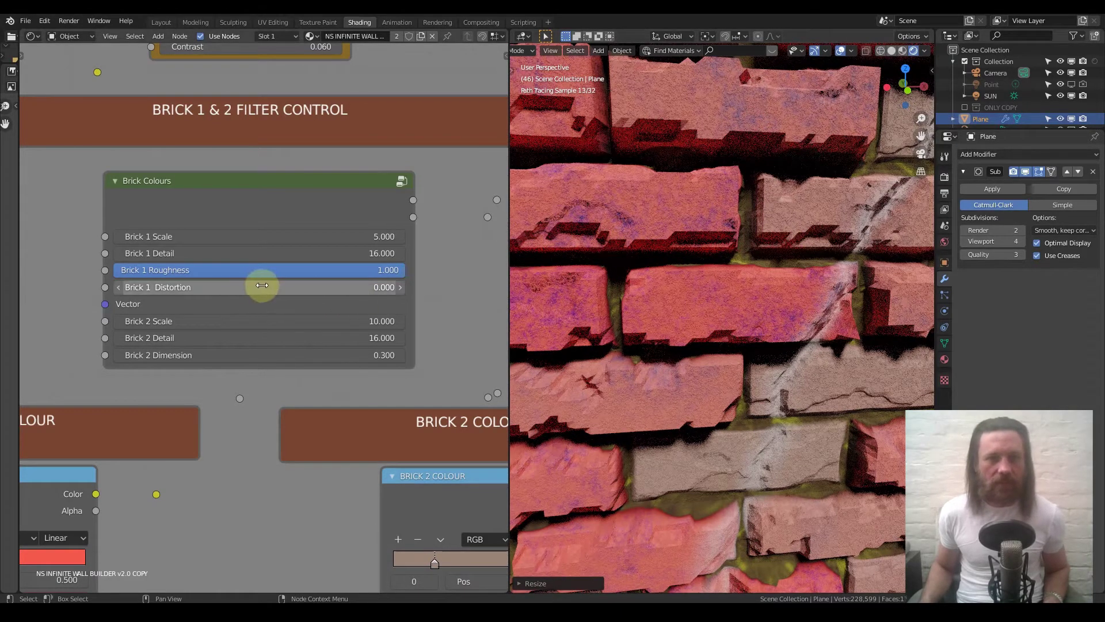
double_click(193, 235)
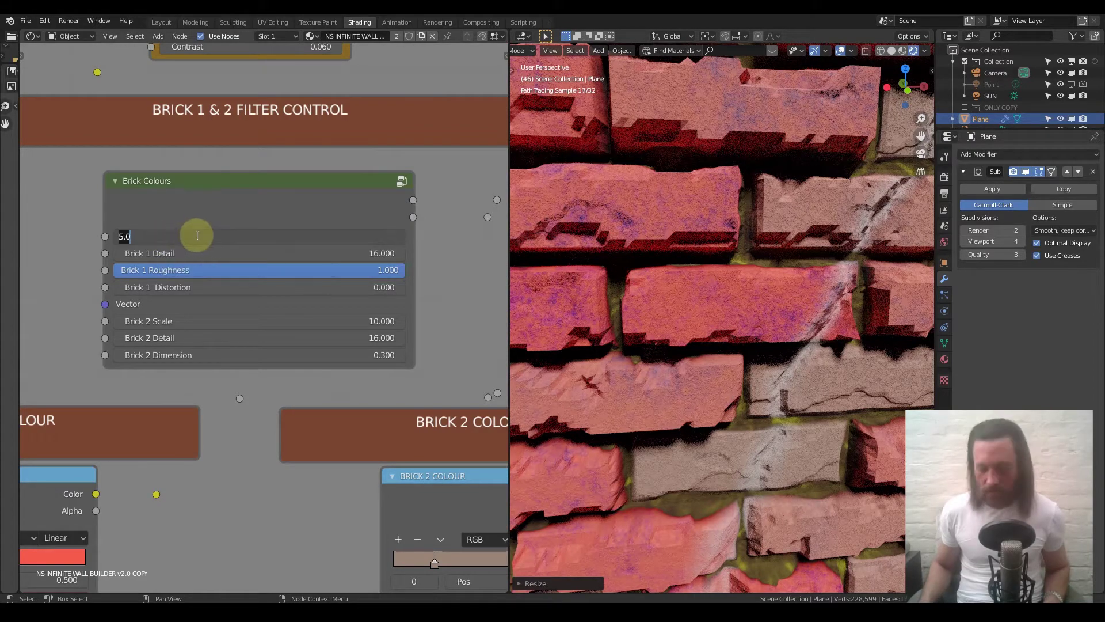
text(1)
key(Return)
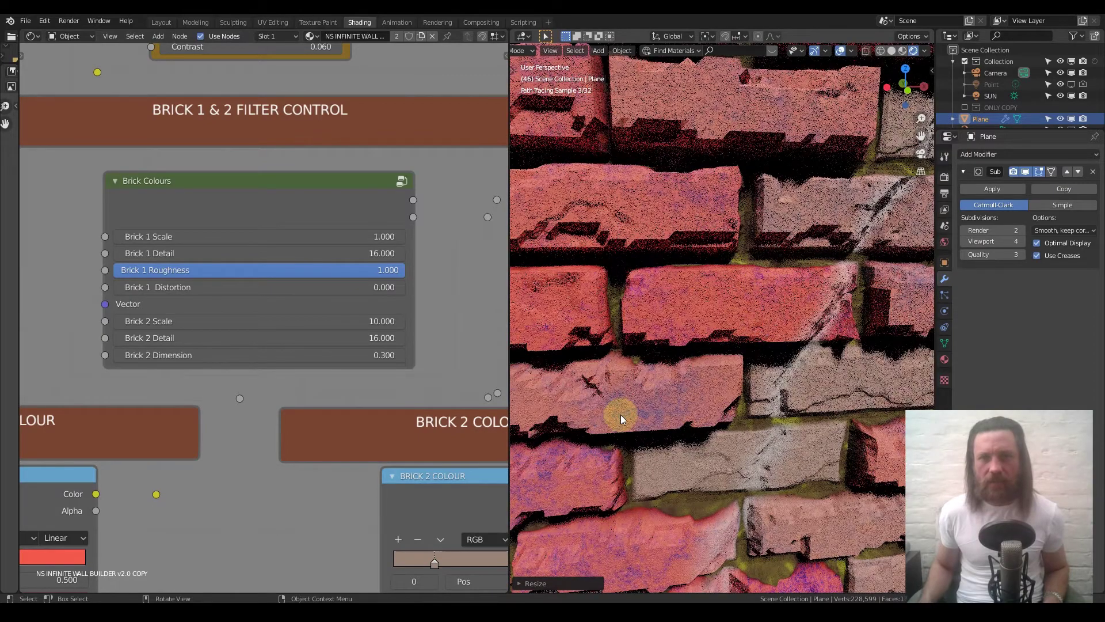
scroll(622, 416, down, 3)
shift+middle_drag(626, 421, 746, 318)
scroll(703, 376, down, 2)
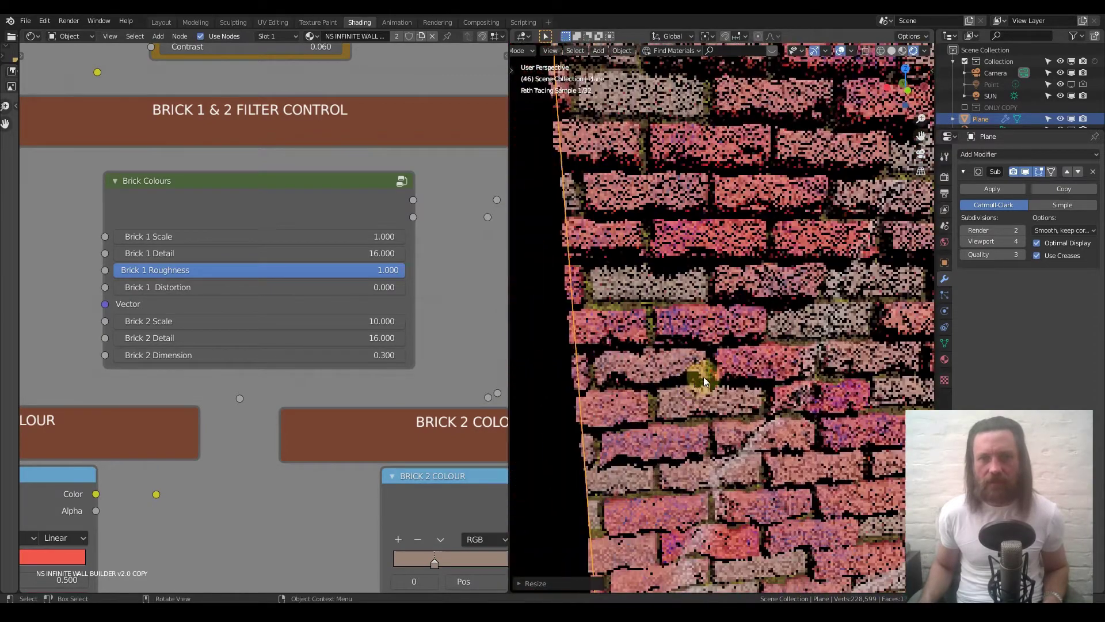
scroll(703, 350, down, 2)
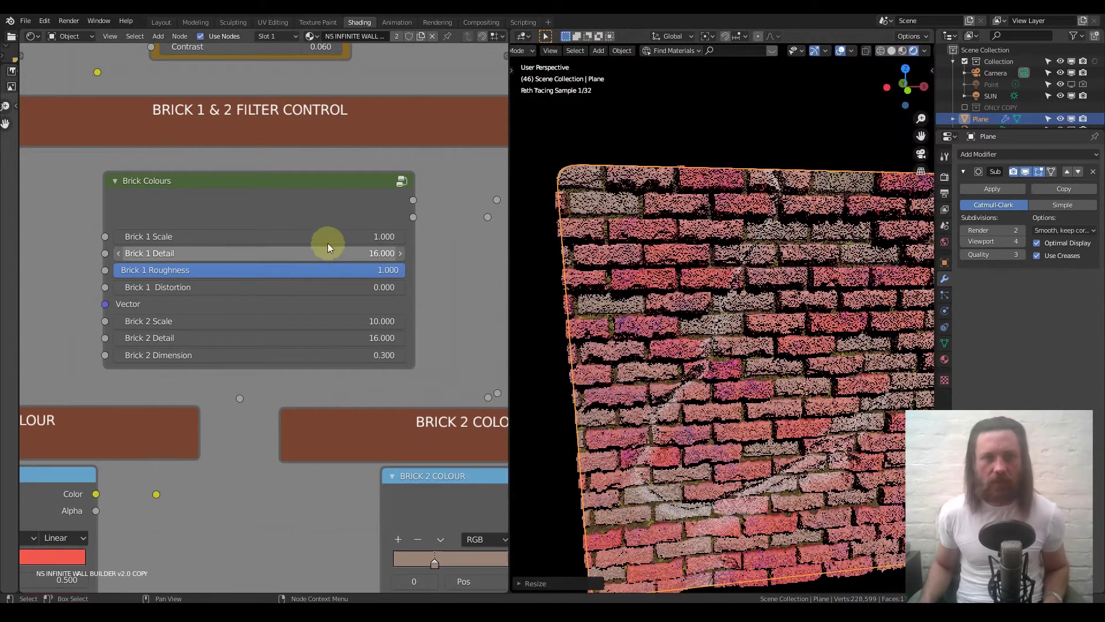
- Try a Brick 1 Scale of 0.05 in the Brick Colours node, and set it to 10
click(338, 237)
text(.0)
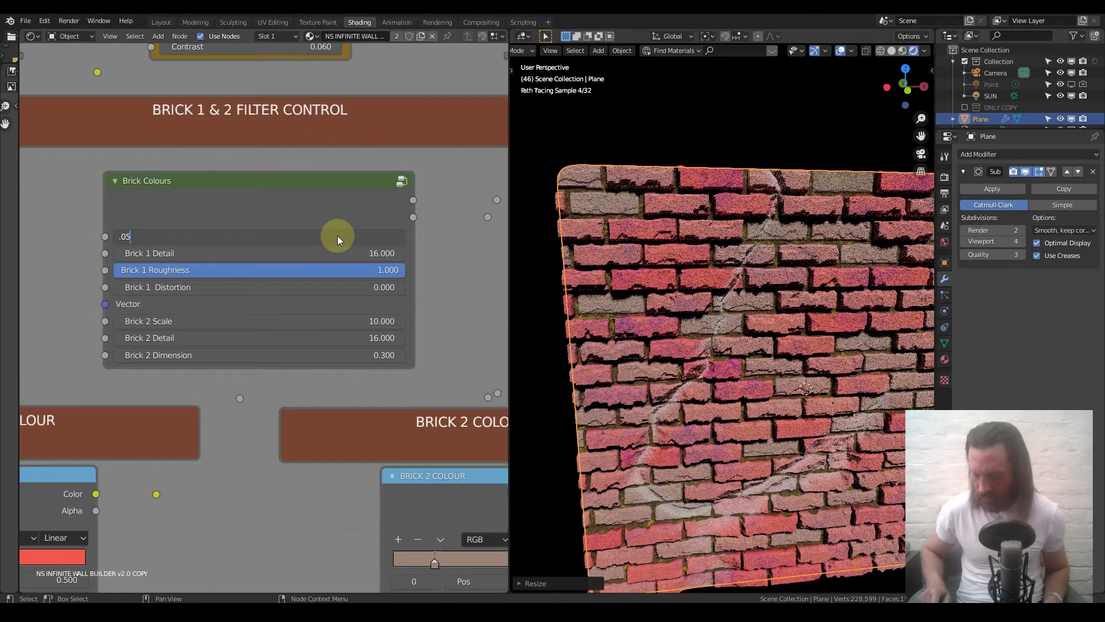
text(5)
key(Return)
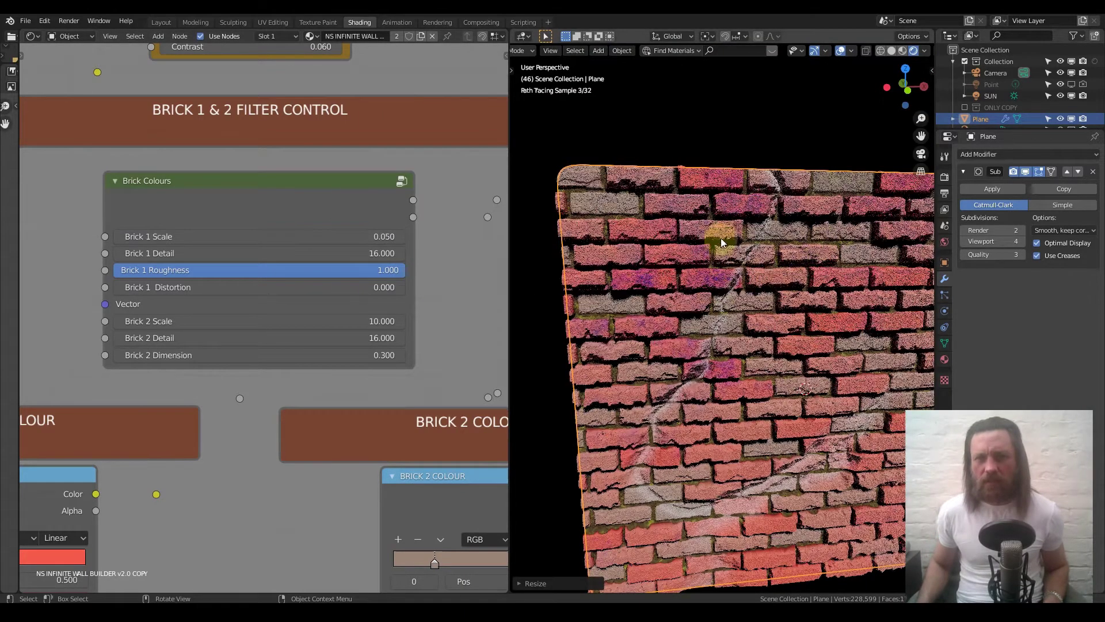
click(341, 236)
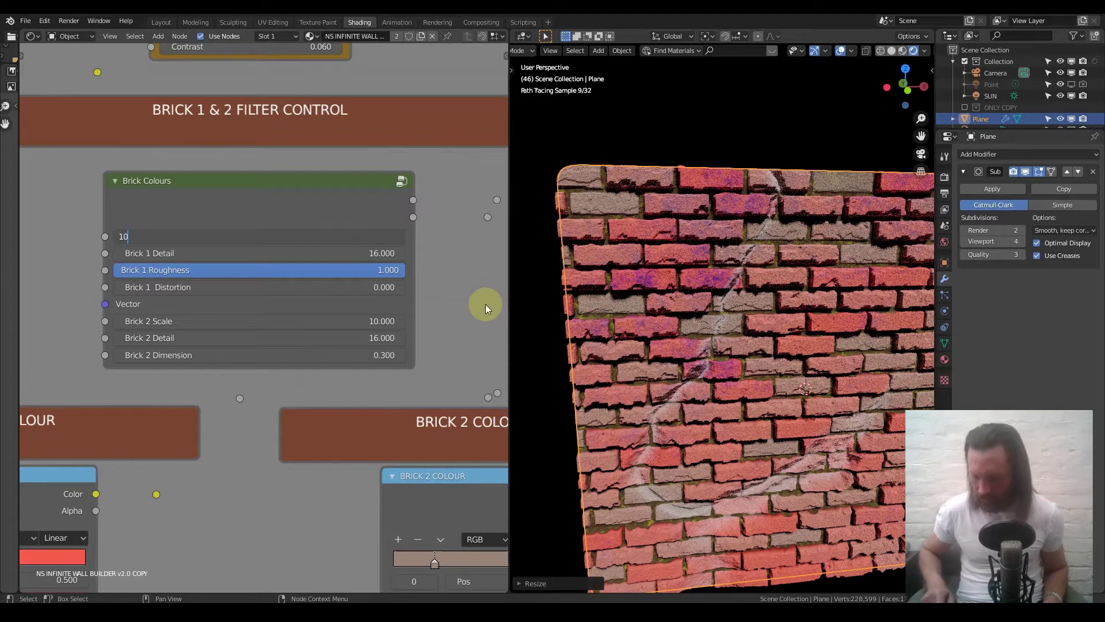
key(Return)
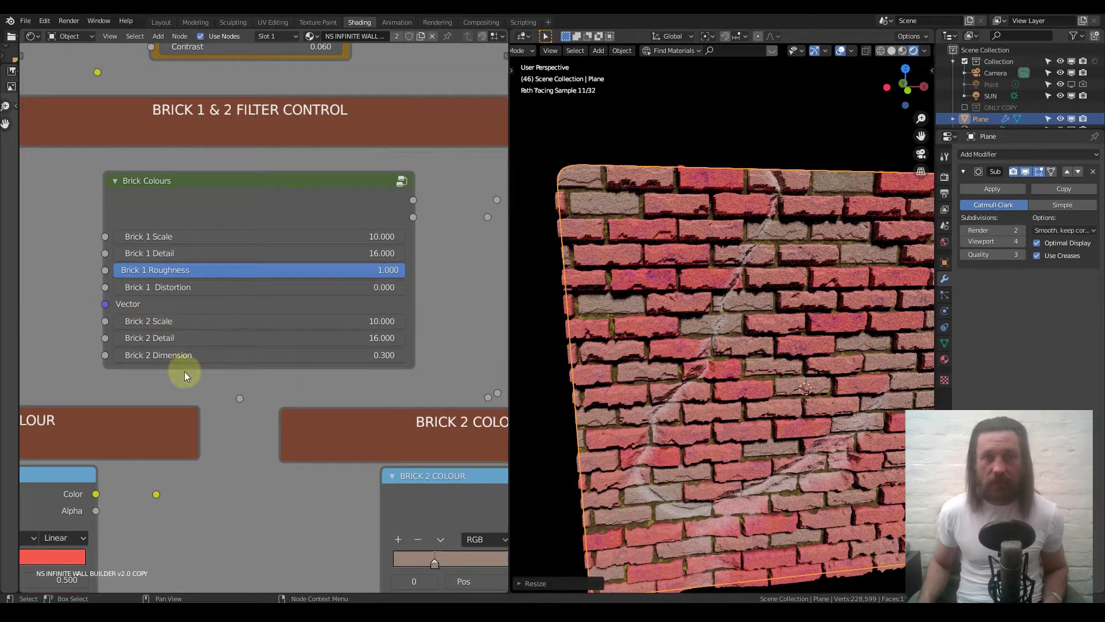
- Recolour the Brick 1 Colour stop at 0.500 orange-brown, with hue 0.040, saturation 0.694 and value 0.560
scroll(327, 318, down, 3)
mouse_move(254, 459)
middle_down()
mouse_move(316, 331)
mouse_move(322, 284)
middle_up()
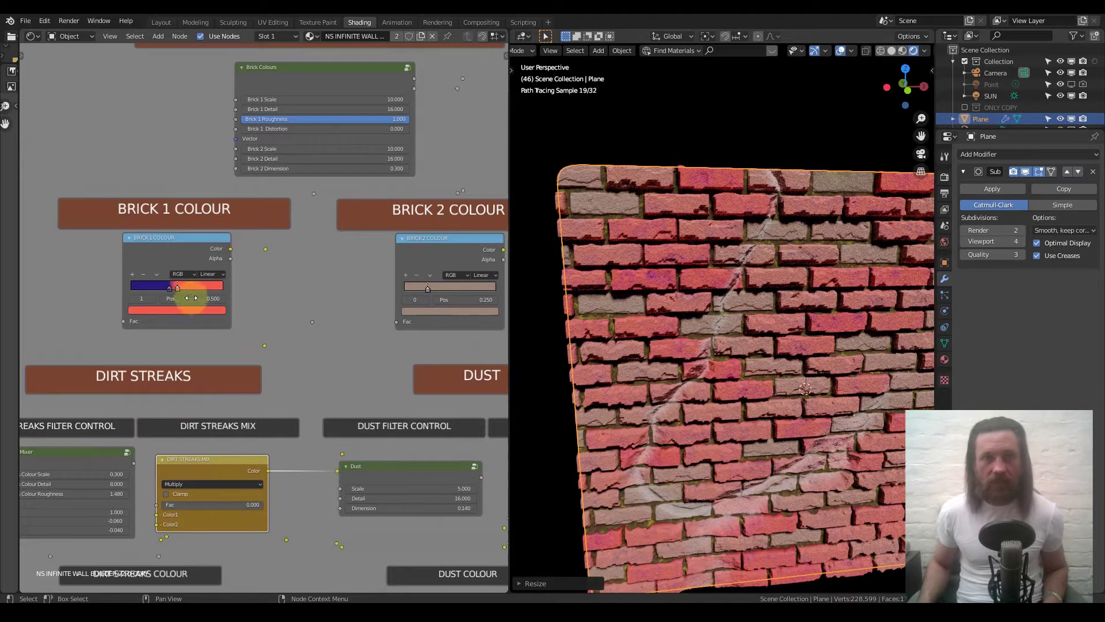
click(195, 309)
click(160, 237)
click(205, 211)
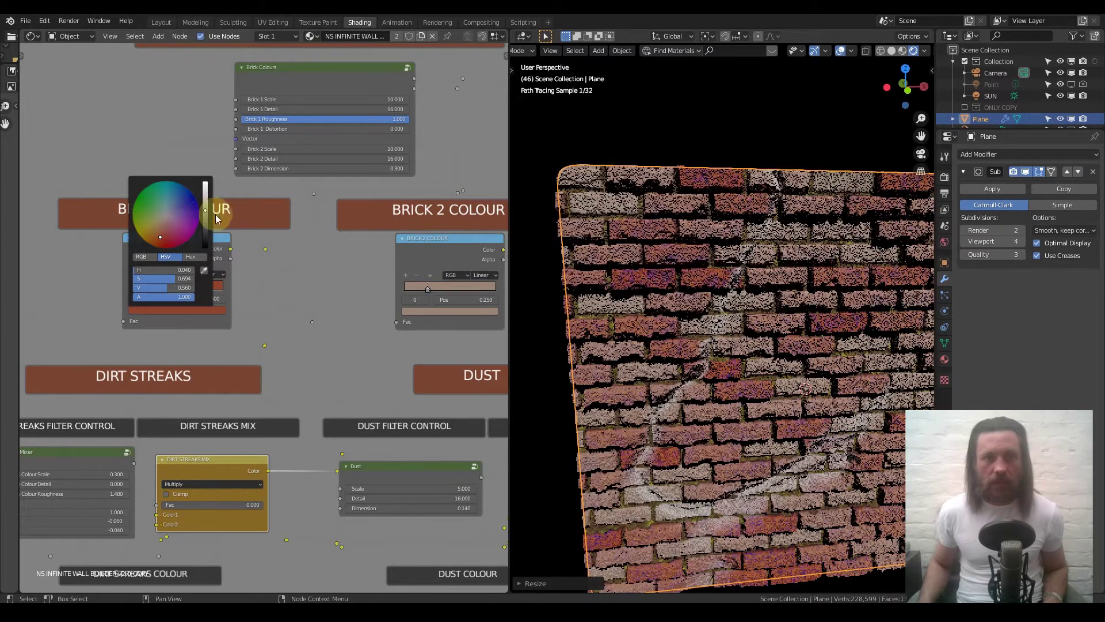
- Change the blue Brick 1 Colour stop at 0.418 to reddish brown, about hue 0.020 and saturation 0.539
click(162, 285)
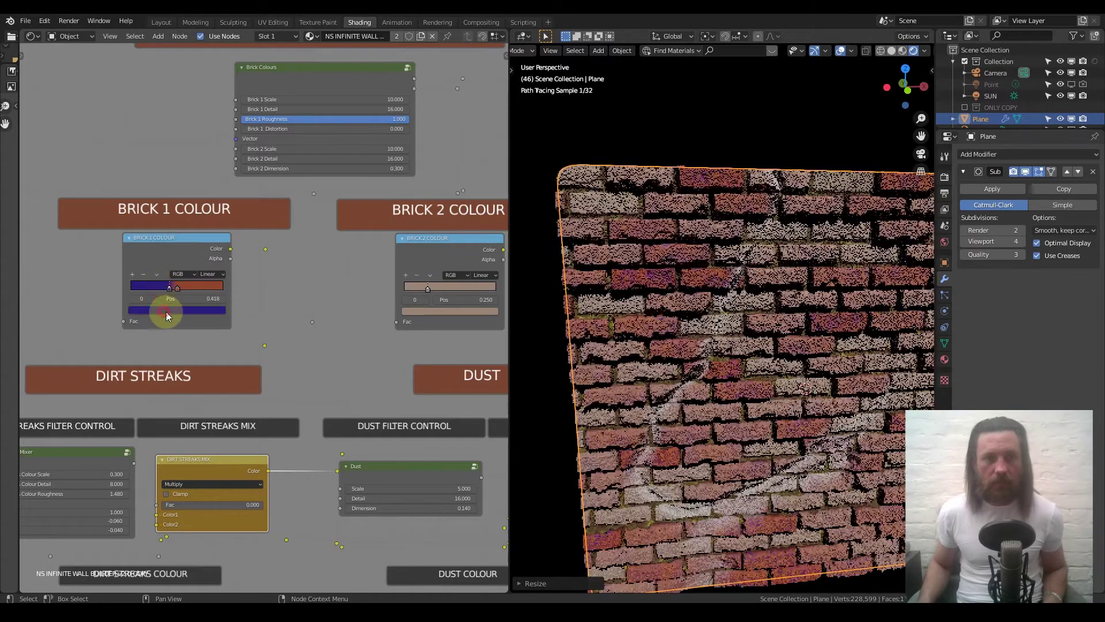
click(166, 311)
click(167, 234)
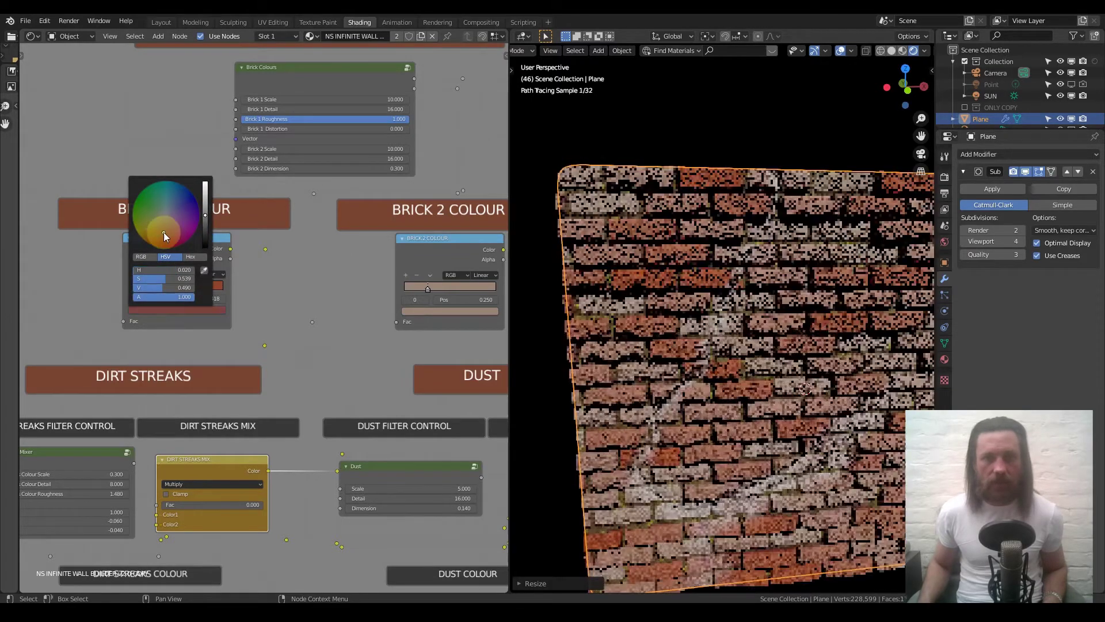
- Add a stop at 0.500 to the Brick 2 Colour ramp and colour it brick red, with hue 0.030 and saturation 0.544
middle_drag(360, 337, 309, 312)
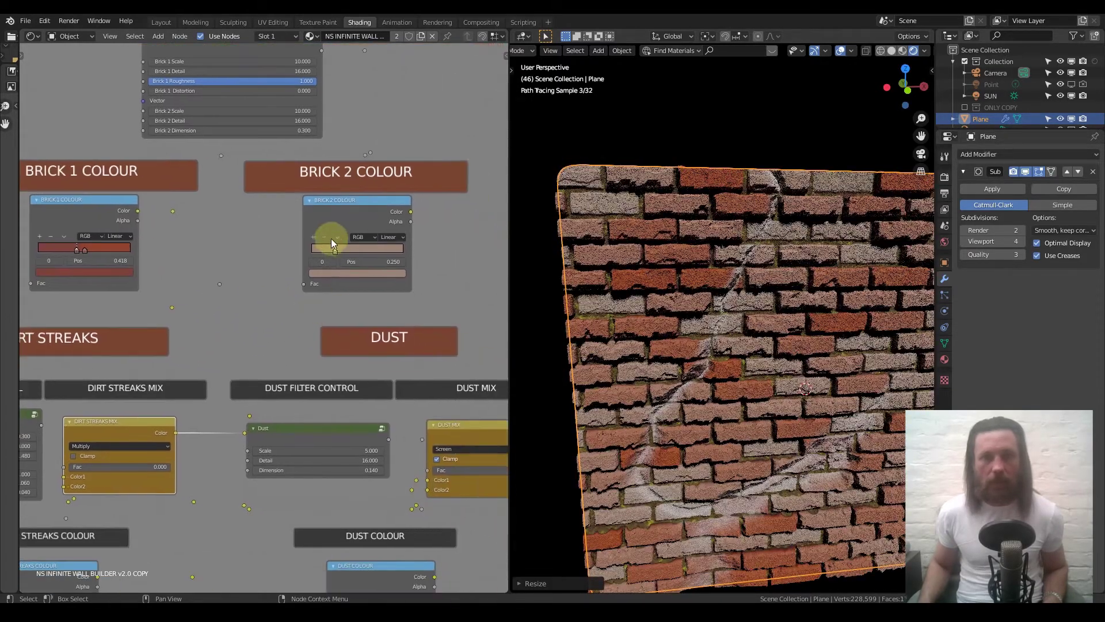
click(316, 240)
click(365, 275)
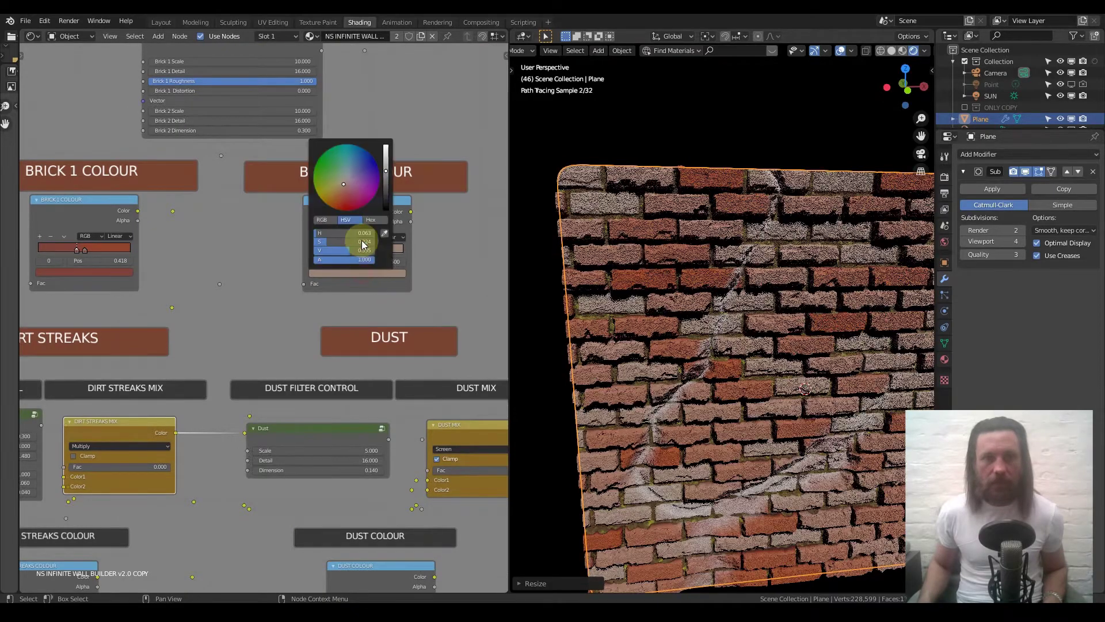
drag(339, 200, 343, 200)
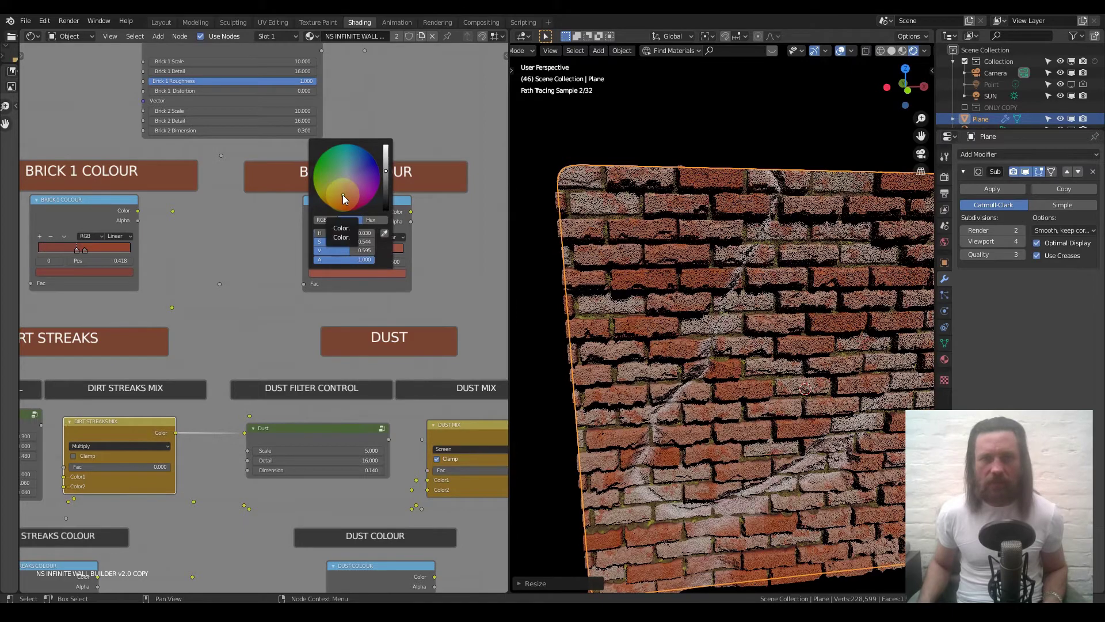
- Set Brick 2 Scale to 2 in the Brick Colours node under Brick 1 & 2 Filter Control
scroll(217, 296, down, 1)
scroll(222, 266, up, 3)
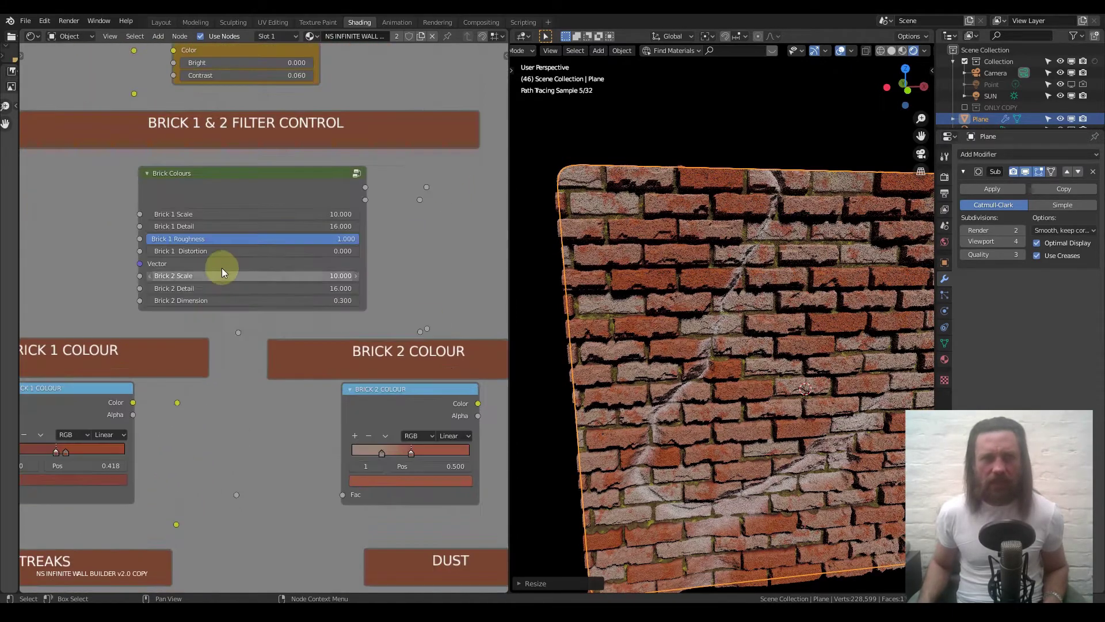
middle_drag(270, 167, 257, 289)
shift+scroll(265, 302, down, 3)
click(296, 321)
text(2)
key(Return)
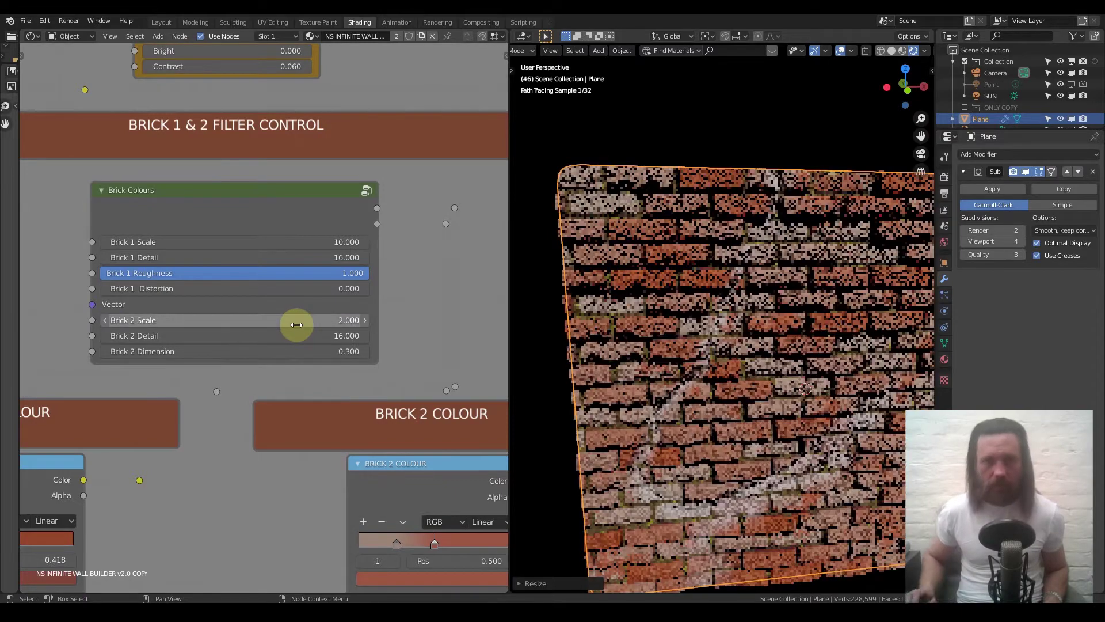
- Raise the Dirt Streaks Mix node's Fac to 1.000 and view the whole wall
scroll(298, 323, down, 5)
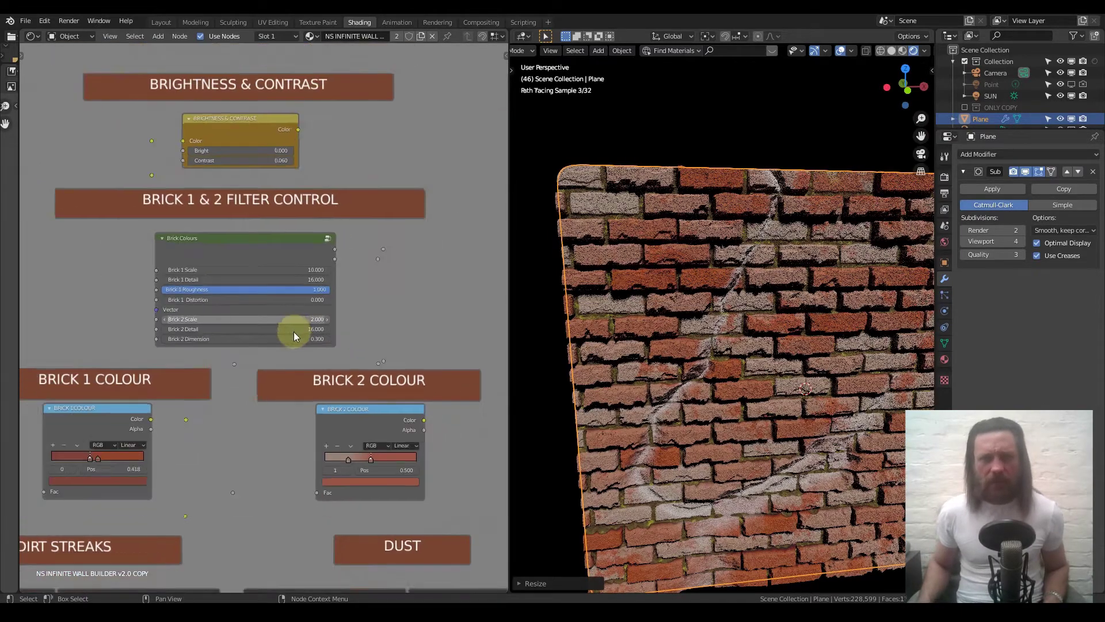
shift+scroll(275, 503, down, 2)
shift+scroll(340, 295, down, 4)
scroll(264, 328, up, 4)
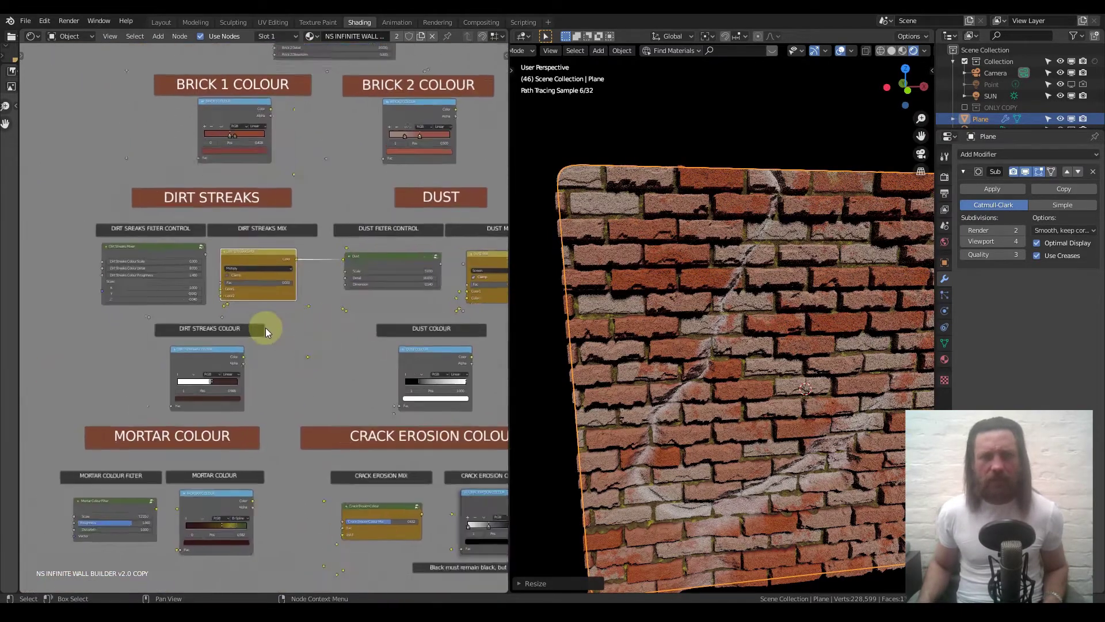
ctrl+scroll(305, 274, down, 4)
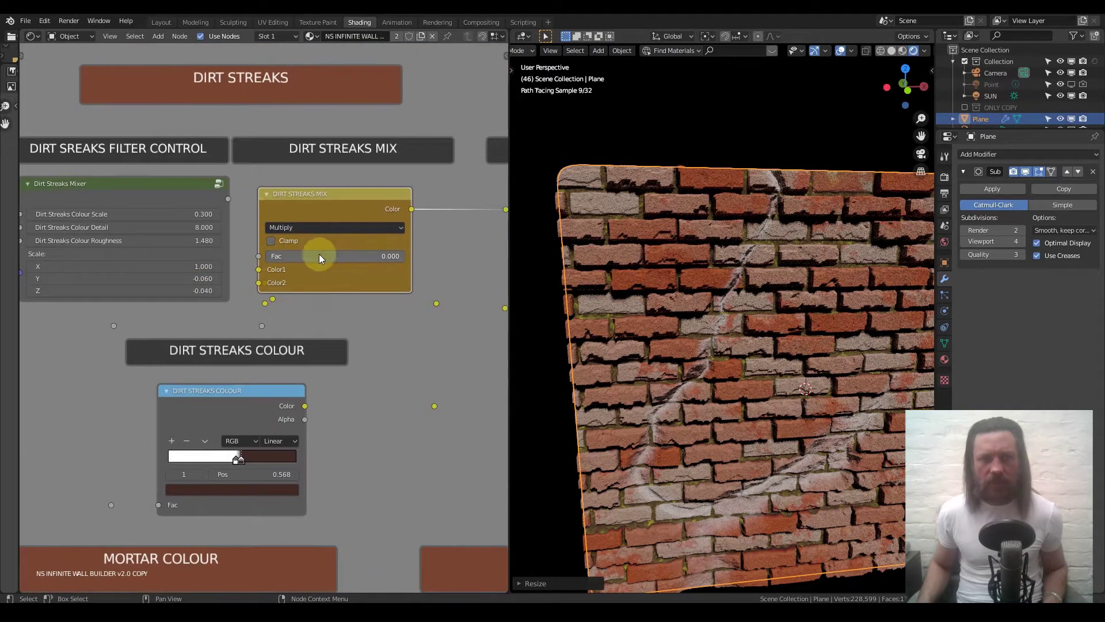
drag(274, 261, 395, 260)
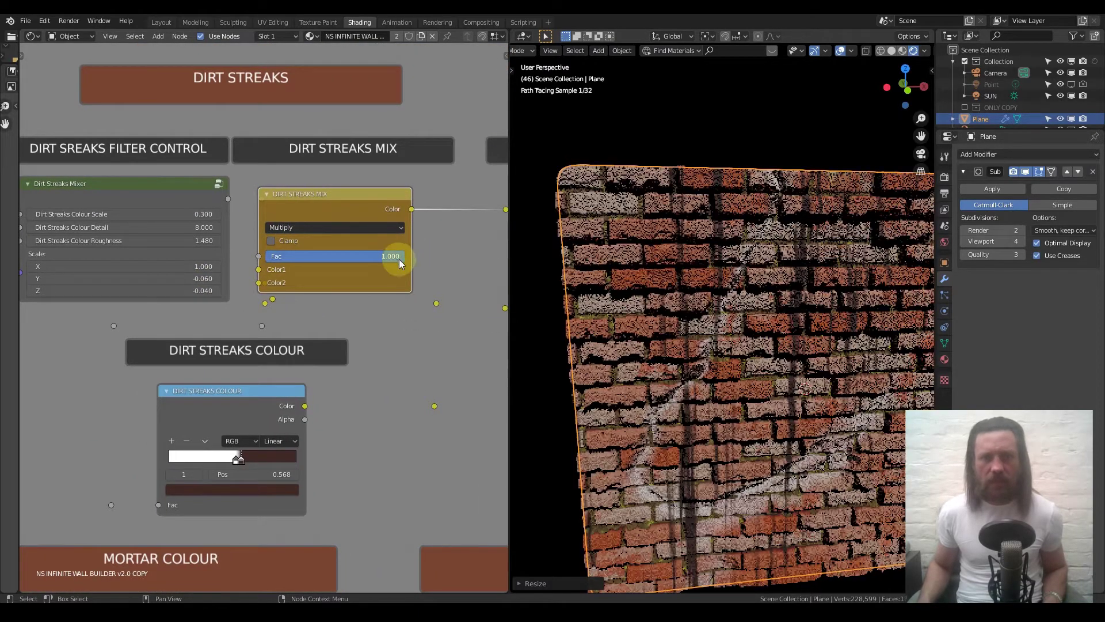
scroll(711, 258, down, 6)
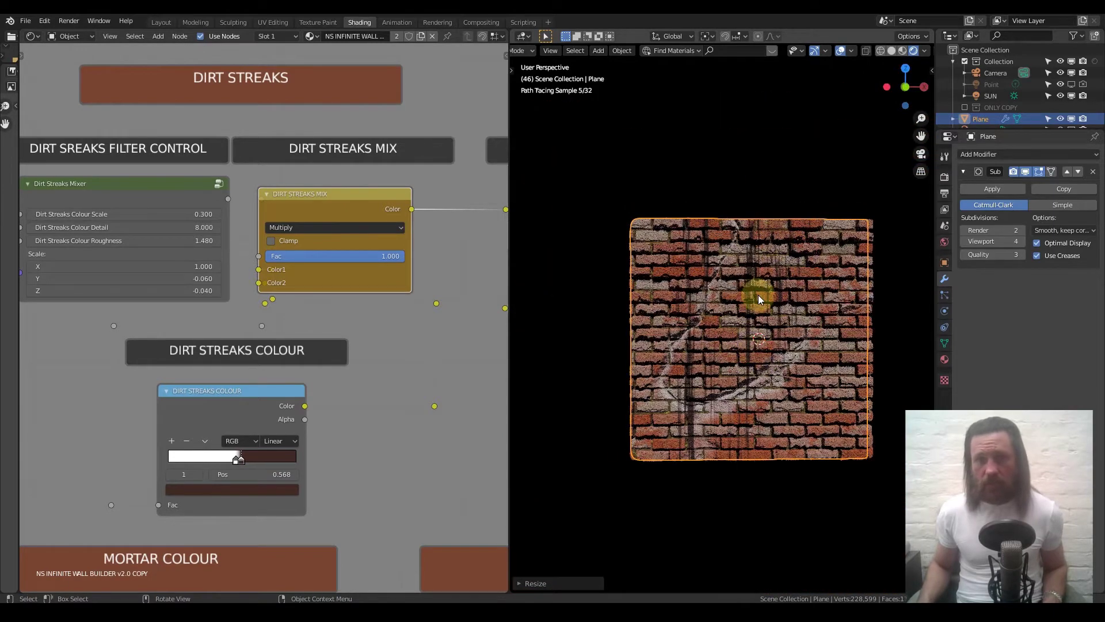
- Look over the node layout down to Roughness Control, and examine the Dirt Streaks Mixer settings and the Dirt Streaks Colour ramp
scroll(302, 353, down, 5)
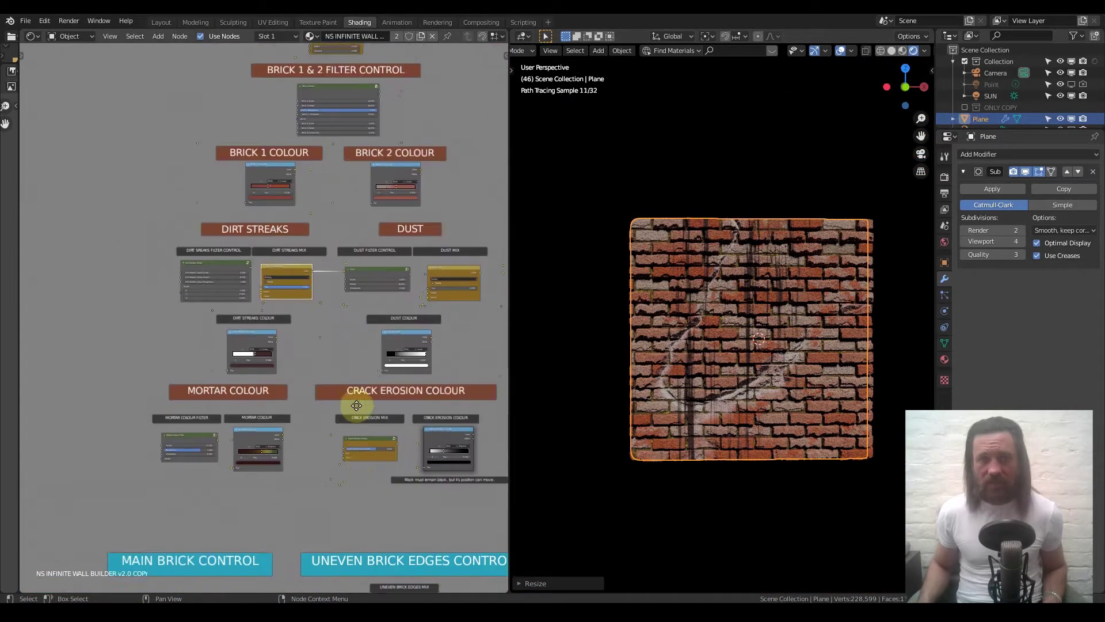
shift+scroll(380, 351, down, 5)
shift+scroll(406, 348, down, 5)
scroll(328, 451, up, 4)
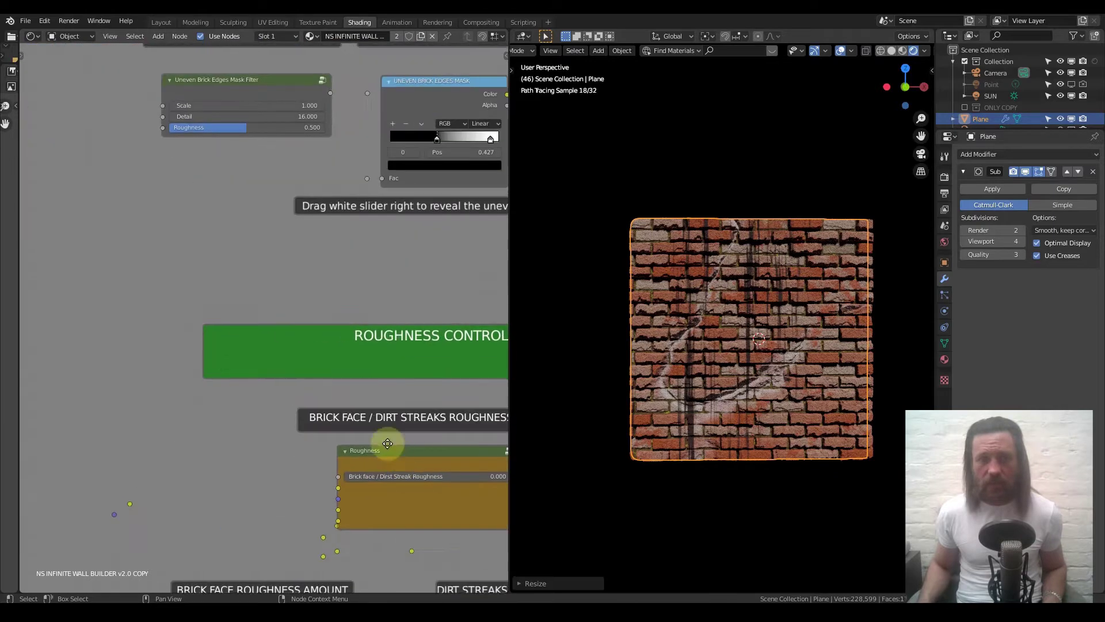
scroll(340, 288, down, 6)
shift+scroll(268, 138, up, 5)
scroll(262, 161, up, 4)
shift+scroll(275, 226, up, 3)
scroll(275, 205, up, 5)
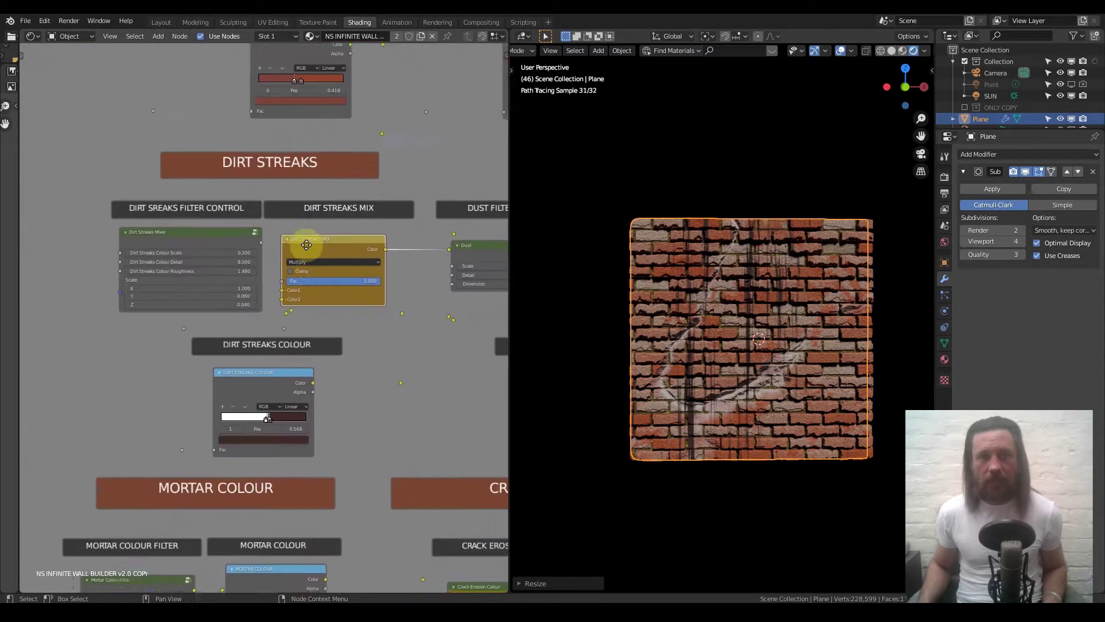
scroll(723, 299, up, 2)
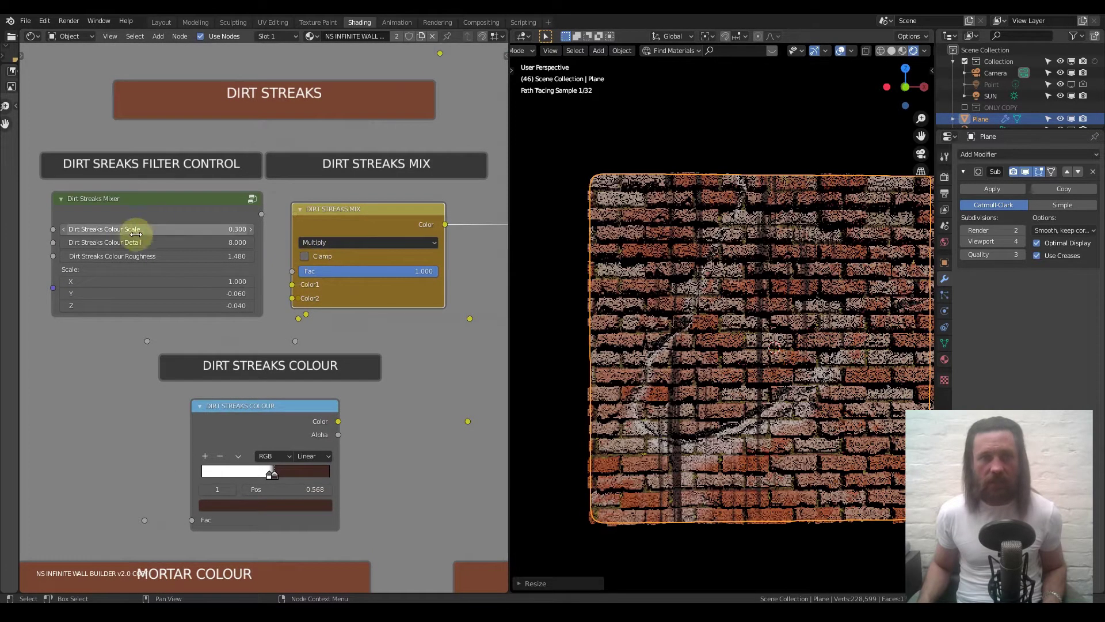
shift+scroll(338, 314, down, 6)
scroll(222, 350, up, 2)
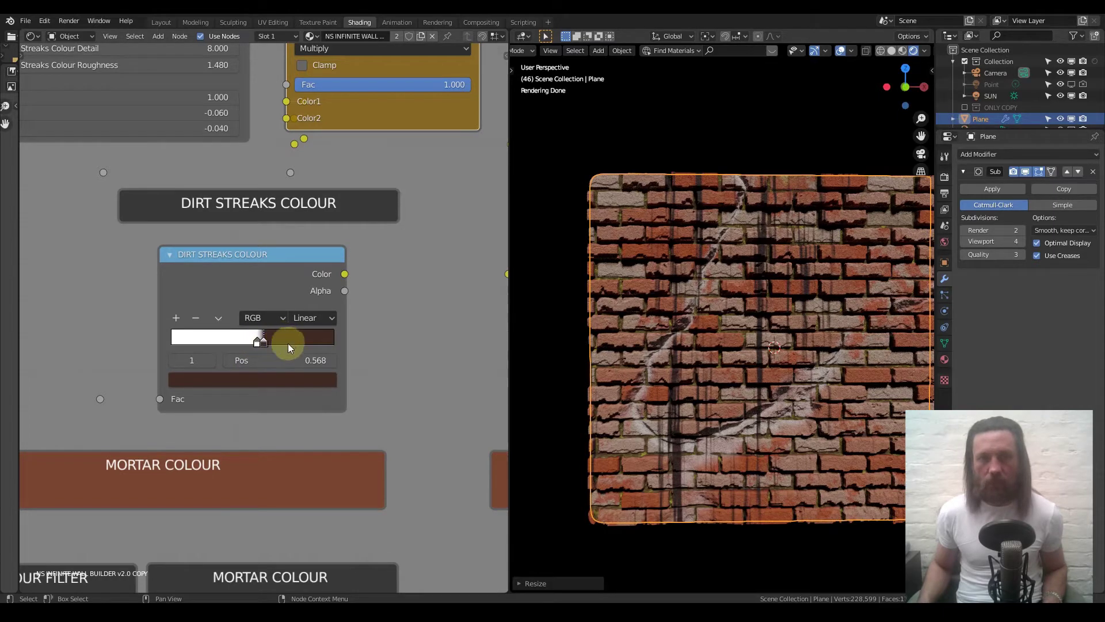
- Try the Dirt Streaks Colour ramp's white stop at 0.391, and set it to 0.532
drag(254, 343, 235, 344)
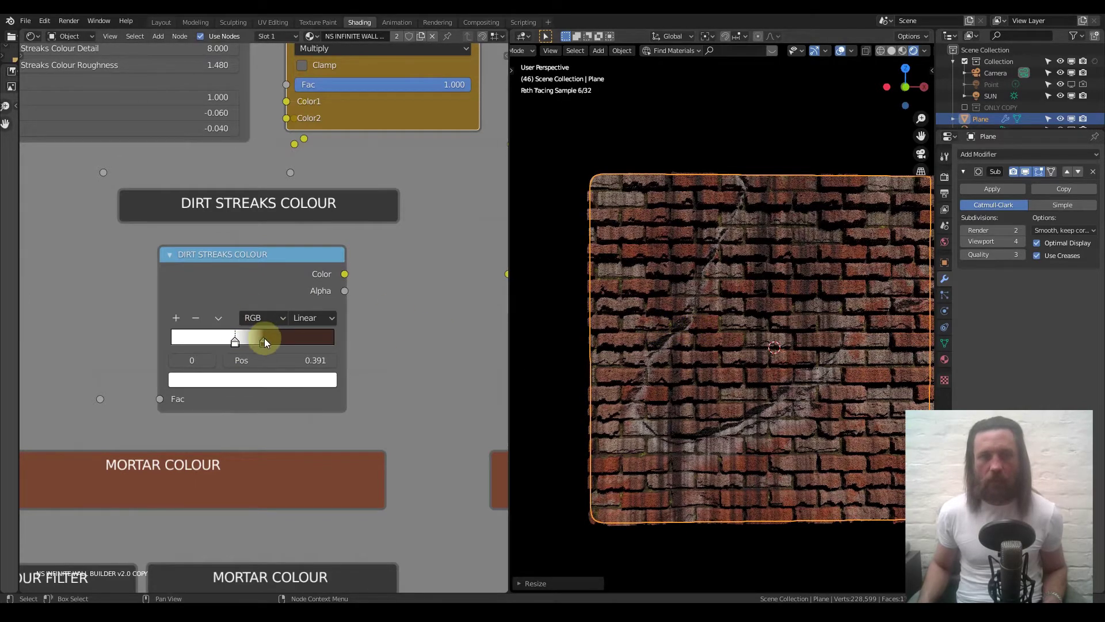
drag(237, 341, 263, 346)
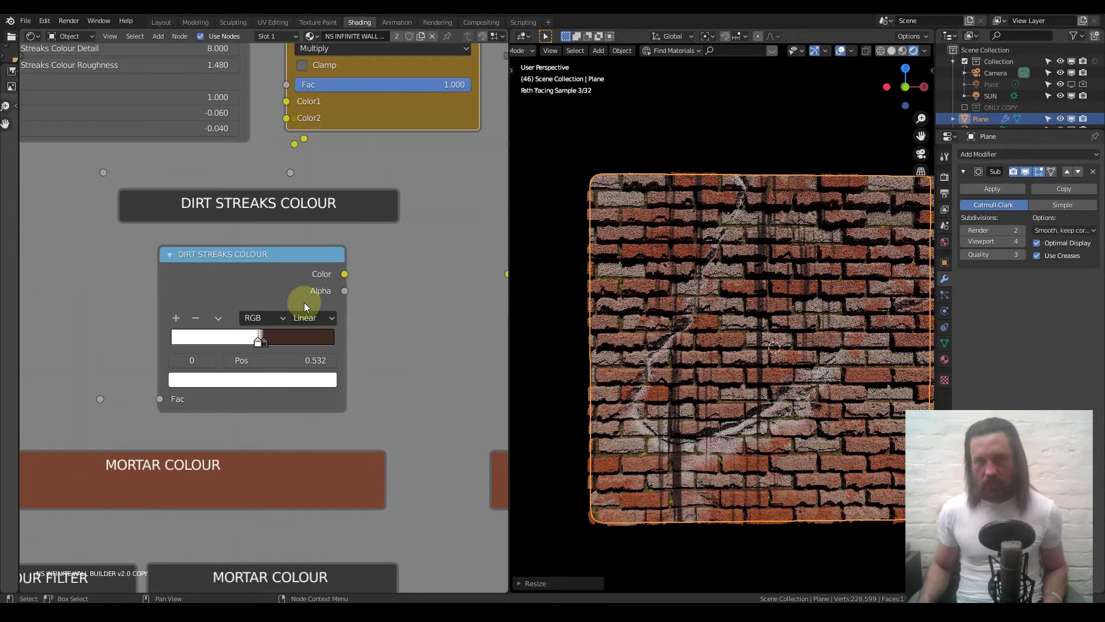
scroll(303, 300, down, 3)
middle_drag(328, 218, 314, 302)
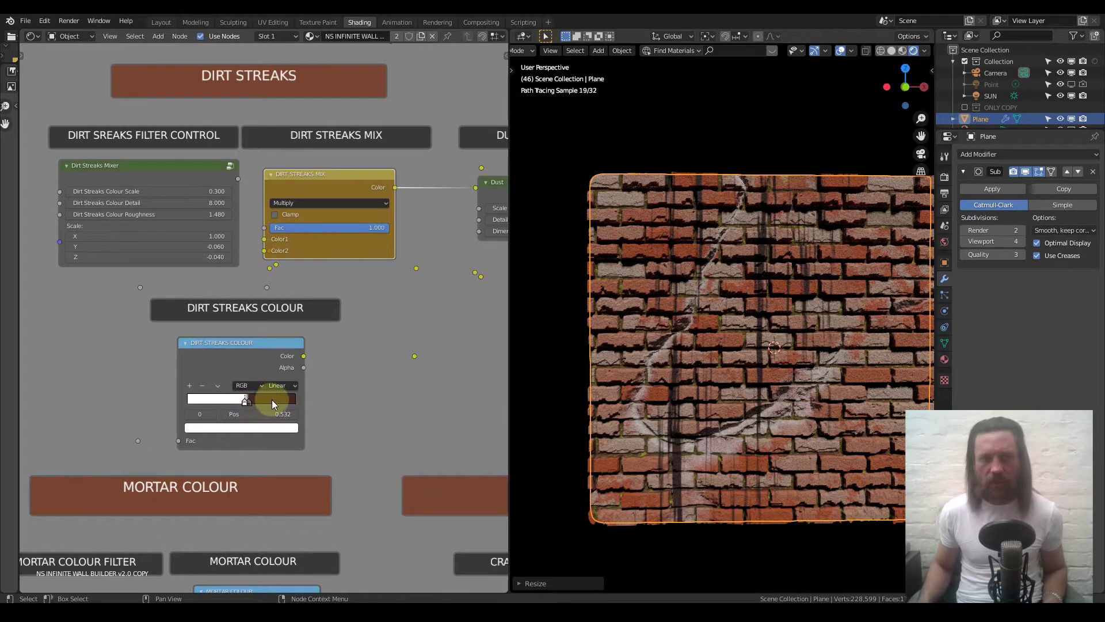
- Try a Dirt Streaks Colour Scale of 1 in the Dirt Streaks Mixer node, and undo the change
scroll(199, 184, up, 5)
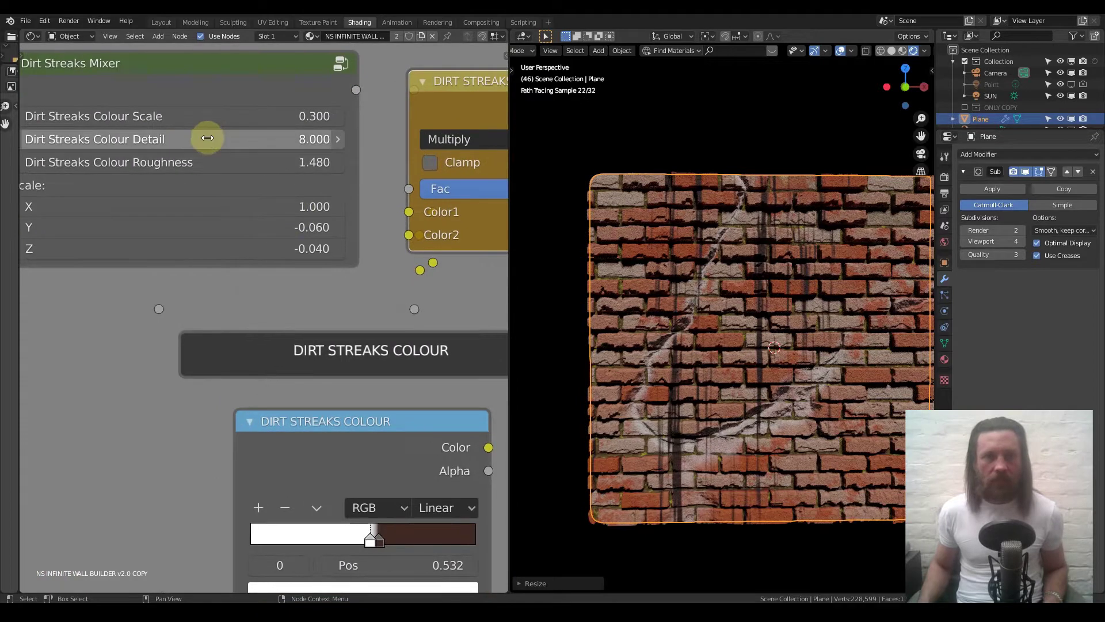
scroll(214, 182, down, 2)
scroll(214, 182, up, 1)
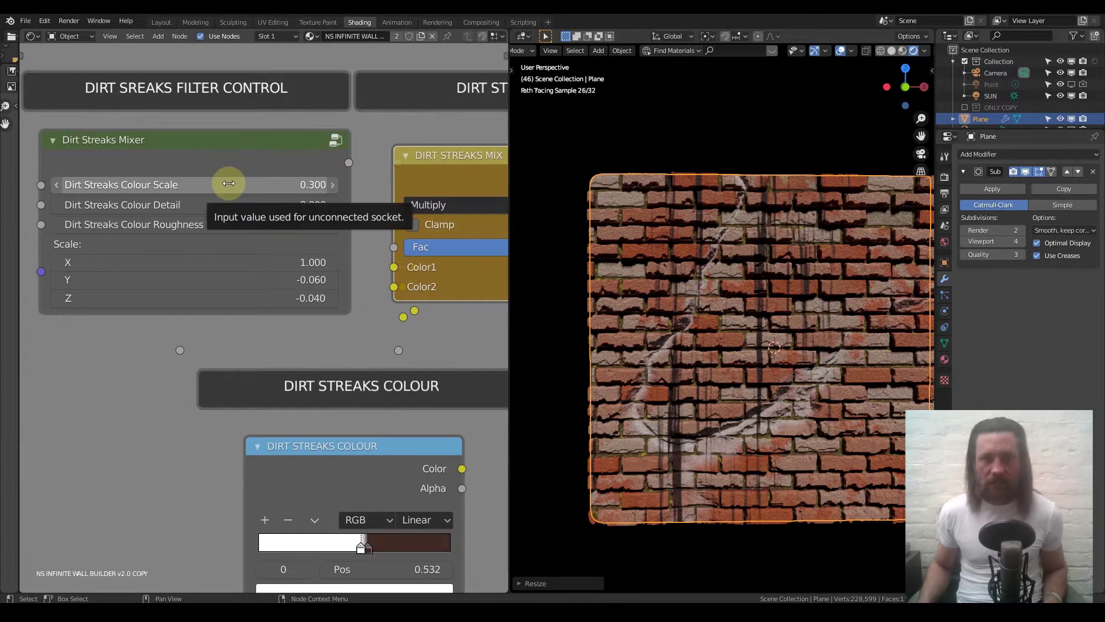
click(228, 183)
text(1)
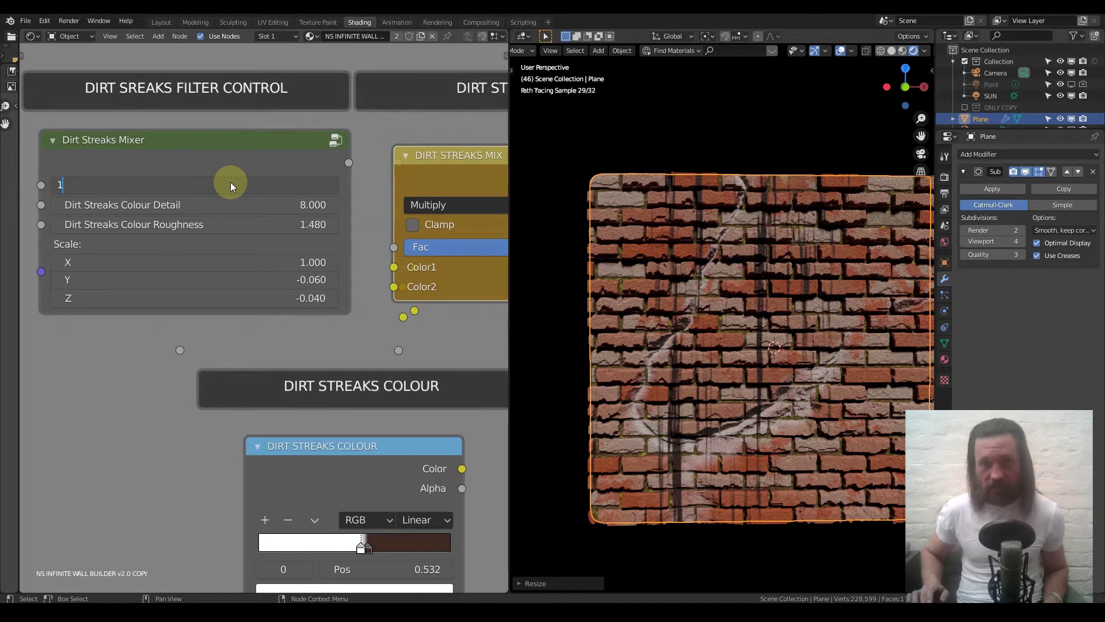
key(Return)
key(ctrl+z)
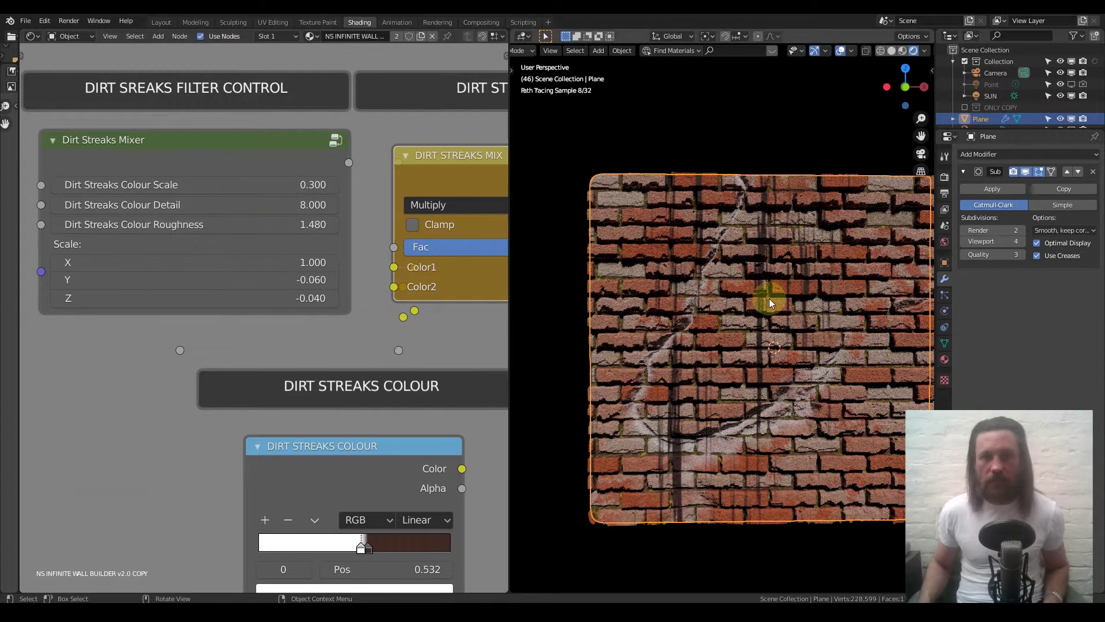
- Lower the Dirt Streaks Mix node's Fac to 0 and raise the Dust Mix node's Fac to 1.000
scroll(237, 218, down, 4)
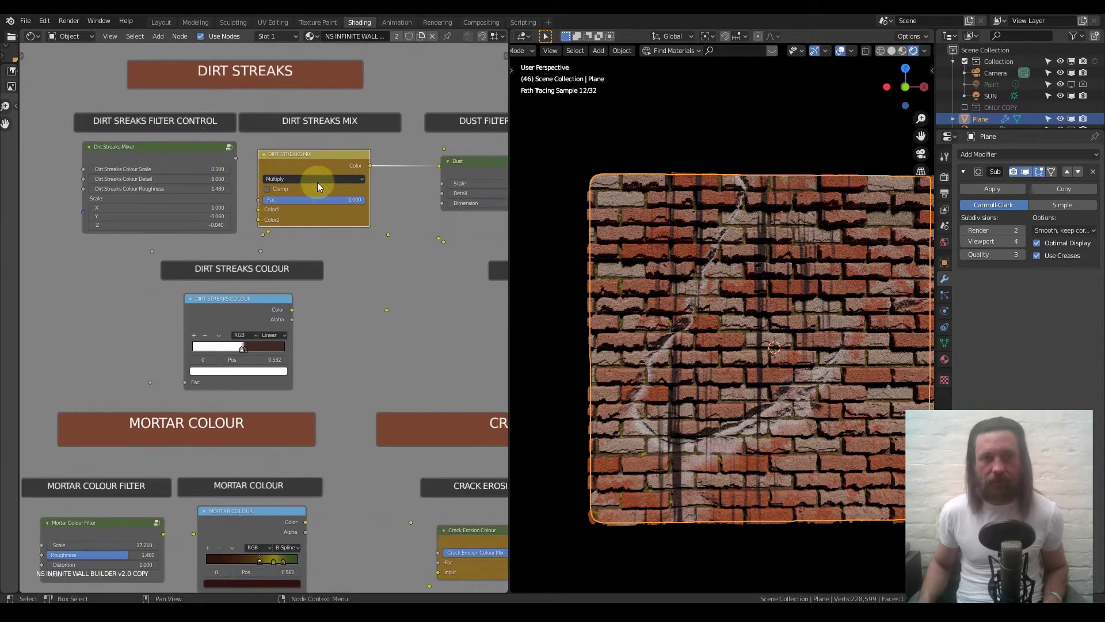
scroll(305, 178, up, 2)
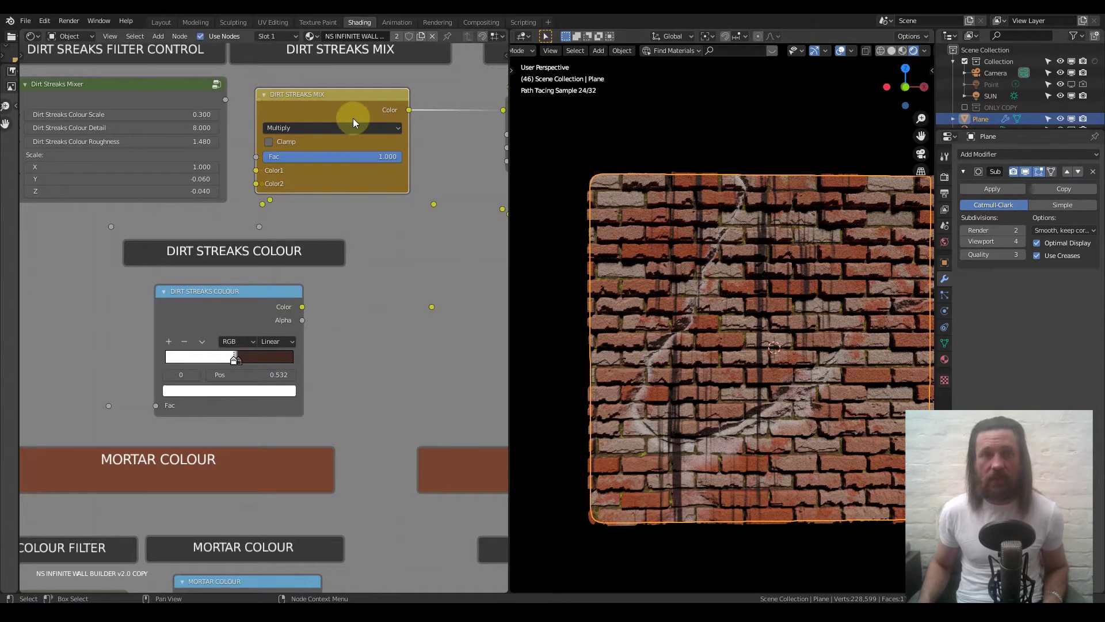
scroll(327, 220, down, 5)
middle_drag(419, 205, 261, 215)
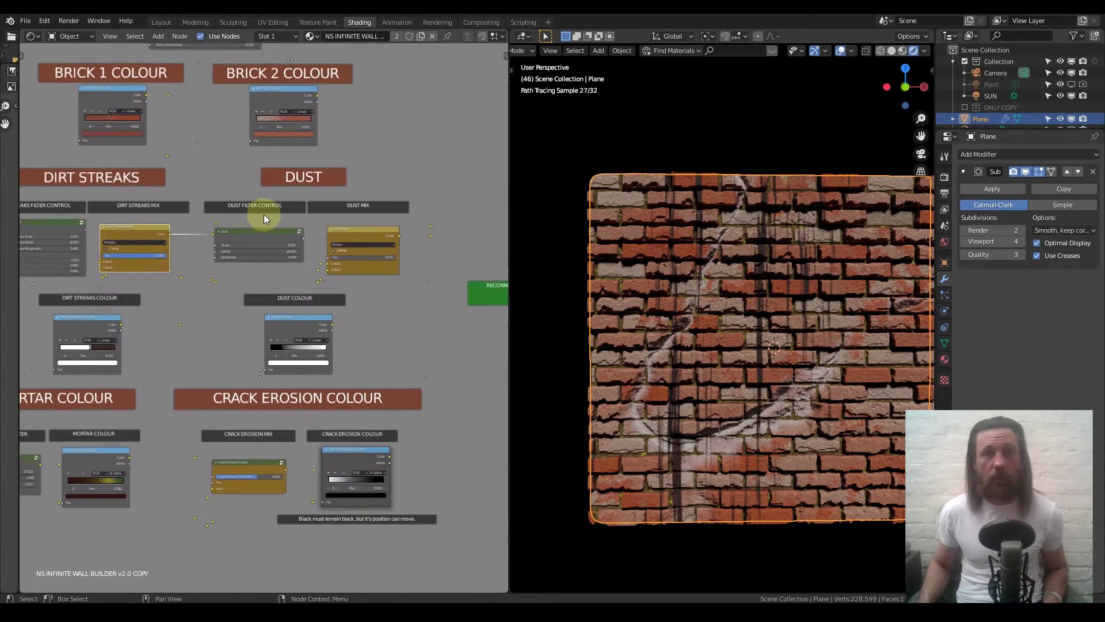
scroll(191, 217, up, 3)
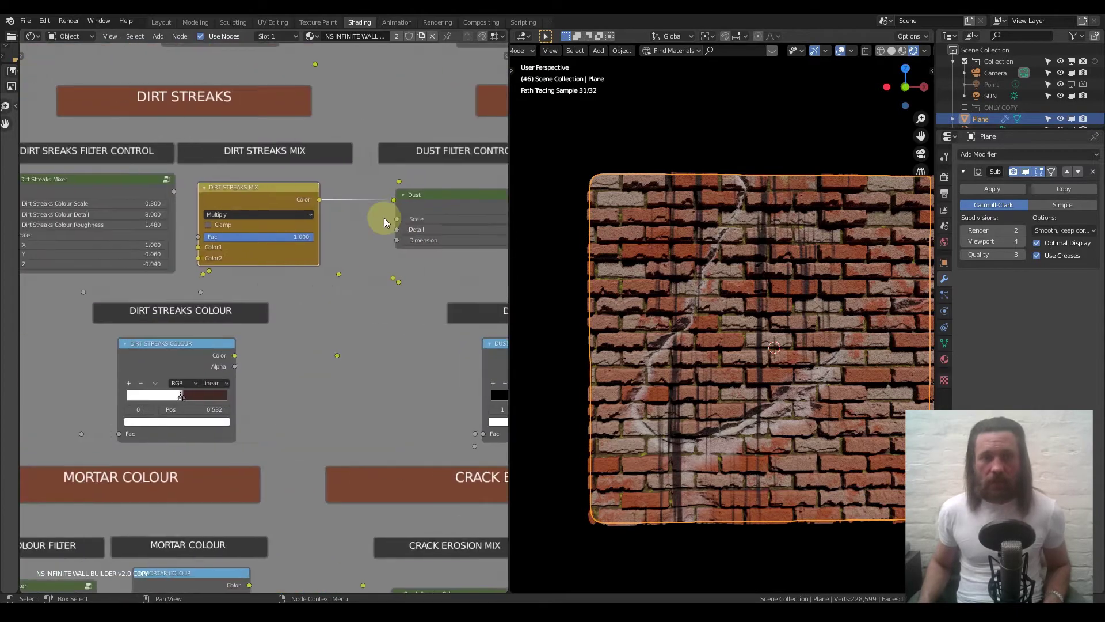
drag(311, 237, 203, 237)
mouse_move(339, 221)
middle_down()
mouse_move(116, 223)
mouse_move(275, 230)
middle_up()
drag(345, 260, 415, 259)
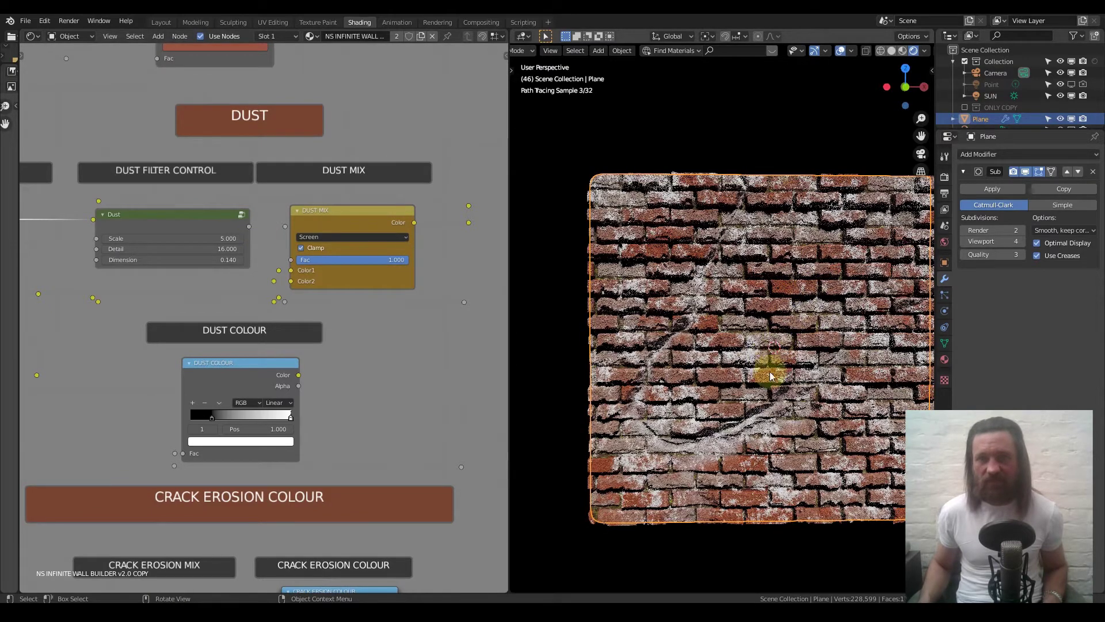
- Try the Dust Colour ramp's black stop at 0.909, and set it to 0.618 with the white stop at 0.664
scroll(118, 260, up, 4)
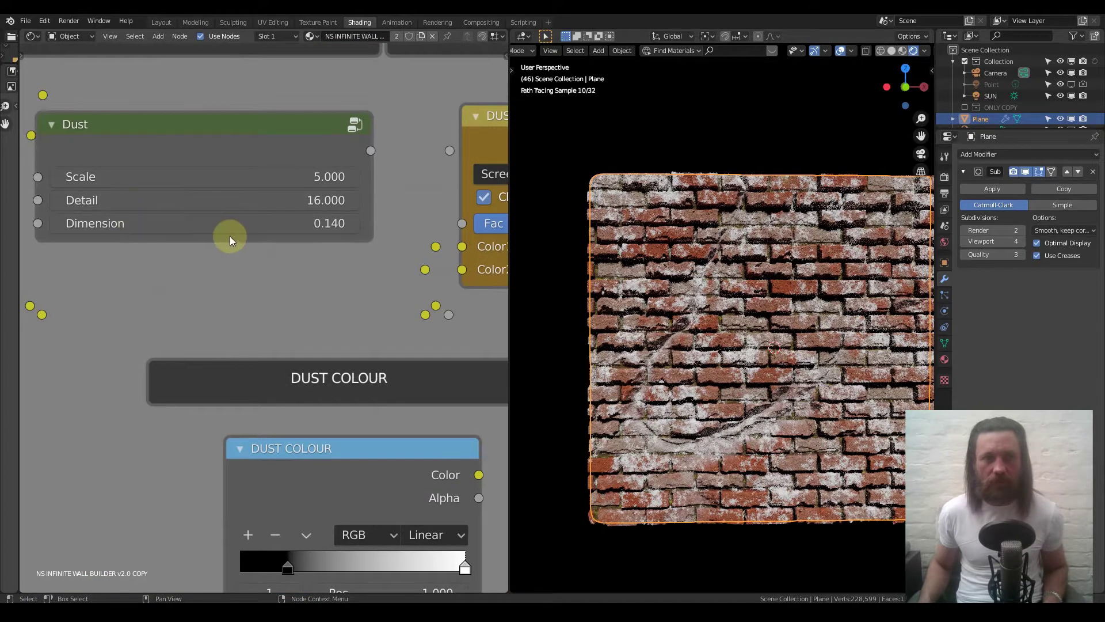
scroll(320, 365, down, 2)
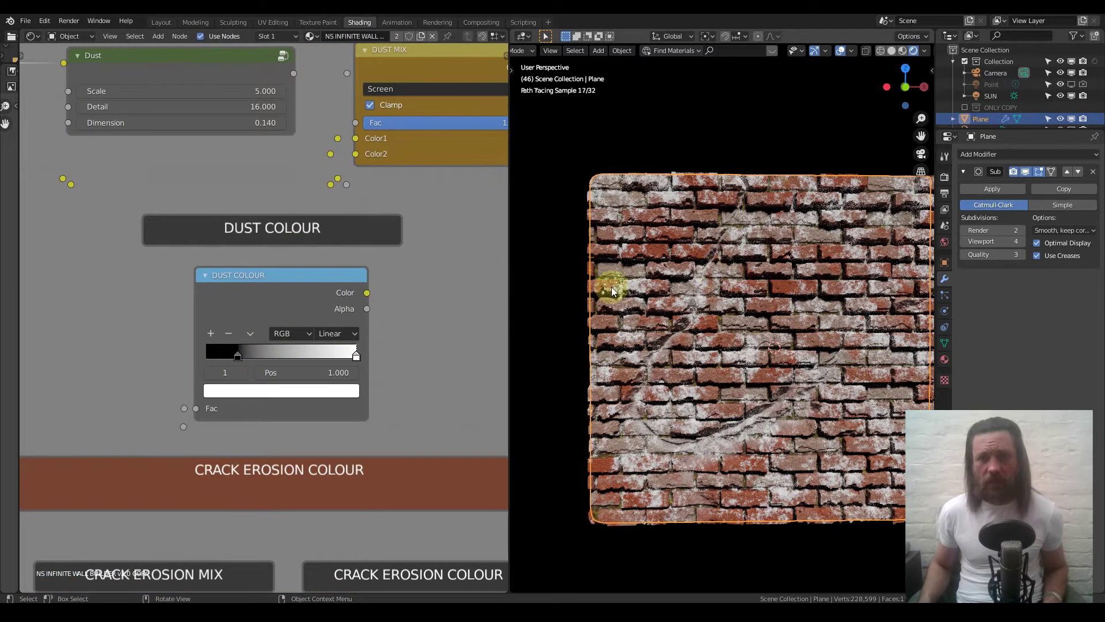
scroll(217, 316, down, 2)
mouse_move(217, 316)
middle_down()
mouse_move(419, 321)
mouse_move(180, 296)
middle_up()
scroll(387, 289, up, 3)
middle_drag(387, 289, 330, 274)
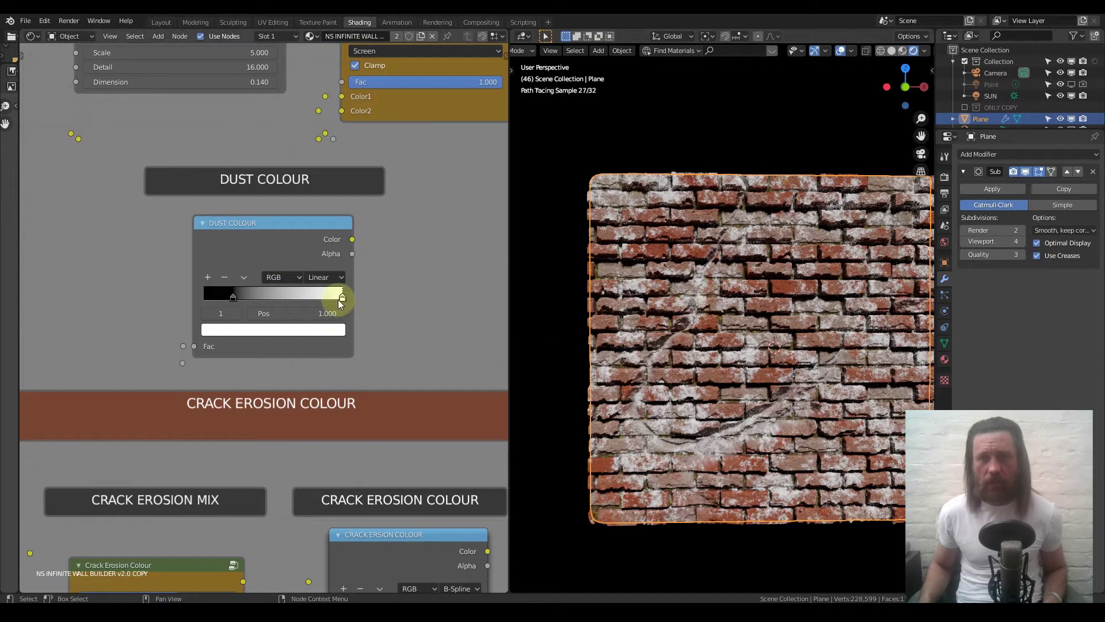
drag(233, 295, 331, 294)
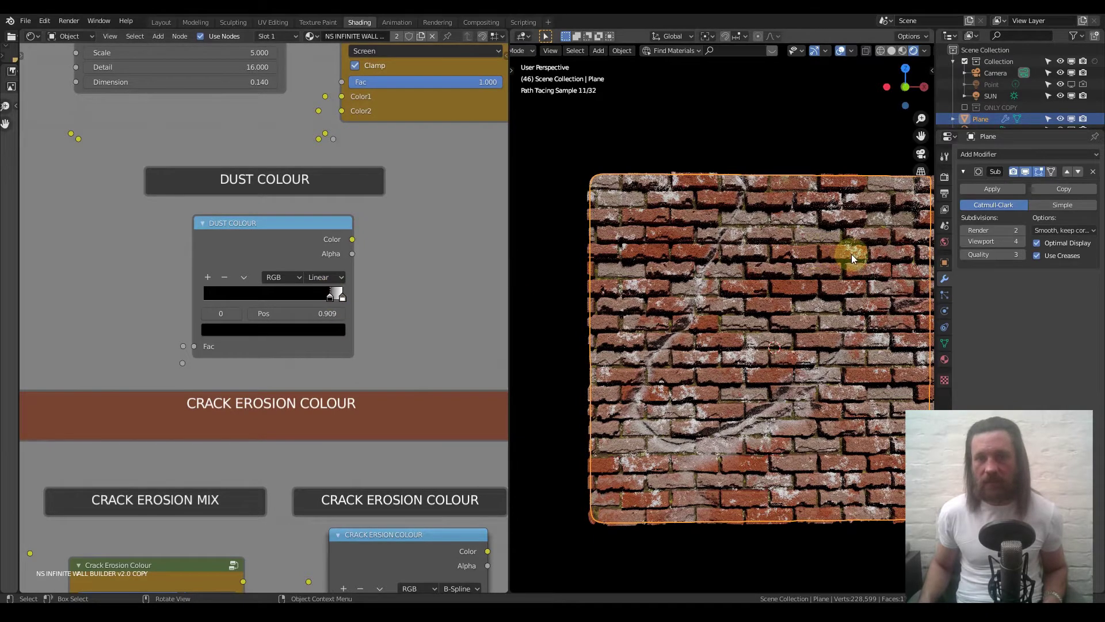
drag(327, 296, 288, 297)
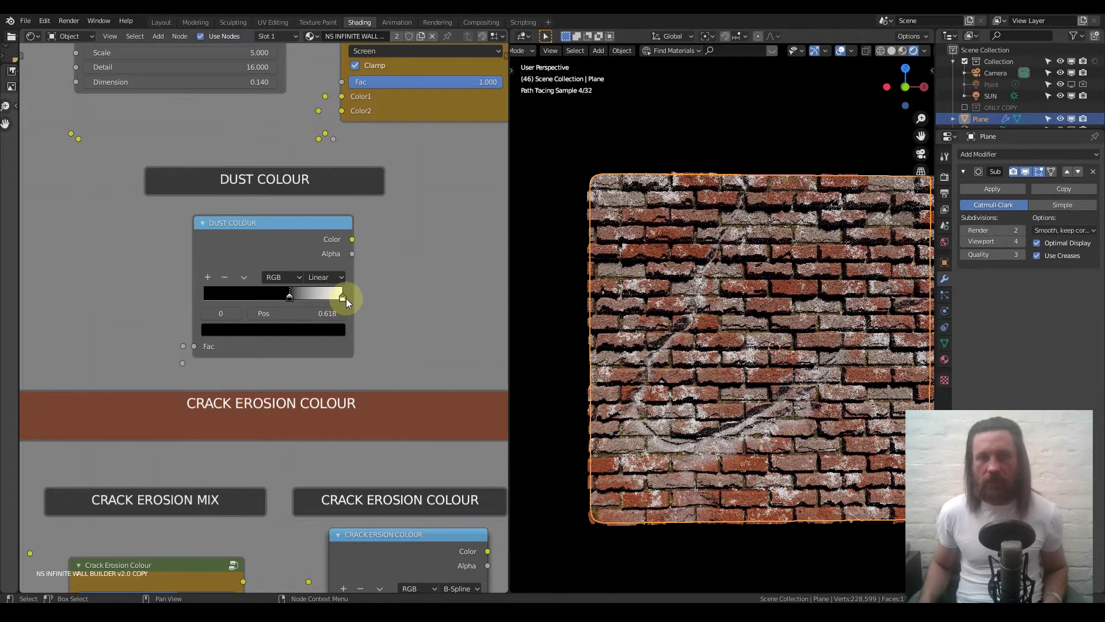
drag(343, 300, 295, 305)
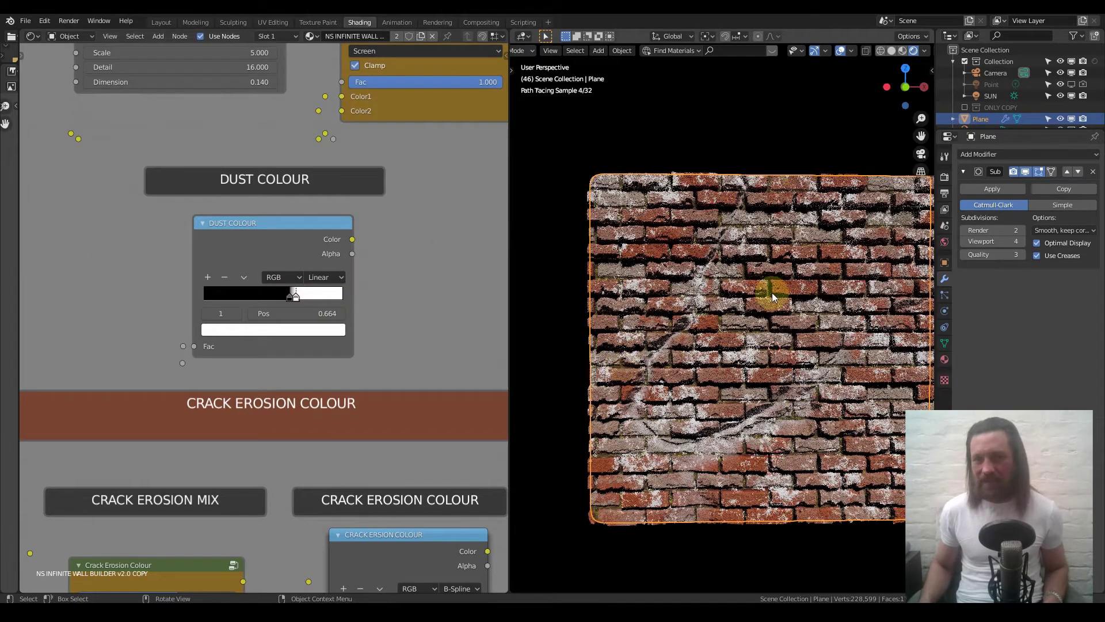
- Lower the Dust Mix node's Fac to 0.000 to remove the dust from the wall
scroll(274, 246, down, 5)
middle_drag(321, 162, 260, 308)
scroll(260, 307, up, 5)
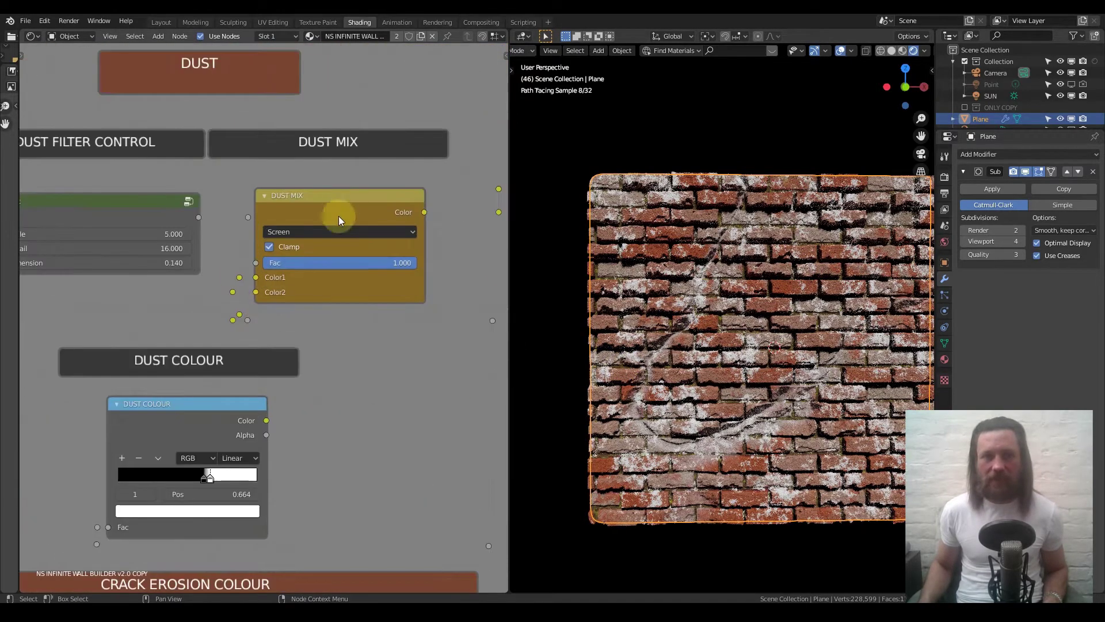
drag(340, 262, 264, 263)
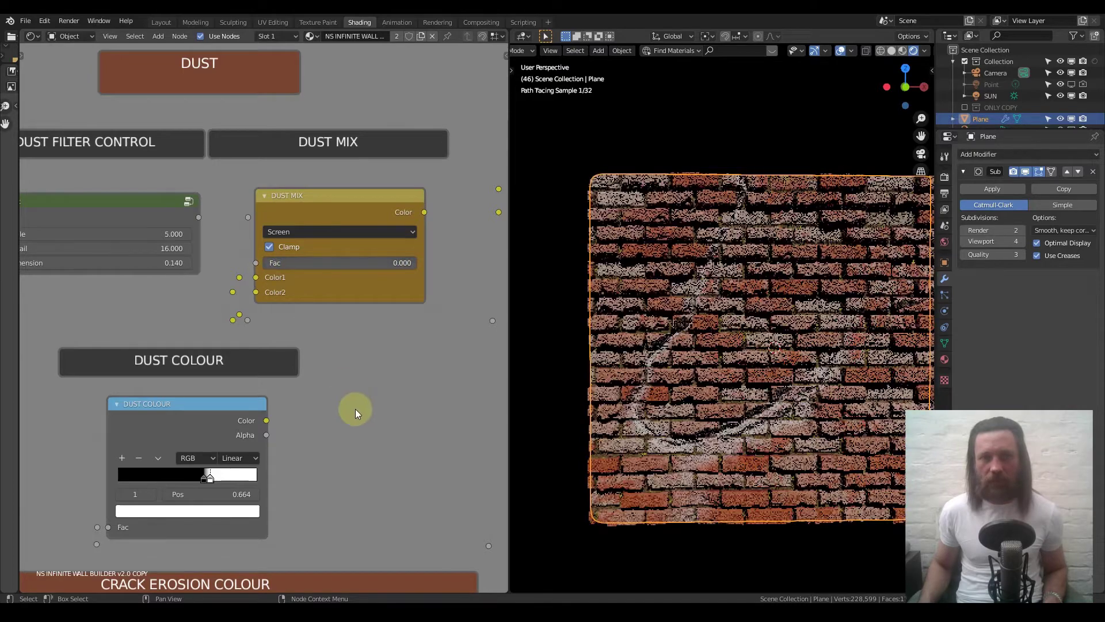
- Move the black stop of the Random Extrusion Control ramp to 0.197 to remove bricks and expose the mortar
scroll(356, 407, down, 5)
middle_drag(290, 448, 382, 309)
middle_drag(281, 325, 329, 323)
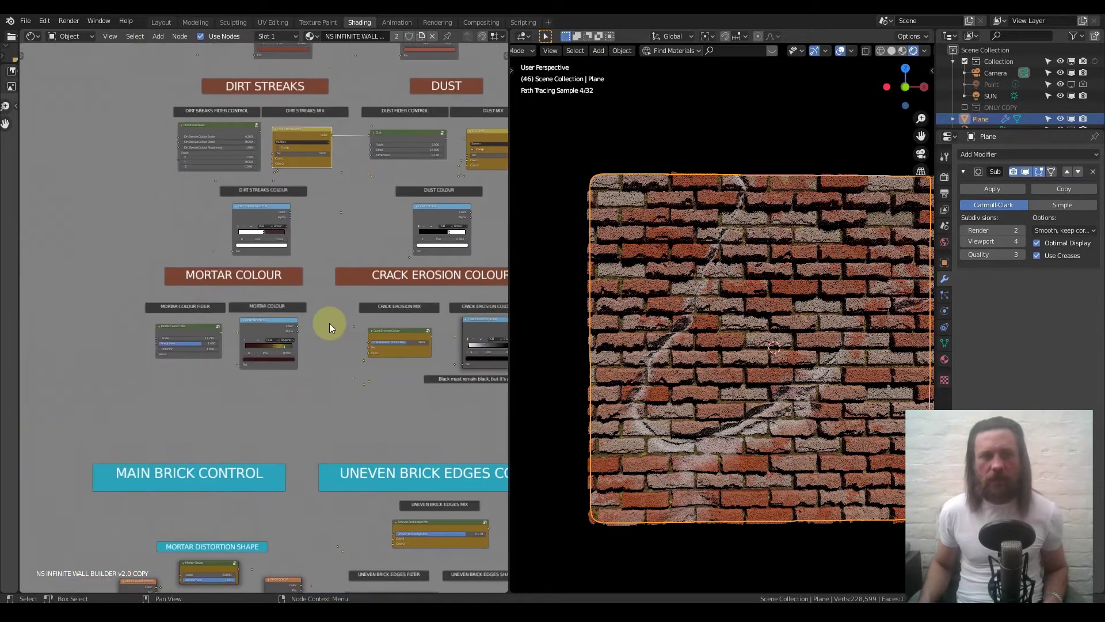
scroll(329, 323, up, 5)
scroll(368, 190, down, 7)
middle_drag(384, 156, 328, 331)
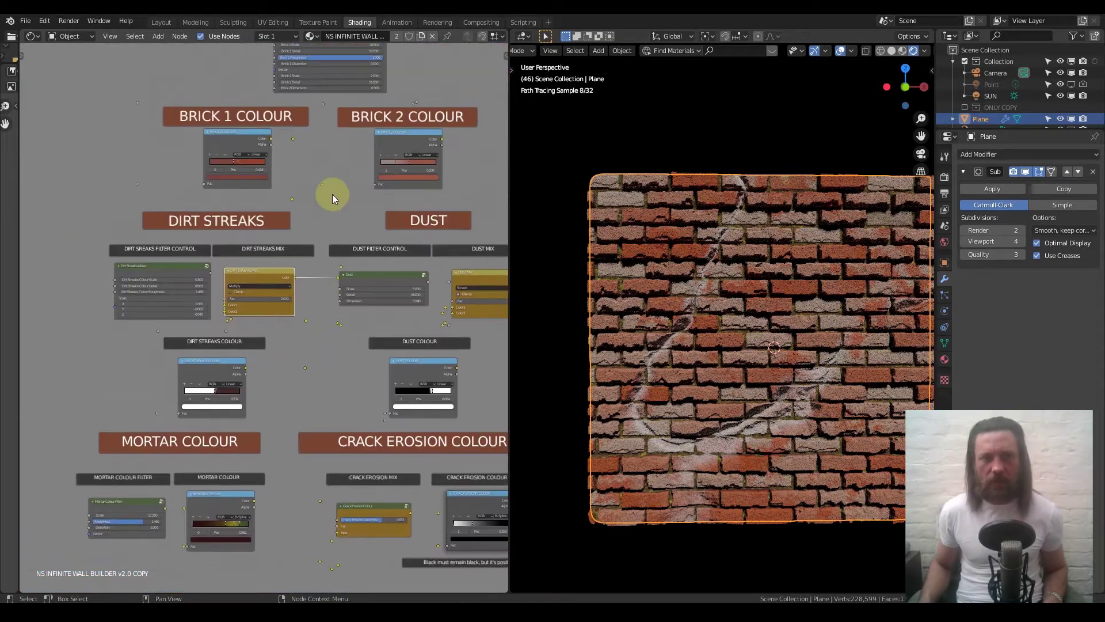
middle_drag(333, 196, 301, 379)
middle_drag(320, 269, 271, 382)
middle_drag(363, 160, 258, 266)
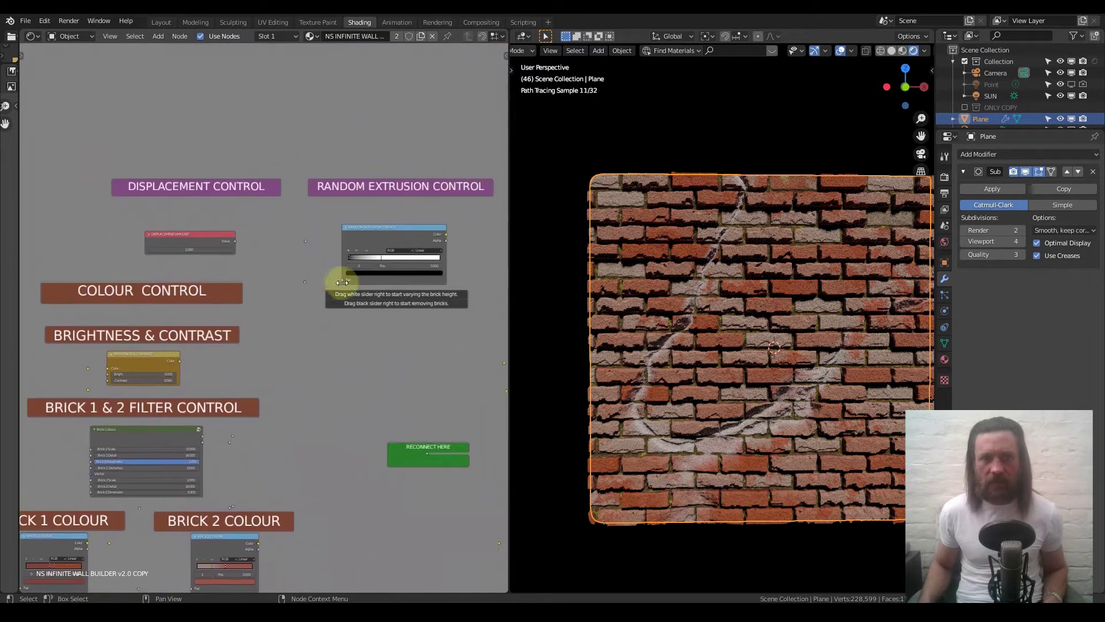
scroll(342, 284, up, 5)
middle_drag(353, 224, 239, 265)
scroll(273, 255, up, 6)
scroll(274, 254, up, 2)
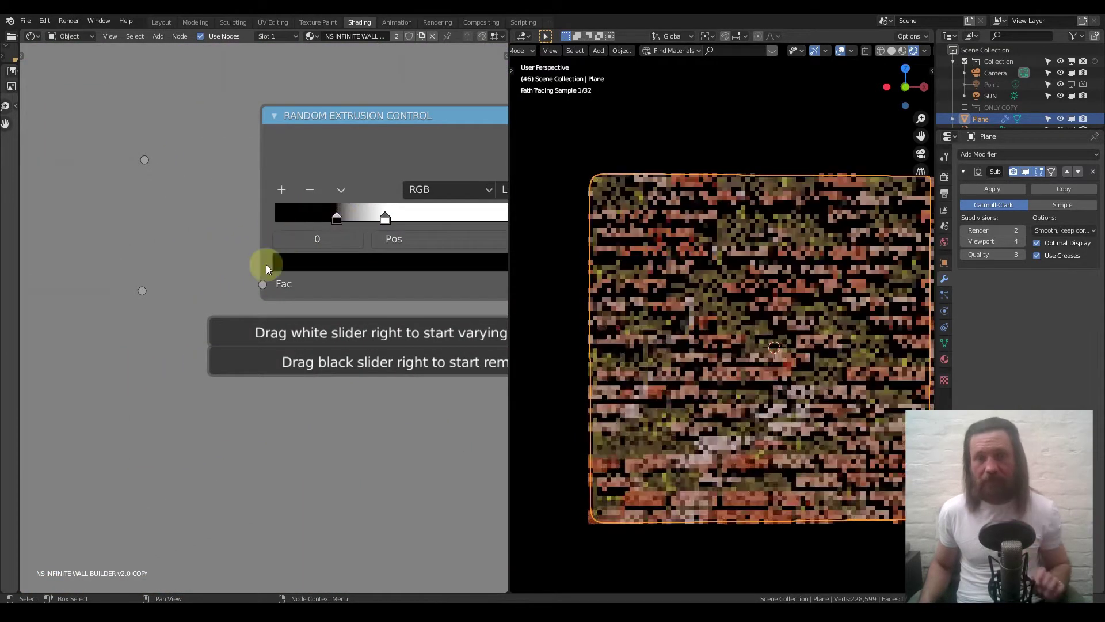
- Examine the Mortar Colour ramp and the Scale, Roughness and Distortion settings of the Mortar Colour Filter node
scroll(206, 340, down, 5)
scroll(201, 340, down, 6)
middle_drag(126, 478, 290, 179)
mouse_move(255, 378)
middle_down()
mouse_move(272, 317)
mouse_move(339, 191)
middle_up()
scroll(259, 307, up, 5)
scroll(257, 309, up, 3)
scroll(247, 357, up, 6)
middle_drag(300, 455, 277, 311)
scroll(275, 302, up, 2)
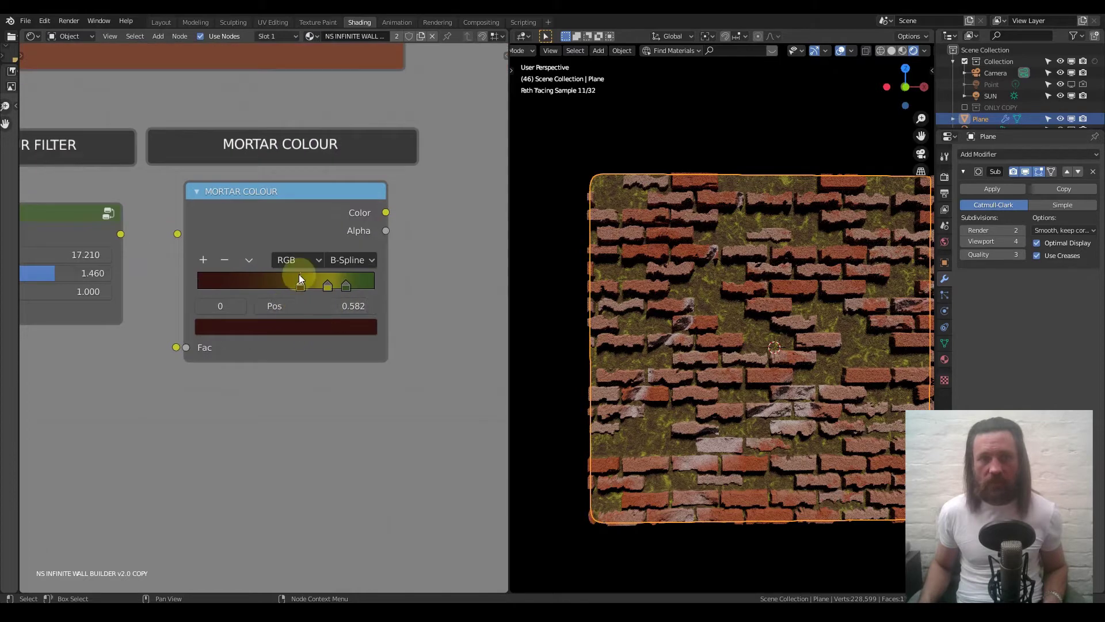
middle_drag(226, 300, 410, 317)
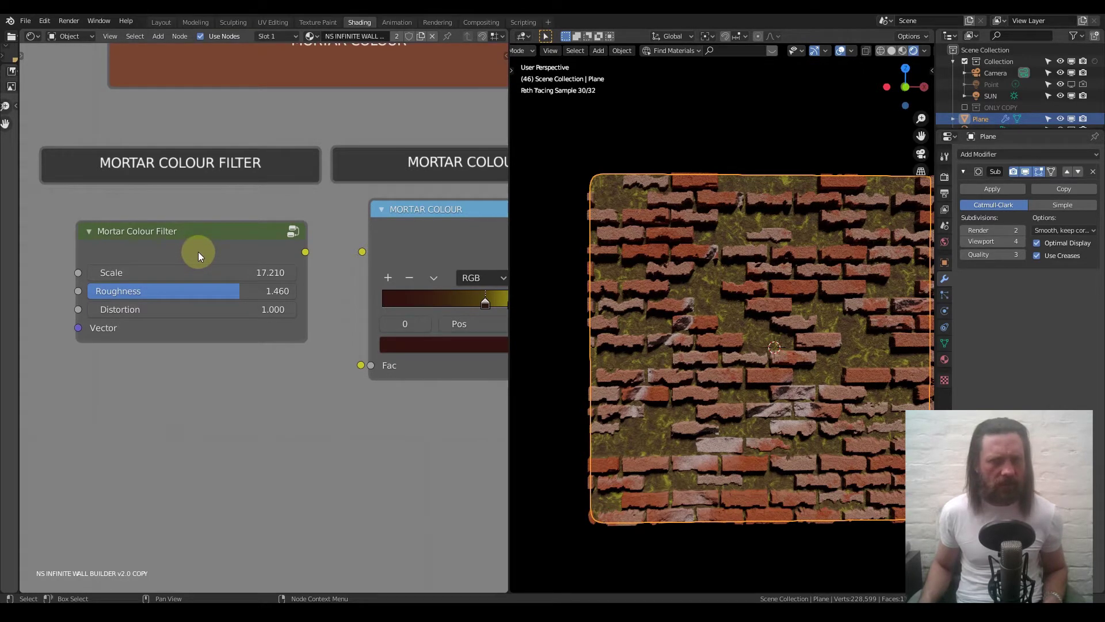
scroll(198, 251, down, 5)
middle_drag(334, 274, 141, 277)
middle_drag(236, 272, 126, 252)
middle_drag(327, 244, 321, 244)
middle_drag(58, 218, 241, 258)
- Restore the bricks by setting the Random Extrusion Control ramp's black stop to 0.000 with the white stop shortly after it
scroll(237, 261, down, 5)
scroll(237, 262, down, 5)
middle_drag(293, 208, 249, 338)
middle_drag(318, 155, 205, 380)
middle_drag(308, 244, 258, 252)
scroll(258, 252, up, 2)
scroll(257, 251, up, 5)
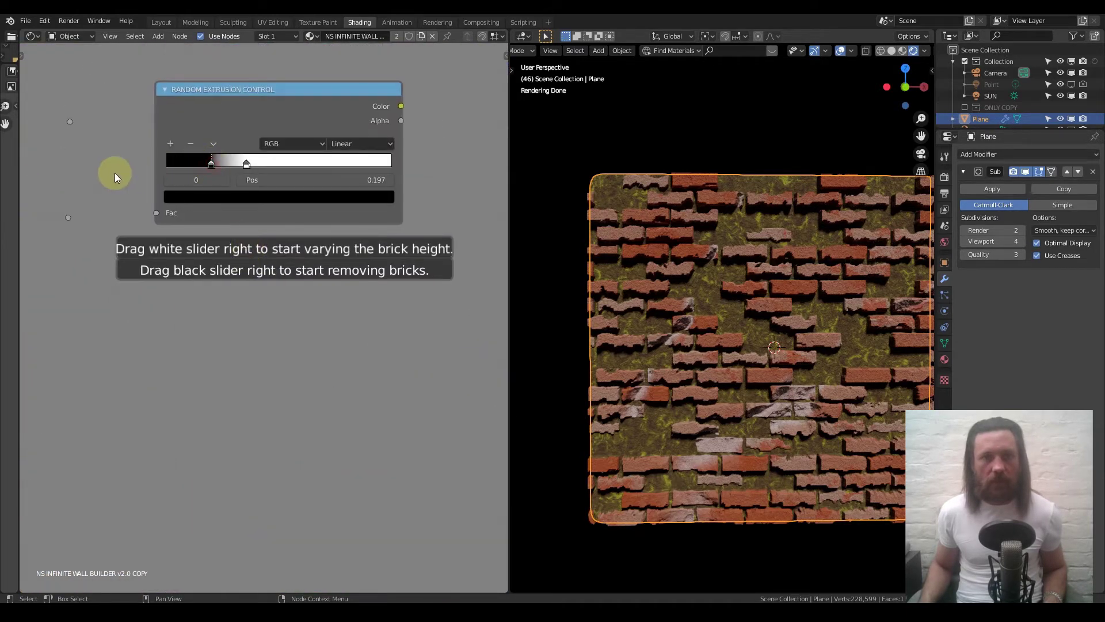
drag(211, 163, 183, 166)
click(238, 162)
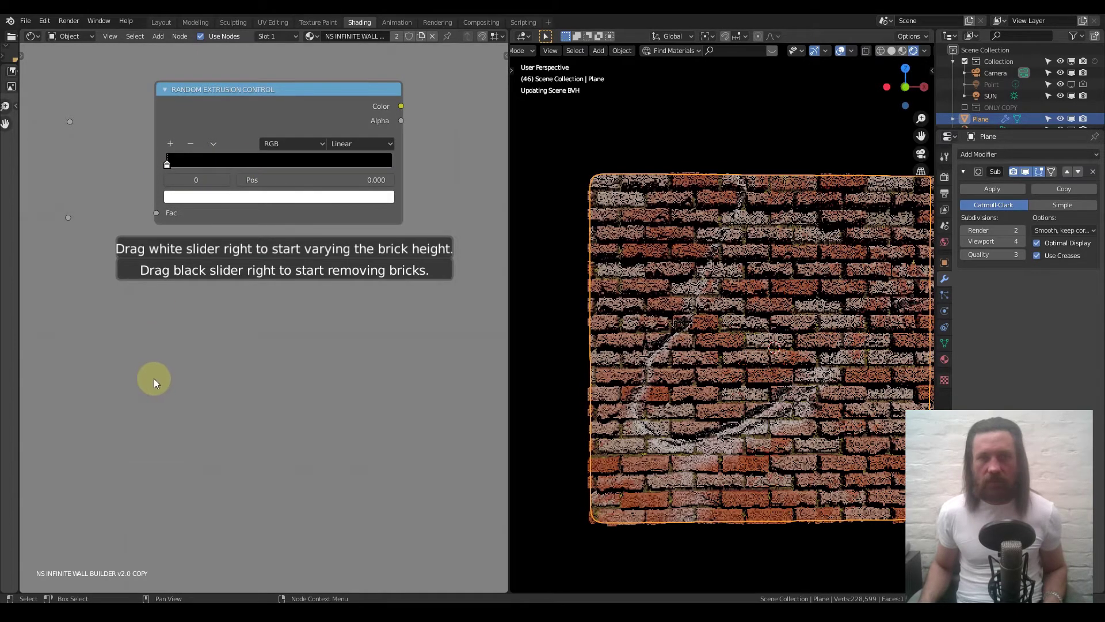
scroll(154, 378, down, 10)
scroll(241, 286, up, 5)
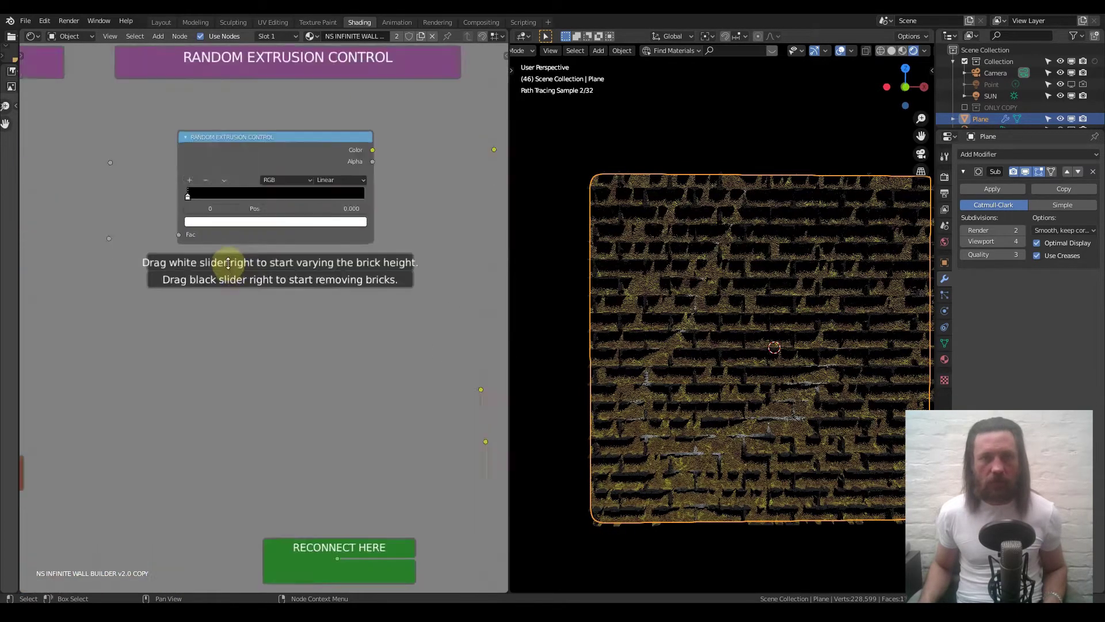
mouse_move(140, 125)
mouse_down()
mouse_move(161, 123)
mouse_move(103, 126)
mouse_move(139, 126)
mouse_up()
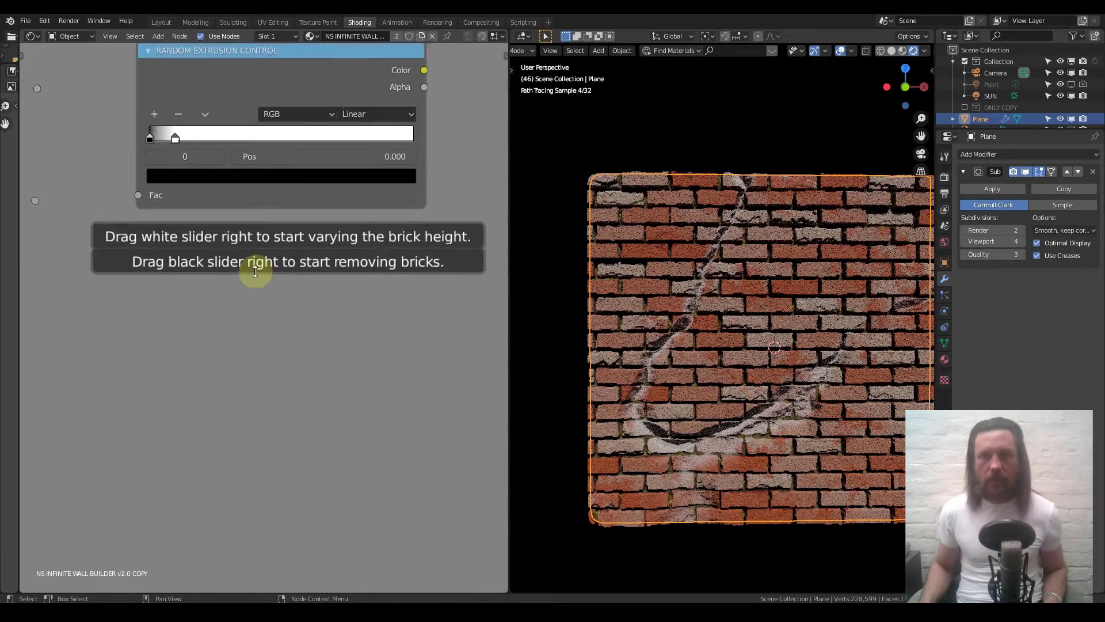
- Look over the Crack Erosion Colour and Uneven Brick Edges sections, and examine the Cracks 0 / 1 Bump node's settings
scroll(254, 273, down, 6)
scroll(340, 312, up, 3)
middle_drag(303, 530, 321, 217)
scroll(336, 172, up, 4)
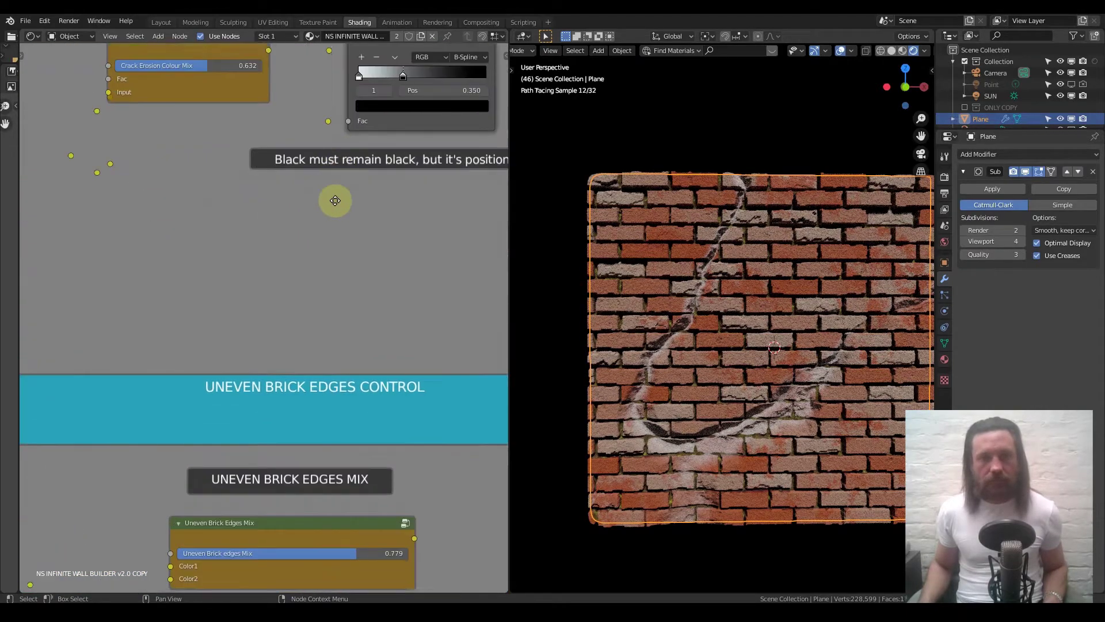
click(371, 208)
scroll(370, 230, down, 5)
scroll(413, 229, up, 2)
middle_drag(412, 230, 287, 314)
middle_drag(409, 461, 366, 289)
scroll(361, 375, up, 8)
scroll(350, 316, up, 6)
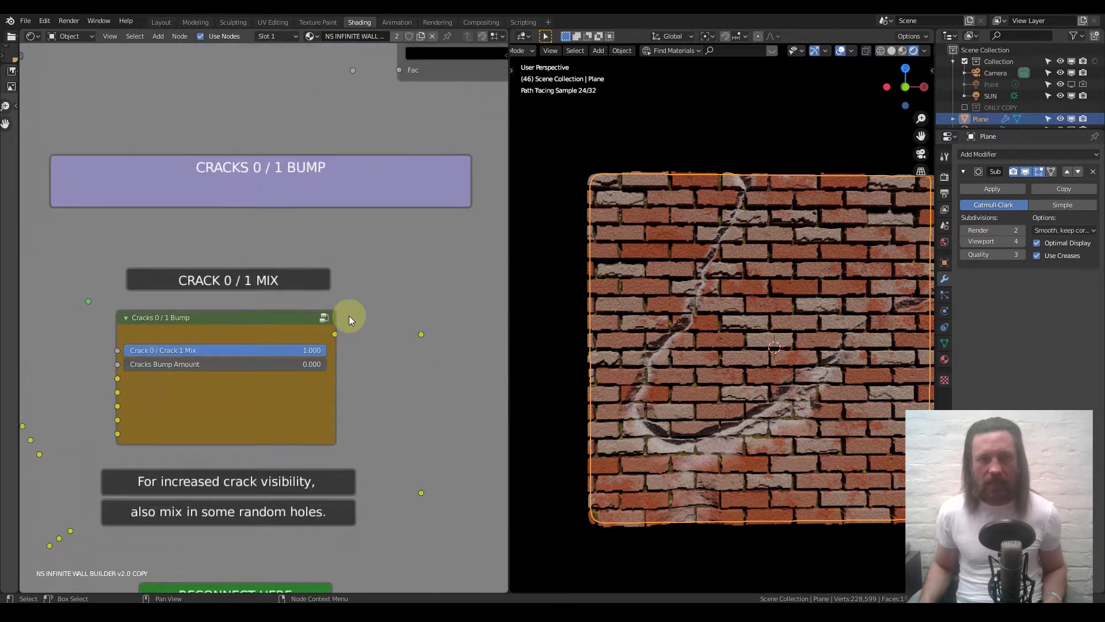
- Examine the Crack 0 / 1 Mix and Crack Mask nodes, and look over the Displacement Effects and colour sections
scroll(373, 292, down, 4)
scroll(373, 291, down, 10)
middle_drag(405, 202, 306, 452)
middle_drag(305, 236, 132, 283)
scroll(297, 268, up, 5)
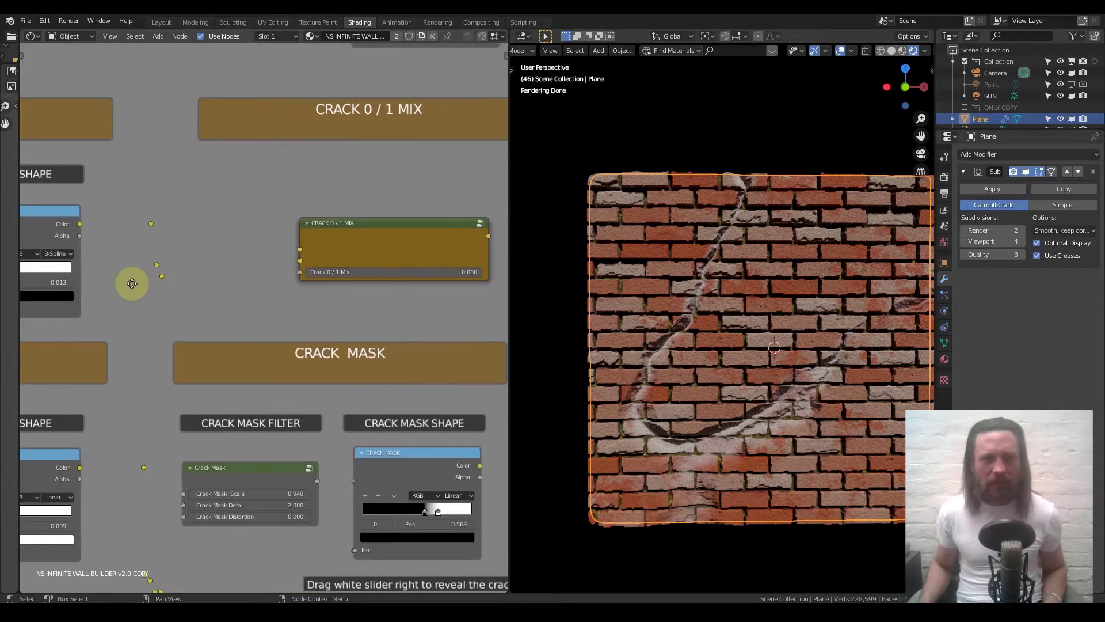
scroll(267, 256, down, 6)
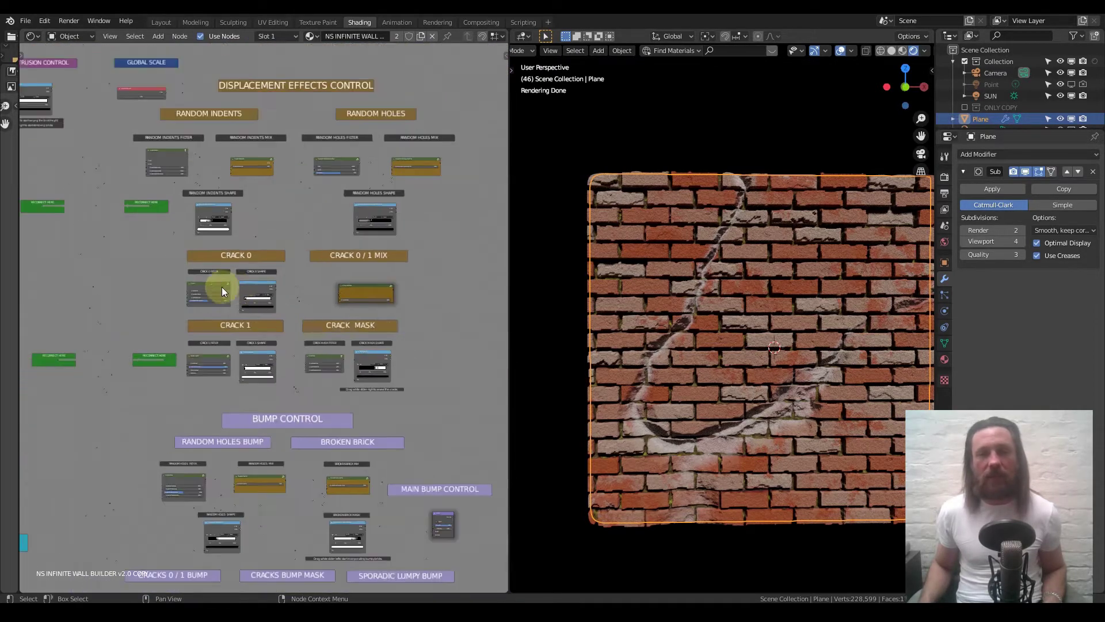
scroll(357, 287, up, 5)
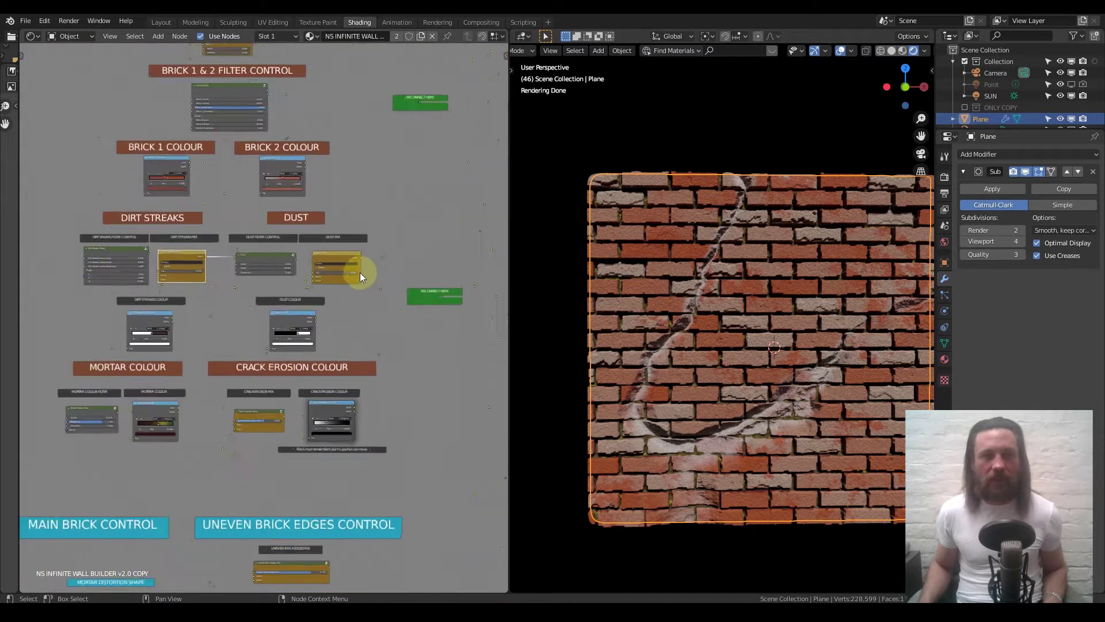
- Set the Crack Erosion Colour Mix to 1.000
scroll(385, 381, down, 1)
scroll(369, 244, up, 4)
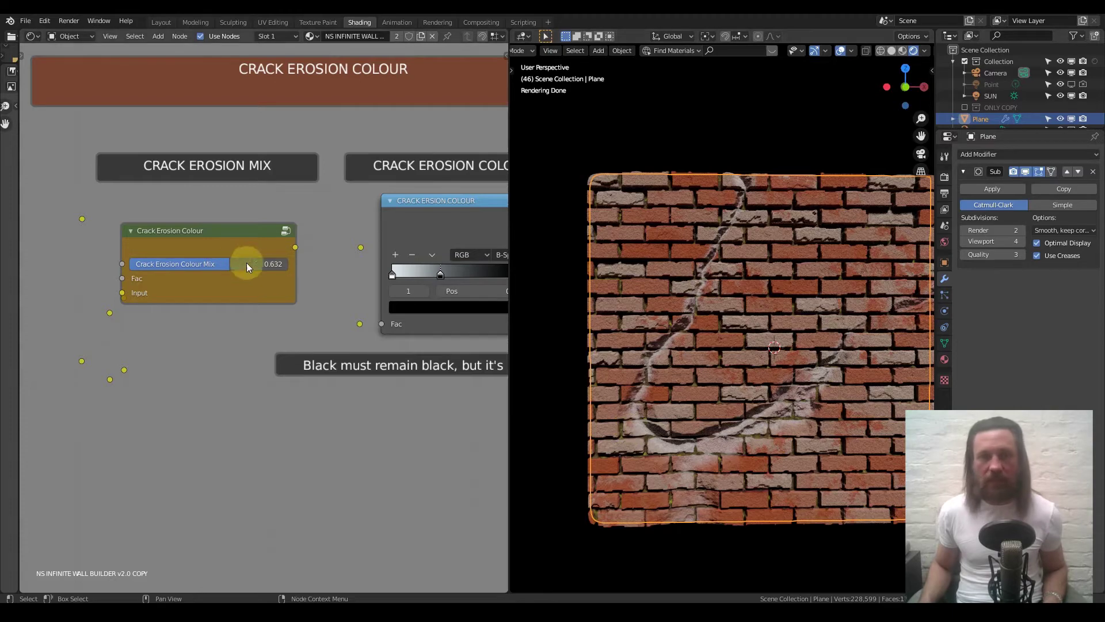
drag(234, 267, 288, 267)
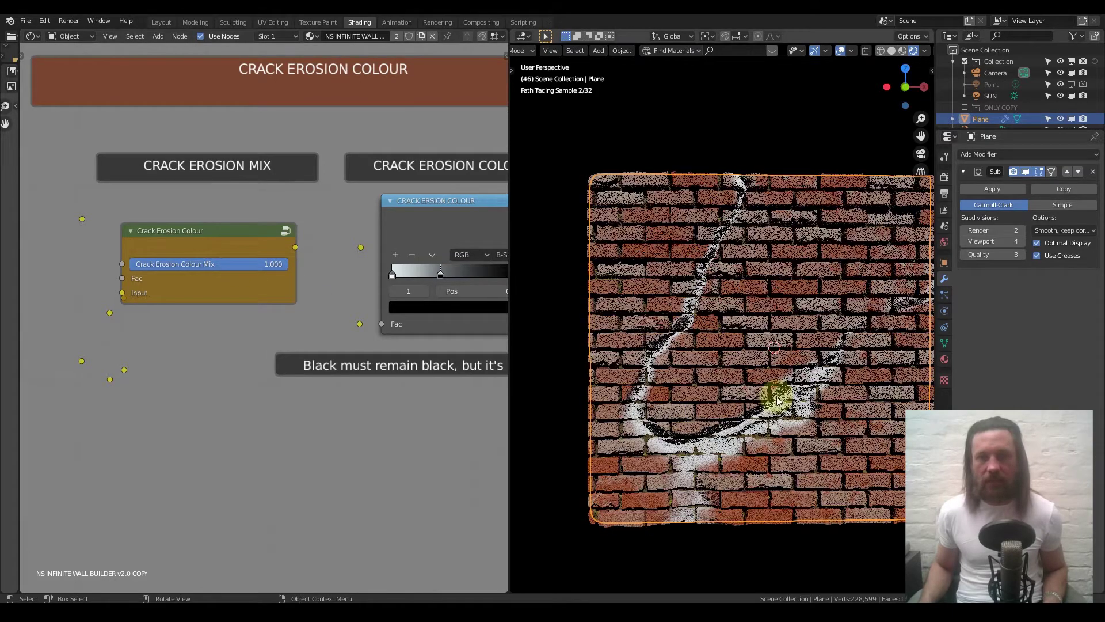
- Move the black stop of the Crack Erosion Colour ramp to position 0.264
middle_drag(428, 303, 314, 313)
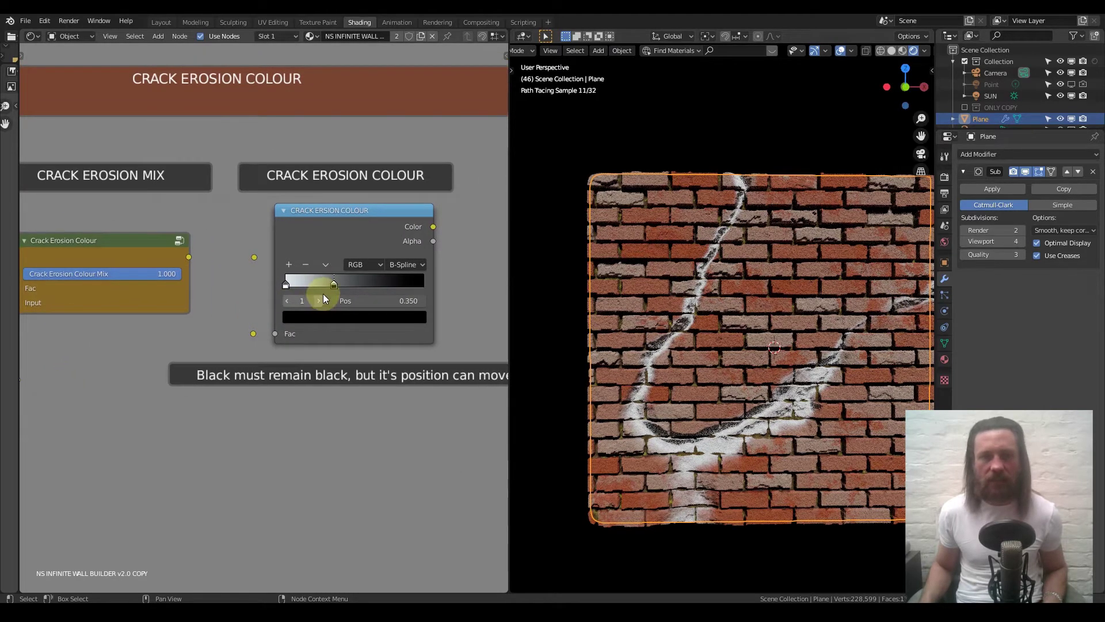
ctrl+scroll(286, 424, right, 3)
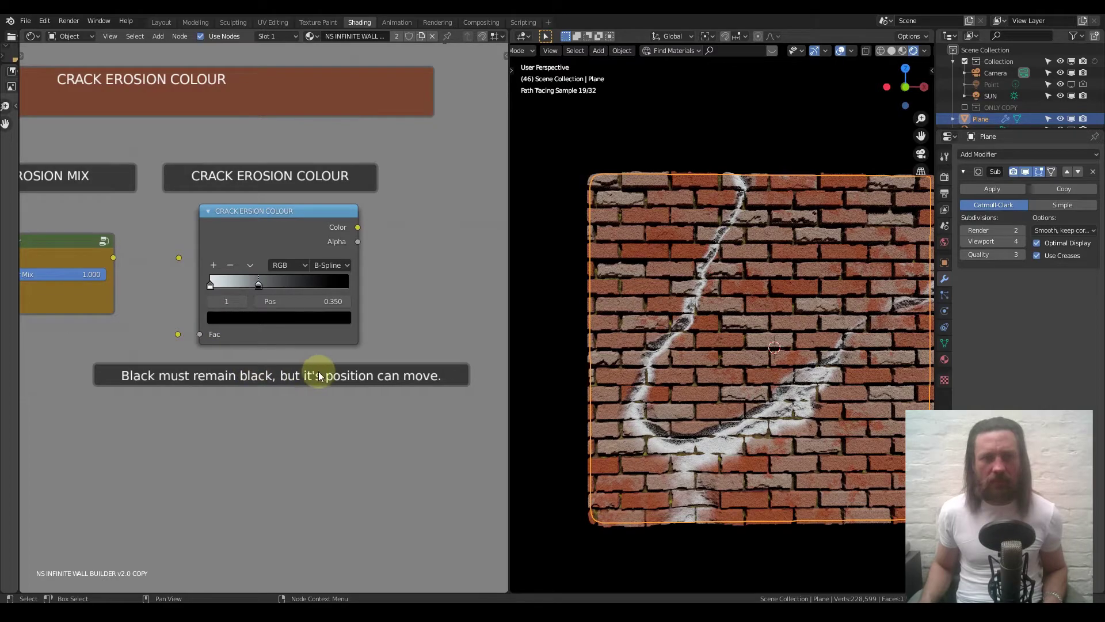
drag(274, 282, 248, 291)
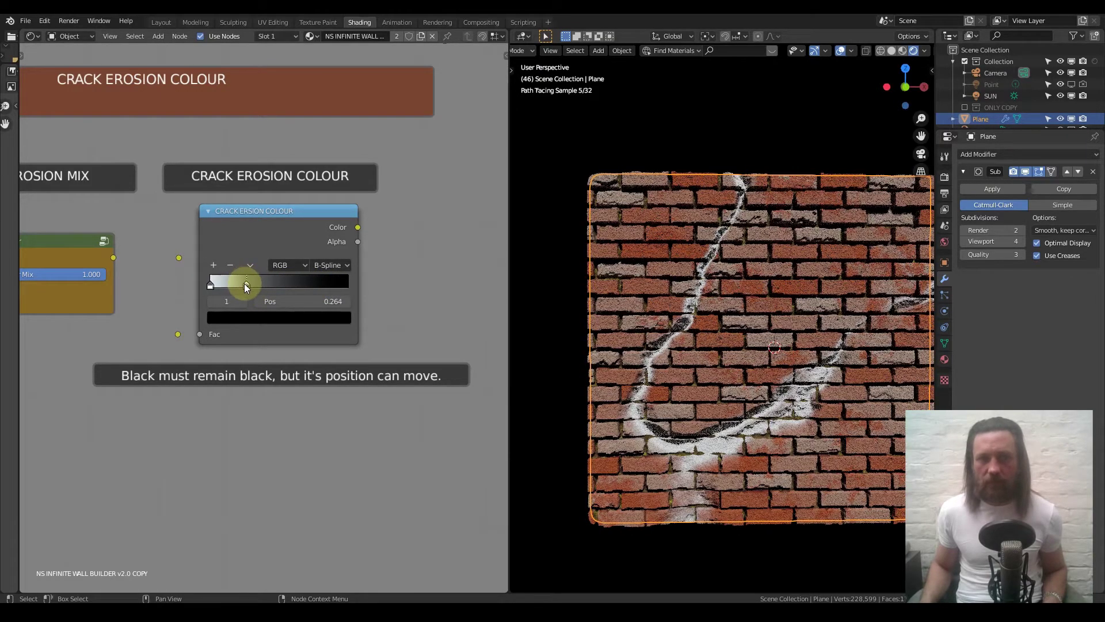
- Reduce the Crack Erosion Colour Mix to 0.645
scroll(207, 399, down, 3)
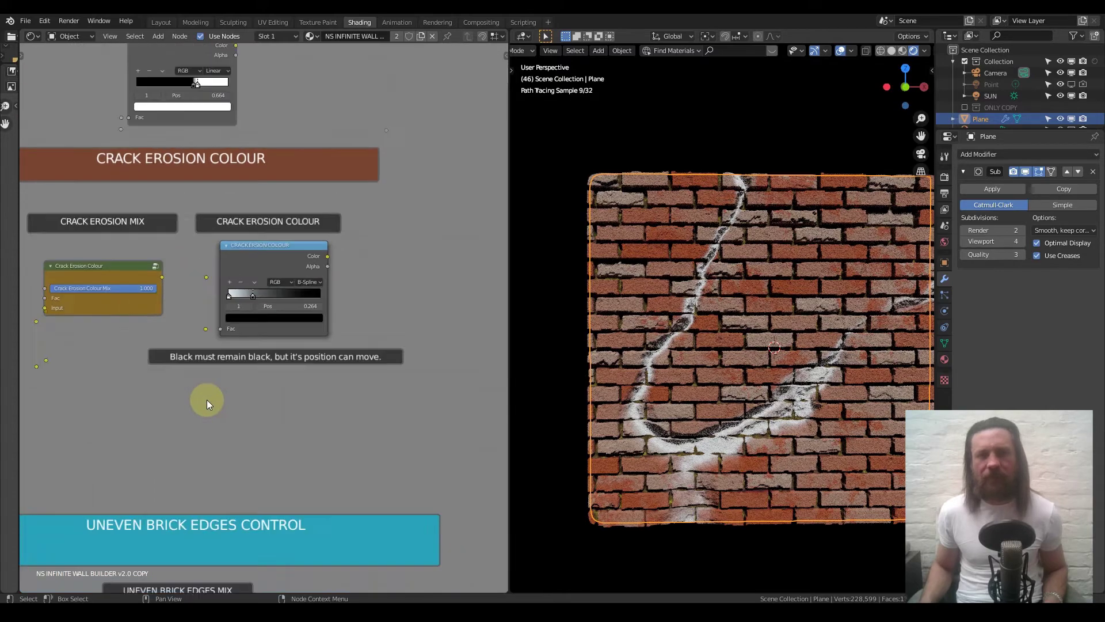
scroll(303, 354, up, 5)
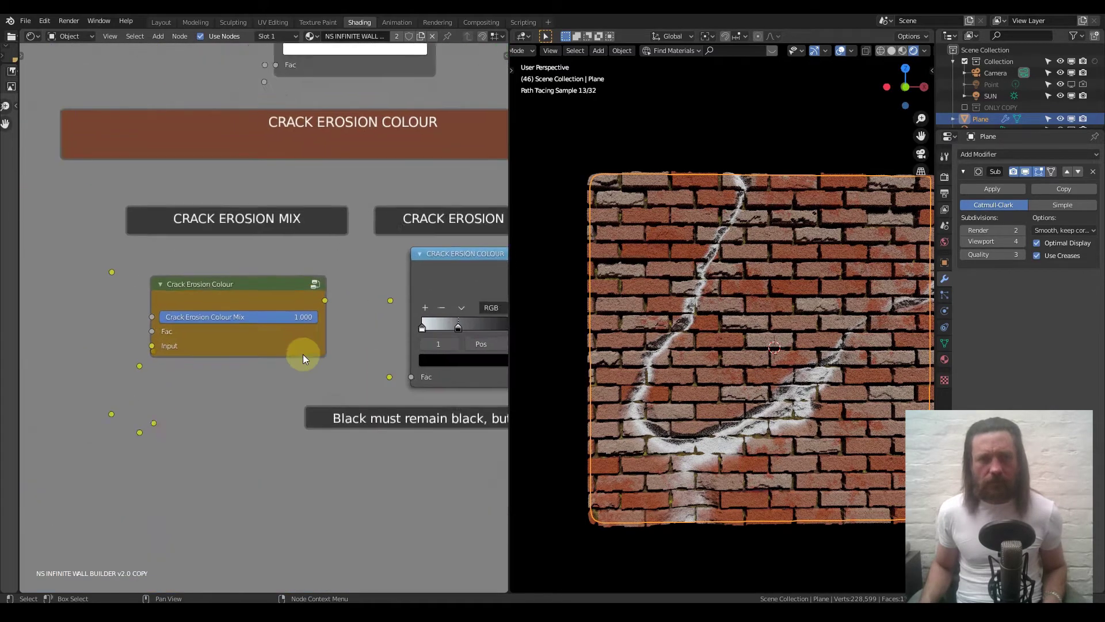
drag(300, 320, 259, 316)
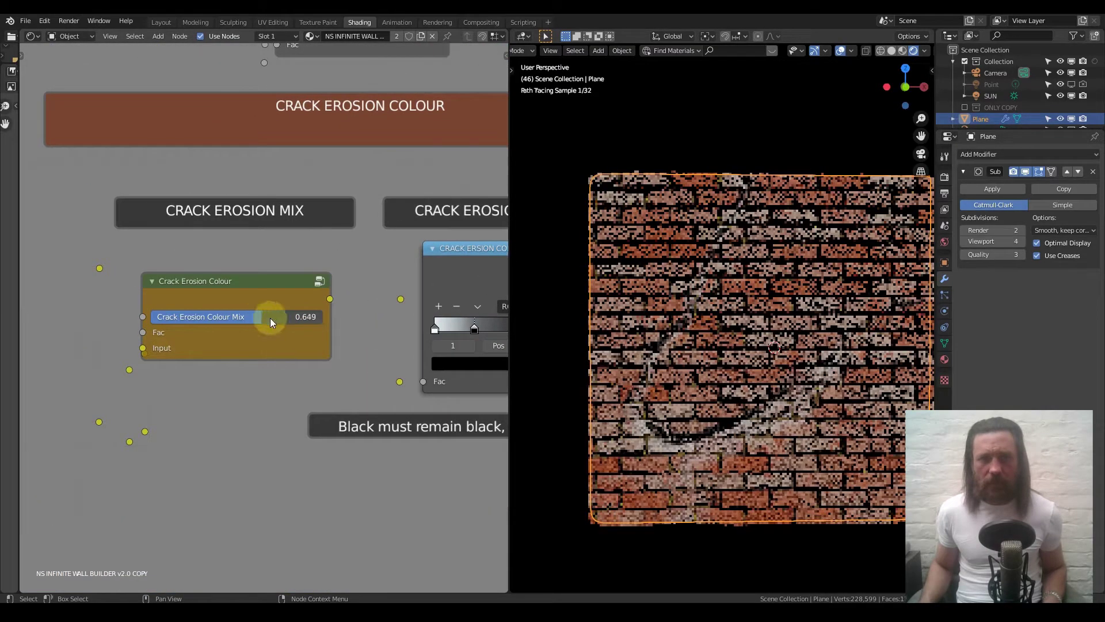
- Change the Crack Erosion Colour ramp's first stop to pink with hue 0.952 and saturation 0.660
scroll(358, 321, down, 3)
scroll(257, 331, up, 3)
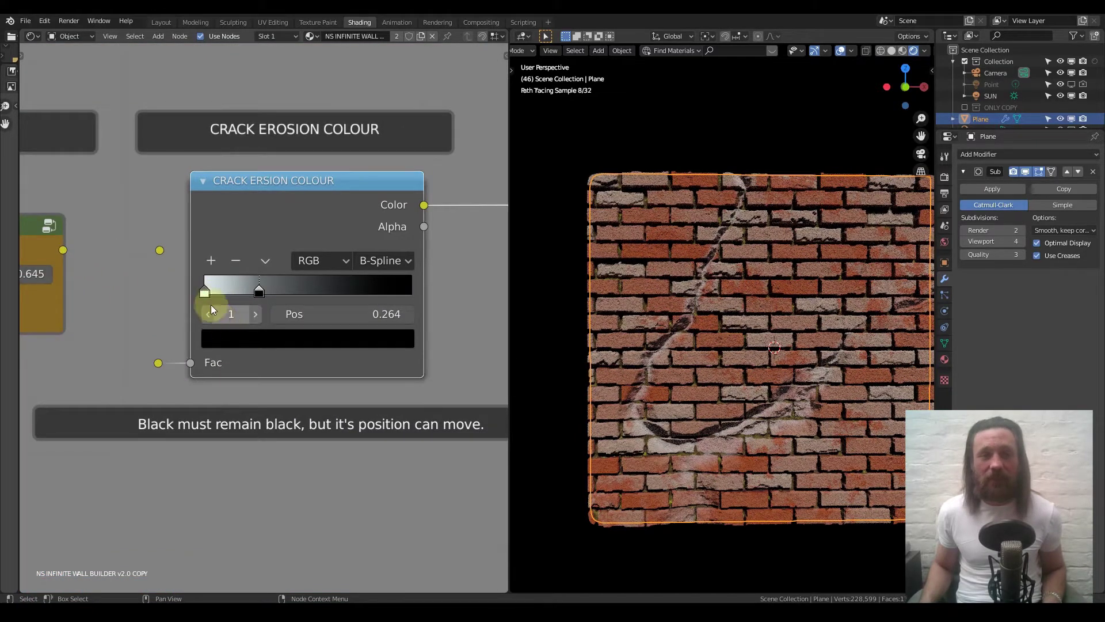
click(206, 291)
click(247, 340)
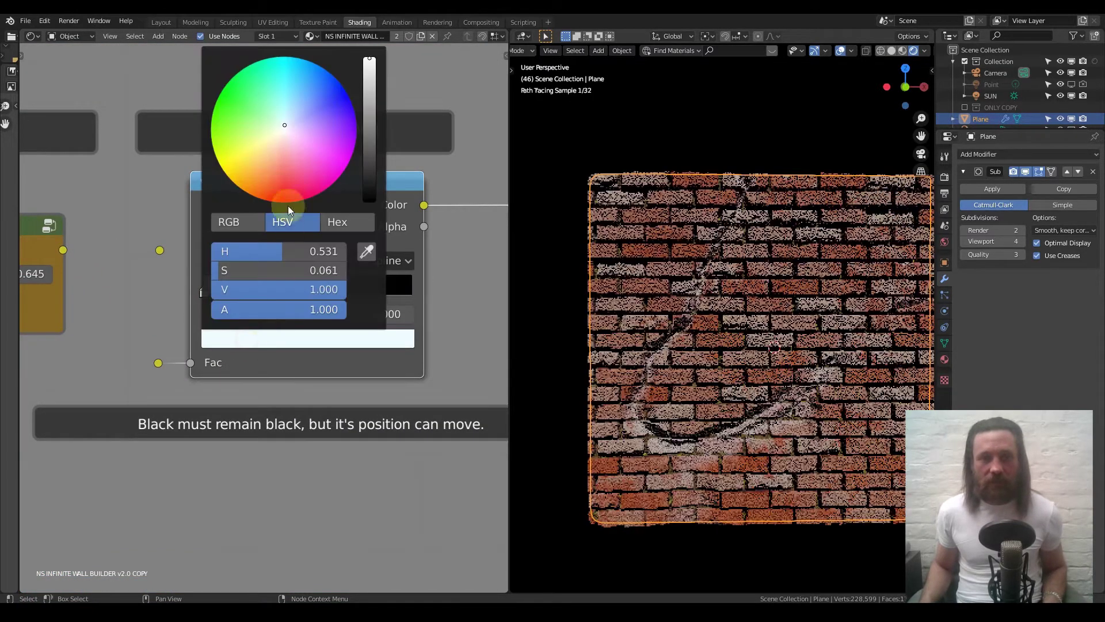
click(298, 175)
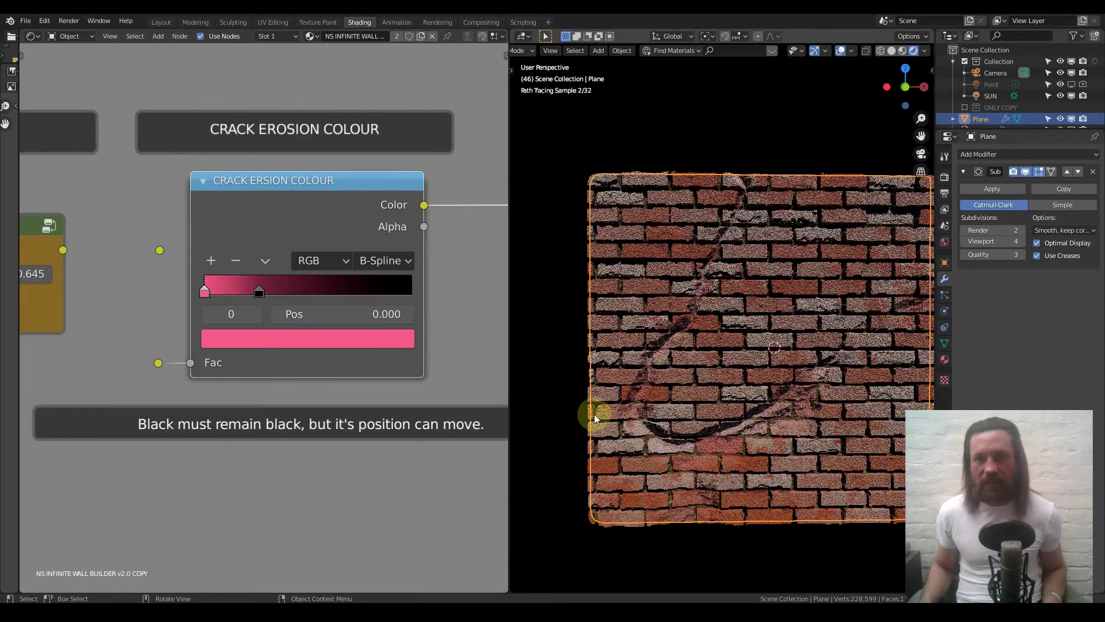
- Slide the Crack Erosion Colour ramp's black stop through other positions and leave it at 0.268
click(259, 291)
drag(309, 288, 181, 290)
right_click(180, 290)
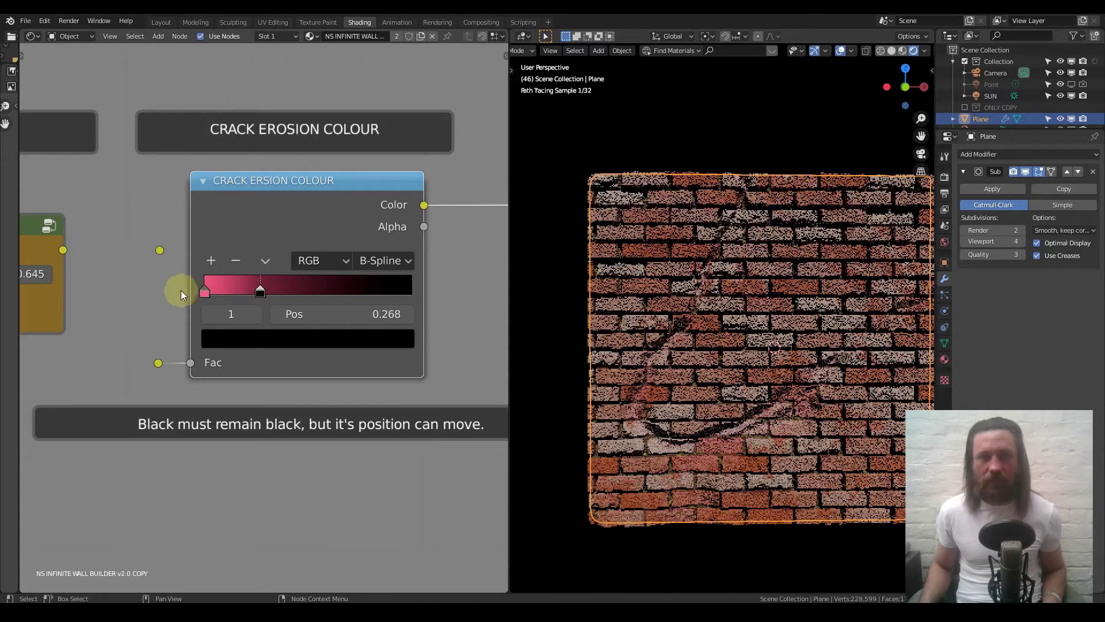
- Change the Crack Erosion Colour ramp's first stop from pink to a very pale, almost white pink
click(204, 290)
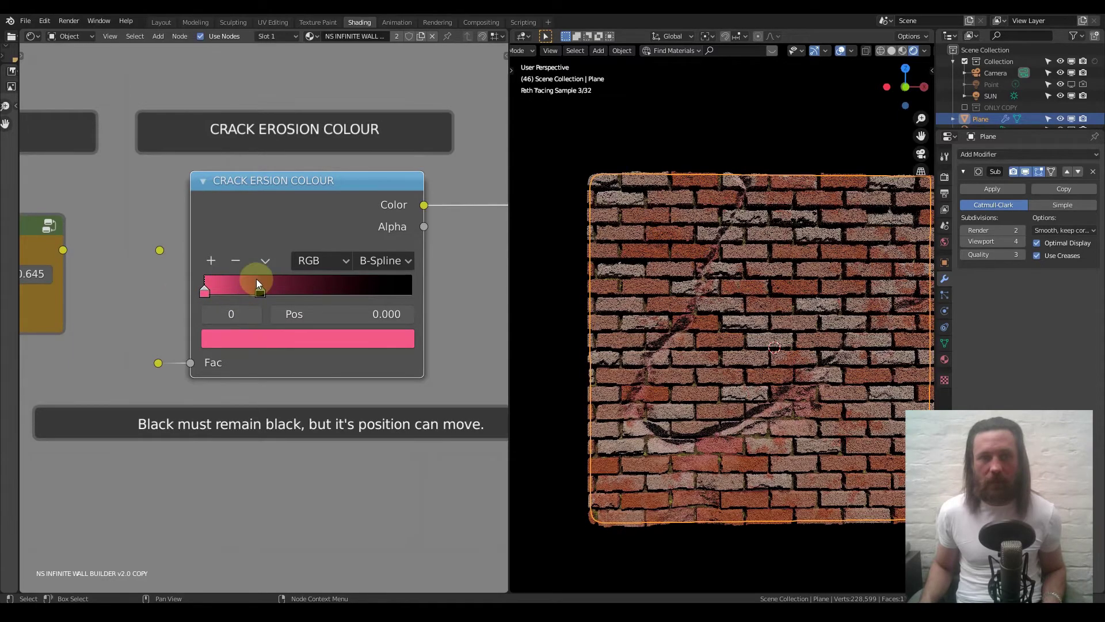
click(276, 340)
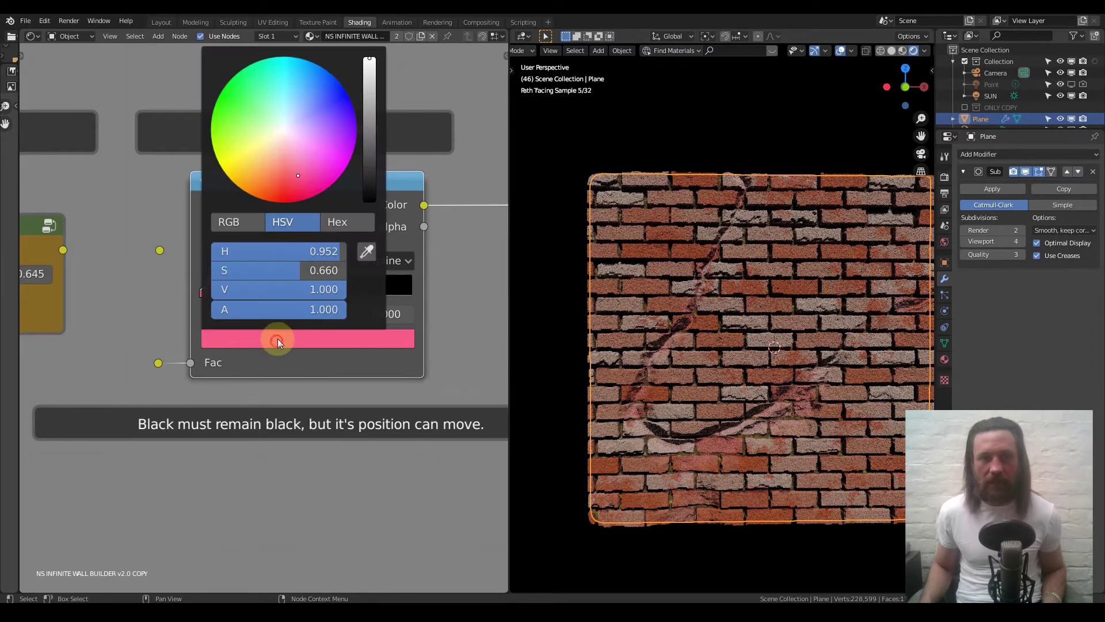
click(290, 137)
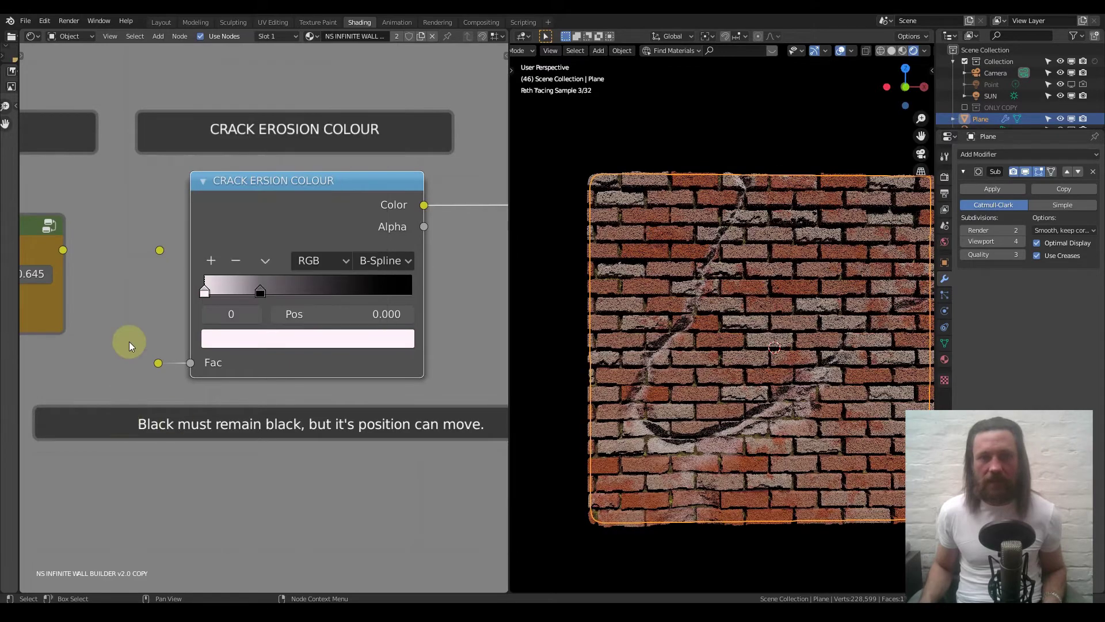
- Look over the Mortar Colour, Crack Erosion Colour, Uneven Brick Edges, Main Brick and Roughness control sections of the node tree
scroll(129, 341, down, 2)
scroll(129, 340, down, 5)
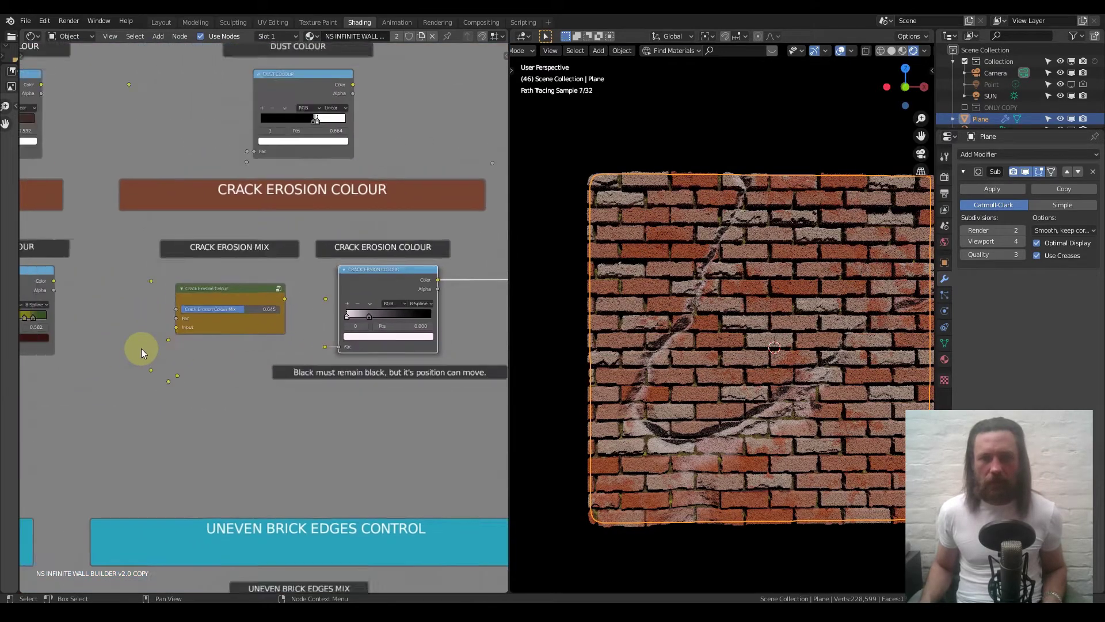
scroll(245, 312, down, 1)
middle_drag(402, 366, 268, 325)
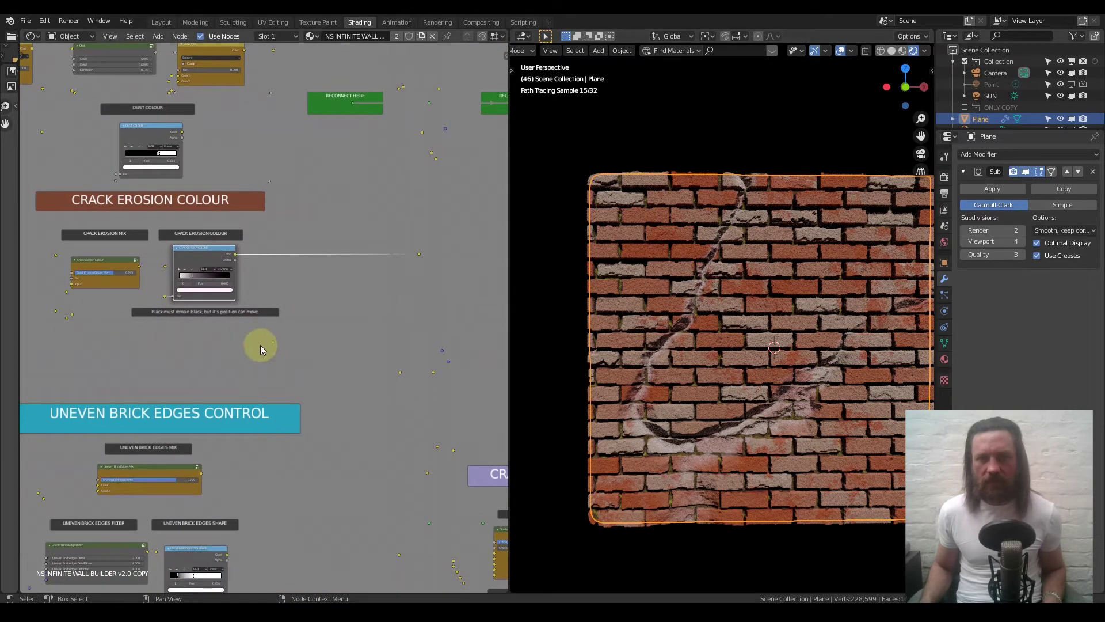
middle_drag(419, 356, 89, 408)
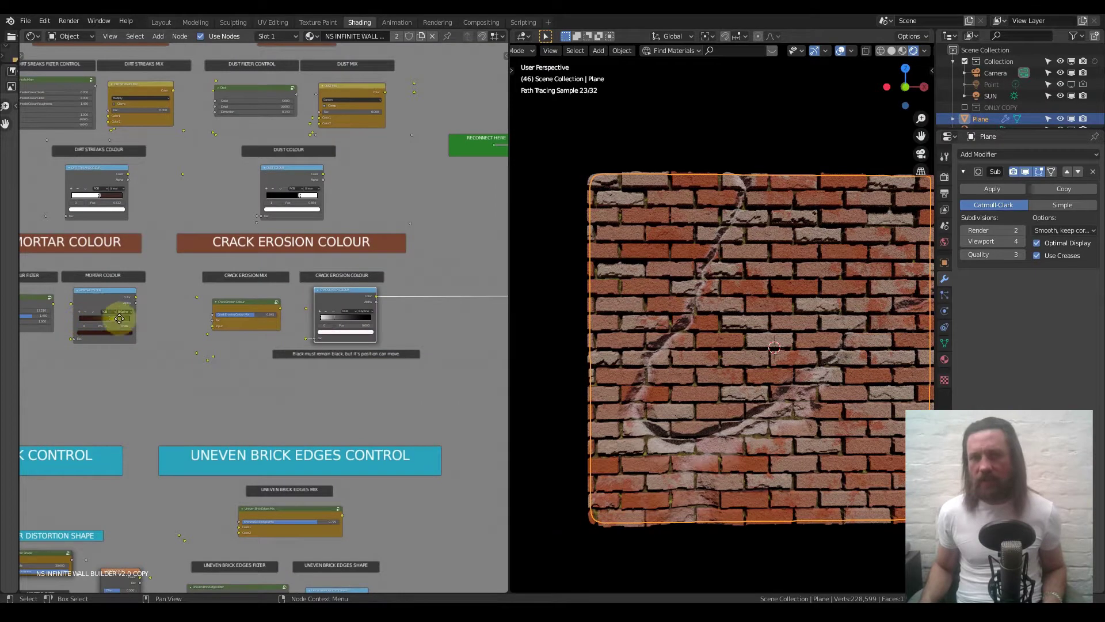
middle_drag(87, 317, 155, 302)
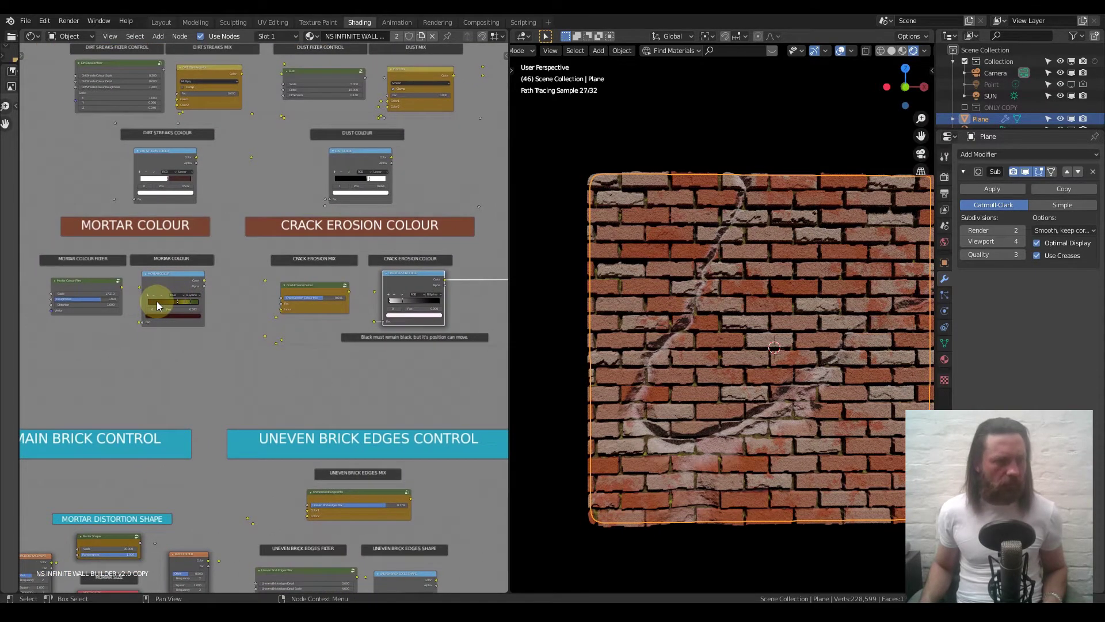
scroll(156, 305, down, 5)
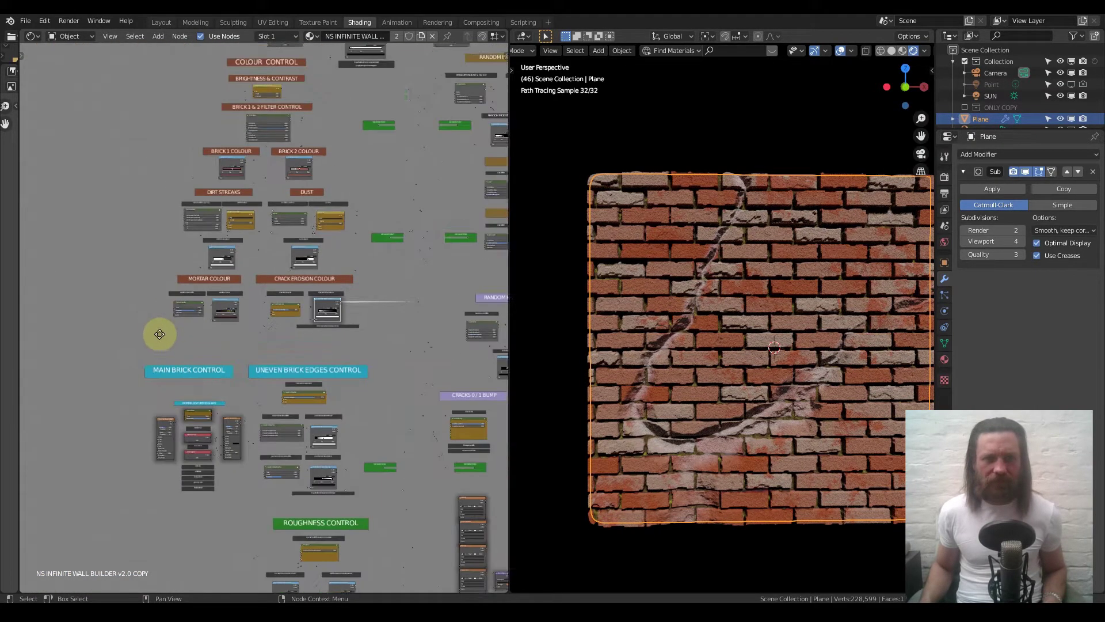
middle_drag(153, 369, 124, 289)
middle_drag(371, 207, 361, 52)
middle_drag(357, 482, 215, 266)
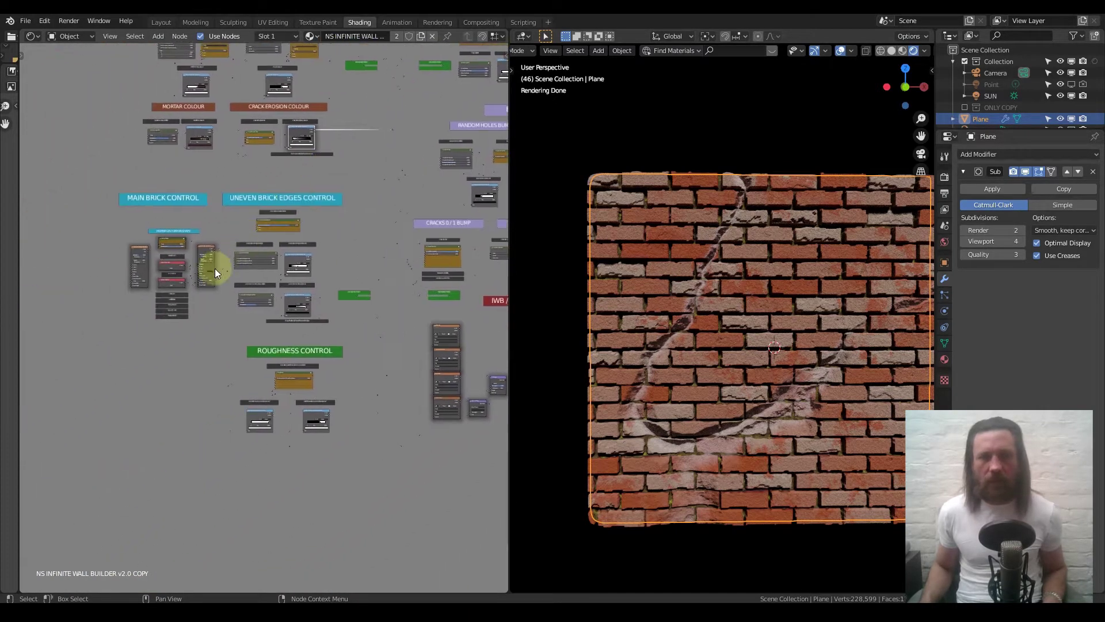
- Set the Frequency below Offset to 4 on both the Brick Displacement and Brick Colour nodes in Main Brick Control
scroll(248, 220, up, 4)
scroll(264, 248, up, 3)
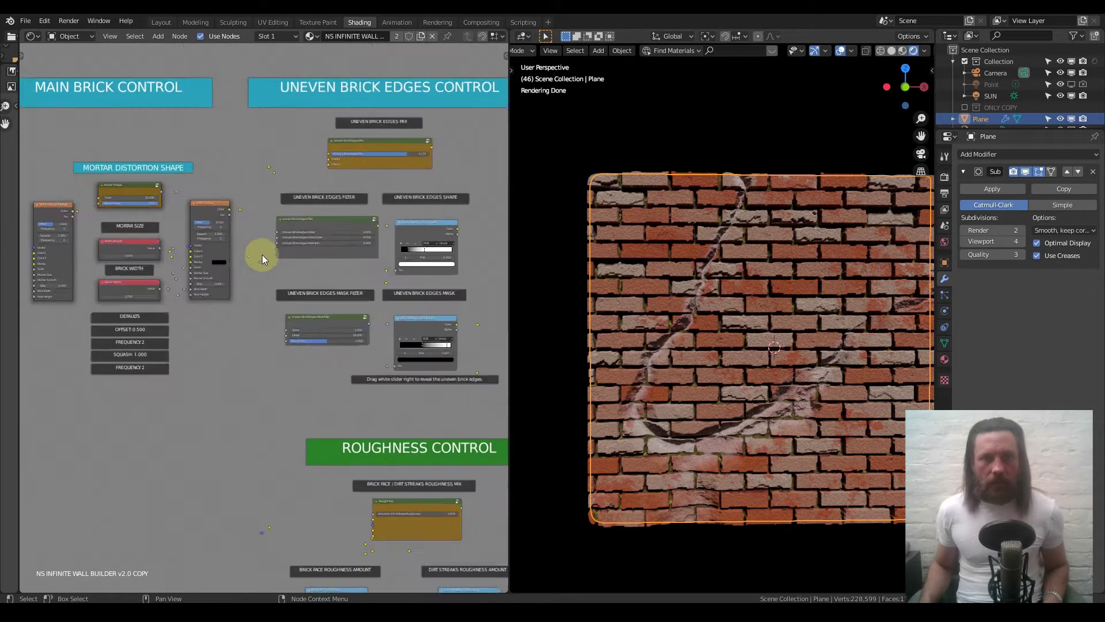
middle_drag(210, 310, 371, 221)
scroll(324, 312, up, 2)
scroll(409, 274, up, 5)
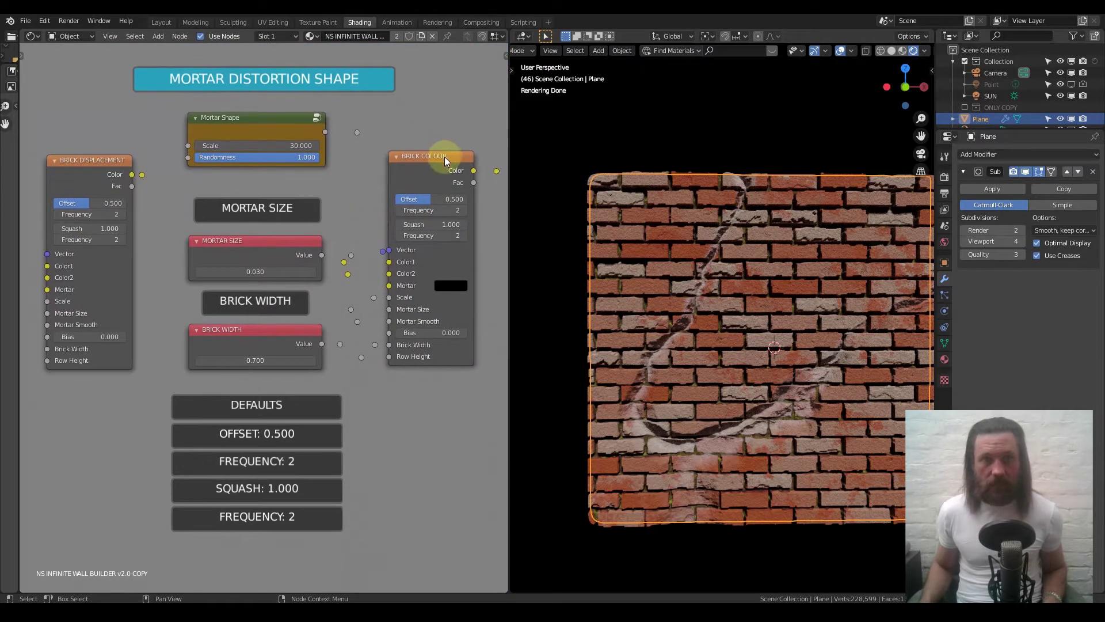
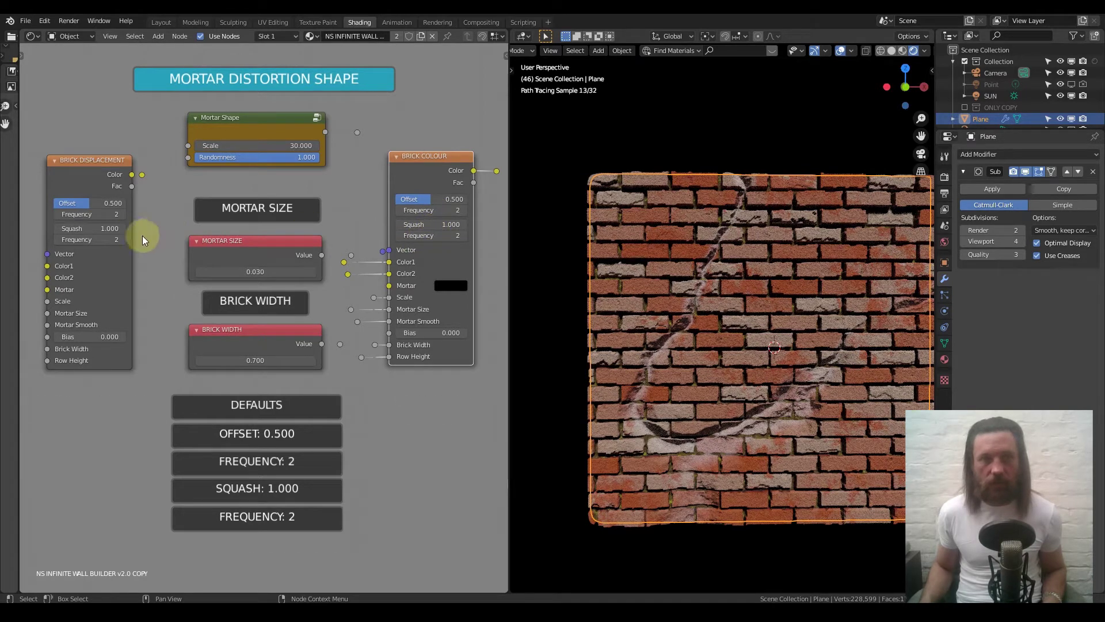
text(4)
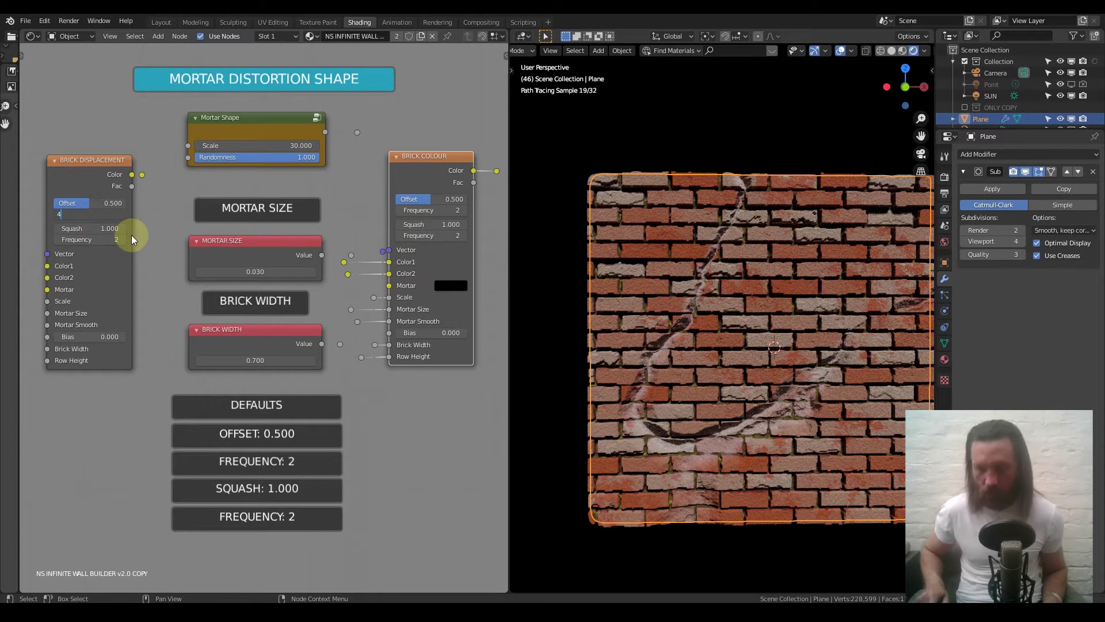
key(Return)
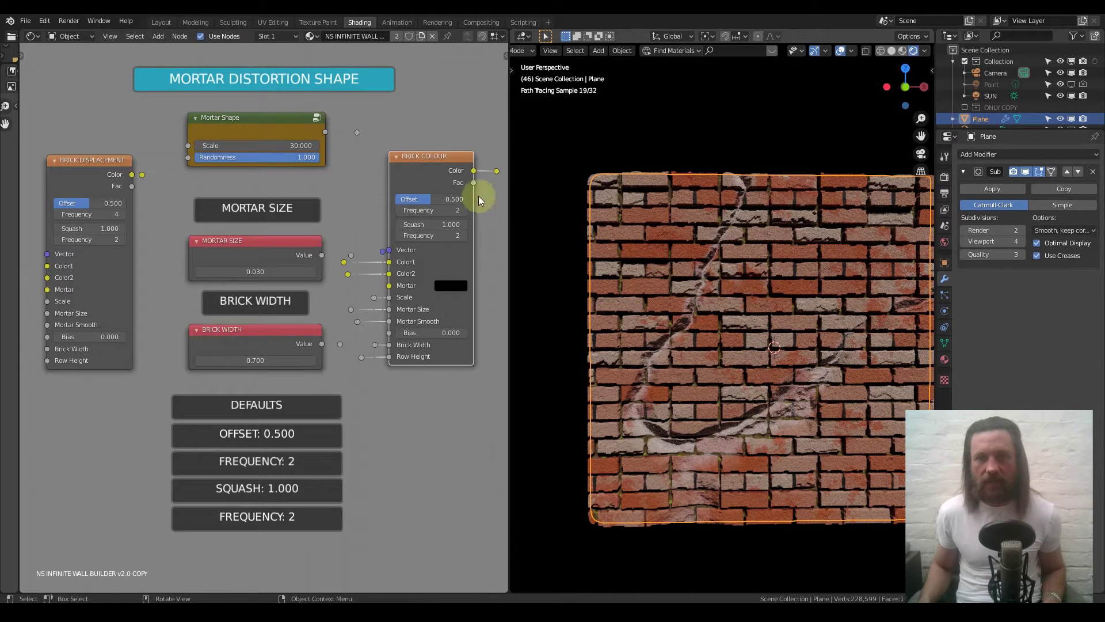
click(432, 213)
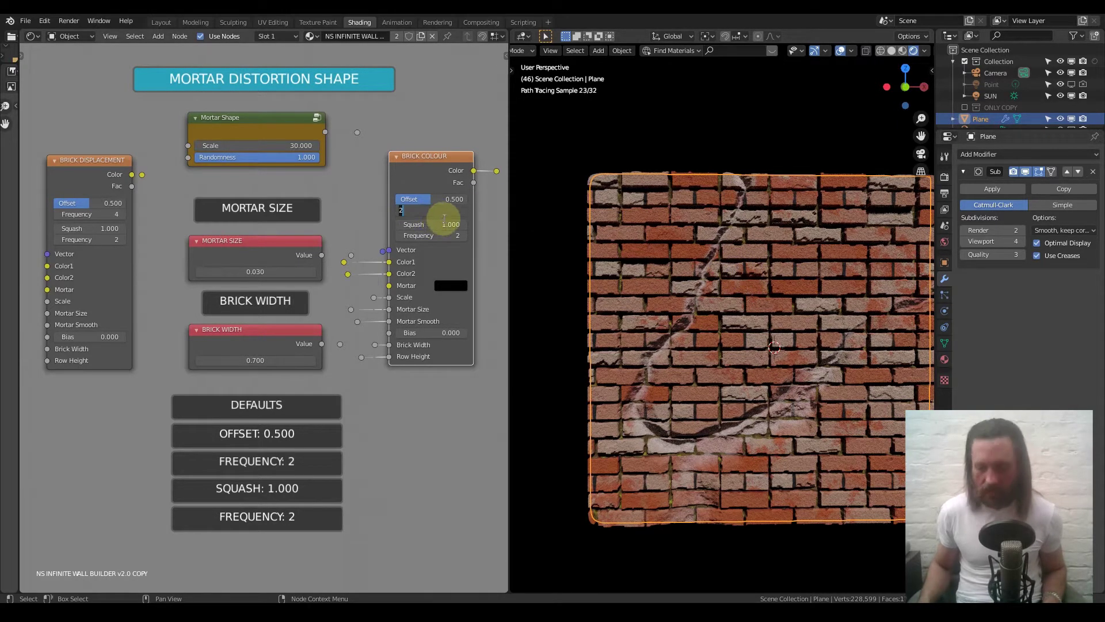
text(4)
key(Return)
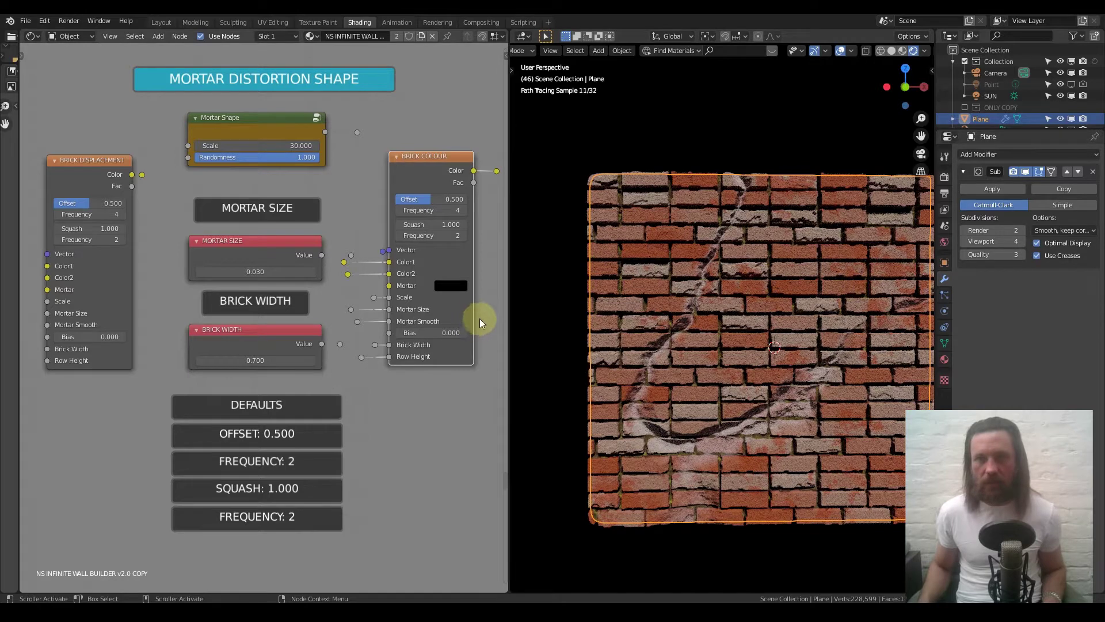
- Restore the Frequency below Offset to its default of 2 on both the Brick Displacement and Brick Colour nodes
click(92, 214)
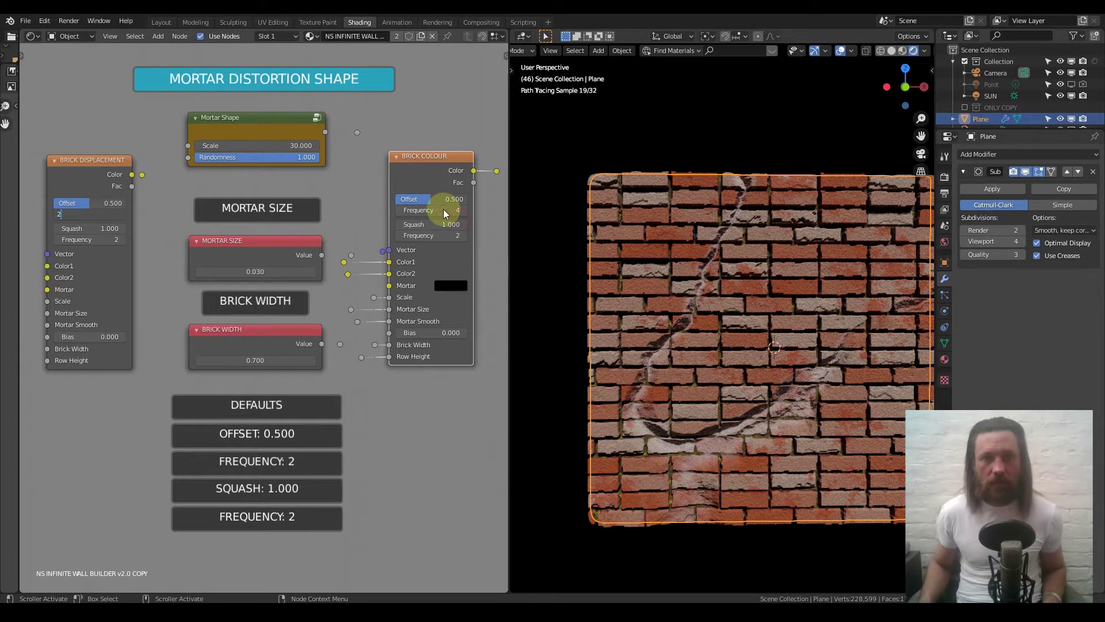
key(Return)
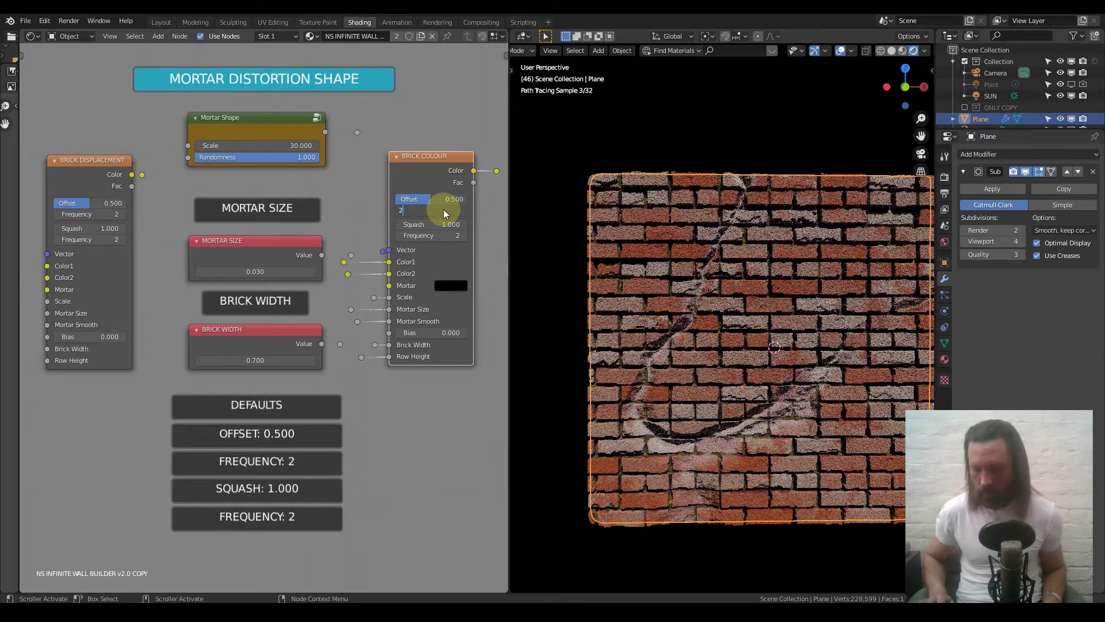
click(287, 336)
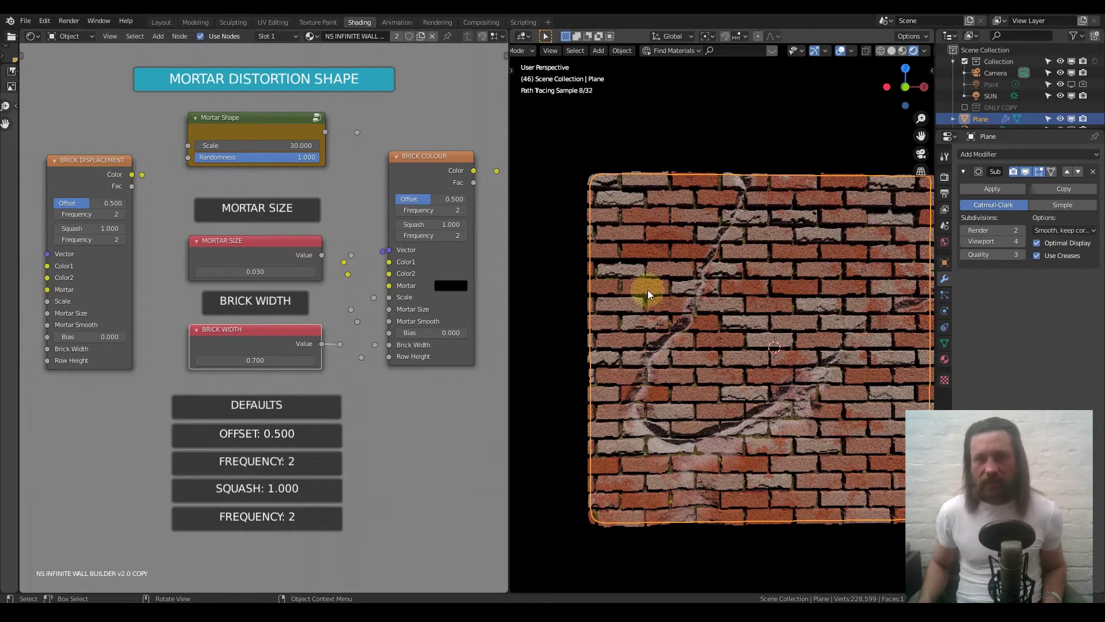
- Set the Mortar Shape node's Randomness to 0.000 in the Mortar Distortion Shape section
middle_drag(279, 381, 308, 299)
scroll(351, 343, down, 2)
middle_drag(280, 254, 259, 422)
scroll(268, 354, up, 8)
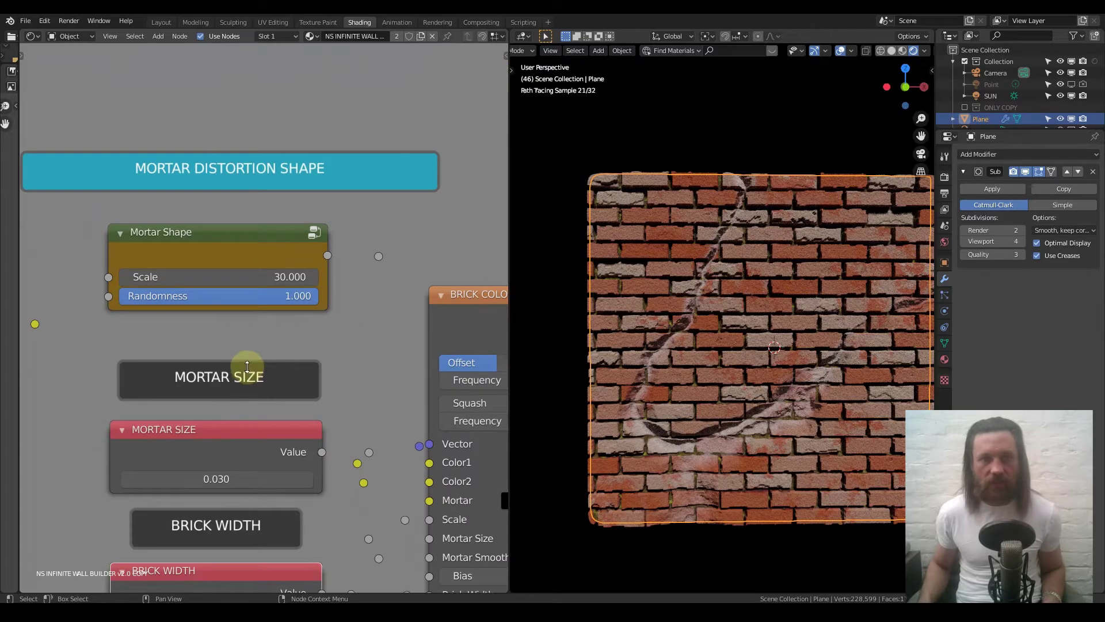
scroll(246, 363, down, 2)
scroll(245, 360, up, 3)
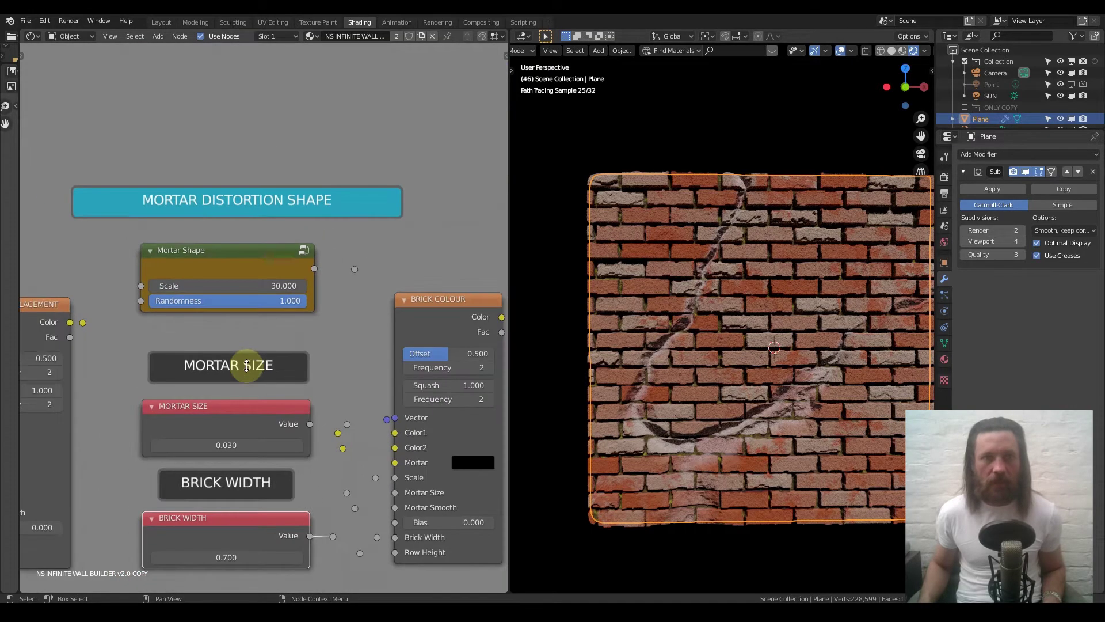
scroll(241, 354, up, 1)
scroll(743, 267, up, 2)
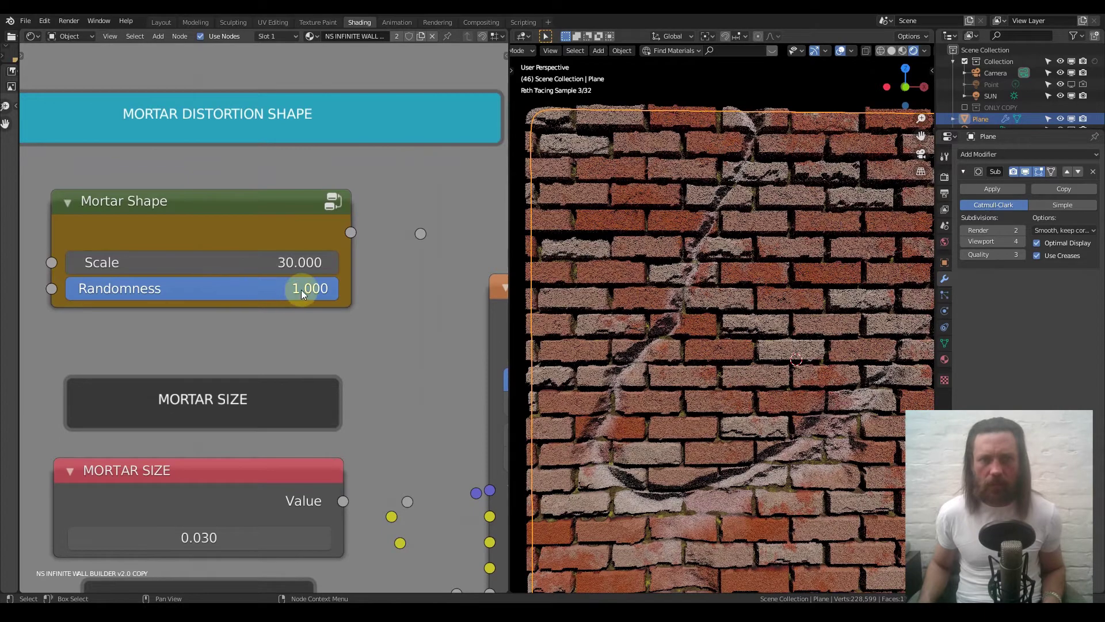
drag(247, 289, 66, 289)
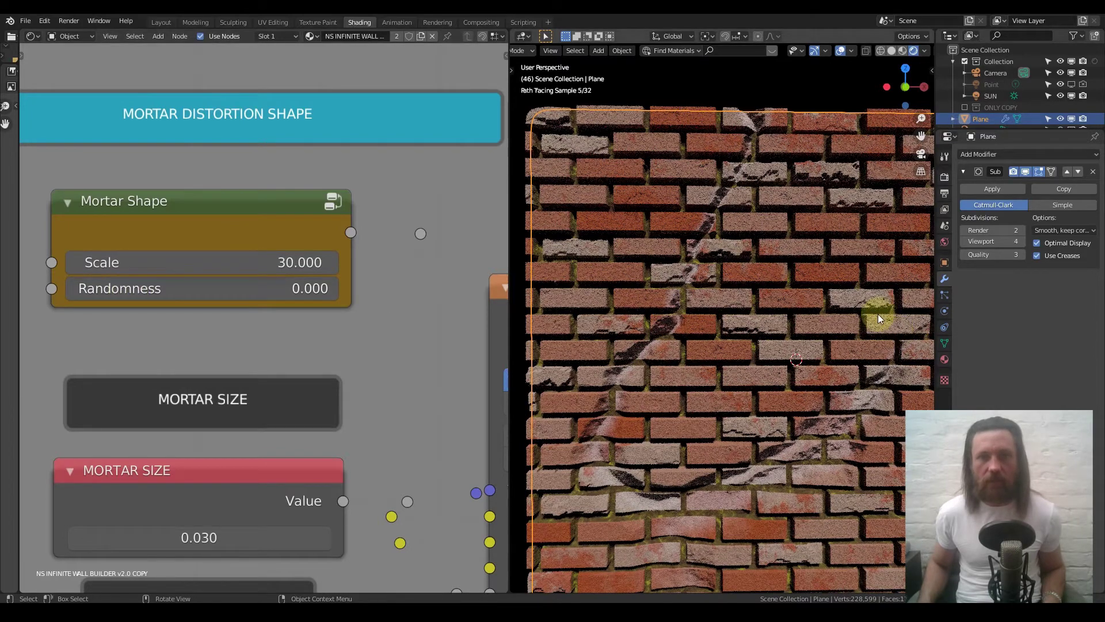
- Raise the Mortar Shape node's Randomness to about 0.906 in the Mortar Distortion Shape section
drag(115, 289, 314, 289)
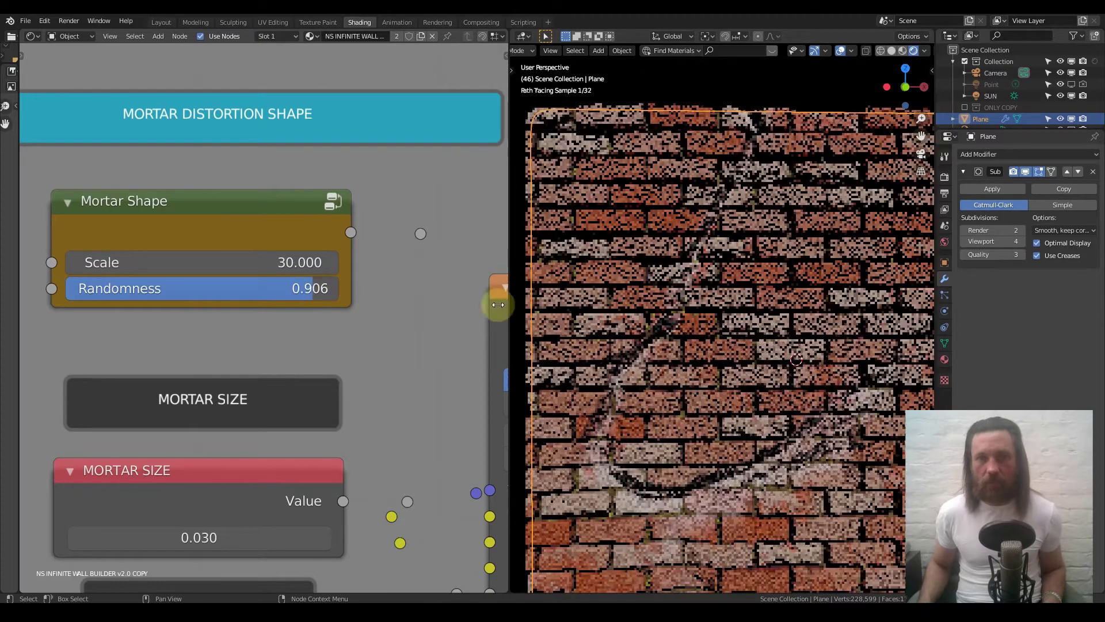
scroll(278, 360, down, 6)
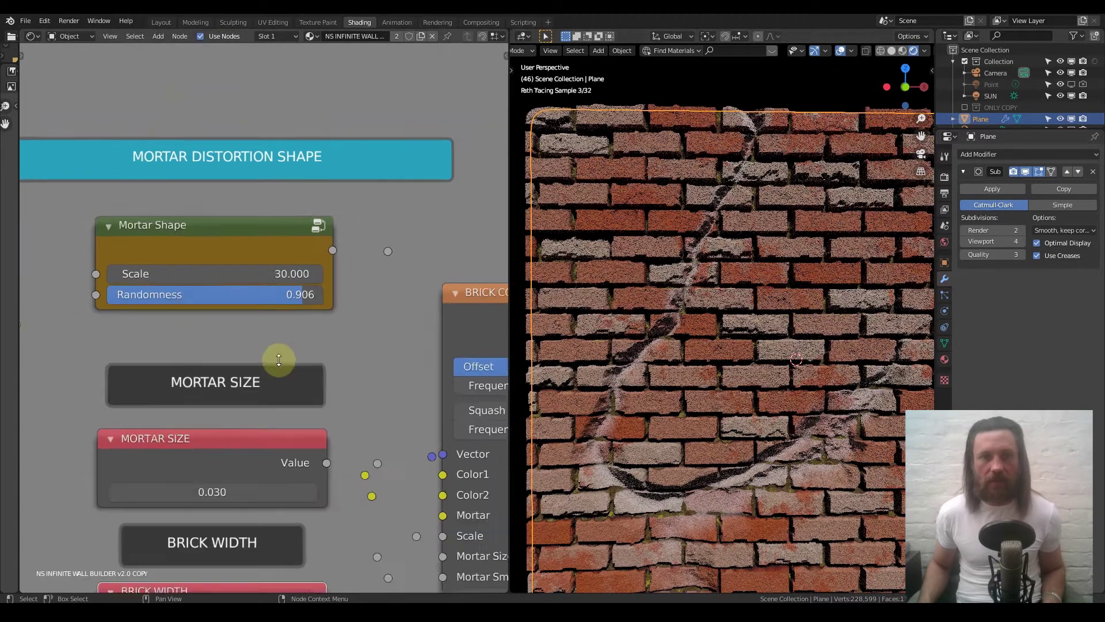
- Reset the Uneven Brick Edges Mix to 0.000 in the Uneven Brick Edges Control section
scroll(277, 361, down, 3)
middle_drag(278, 361, 111, 356)
middle_drag(371, 300, 268, 326)
scroll(271, 319, up, 6)
scroll(271, 319, up, 5)
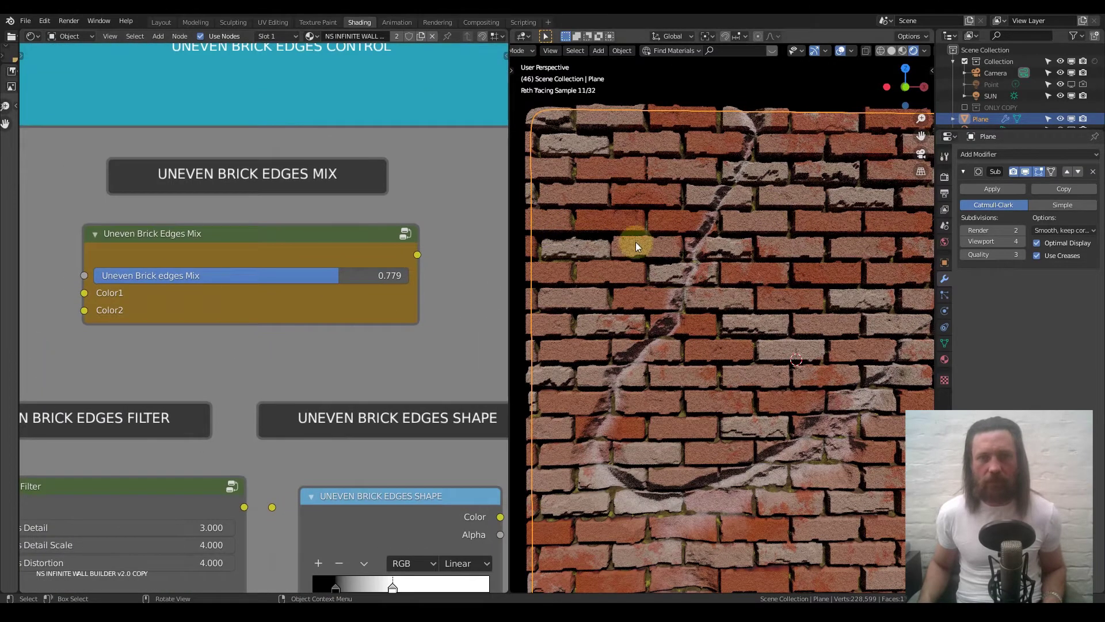
scroll(299, 323, down, 4)
middle_drag(296, 374, 324, 331)
scroll(368, 314, up, 3)
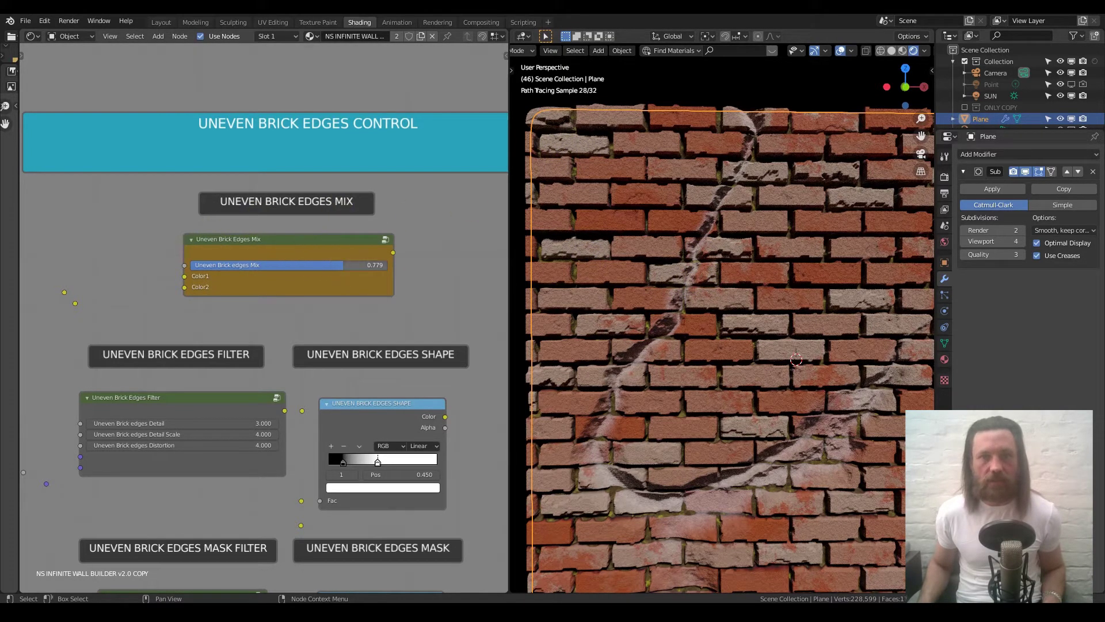
key(BackSpace)
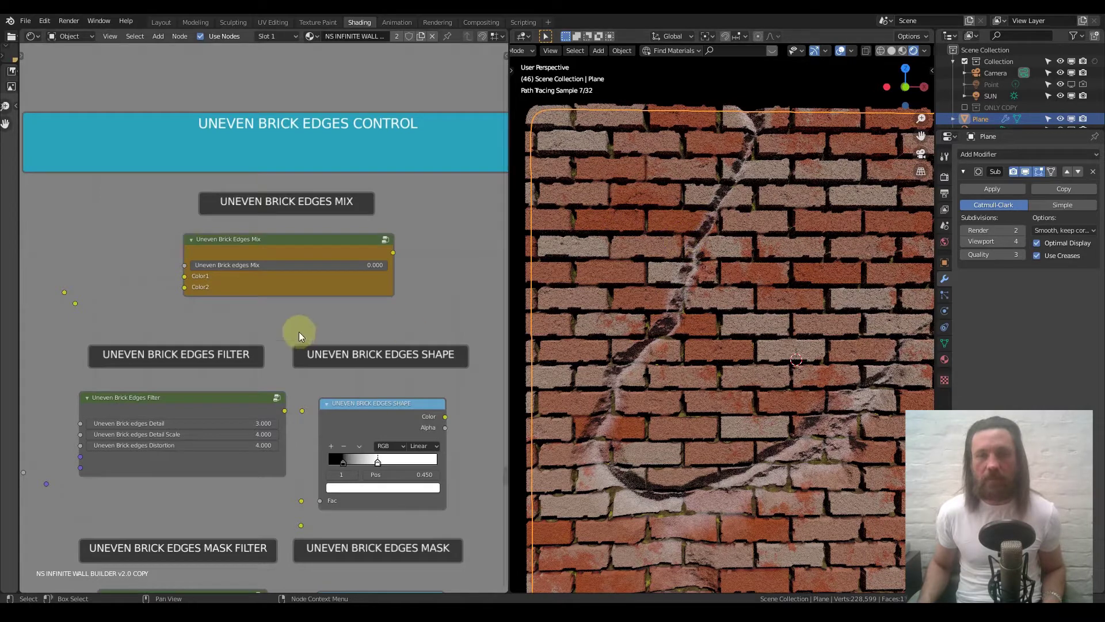
- Raise the Uneven Brick Edges Mix to its maximum of 1.000
scroll(253, 334, down, 2)
middle_drag(222, 308, 190, 306)
scroll(304, 288, up, 5)
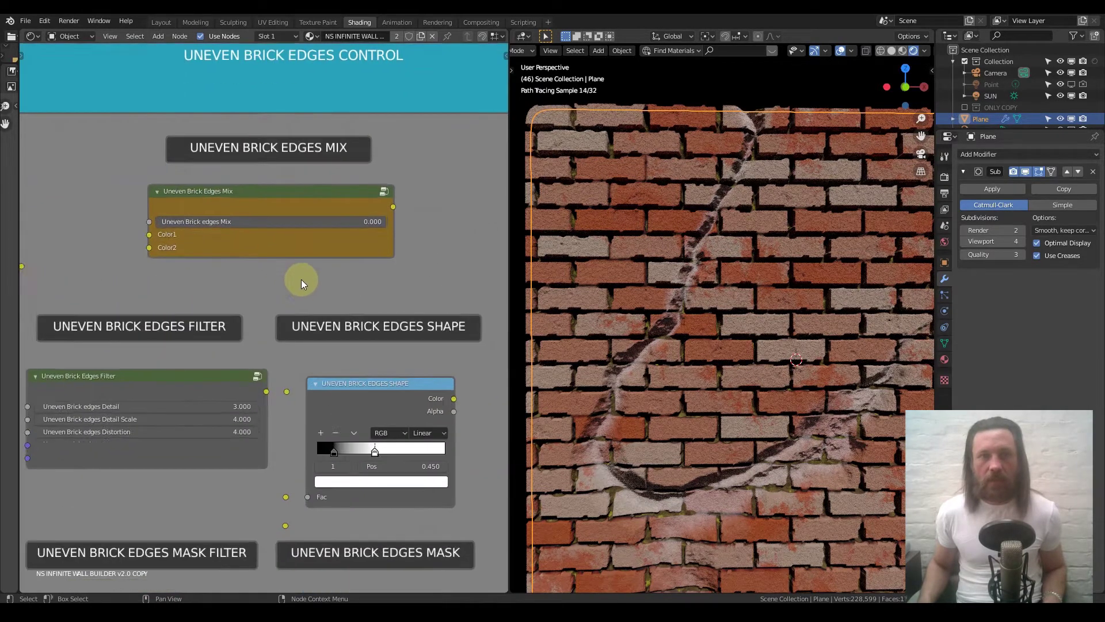
scroll(301, 283, up, 1)
drag(270, 214, 397, 213)
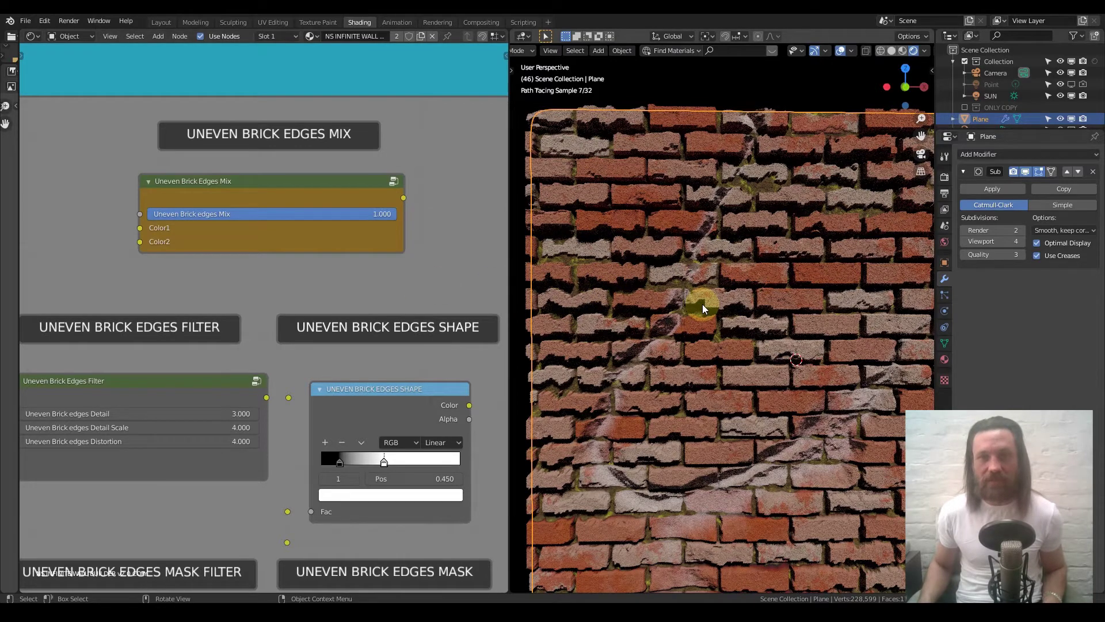
- Try the white stop of the Uneven Brick Edges Shape ramp at 0.200, 0.877 and 1.000, and leave it at 0.264
scroll(726, 317, down, 5)
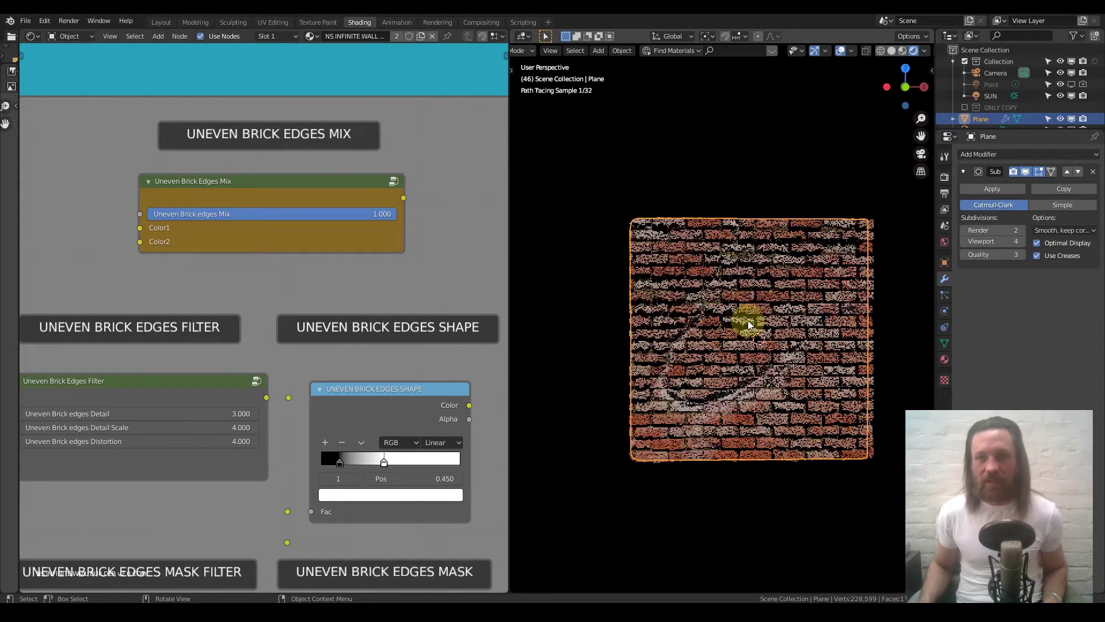
scroll(749, 324, up, 1)
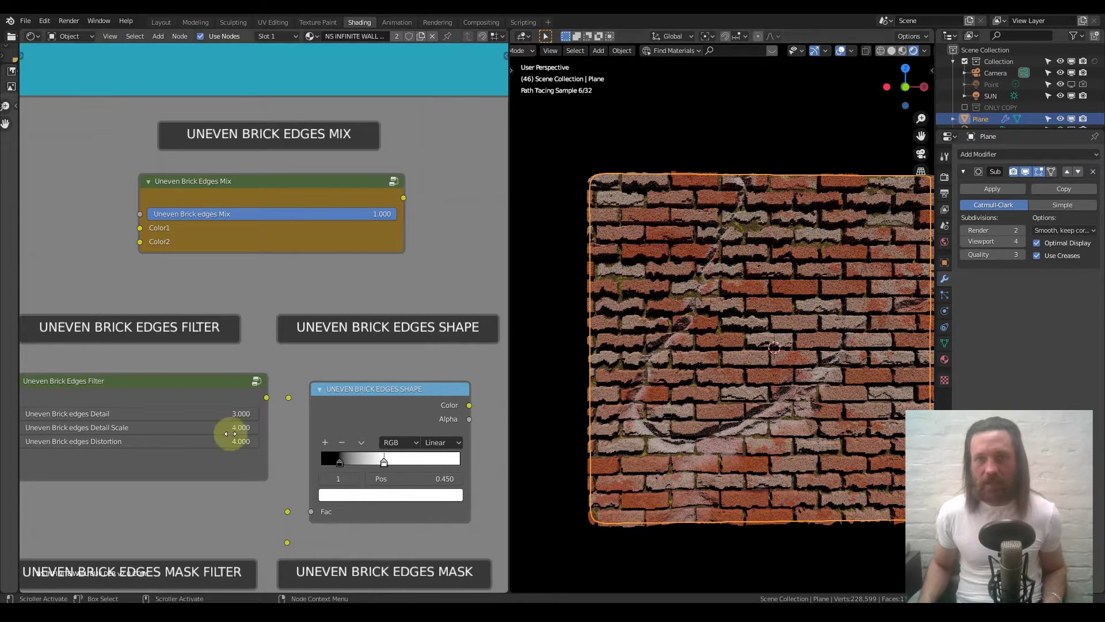
middle_drag(245, 413, 259, 251)
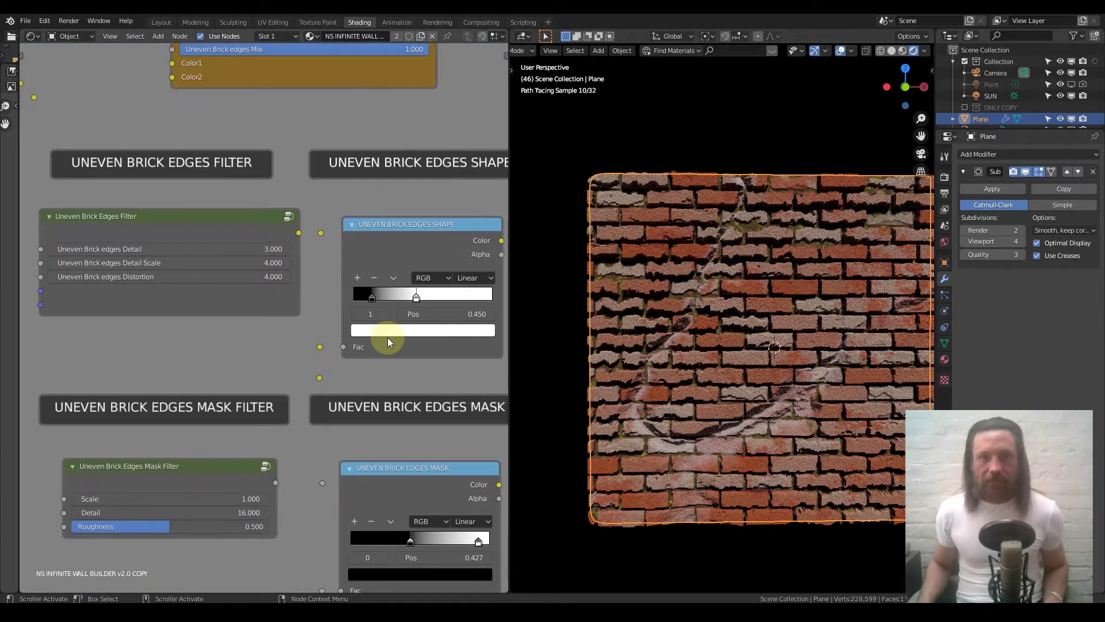
middle_drag(387, 338, 309, 302)
scroll(326, 302, up, 4)
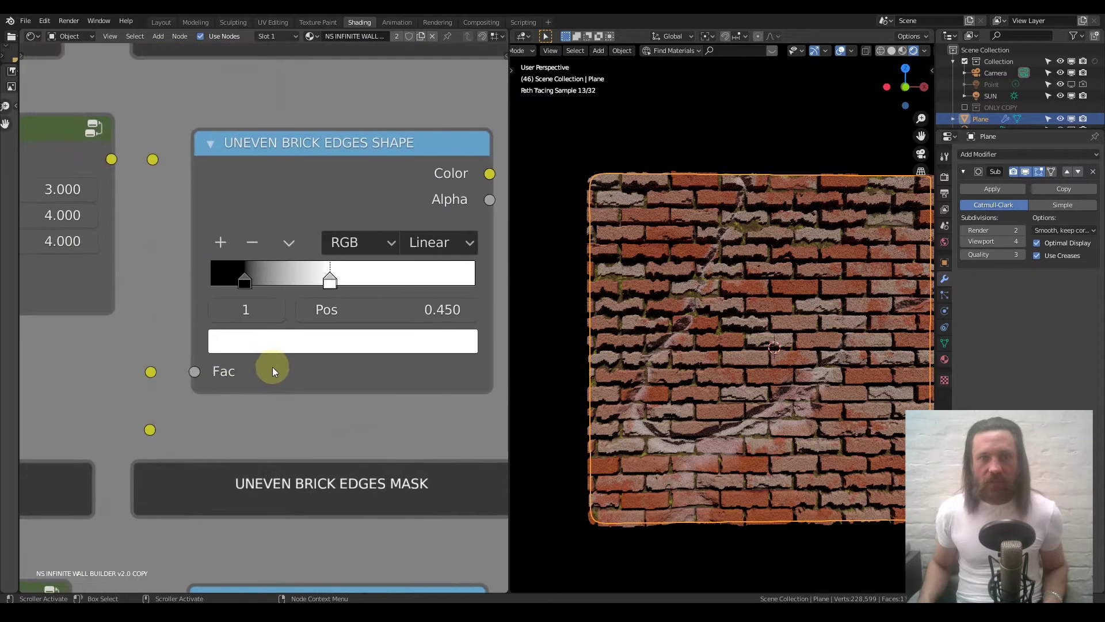
scroll(357, 303, up, 1)
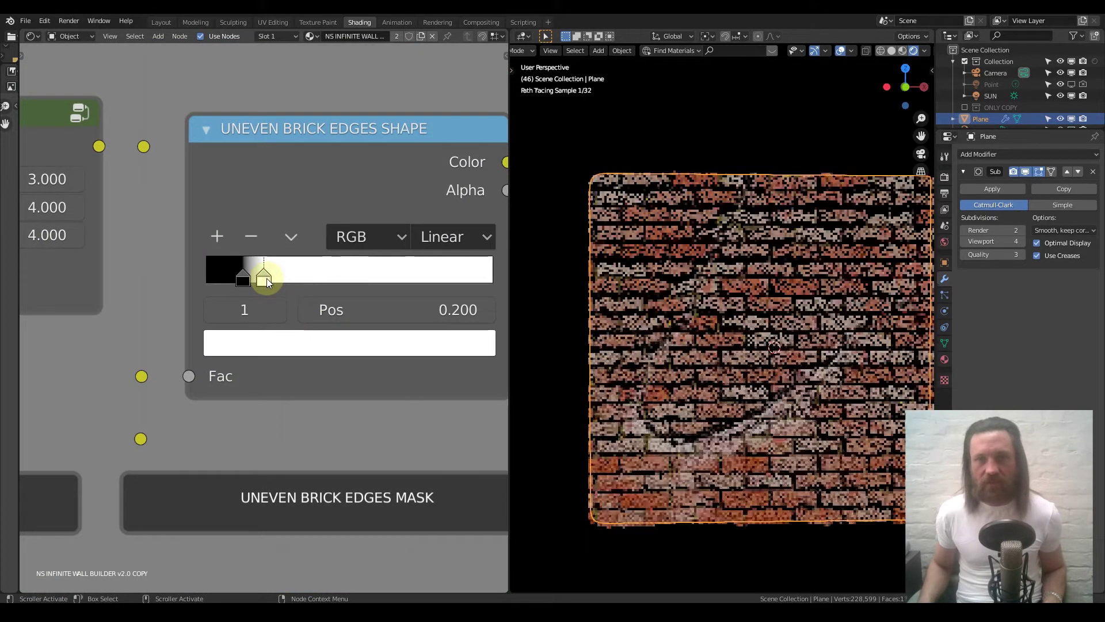
drag(402, 284, 464, 282)
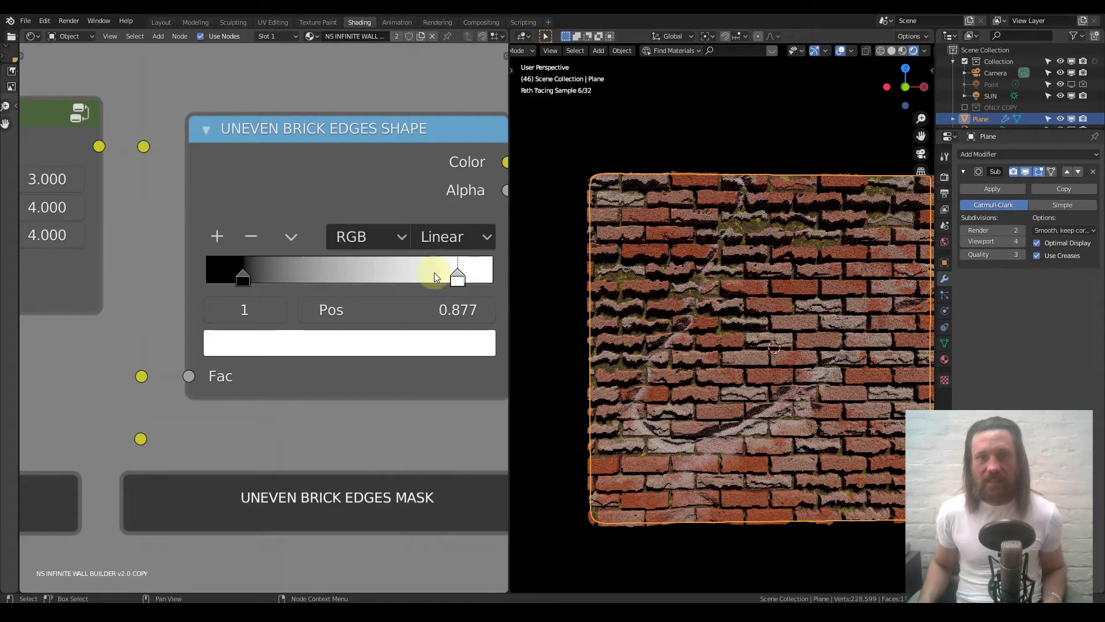
drag(508, 278, 510, 278)
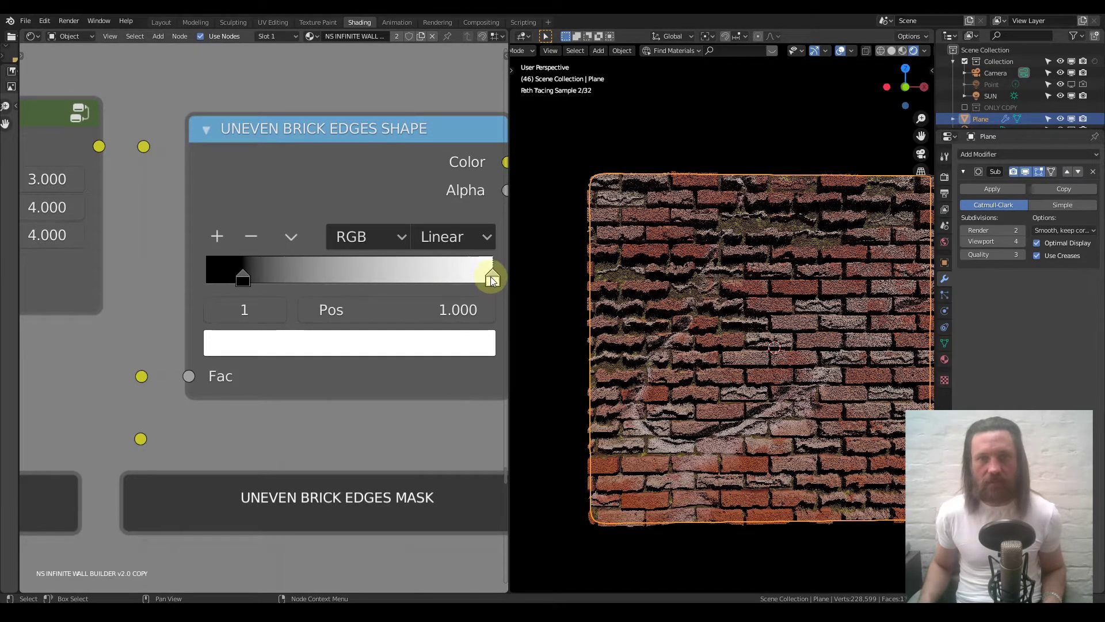
drag(492, 277, 278, 279)
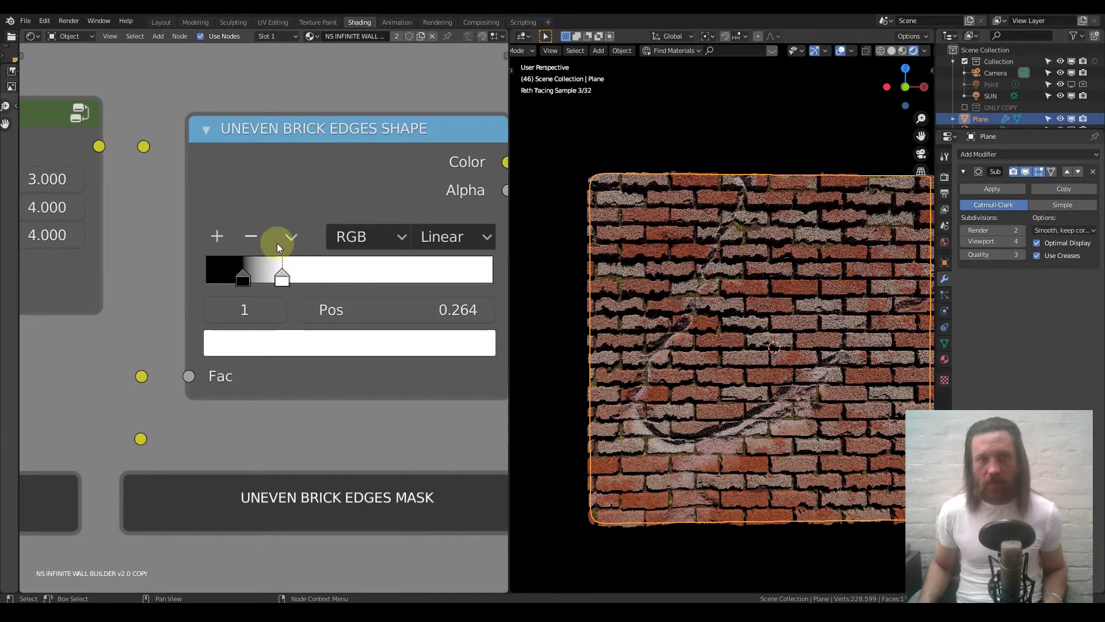
- Set the Uneven Brick Edges Detail to 10 on the Uneven Brick Edges Filter node
scroll(304, 284, down, 2)
scroll(209, 251, down, 1)
scroll(264, 266, up, 4)
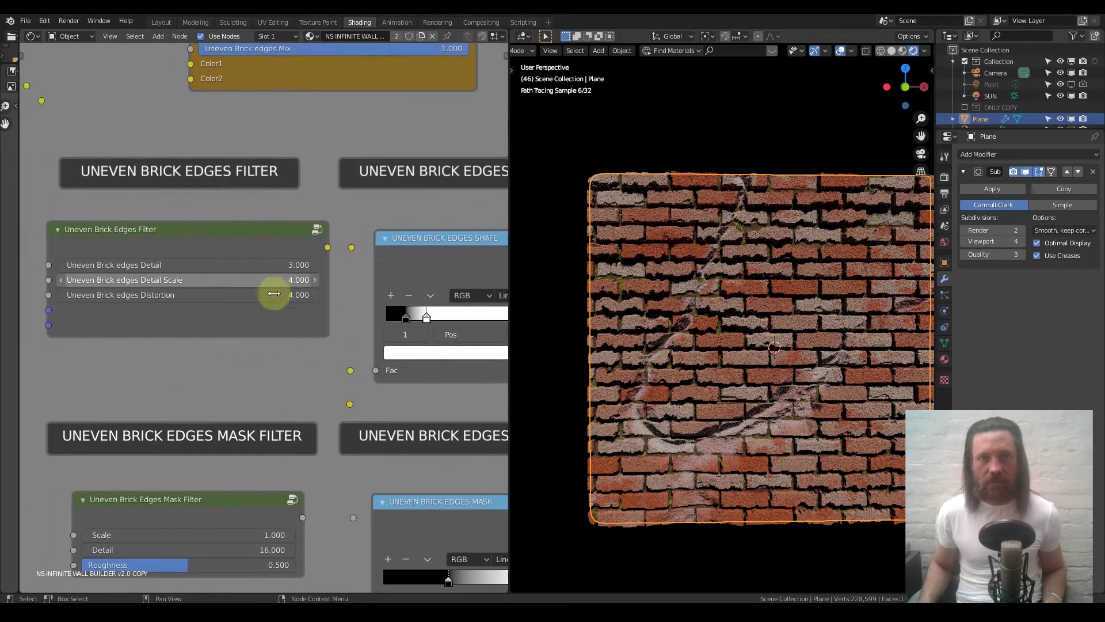
scroll(285, 291, up, 2)
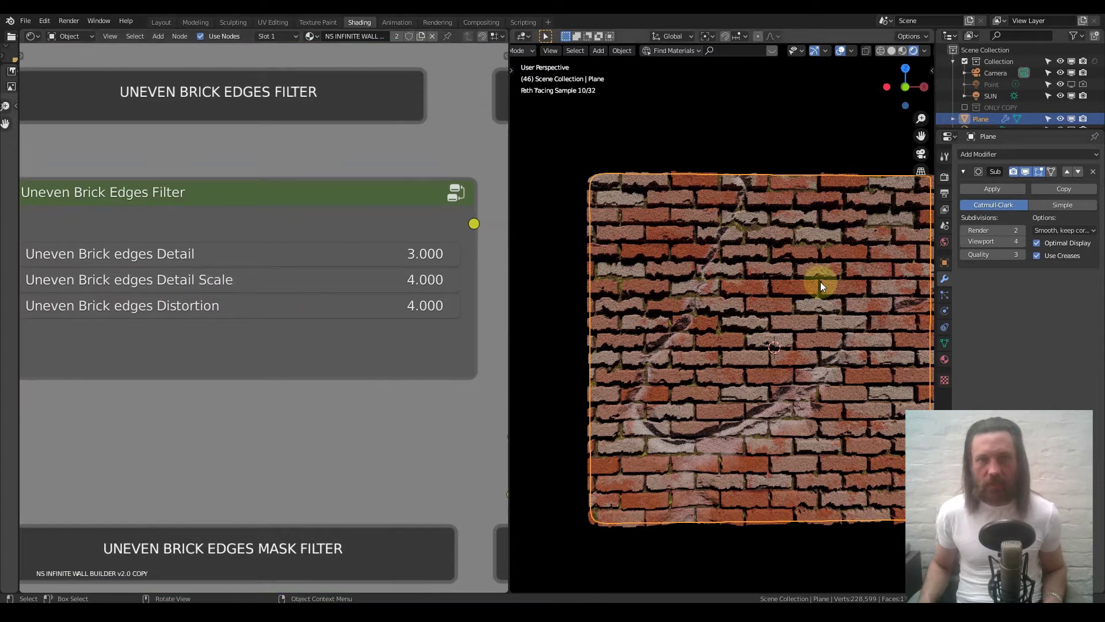
scroll(742, 225, up, 2)
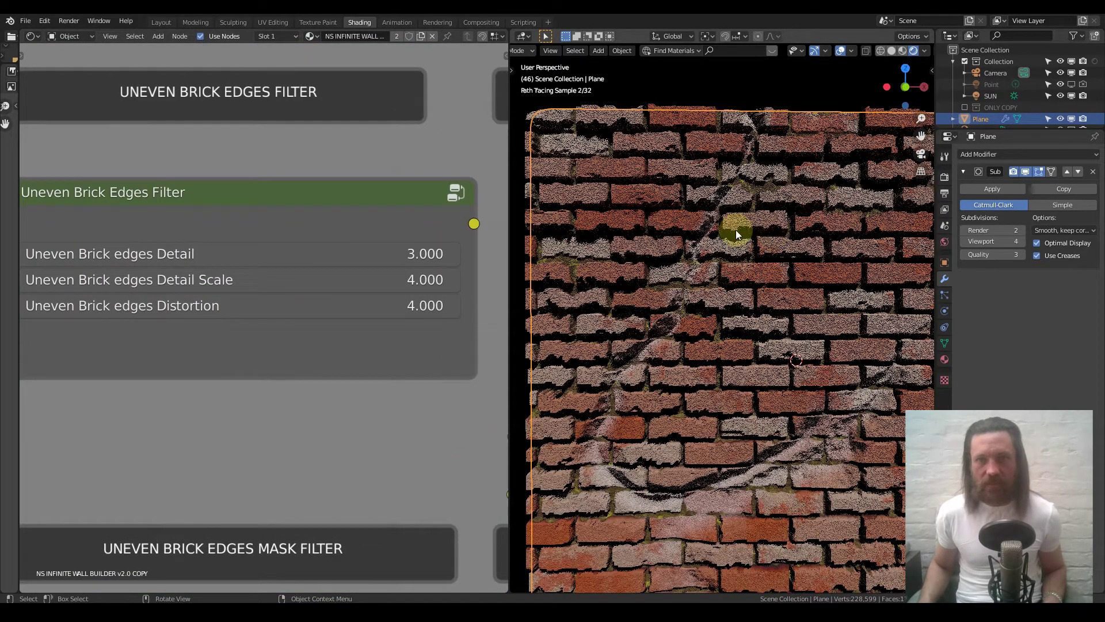
click(366, 254)
key(BackSpace)
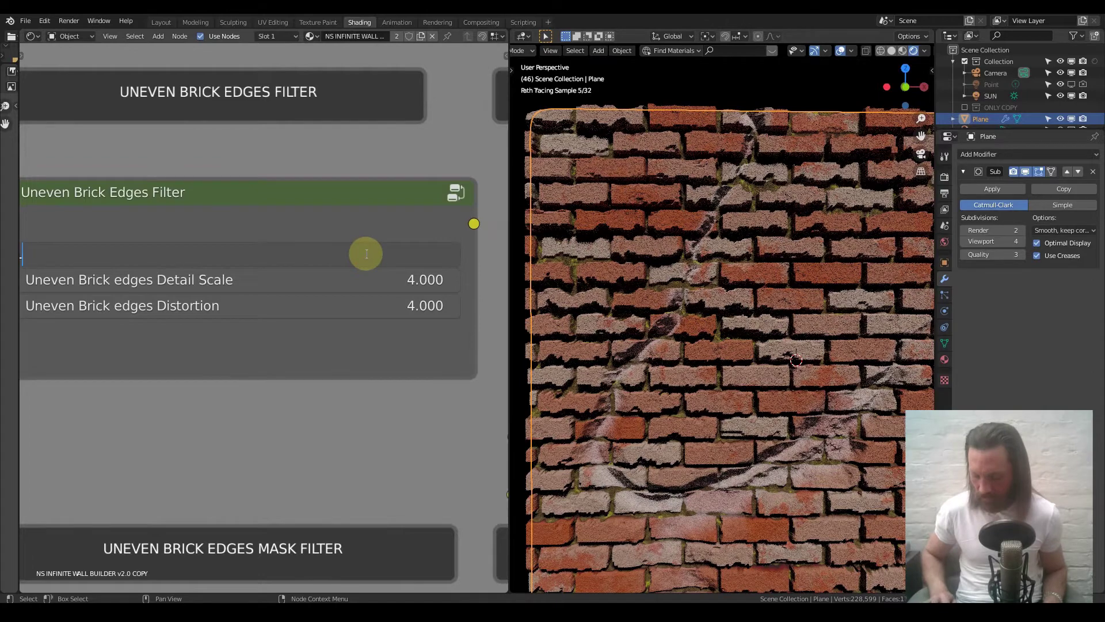
text(10.0)
key(Return)
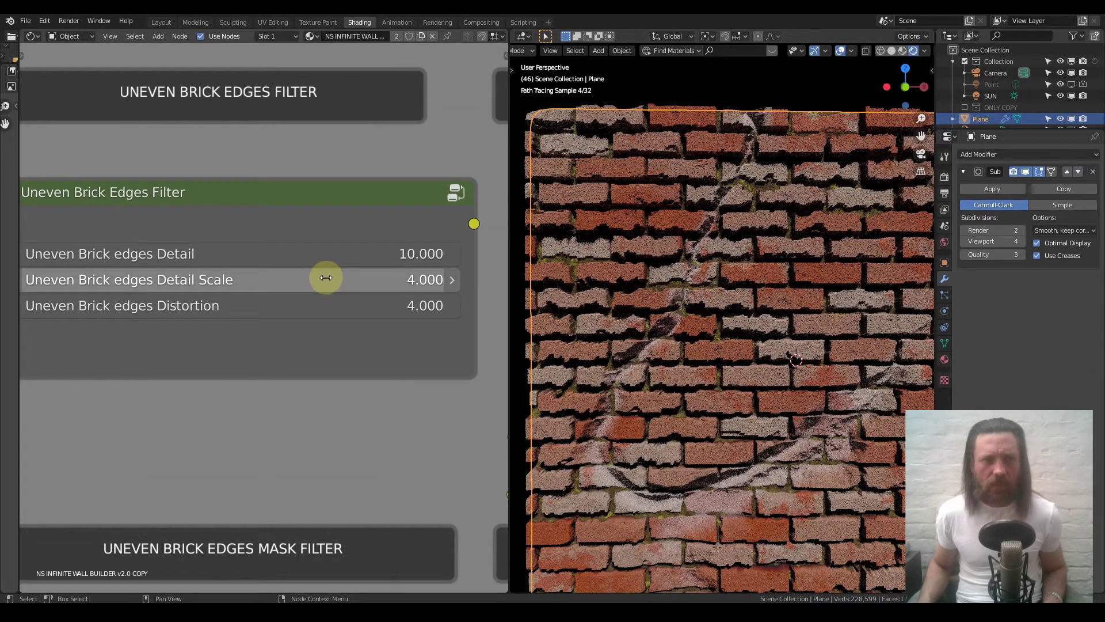
- Try an Uneven Brick Edges Detail of 30 and a Detail Scale of 20 on the filter node
double_click(321, 259)
key(Return)
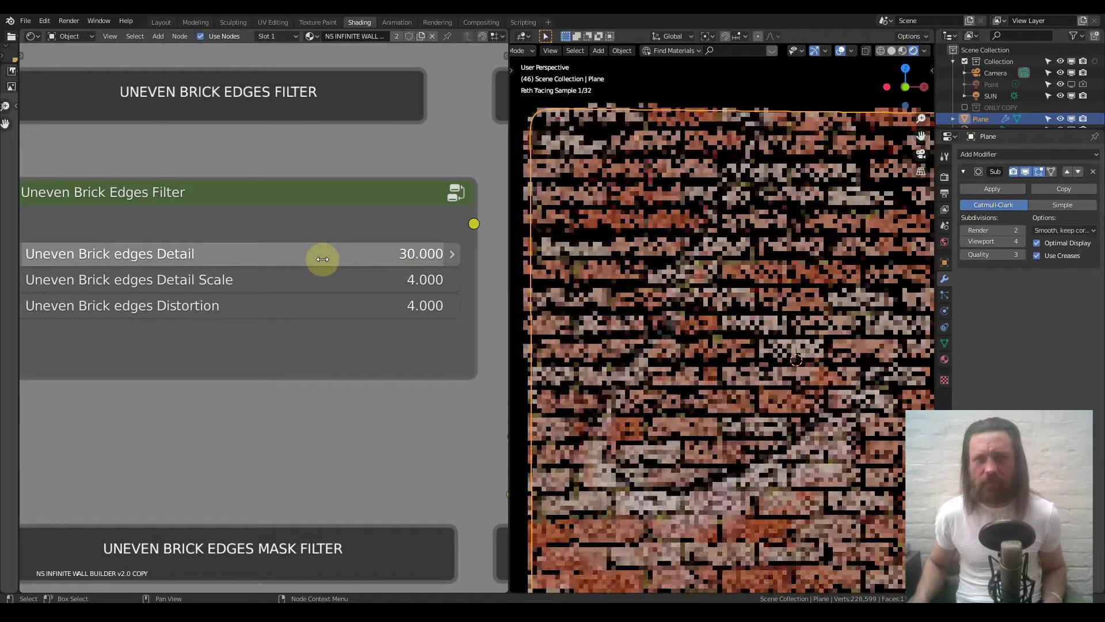
click(322, 277)
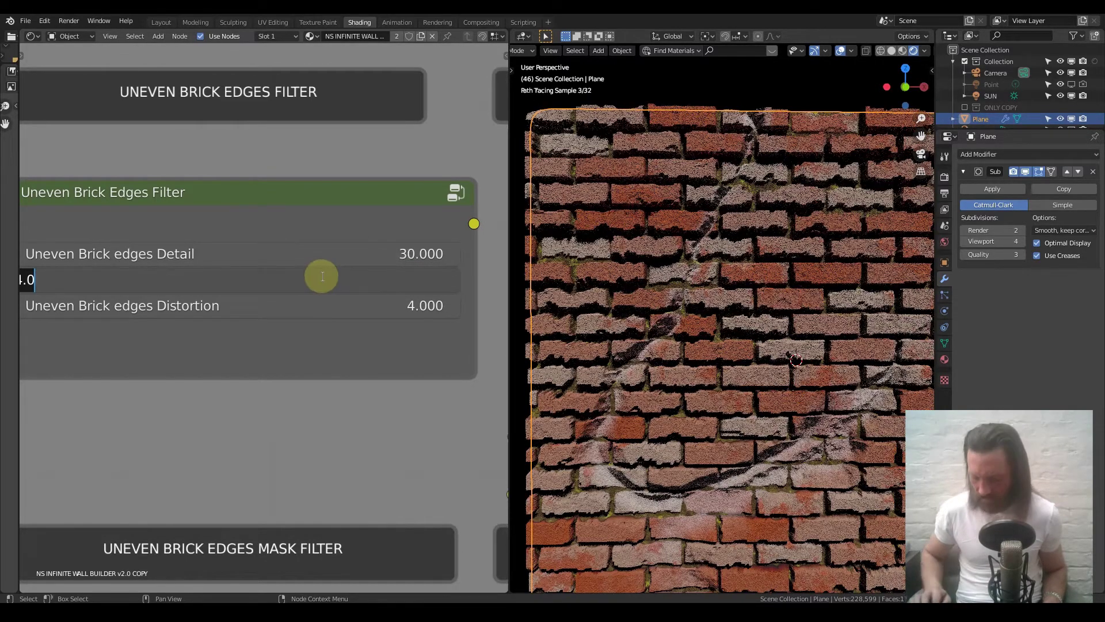
text(20)
key(Return)
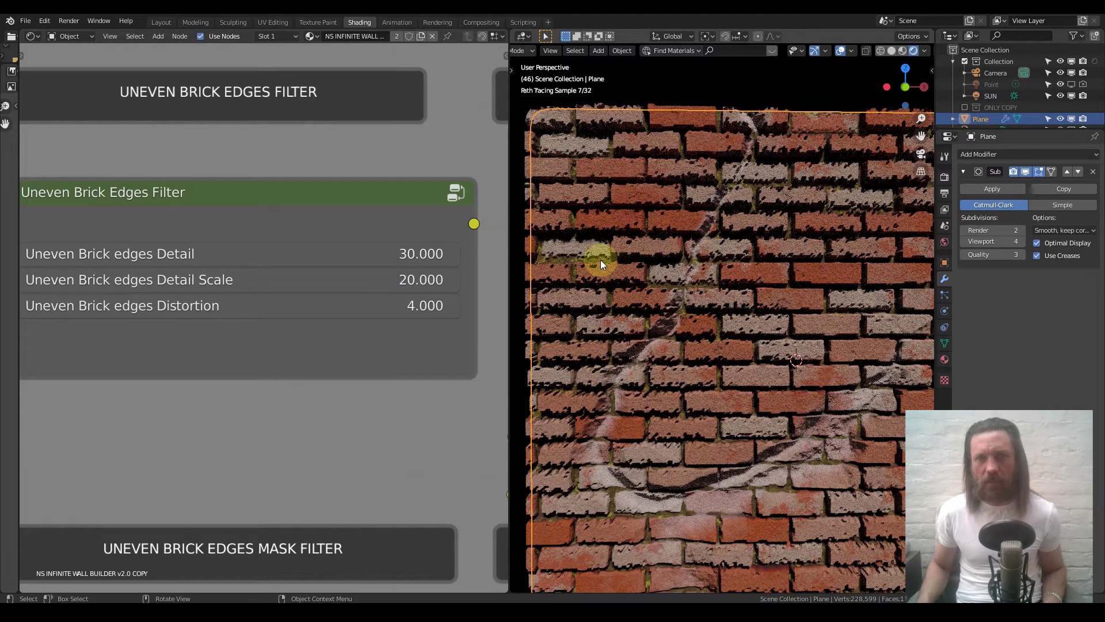
- Set the Uneven Brick Edges Detail Scale back to 4 and undo the increase of the Detail value to 30
click(340, 279)
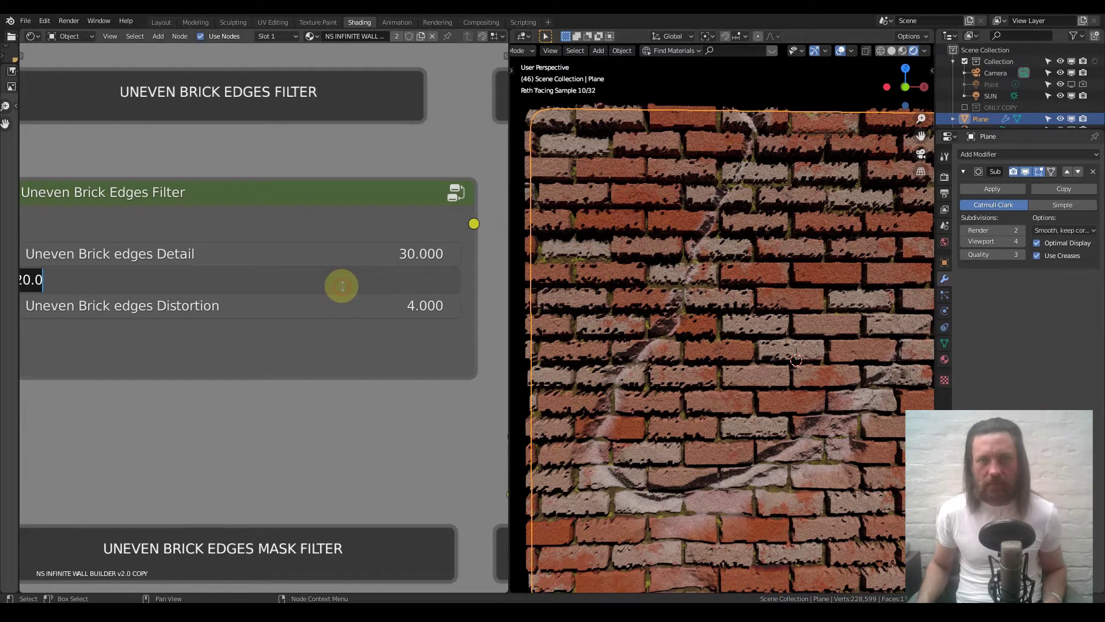
key(Return)
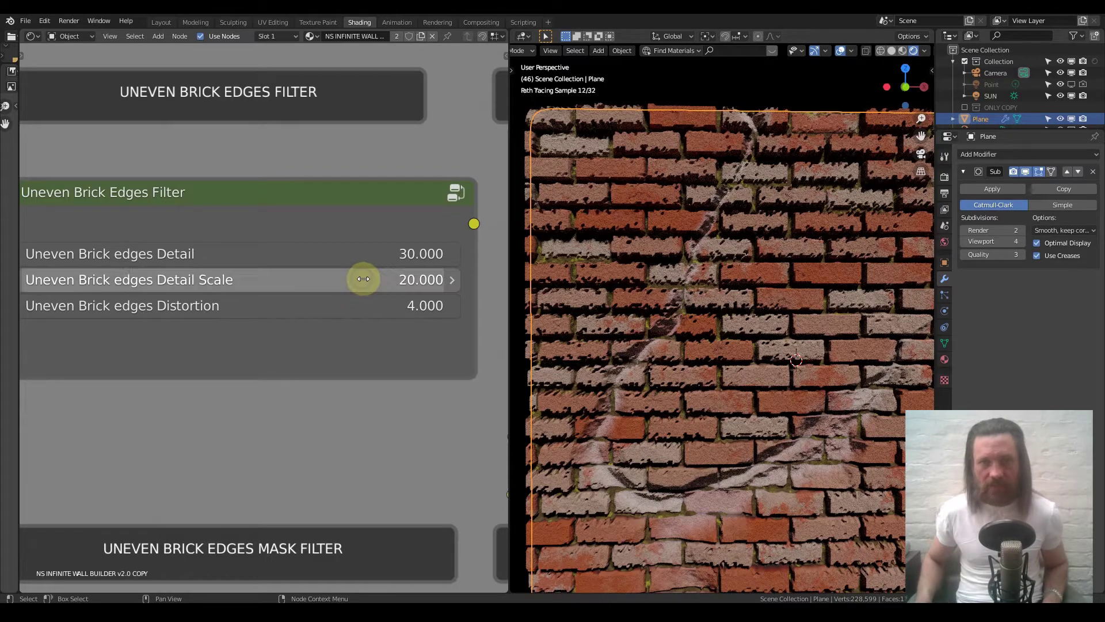
click(346, 287)
text(4)
key(Return)
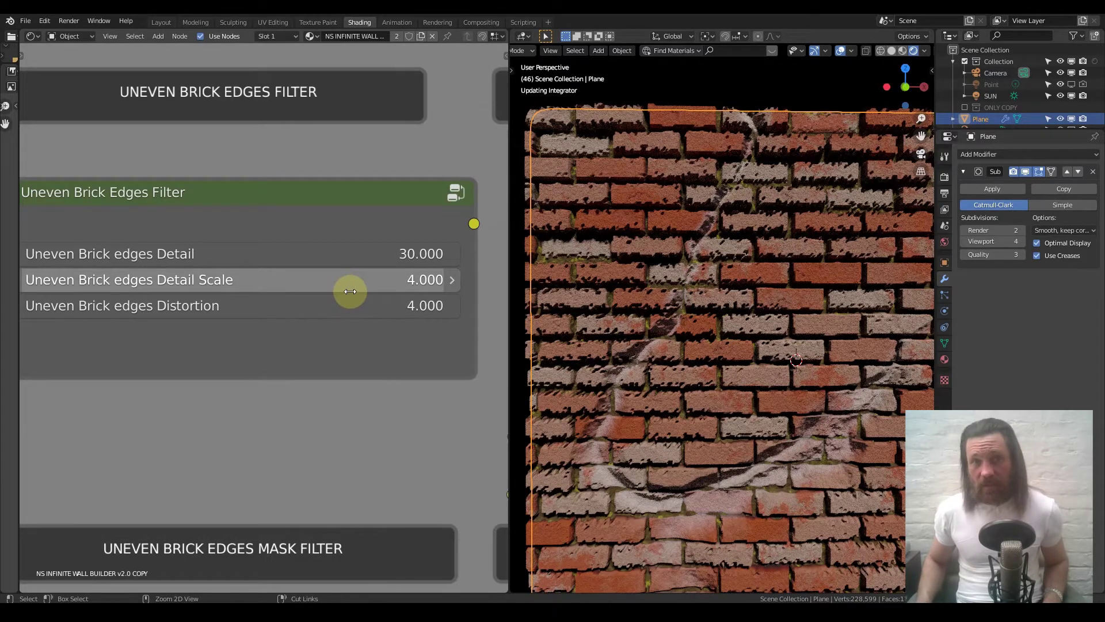
key(ctrl+z)
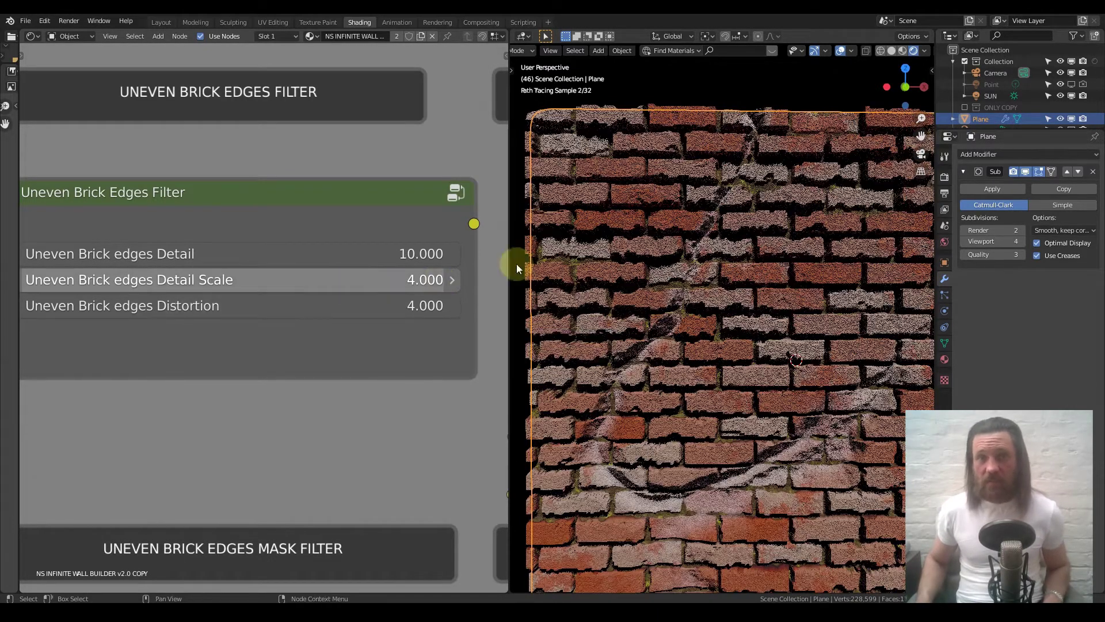
- Lower the Uneven Brick Edges Mix to about 0.832
scroll(363, 301, down, 5)
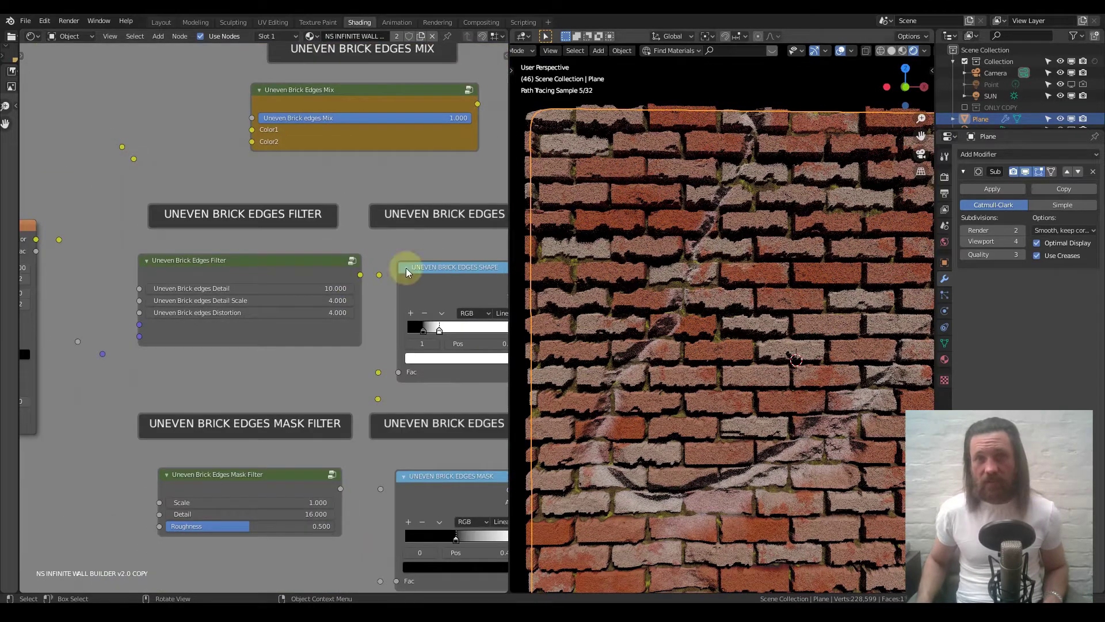
scroll(388, 197, up, 4)
middle_drag(399, 248, 396, 254)
drag(396, 183, 275, 184)
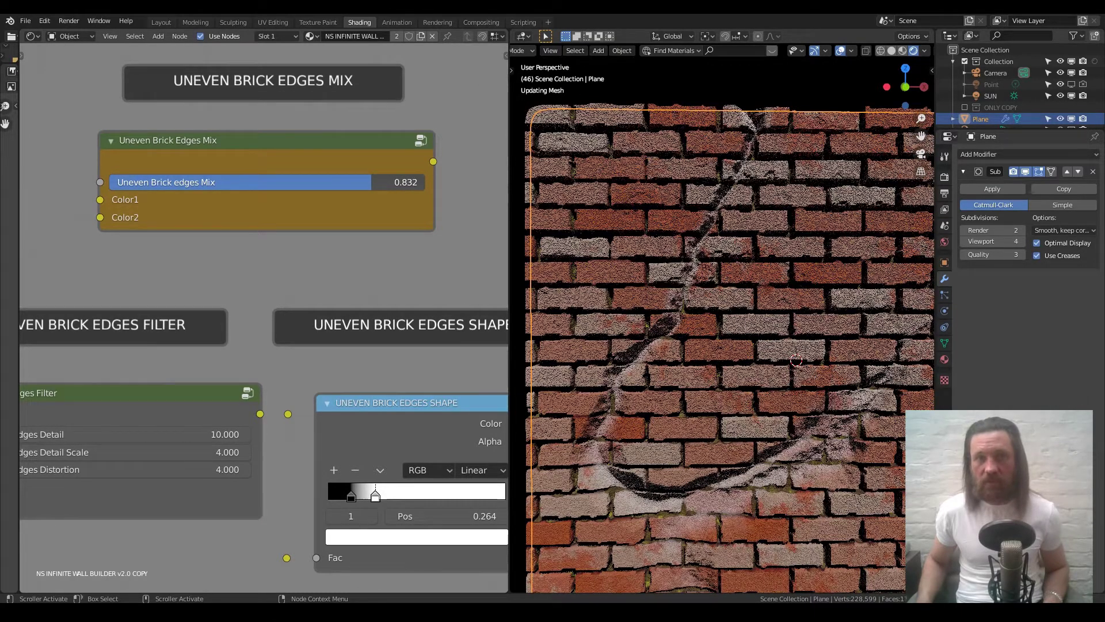
scroll(342, 243, down, 1)
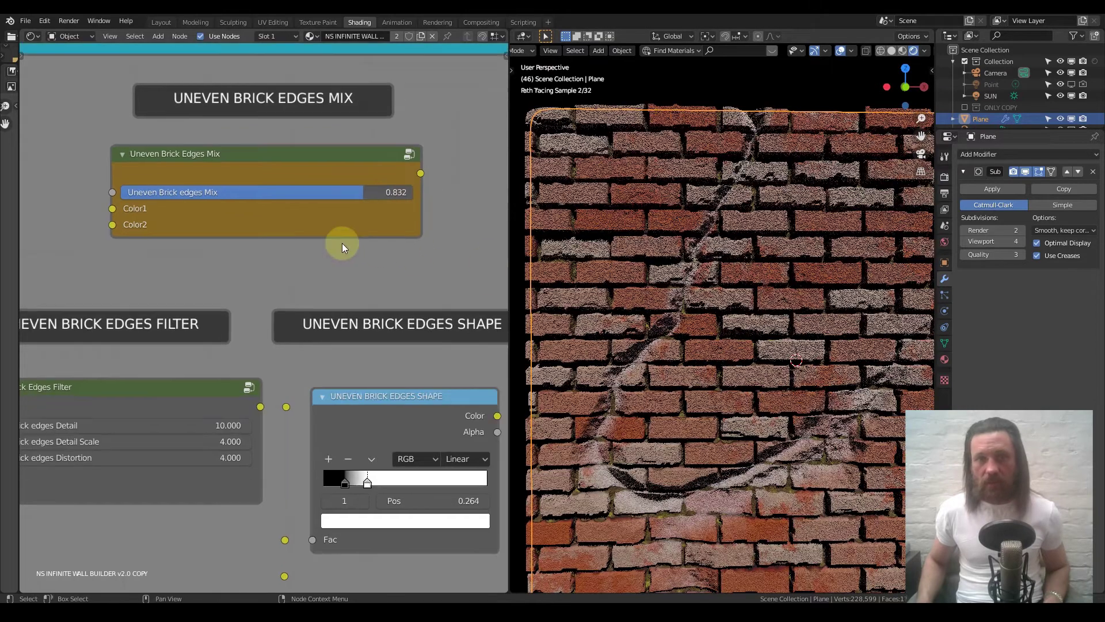
- Return the Uneven Brick Edges Mix to its full value of 1.000
scroll(334, 265, down, 4)
scroll(361, 261, up, 4)
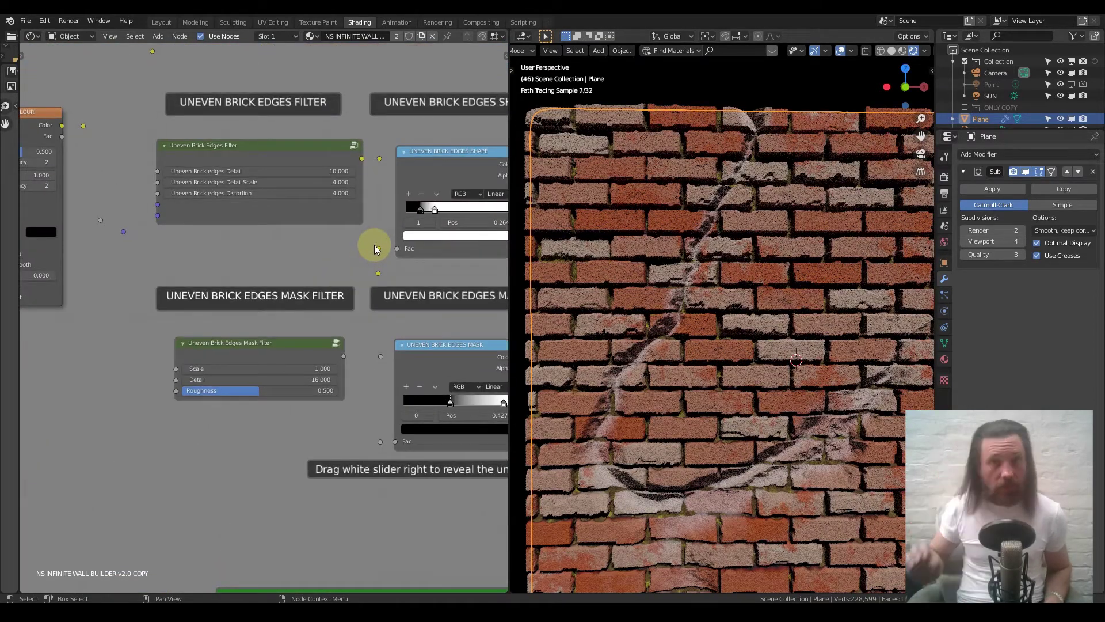
middle_drag(407, 167, 295, 300)
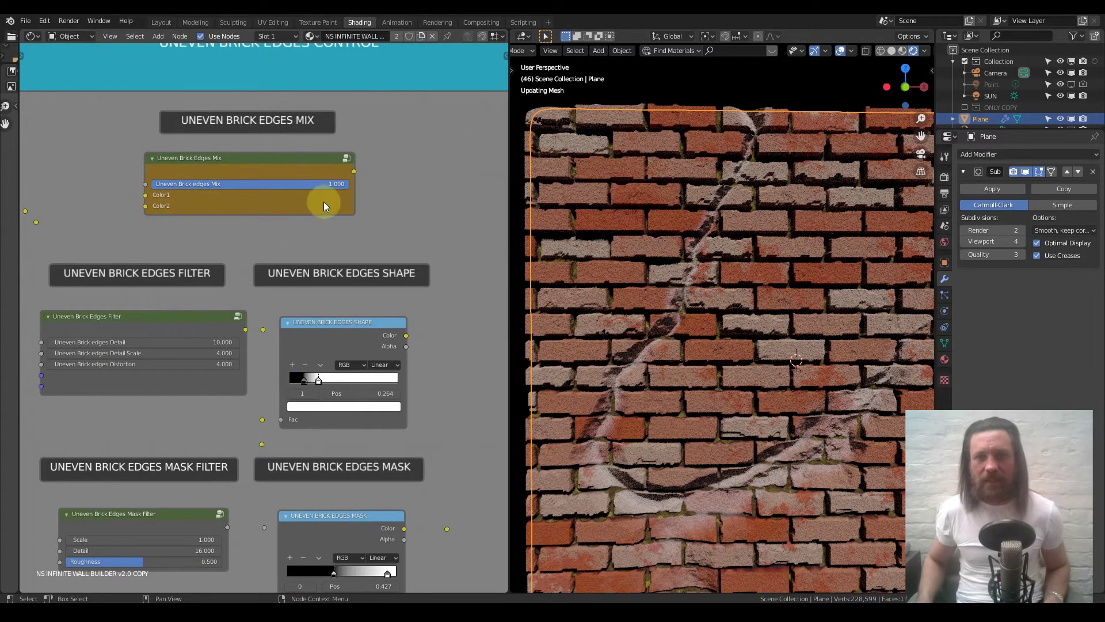
- Move the white stop of the Uneven Brick Edges Mask ramp to about 0.523
scroll(323, 205, down, 2)
scroll(730, 278, down, 2)
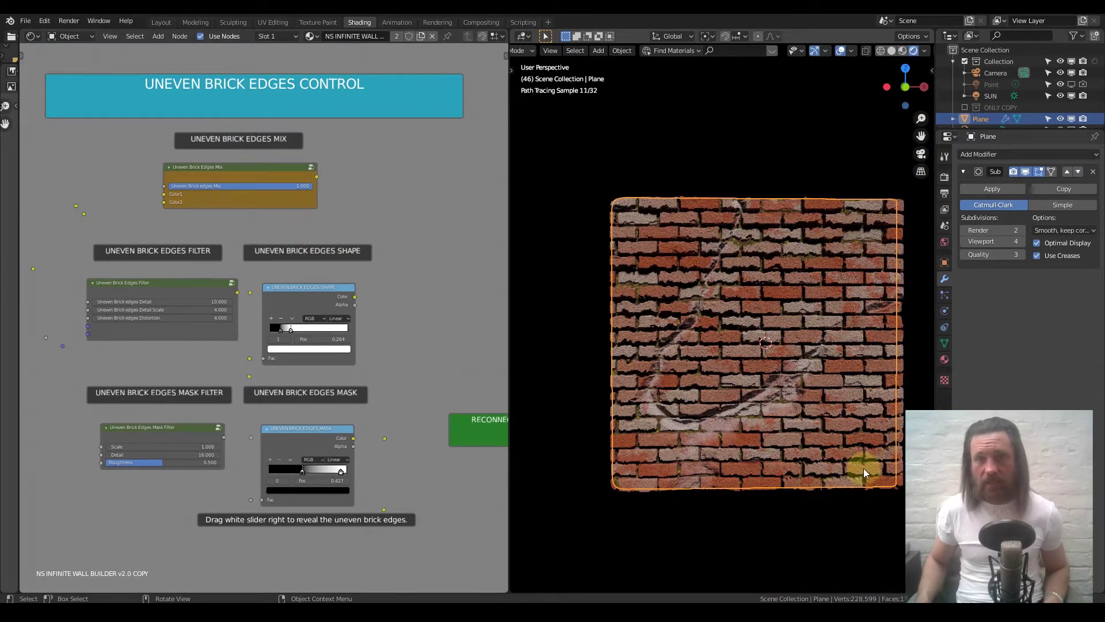
middle_drag(210, 425, 284, 281)
scroll(239, 284, up, 3)
scroll(240, 284, up, 1)
middle_drag(437, 338, 186, 256)
scroll(305, 308, up, 5)
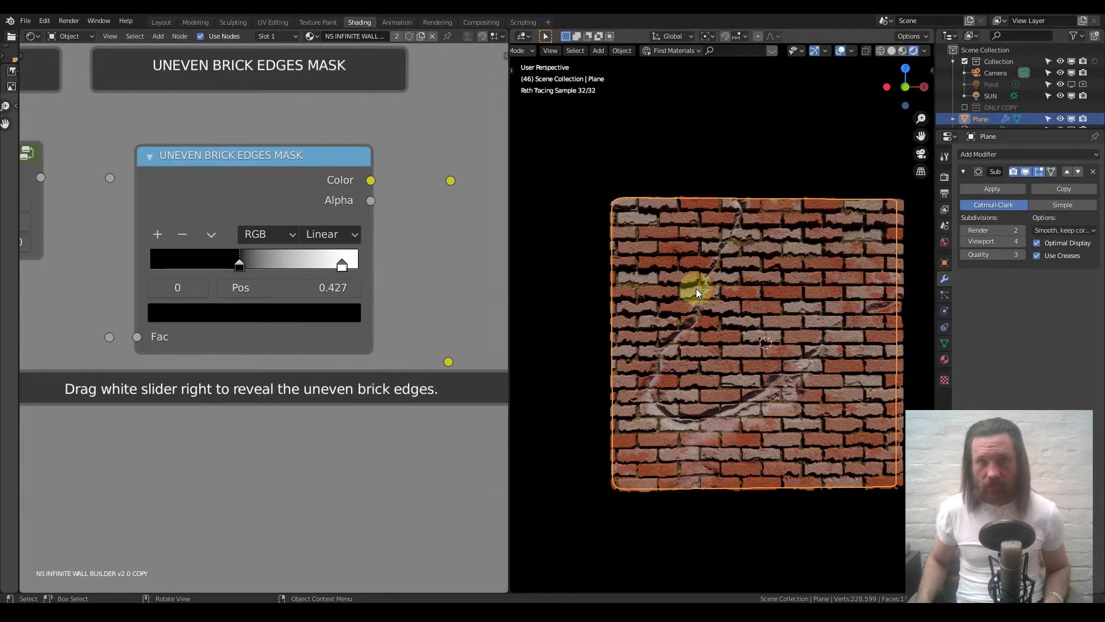
scroll(694, 291, up, 1)
click(344, 265)
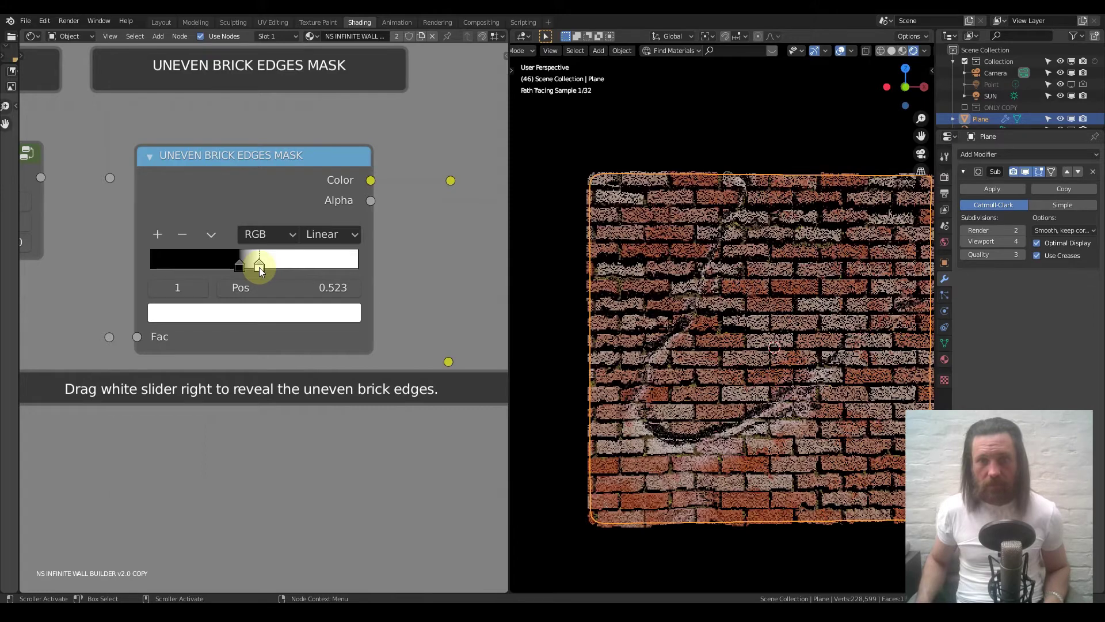
- Sweep the black stop of the Uneven Brick Edges Mask ramp from about 0.005 through 0.241 and 0.377 to 0.445
click(238, 265)
drag(238, 265, 149, 266)
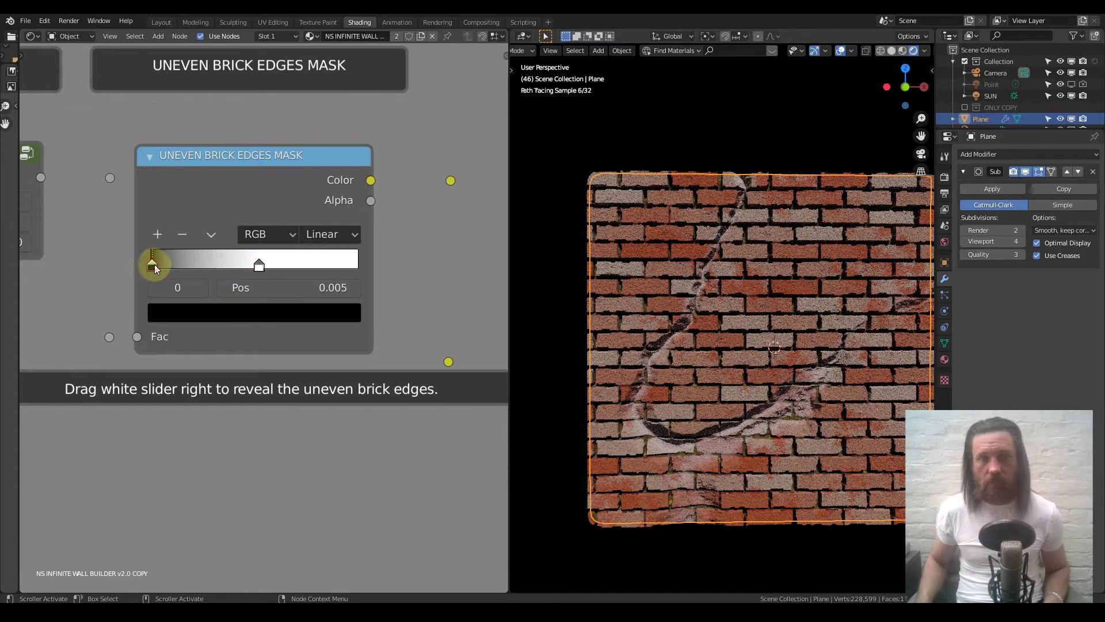
drag(171, 264, 201, 264)
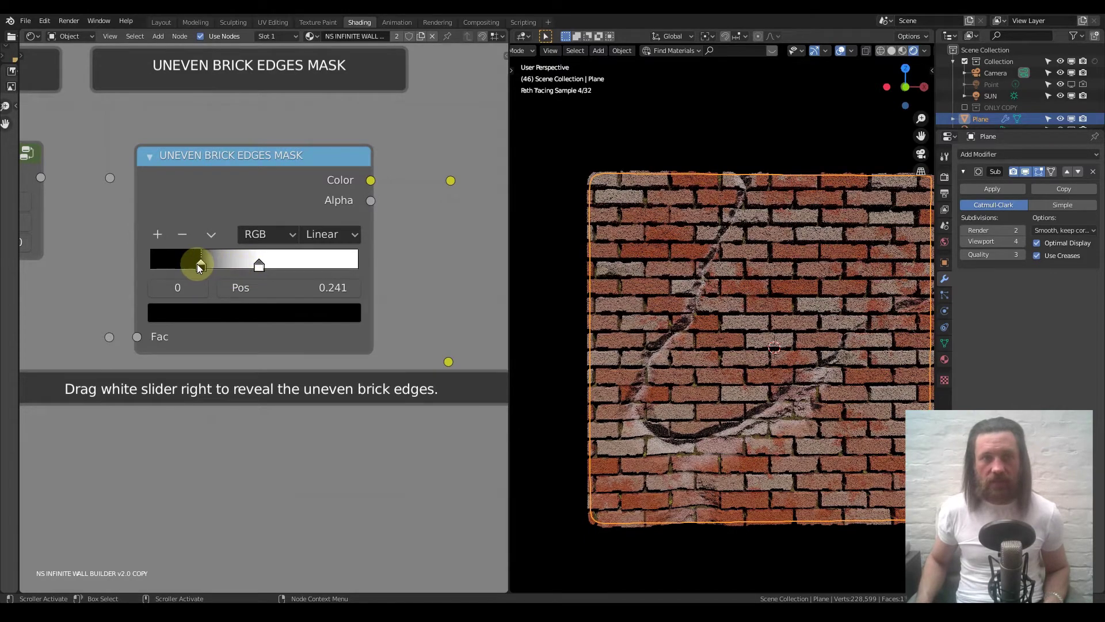
drag(205, 263, 233, 263)
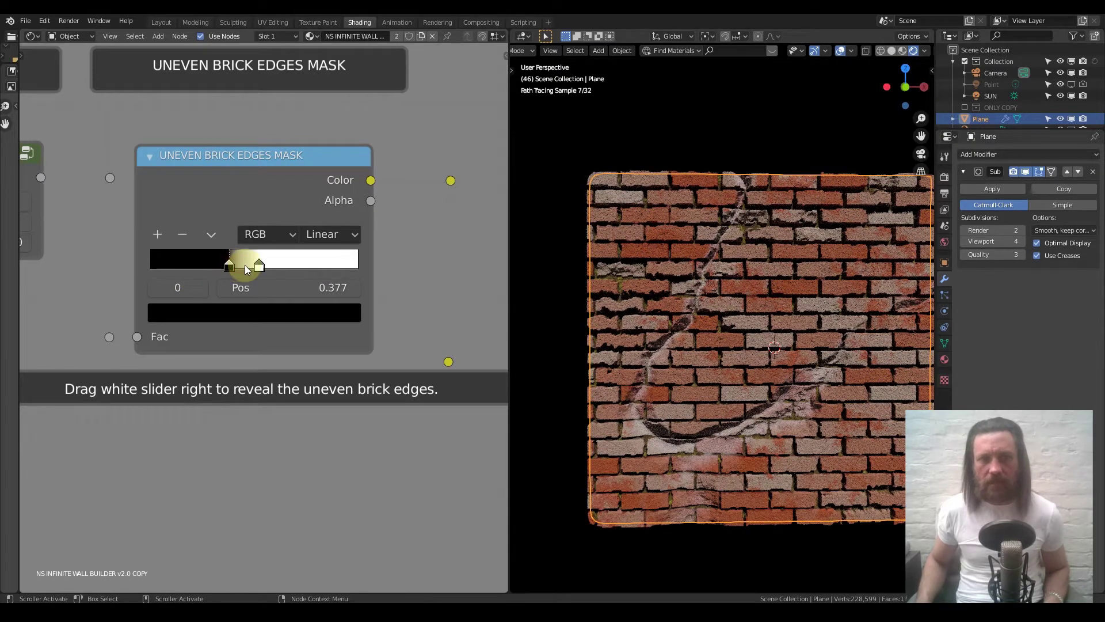
drag(244, 265, 271, 267)
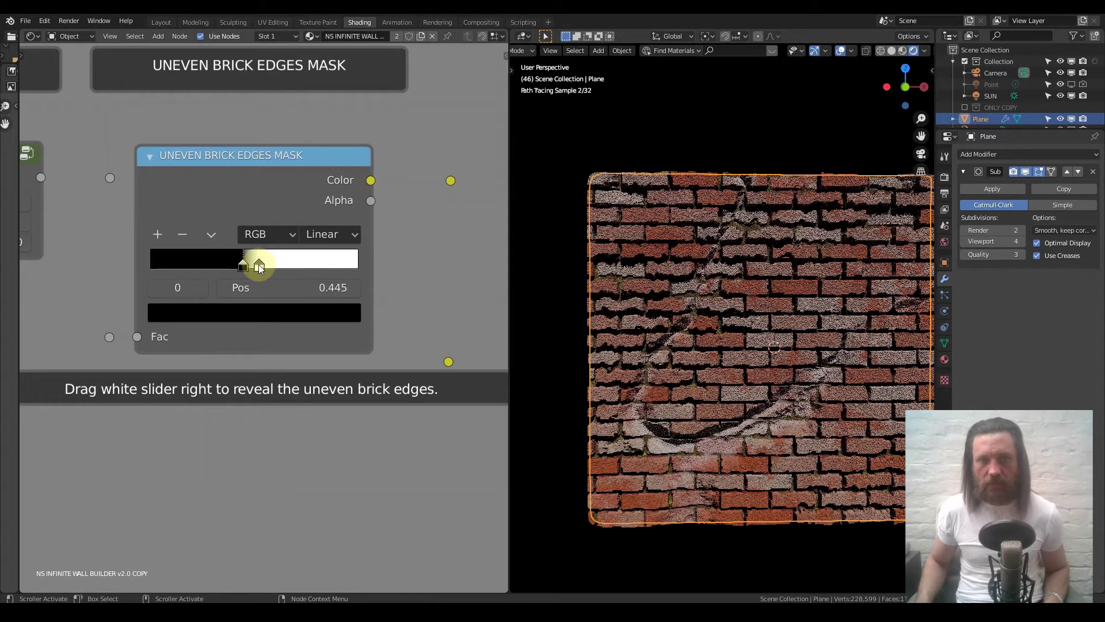
- Move the mask ramp's white stop to about 0.759 and on to the far end, and the black stop to about 0.714
click(258, 265)
drag(286, 266, 307, 263)
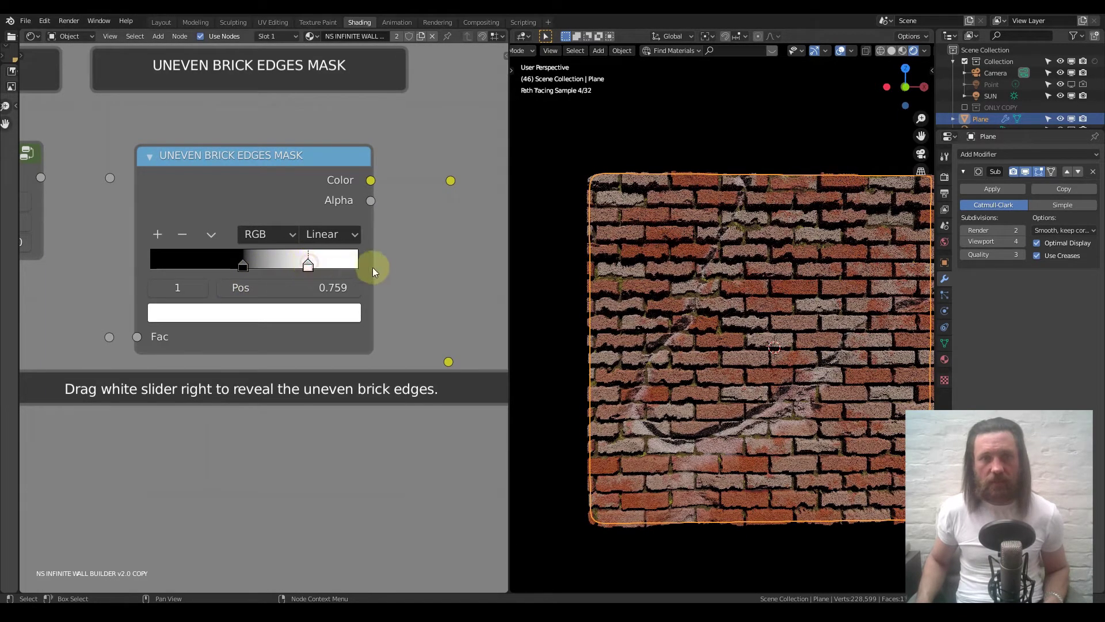
click(386, 268)
drag(244, 262, 303, 269)
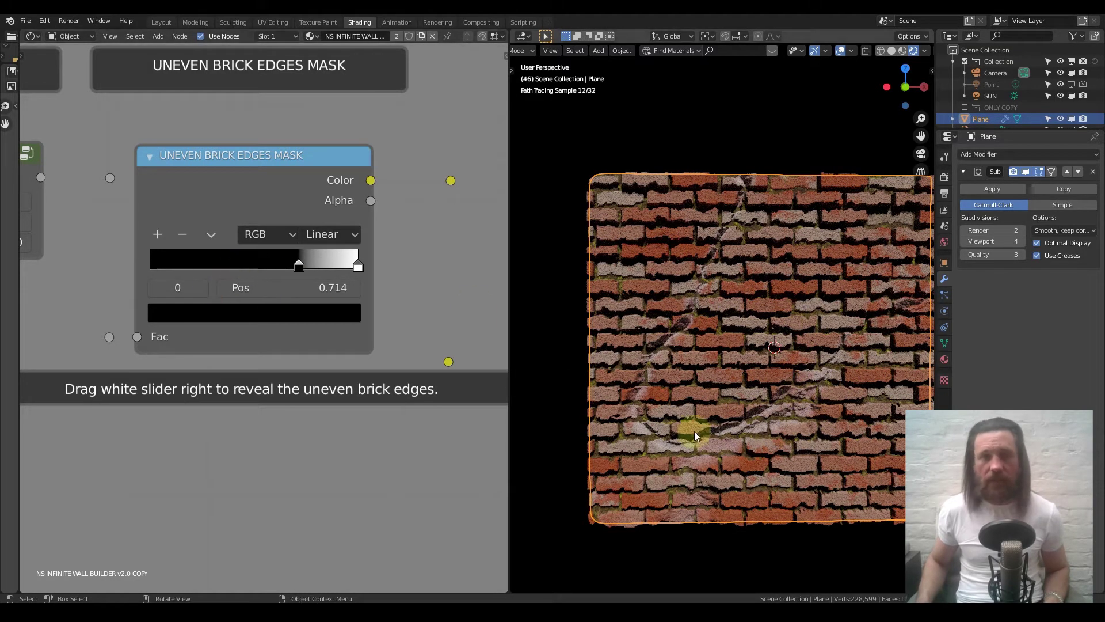
- Bring the white stop of the Uneven Brick Edges Mask ramp to about 0.536 with the black stop close beside it
drag(304, 272, 212, 272)
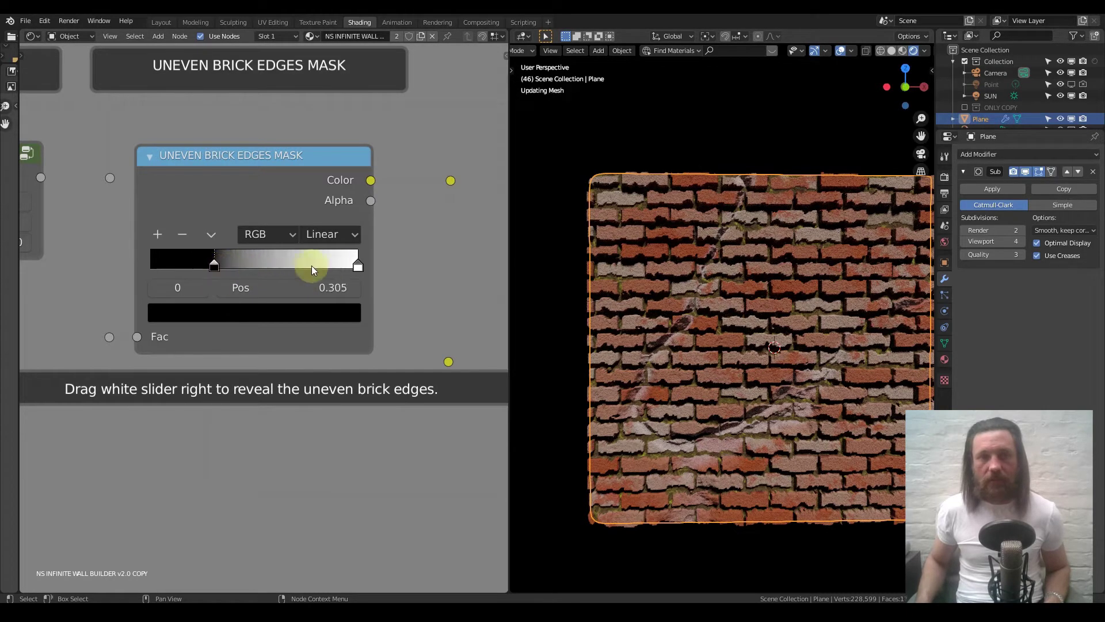
drag(359, 262, 306, 265)
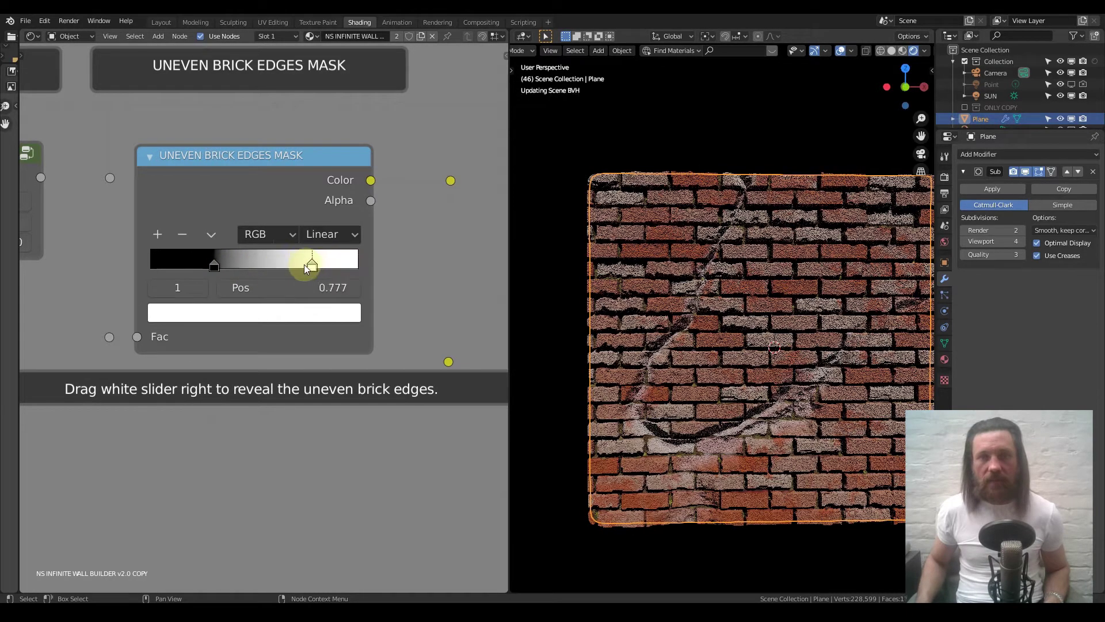
drag(215, 262, 264, 263)
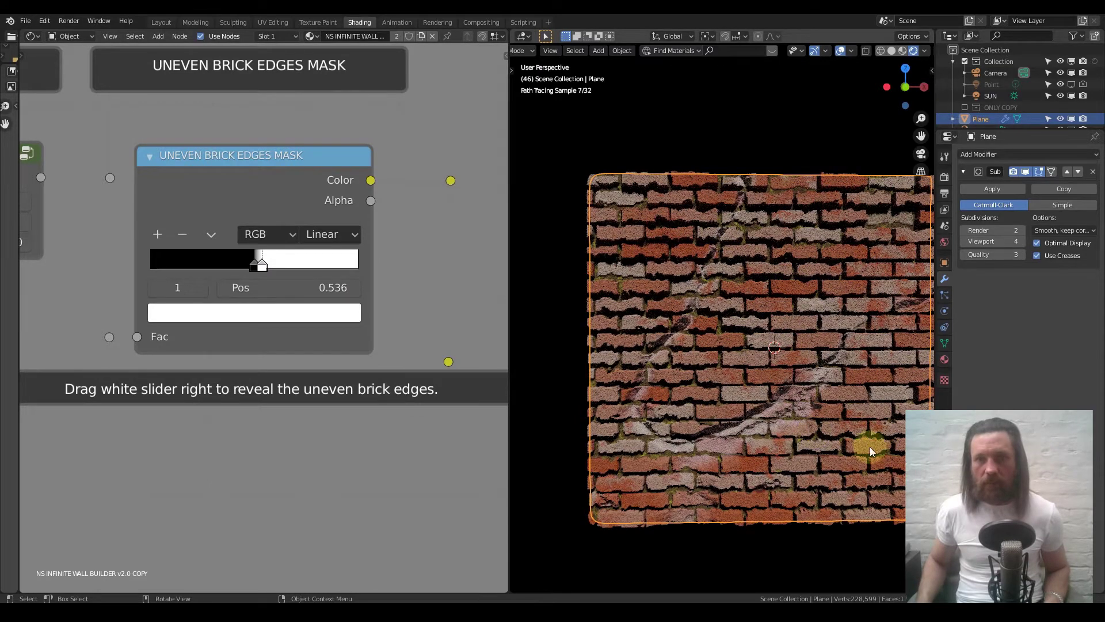
- Set the Uneven Brick Edges Mask Filter Scale to 5 and reduce it to 2
middle_drag(141, 256, 403, 291)
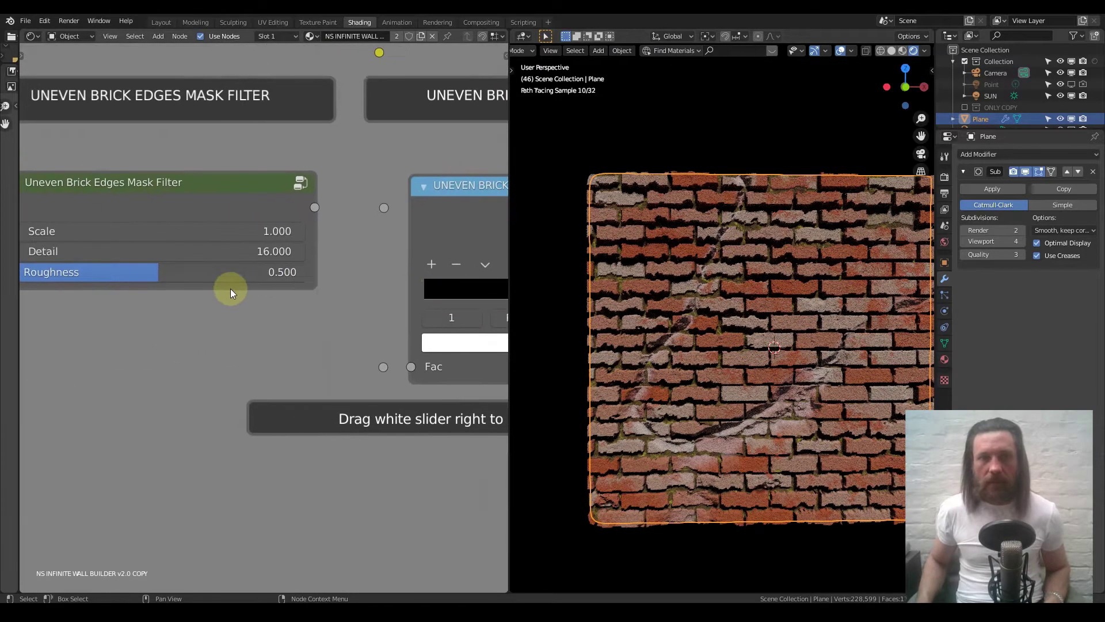
middle_drag(229, 291, 276, 295)
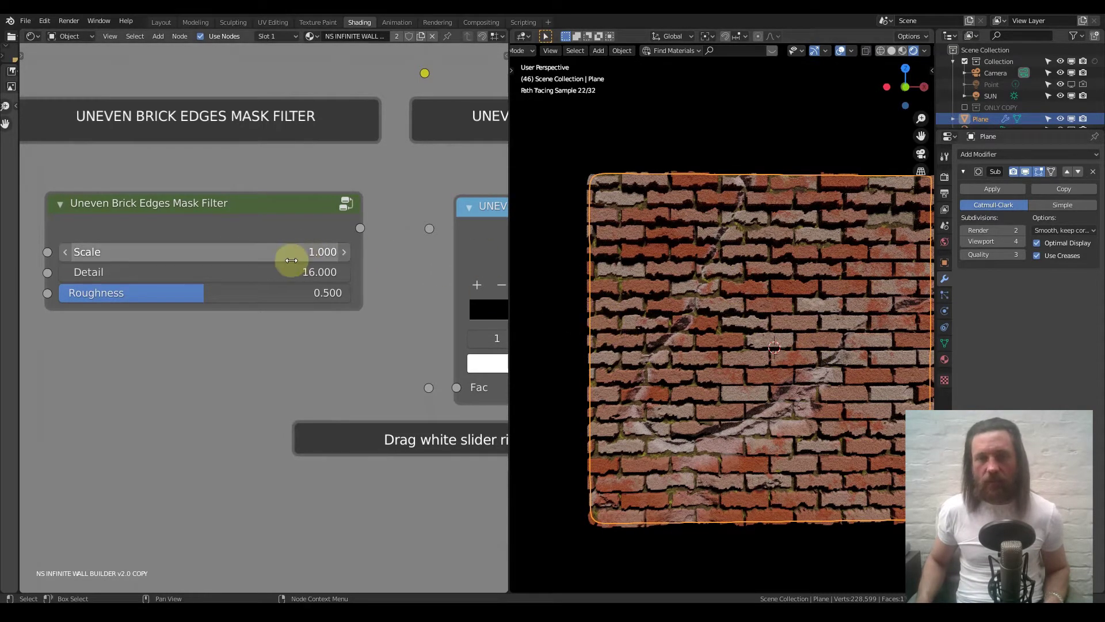
click(292, 257)
text(5)
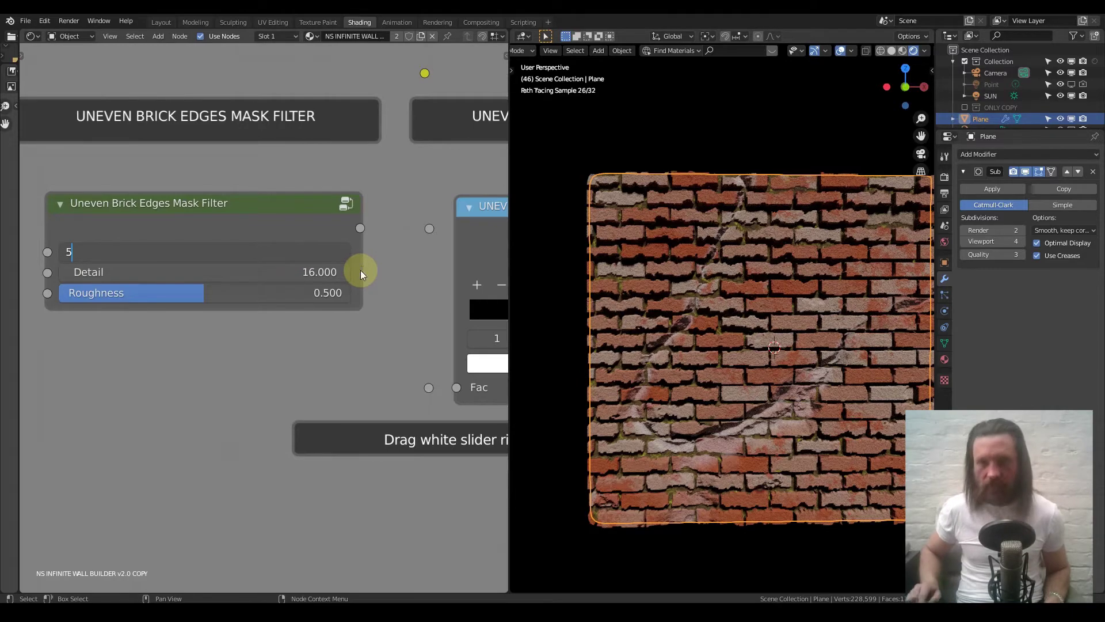
key(Return)
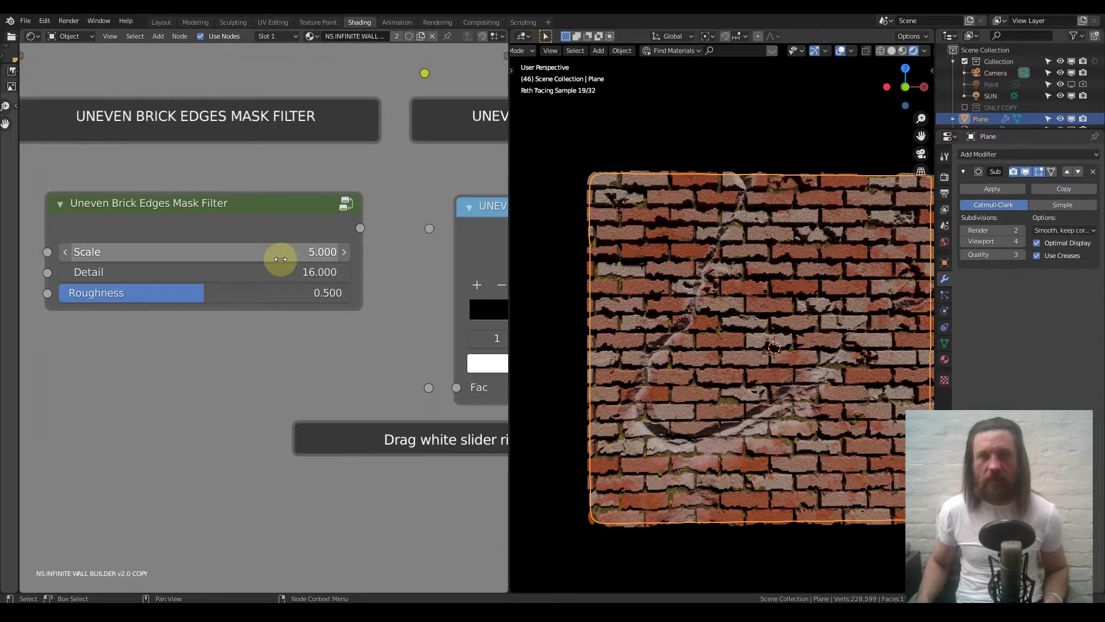
click(281, 259)
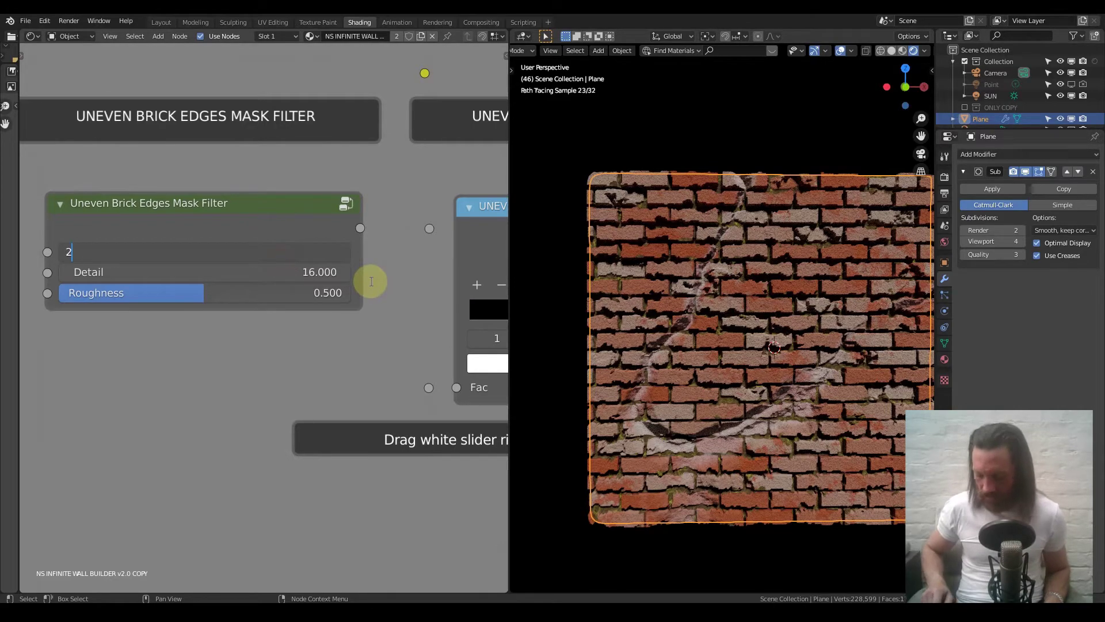
key(Return)
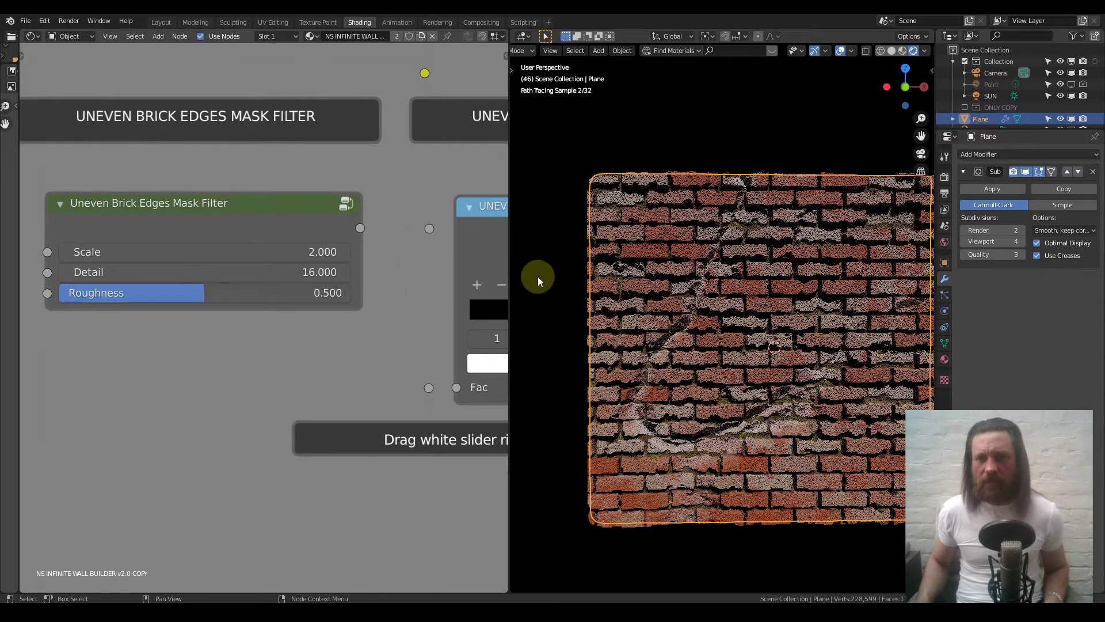
- Darken the Brick Face Roughness ramp's stop at position 1.000 to black, with a value of 0.000
scroll(304, 275, down, 2)
scroll(304, 275, down, 5)
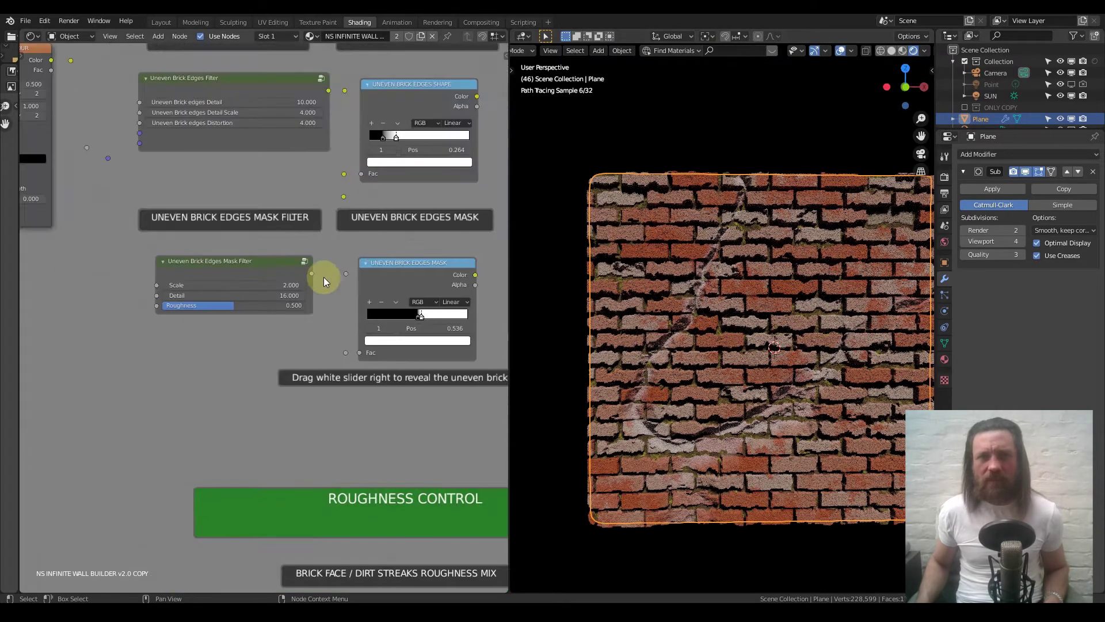
scroll(256, 287, down, 4)
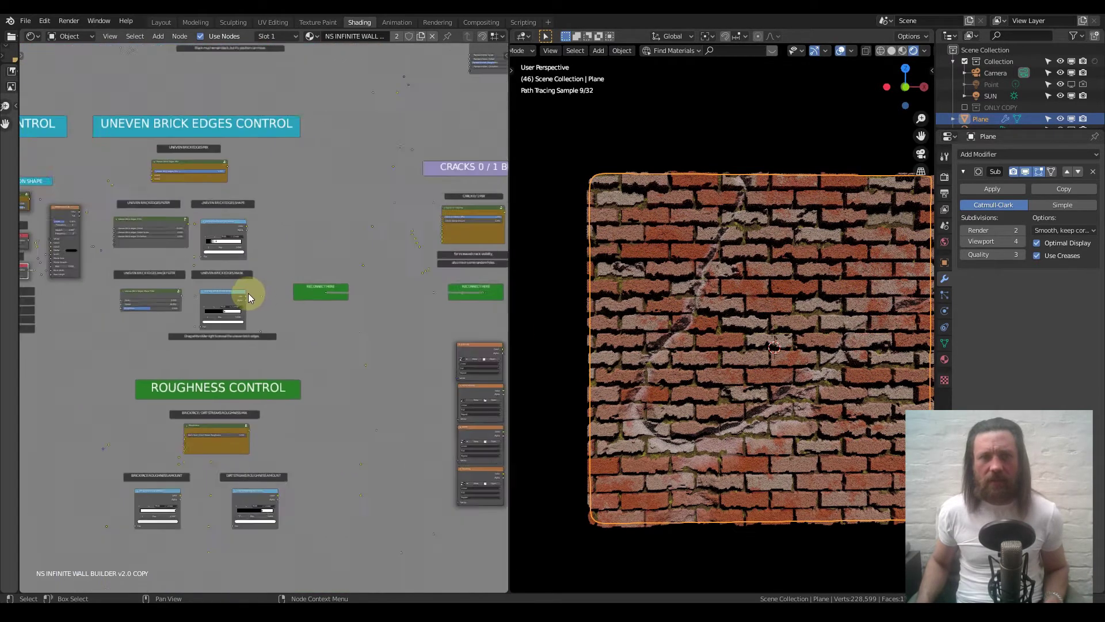
scroll(285, 356, up, 2)
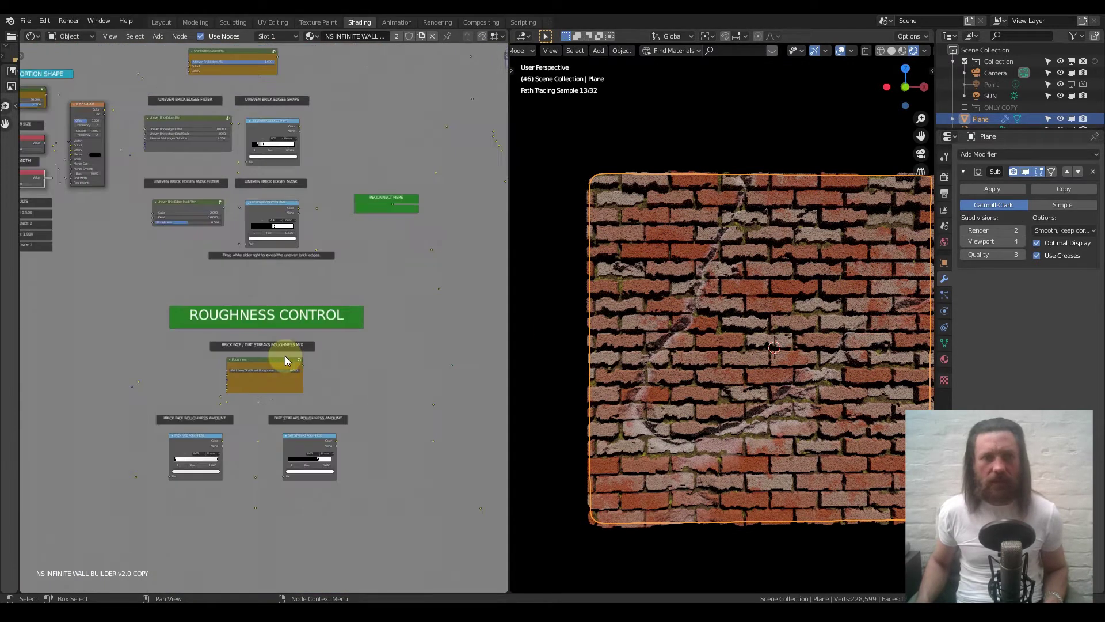
scroll(284, 353, up, 5)
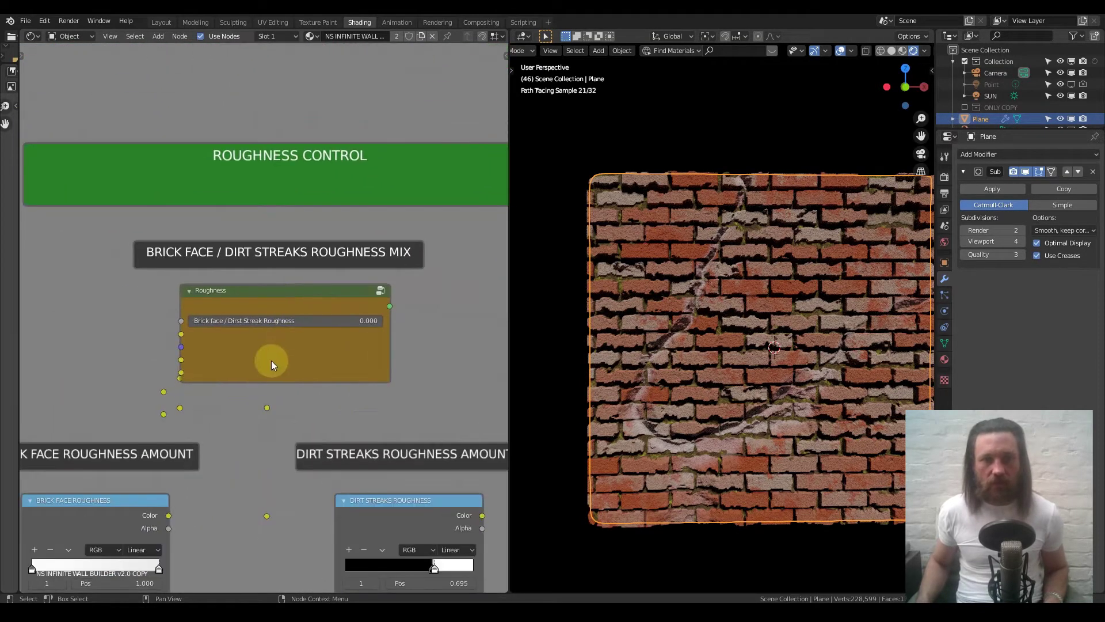
scroll(268, 368, up, 3)
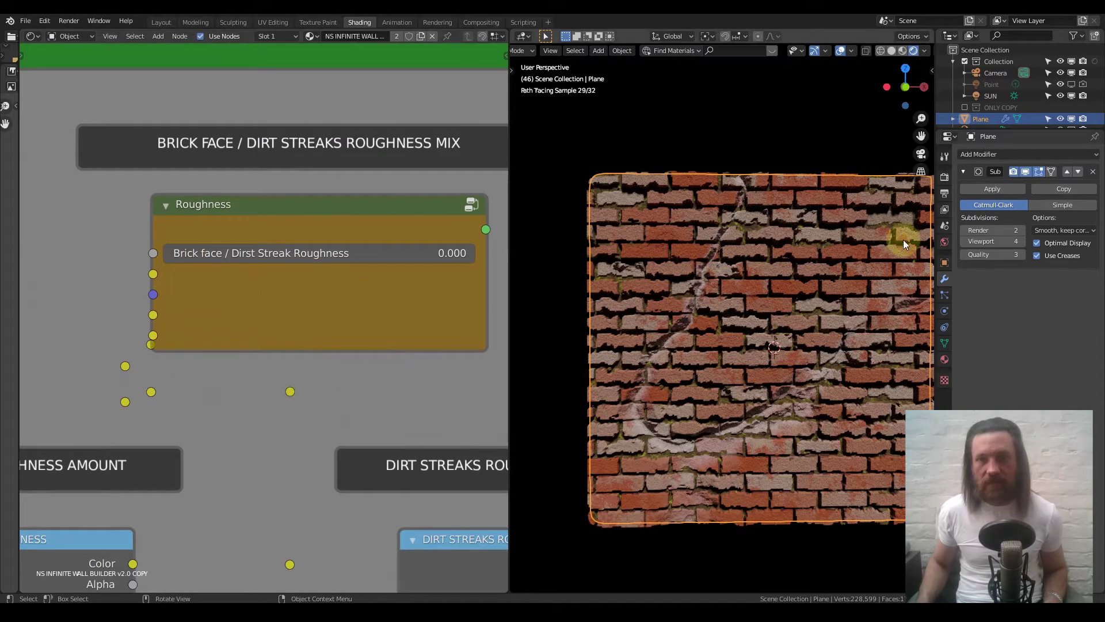
scroll(173, 395, down, 2)
scroll(326, 274, up, 3)
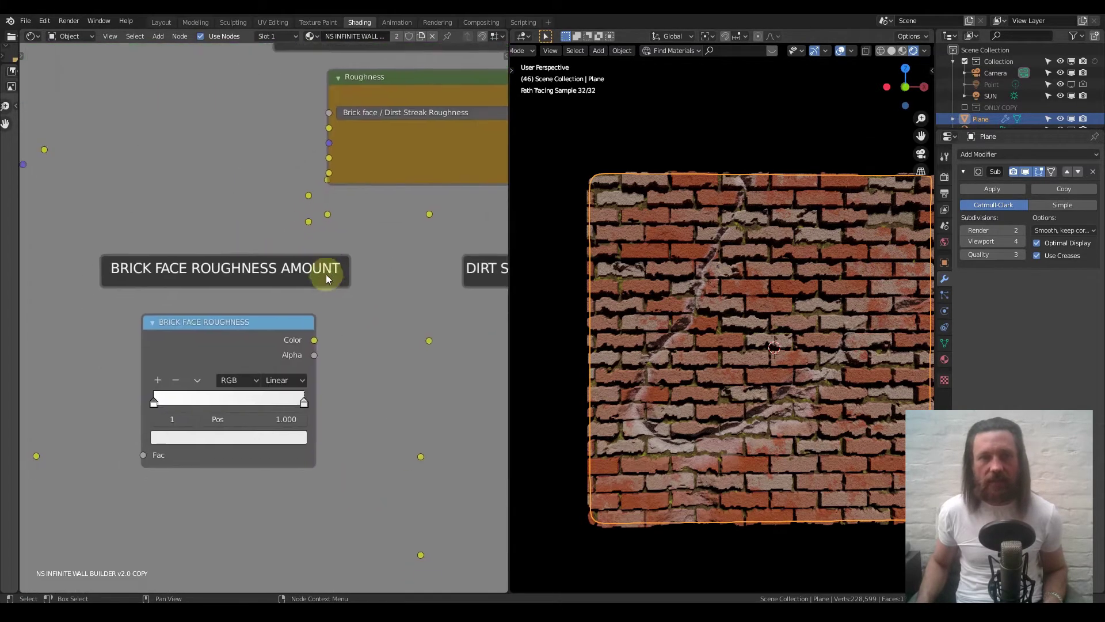
middle_drag(345, 356, 323, 271)
scroll(259, 276, up, 1)
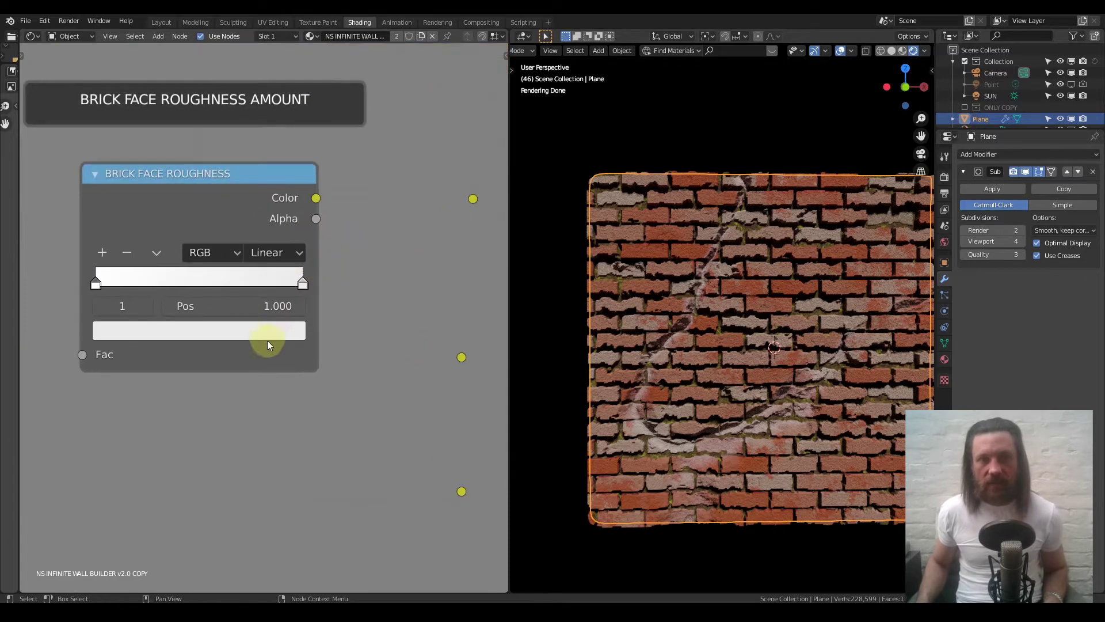
click(215, 331)
drag(261, 175, 260, 195)
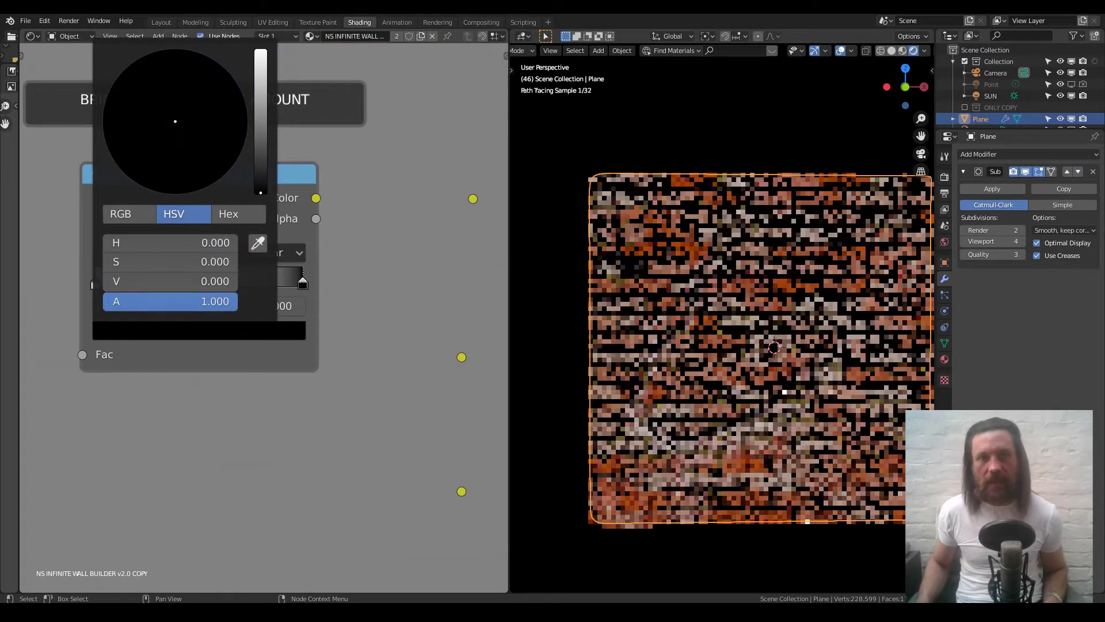
middle_drag(765, 317, 730, 335)
- Set both the Strength and the Distance of the Main Bump Control's Bump node to 0
scroll(302, 286, down, 5)
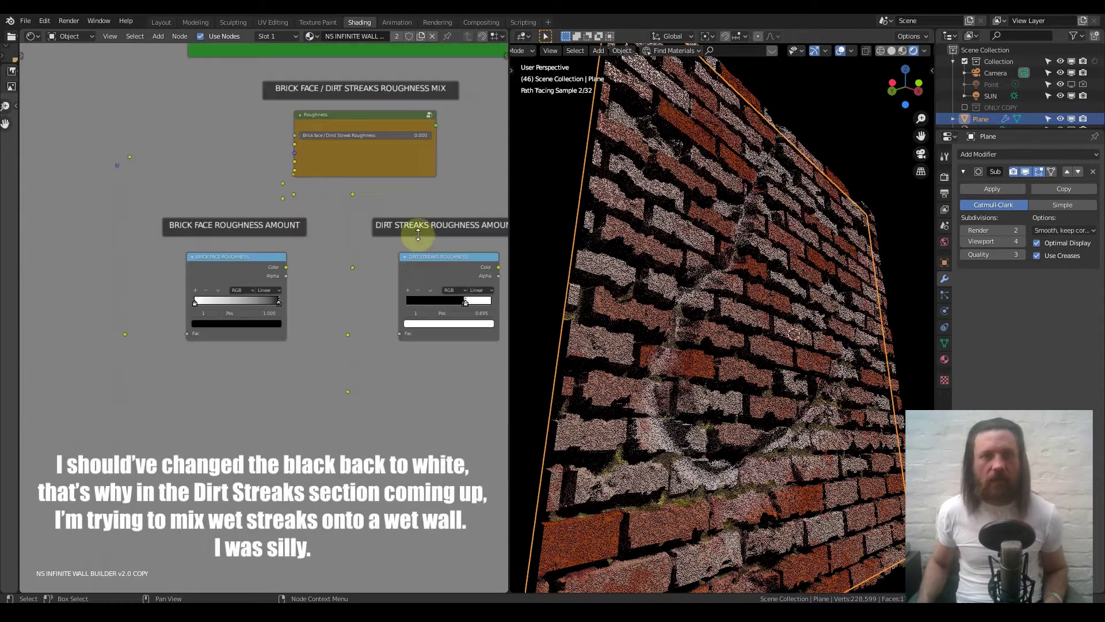
scroll(412, 232, down, 5)
middle_drag(353, 259, 276, 314)
middle_drag(298, 205, 112, 175)
scroll(296, 235, up, 6)
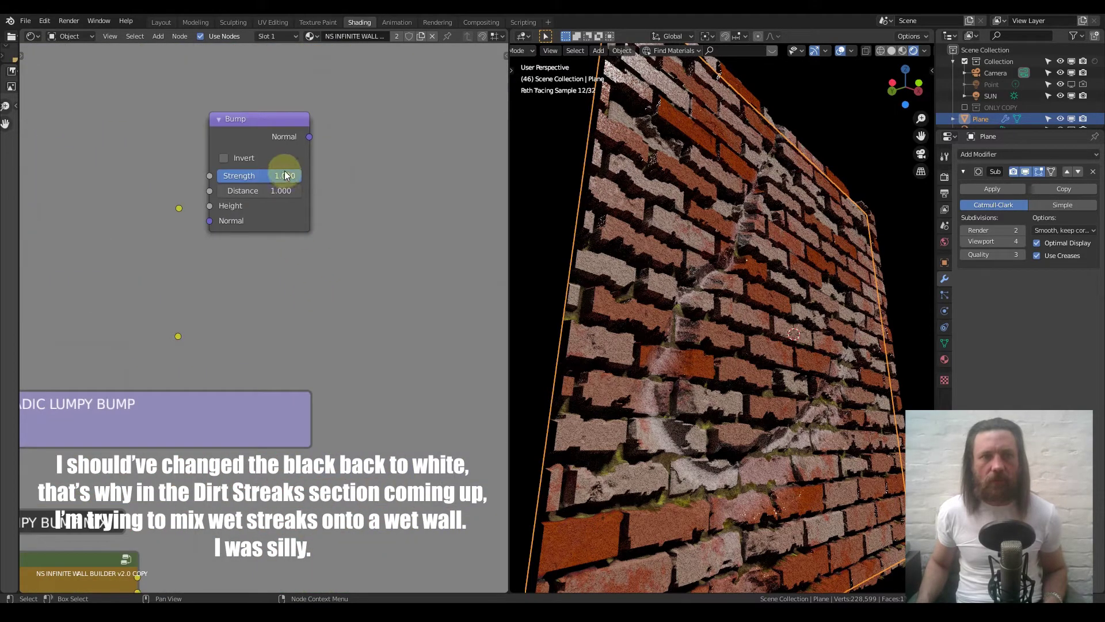
text(0)
key(Return)
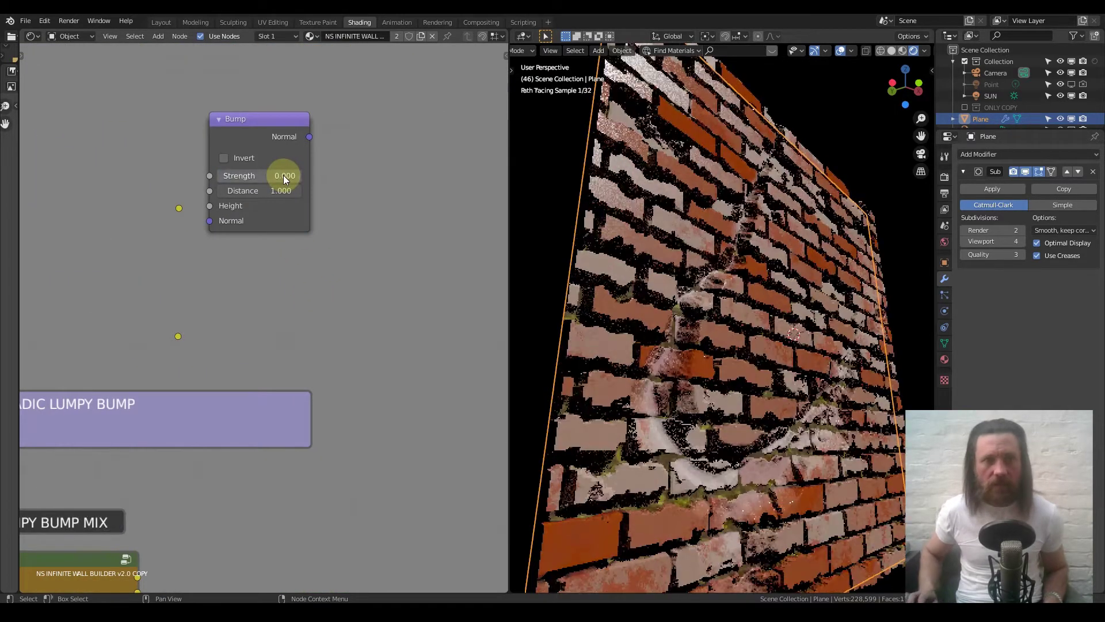
click(277, 191)
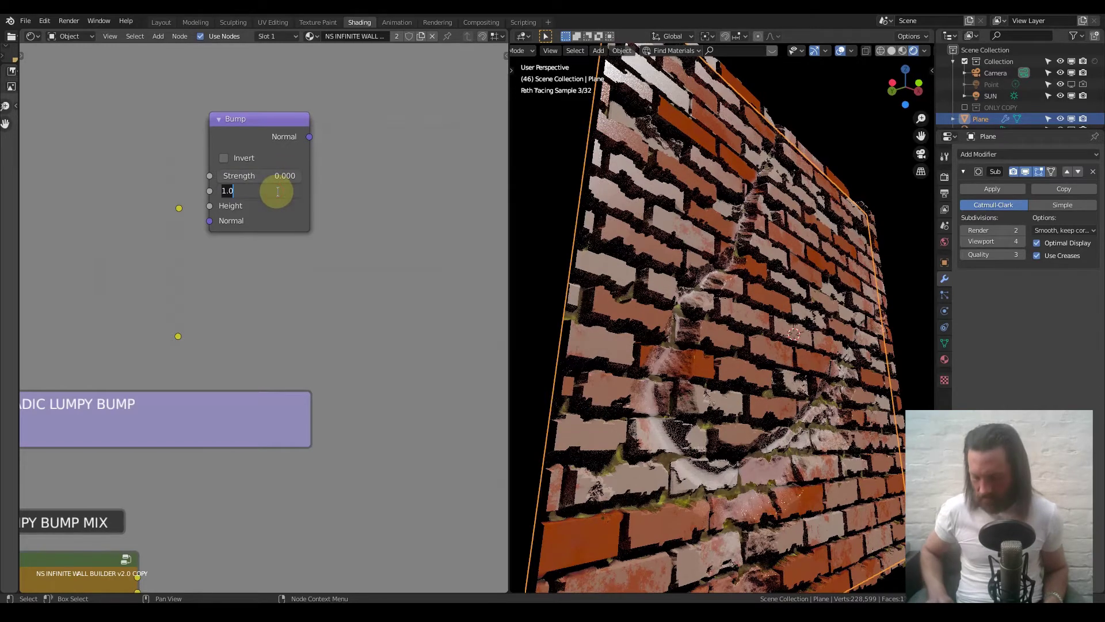
key(Return)
- Examine the wall's surface reflections up close and from oblique viewing angles
scroll(828, 337, up, 5)
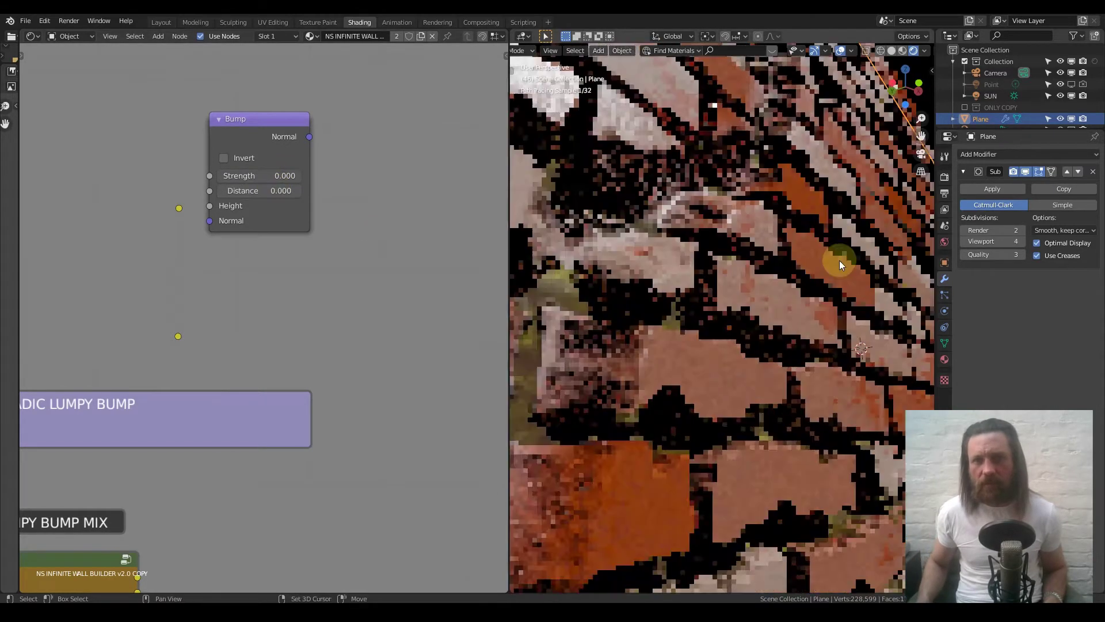
scroll(734, 455, down, 5)
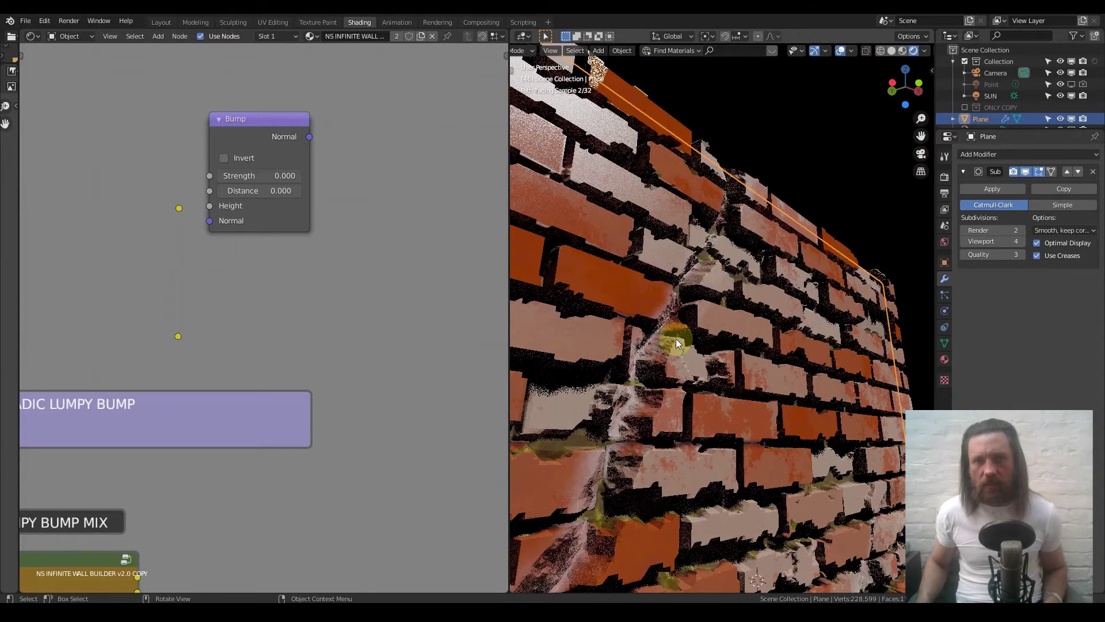
middle_drag(783, 396, 806, 406)
middle_drag(700, 336, 672, 323)
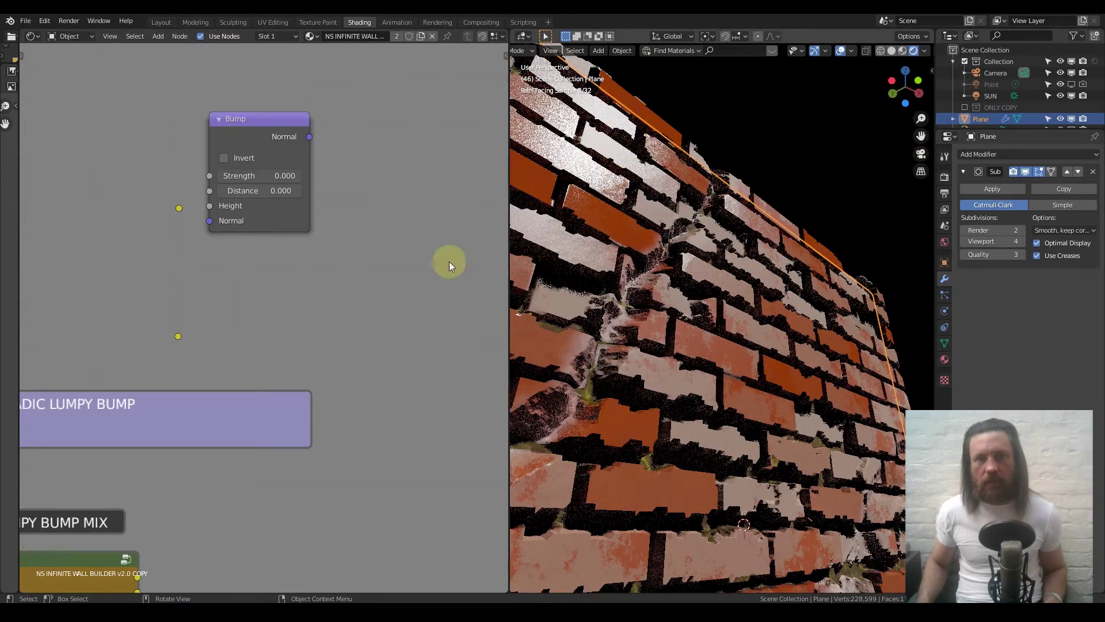
scroll(645, 274, down, 2)
shift+middle_drag(639, 286, 697, 295)
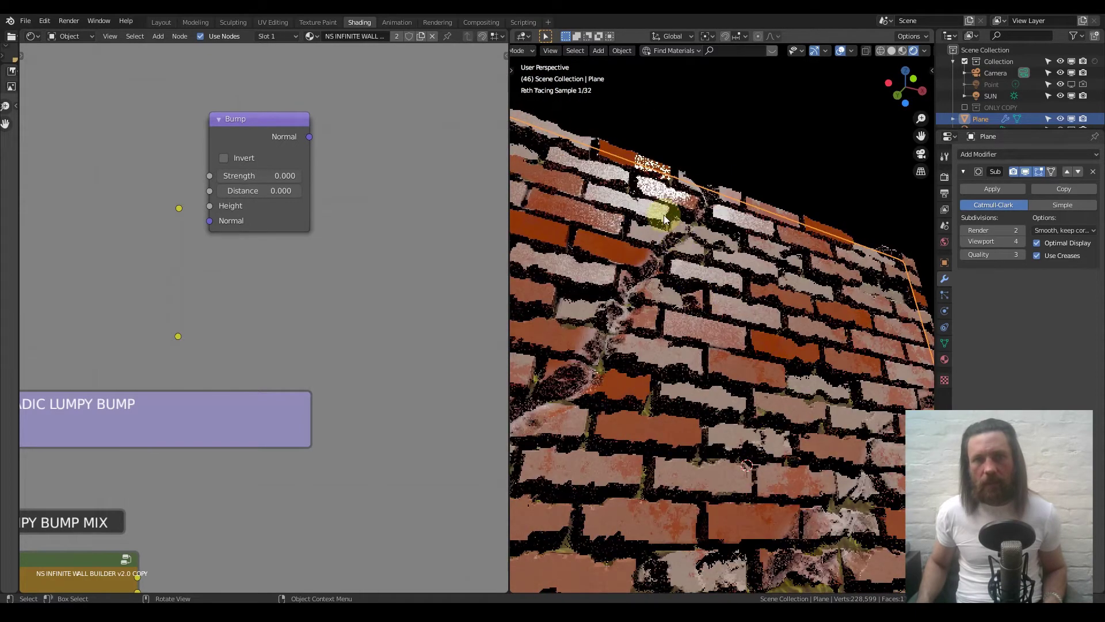
scroll(668, 219, down, 2)
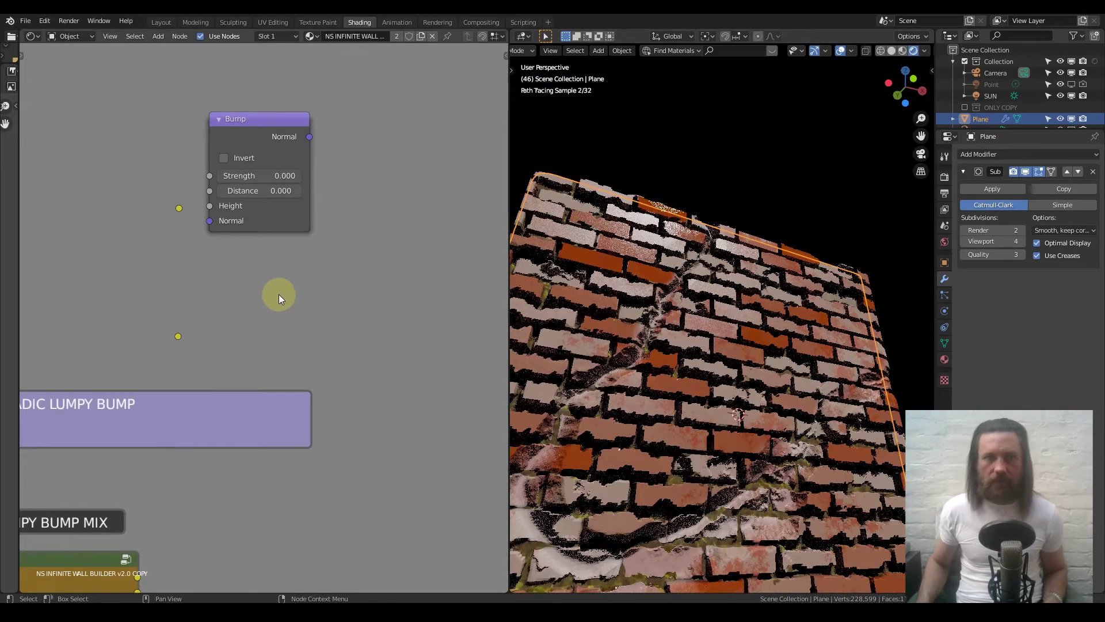
- Raise the Fac of the Dirt Streaks Mix node to 1.000
scroll(216, 419, down, 8)
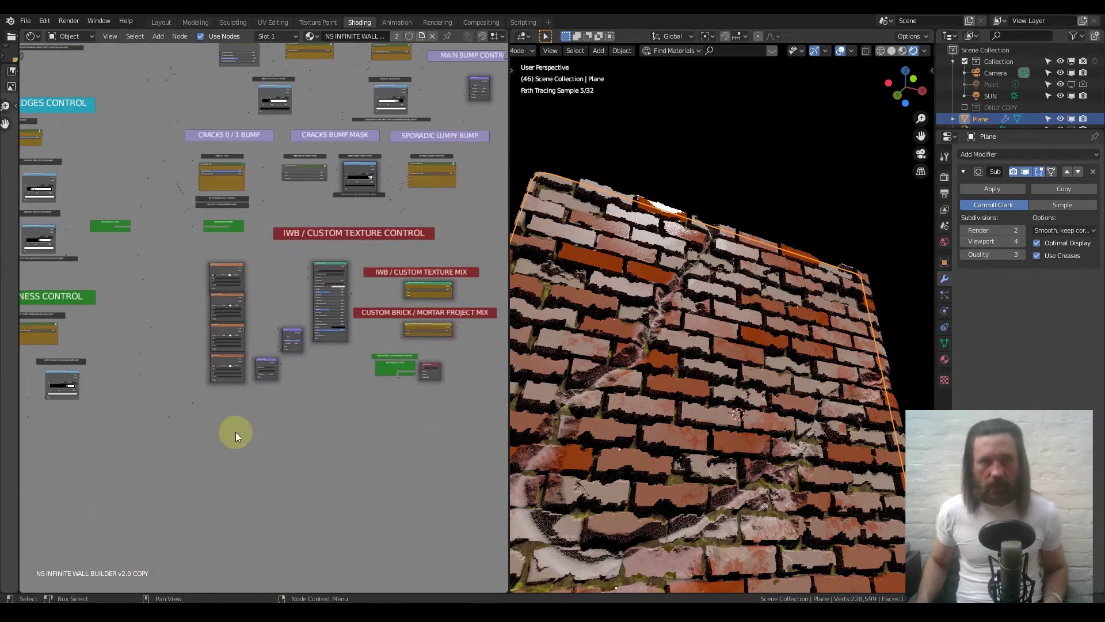
middle_drag(236, 432, 424, 420)
scroll(319, 369, up, 4)
scroll(329, 367, up, 2)
scroll(276, 279, down, 8)
middle_drag(227, 234, 328, 542)
mouse_move(187, 76)
middle_down()
mouse_move(295, 230)
mouse_move(213, 442)
middle_up()
middle_drag(228, 236, 228, 334)
scroll(227, 331, up, 10)
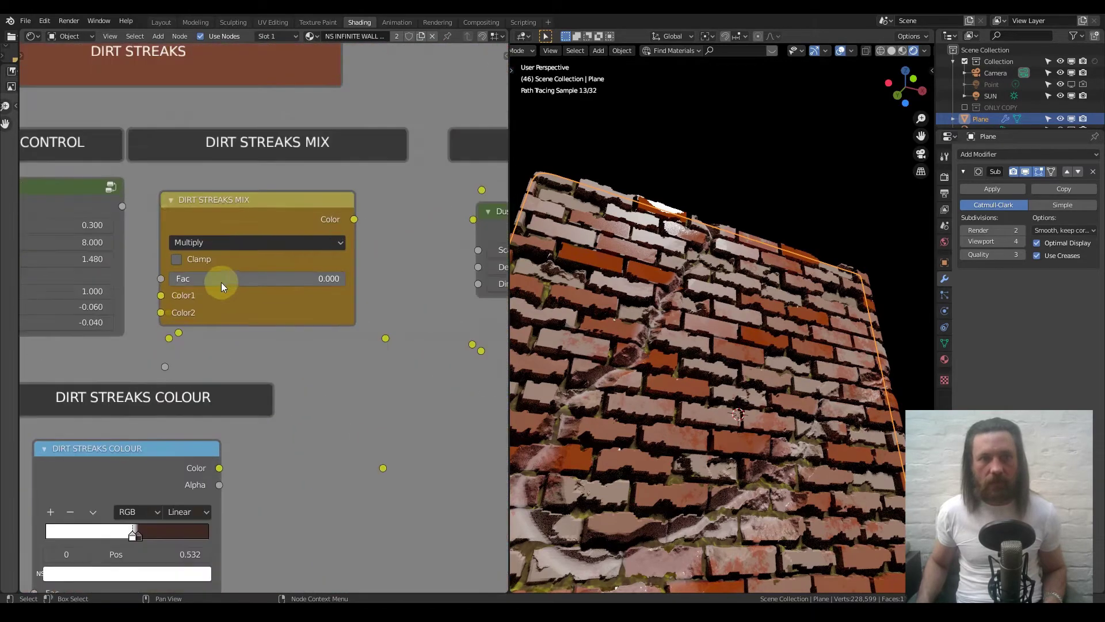
drag(242, 279, 334, 282)
scroll(307, 357, down, 6)
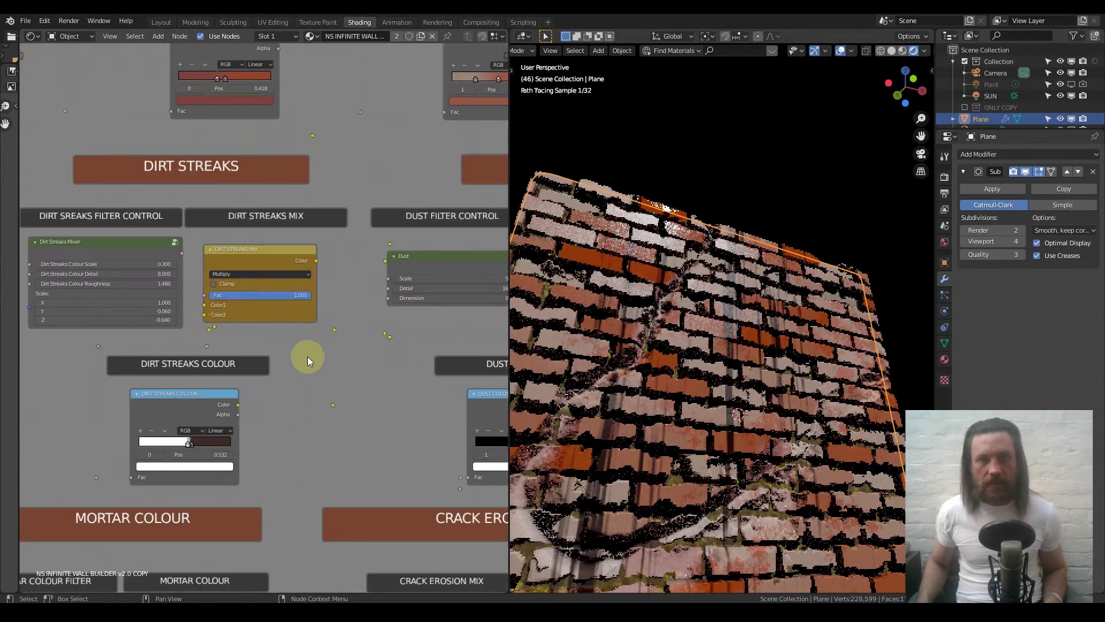
- Set the Brick face / Dirt Streak Roughness value of the Roughness mix node to 1.000
mouse_move(315, 424)
middle_down()
mouse_move(305, 158)
mouse_move(284, 530)
mouse_move(318, 523)
mouse_move(240, 341)
middle_up()
scroll(240, 366, up, 2)
scroll(240, 366, up, 4)
scroll(280, 287, up, 3)
middle_drag(280, 286, 185, 349)
drag(126, 244, 391, 242)
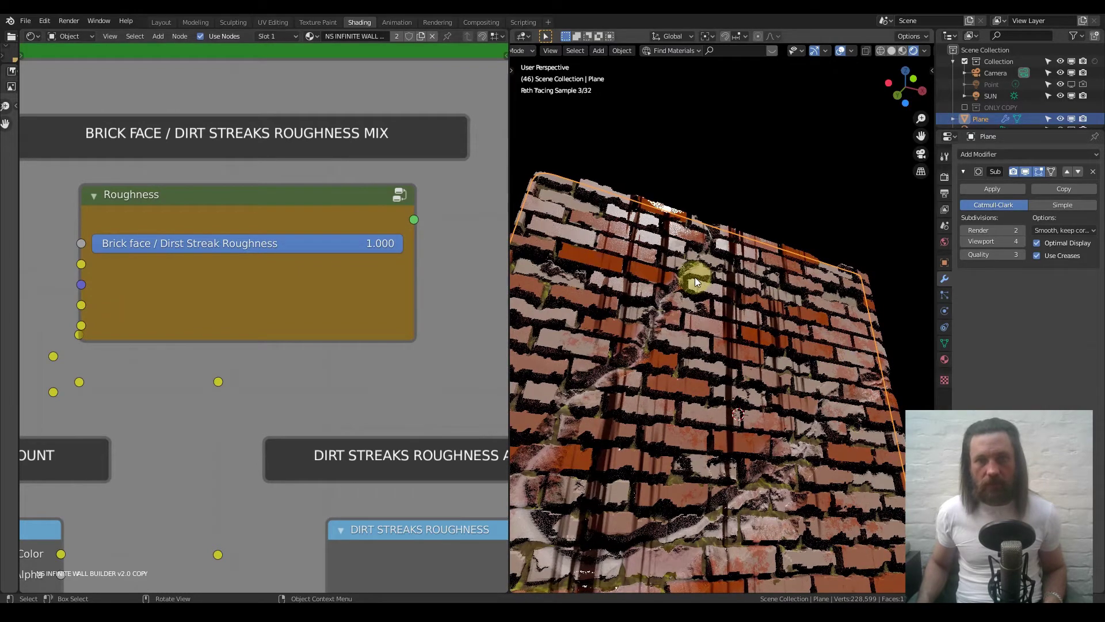
scroll(693, 277, up, 6)
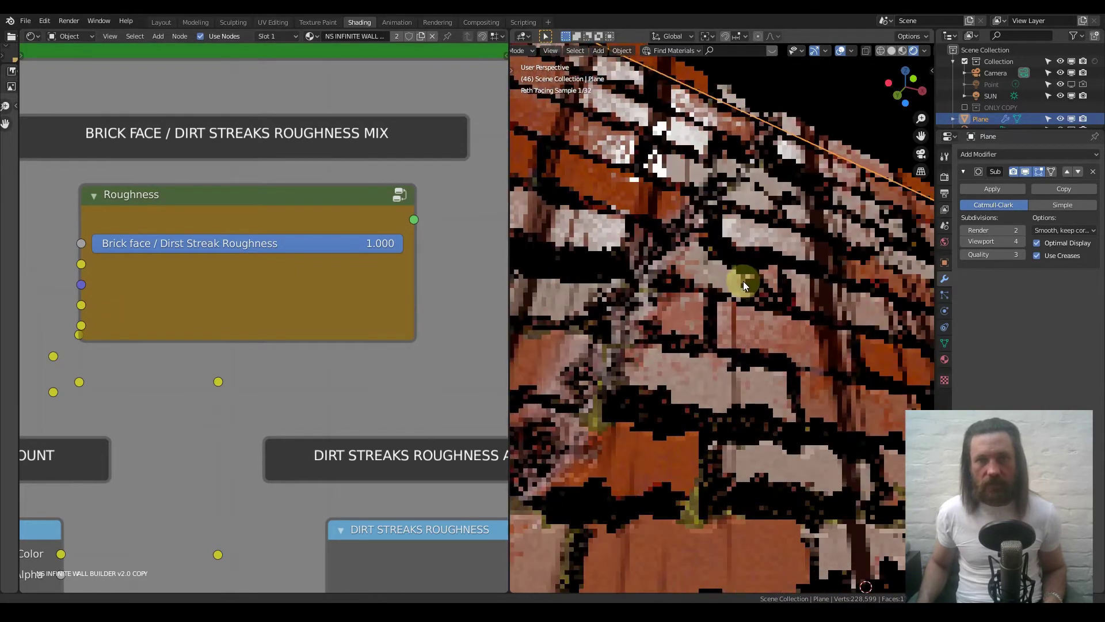
- Move the Dirt Streaks Roughness ramp's black stop to position 0.414 and its white stop to position 0.564
scroll(743, 279, down, 4)
scroll(282, 400, down, 2)
middle_drag(328, 469, 321, 291)
scroll(382, 365, up, 1)
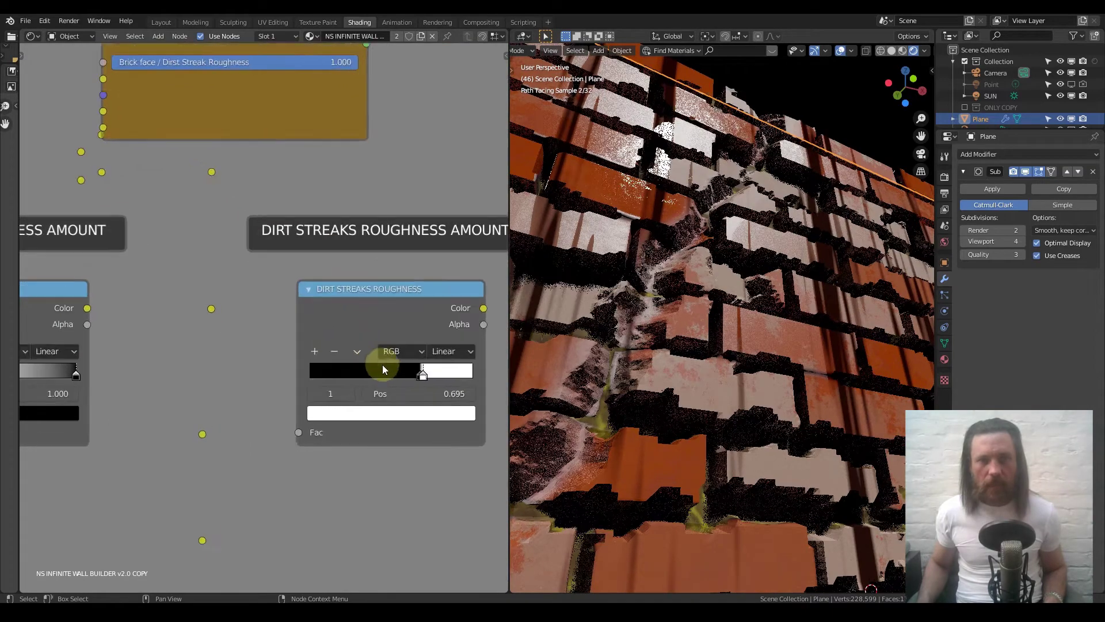
scroll(383, 368, up, 1)
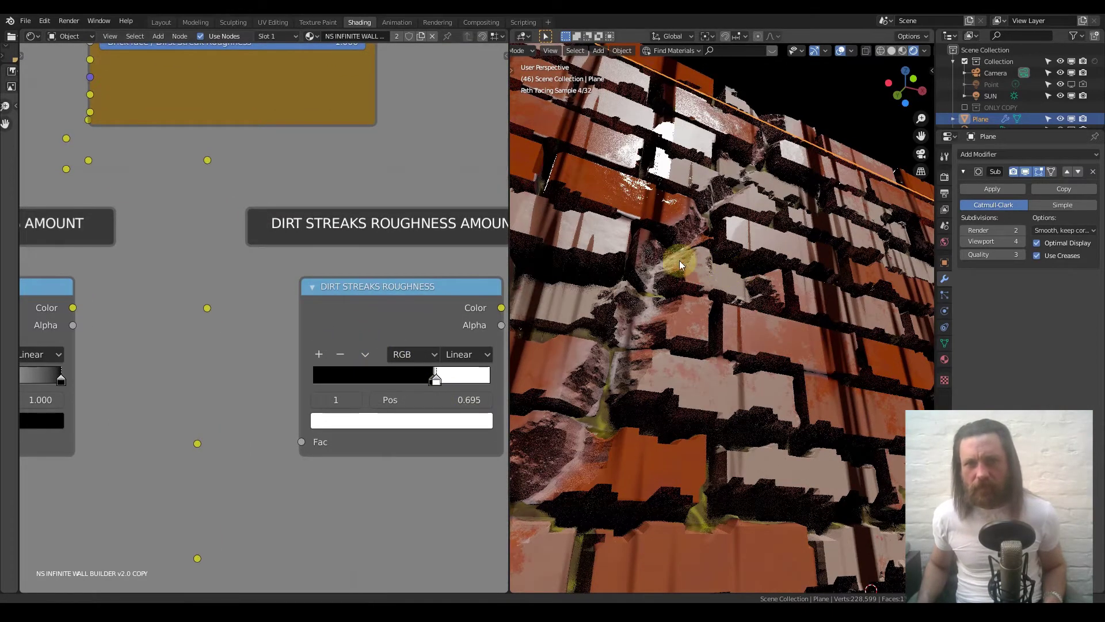
scroll(662, 259, up, 4)
scroll(583, 227, up, 4)
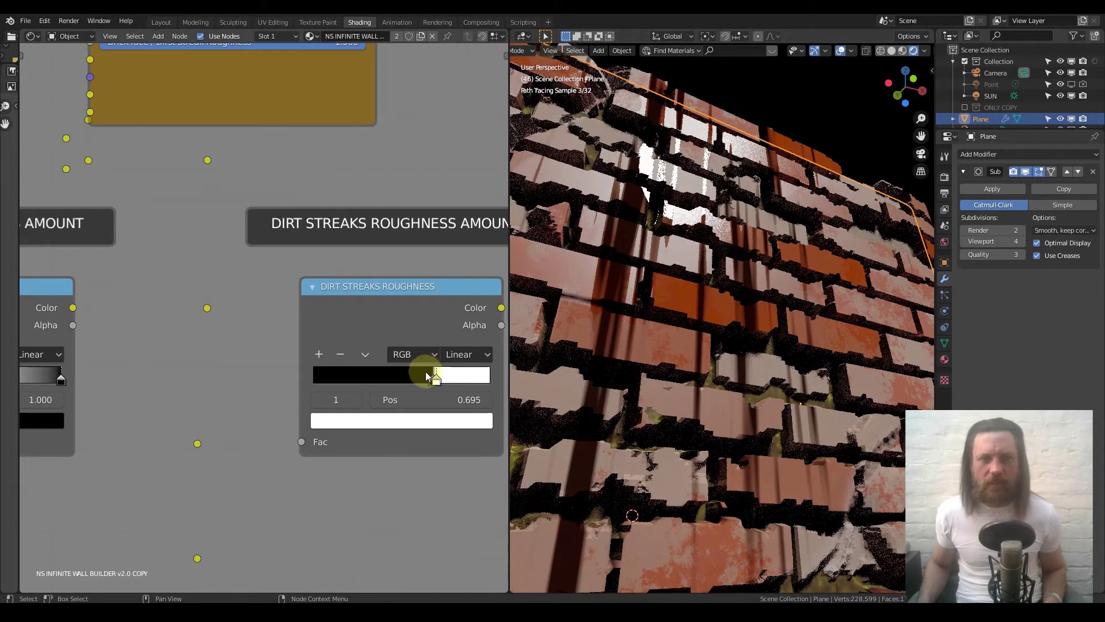
click(377, 383)
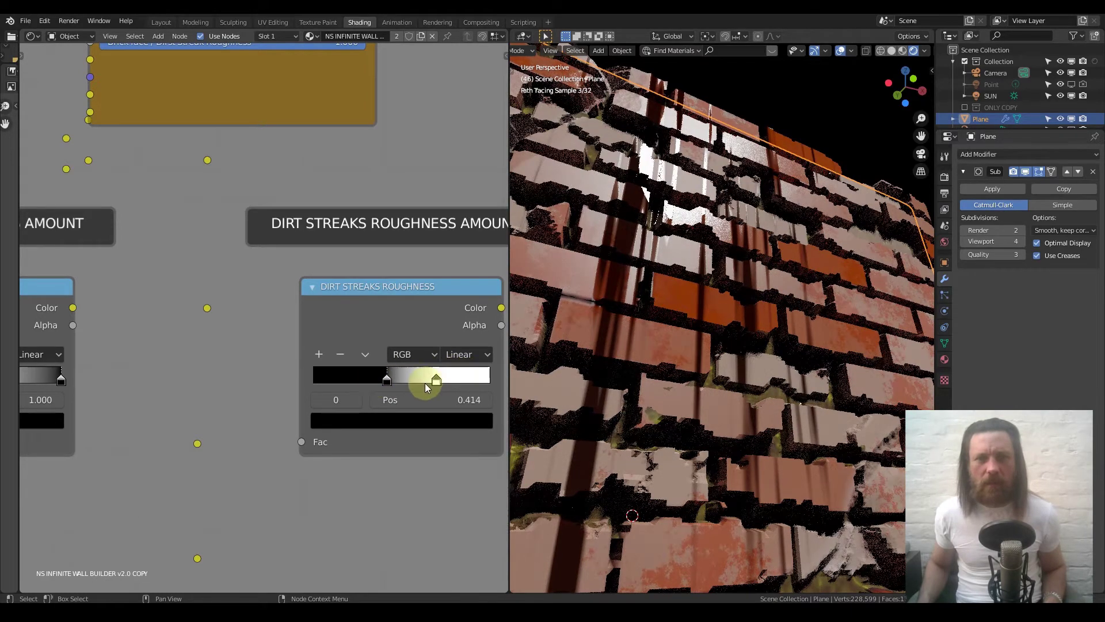
drag(436, 382, 412, 380)
middle_drag(775, 191, 703, 165)
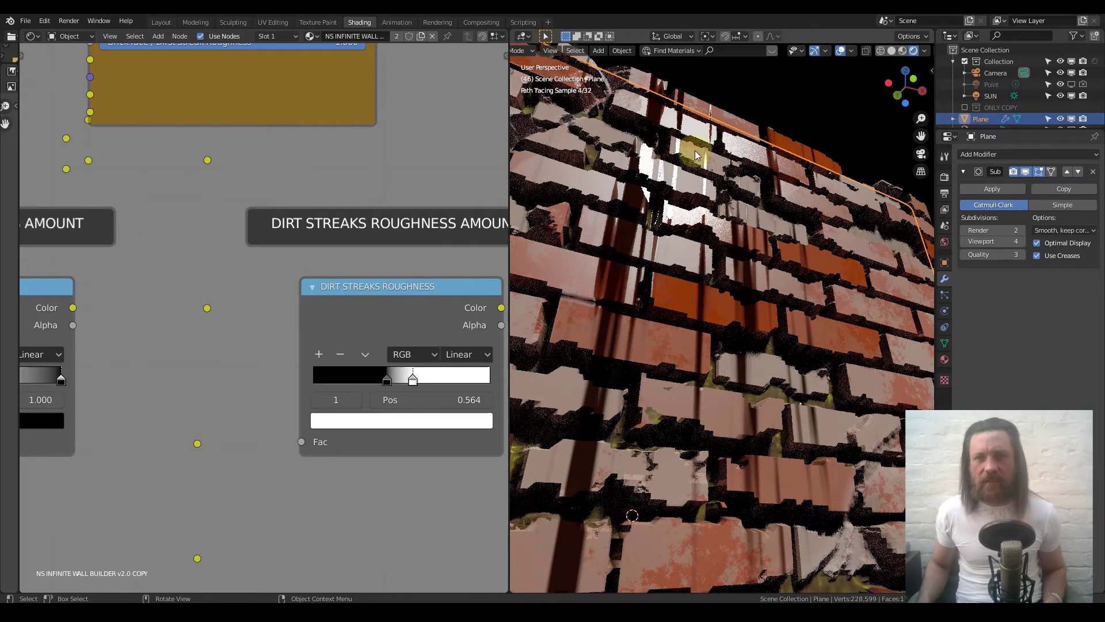
mouse_move(721, 230)
shift+middle_down()
mouse_move(731, 174)
mouse_move(799, 112)
mouse_move(792, 86)
shift+middle_up()
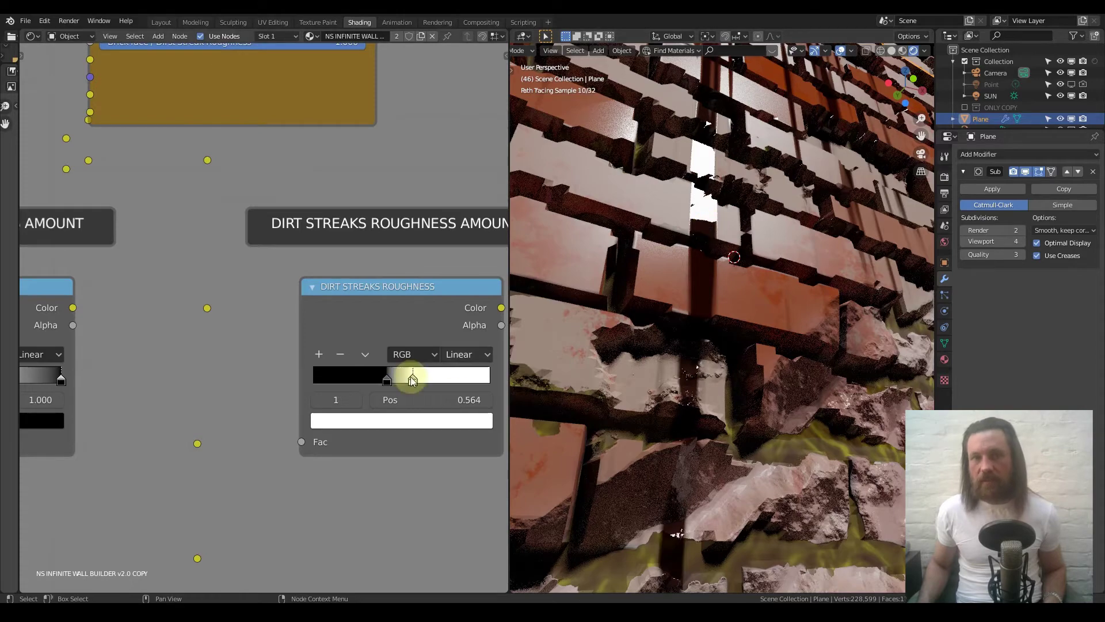
- Lighten the Dirt Streaks Roughness ramp's stop at position 0.414 to near white, with a value of 0.923
click(387, 381)
click(388, 419)
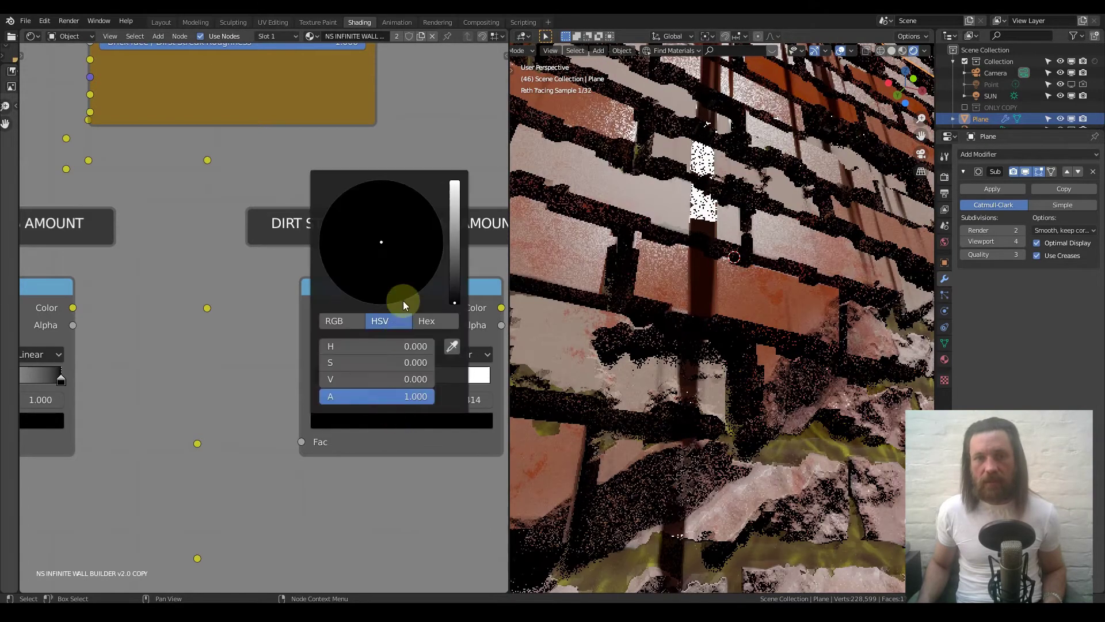
click(455, 265)
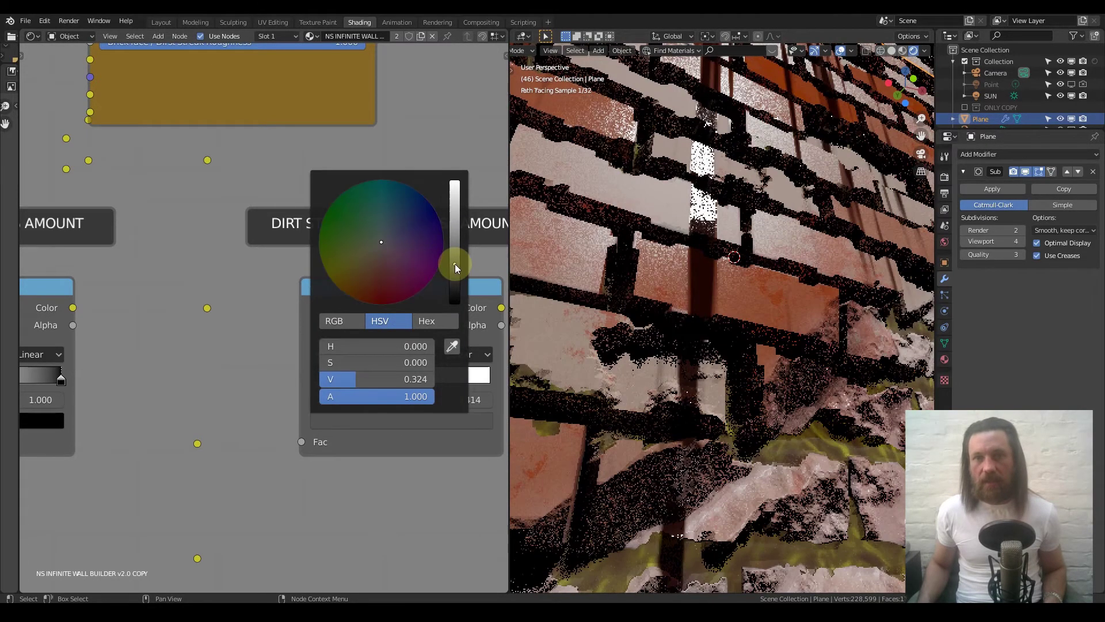
click(454, 220)
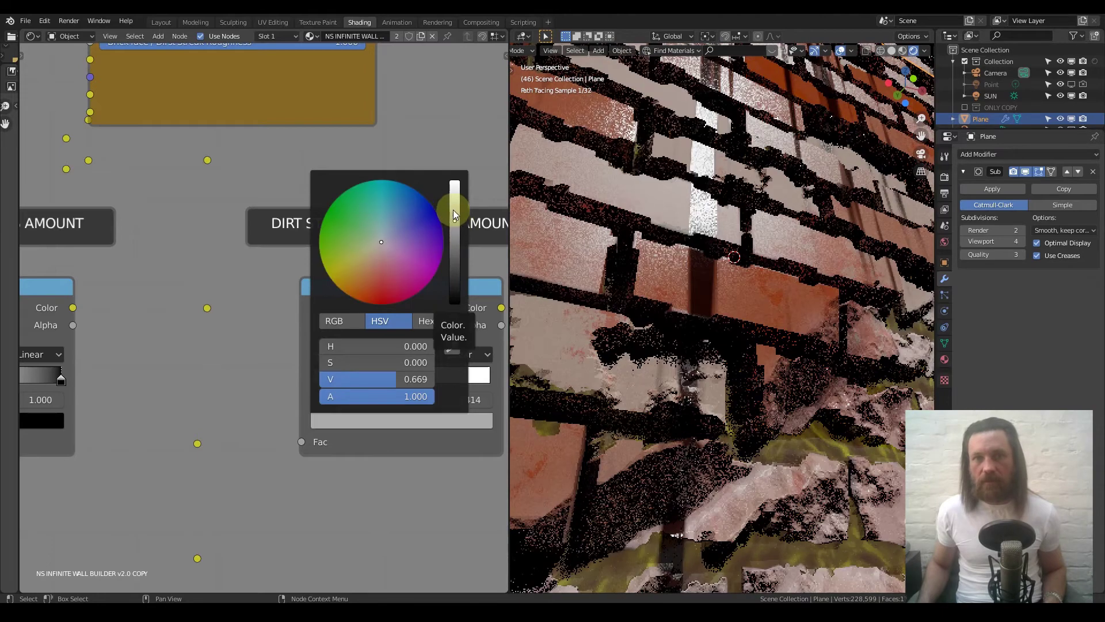
click(455, 189)
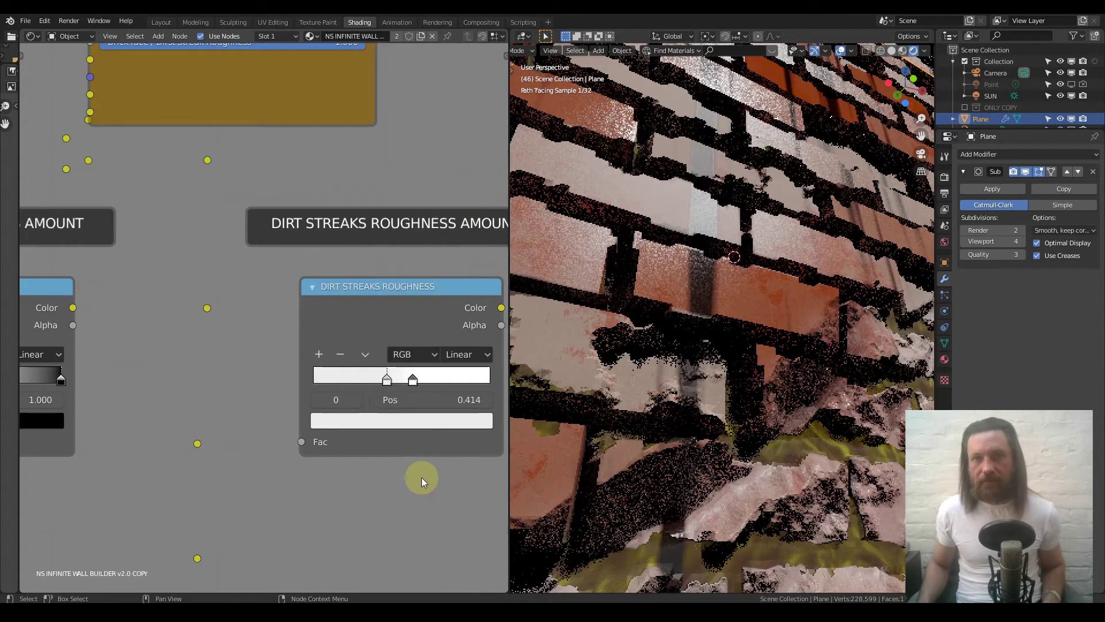
- Darken the Dirt Streaks Roughness ramp's stop at position 0.414 back to black
click(403, 420)
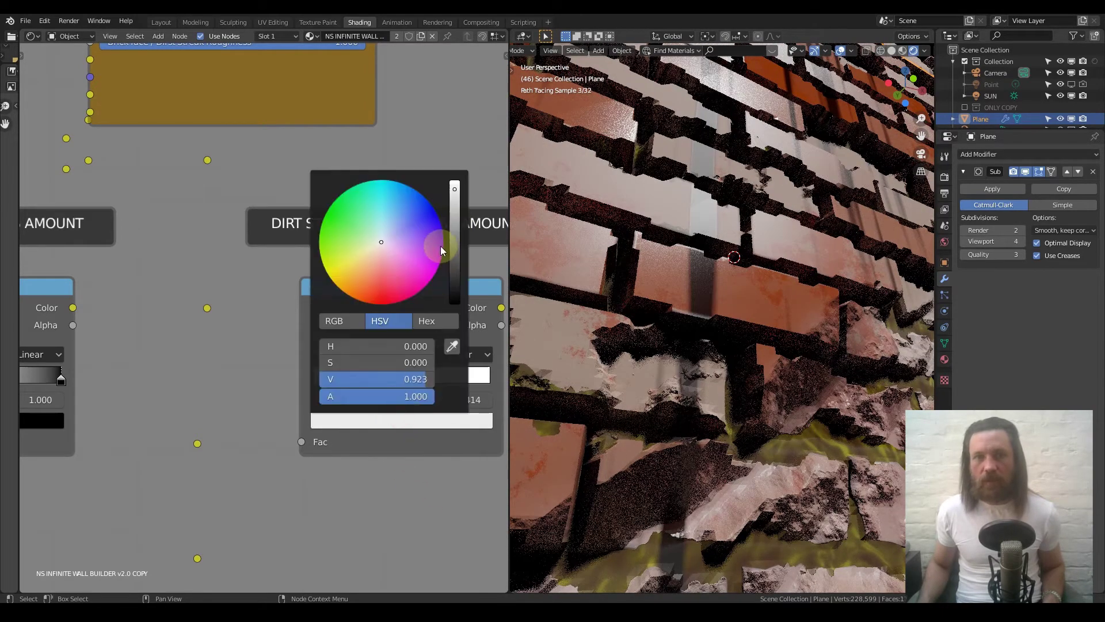
drag(455, 189, 455, 304)
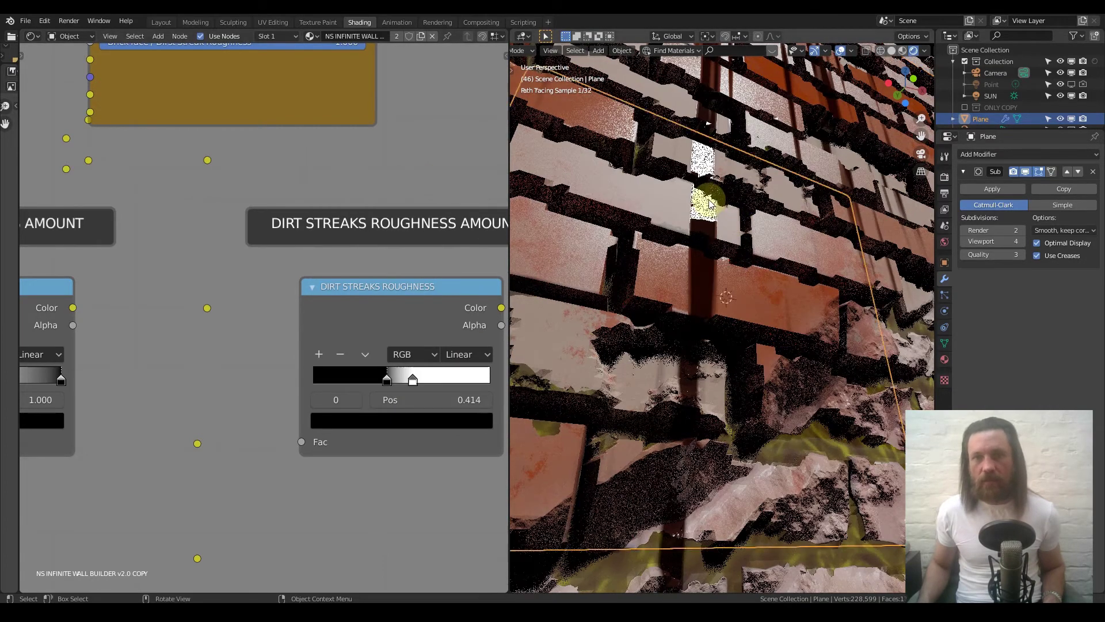
scroll(709, 205, down, 8)
middle_drag(694, 227, 663, 309)
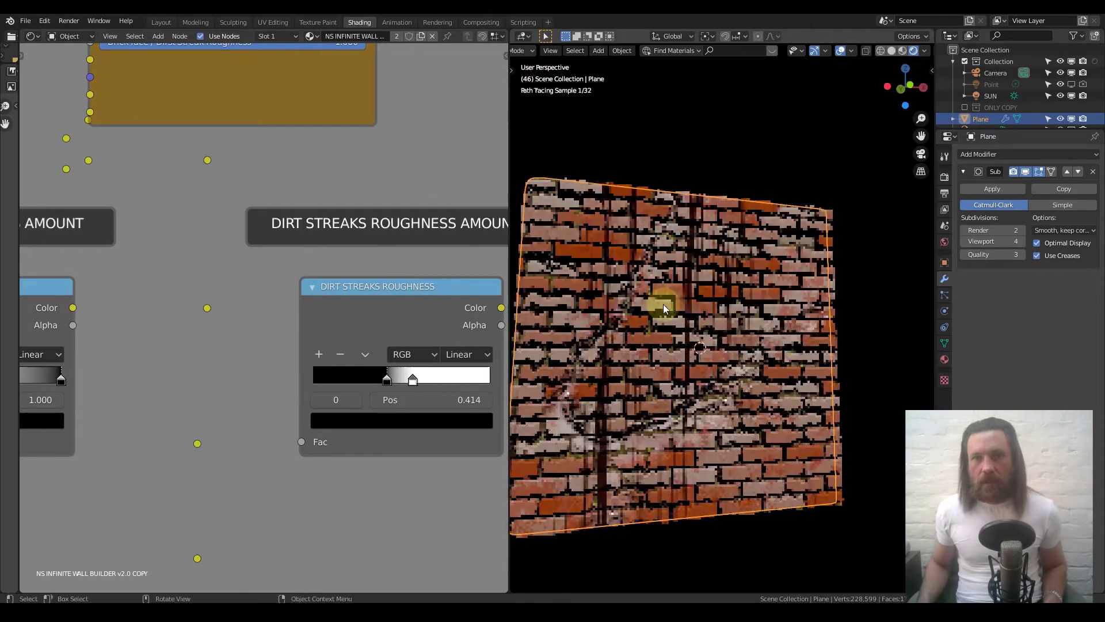
- Lower the Brick face / Dirt Streak Roughness value of the Roughness mix node to 0.000
scroll(405, 321, down, 3)
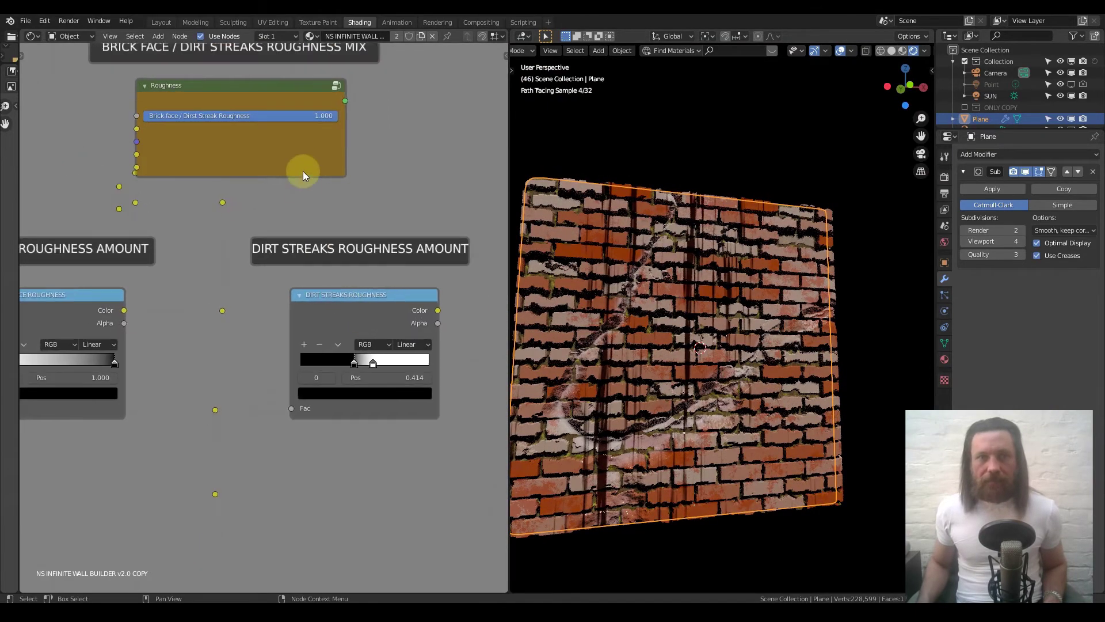
drag(320, 118, 158, 118)
scroll(314, 258, down, 4)
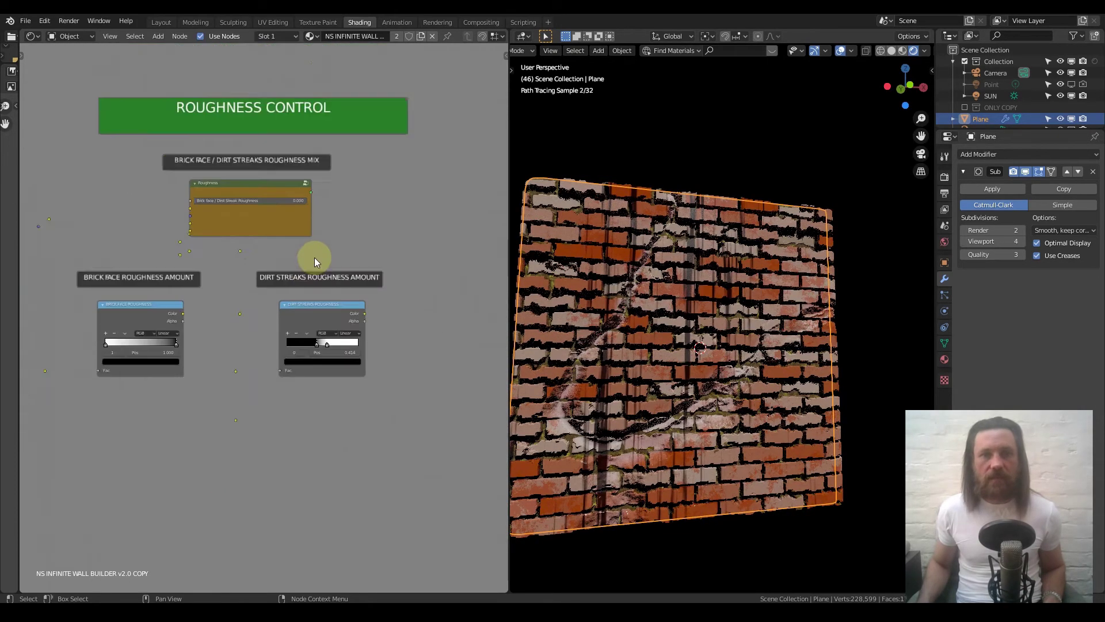
scroll(314, 258, down, 3)
middle_drag(351, 136, 284, 352)
scroll(283, 347, down, 10)
middle_drag(304, 302, 276, 316)
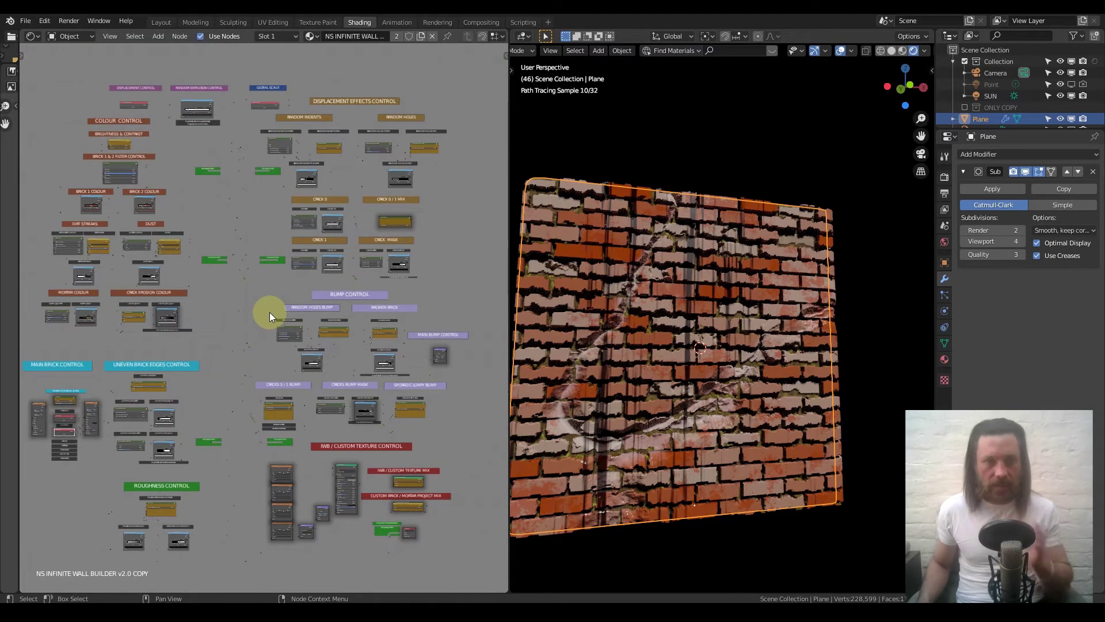